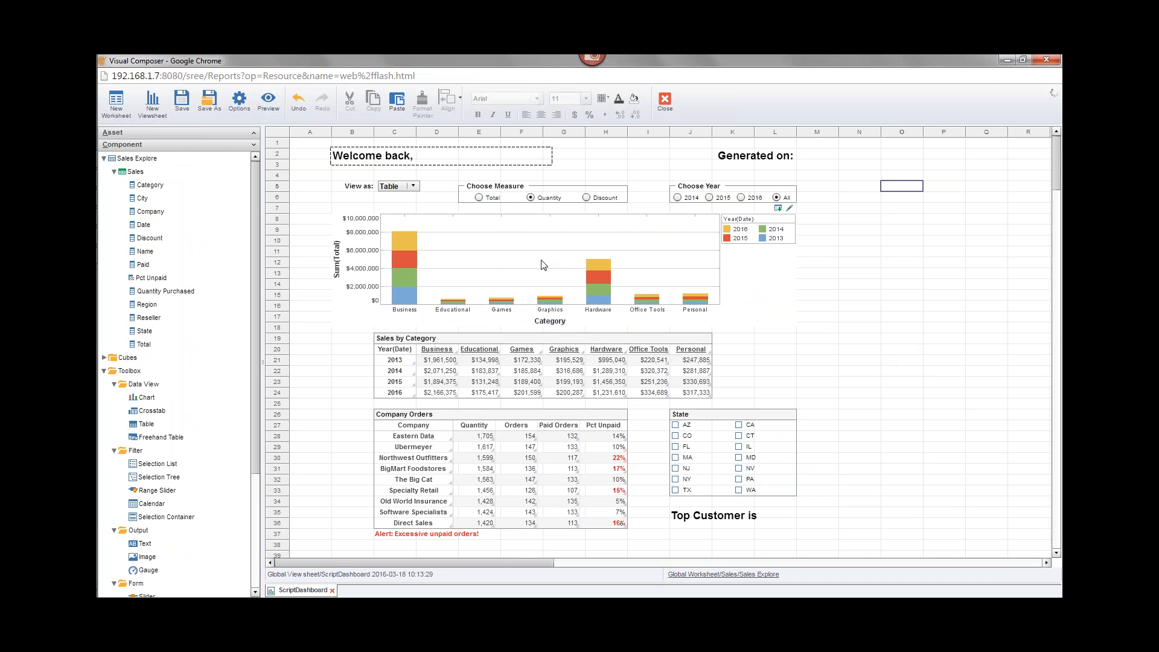
# - Examine the category chart, the Sales by Category crosstab and the Company Orders crosstab on the dashboard
pyautogui.click(519, 267)
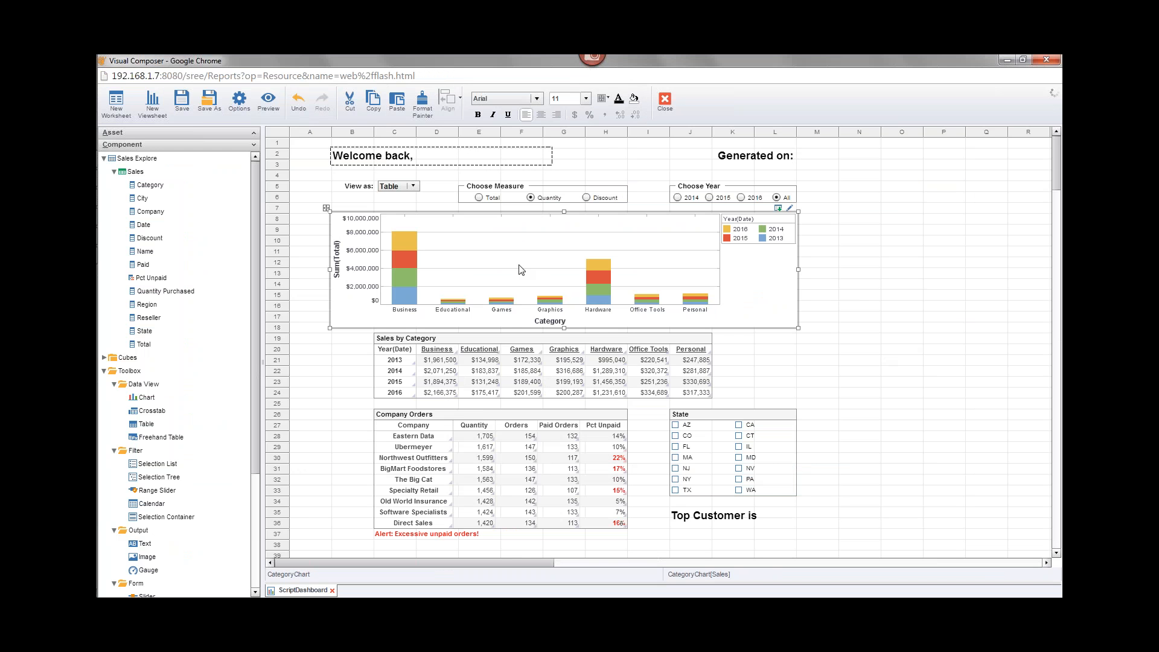
pyautogui.click(491, 340)
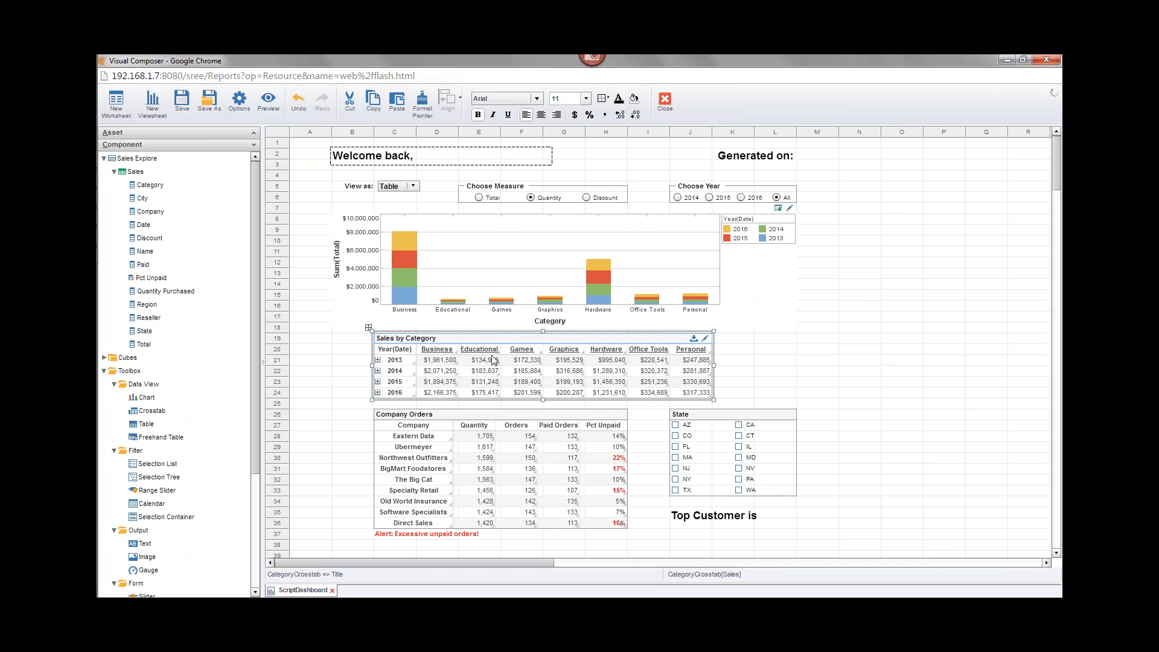
pyautogui.click(493, 422)
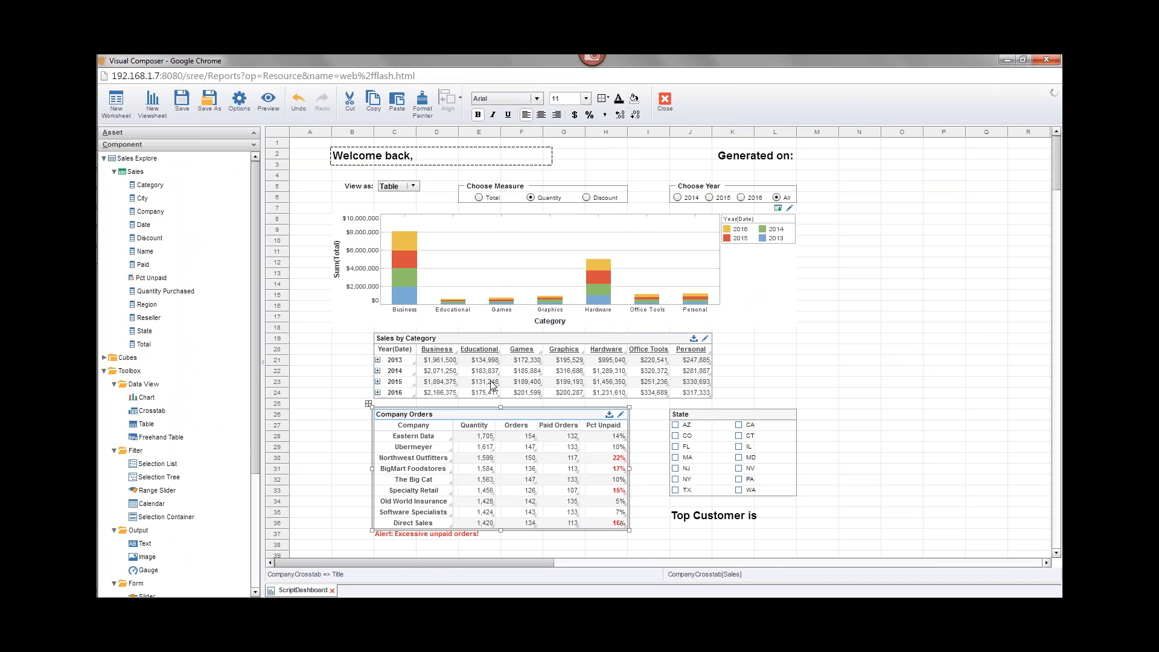
pyautogui.moveTo(492, 386)
pyautogui.moveTo(573, 378)
# - Set the Choose Measure selector to Total
pyautogui.click(507, 187)
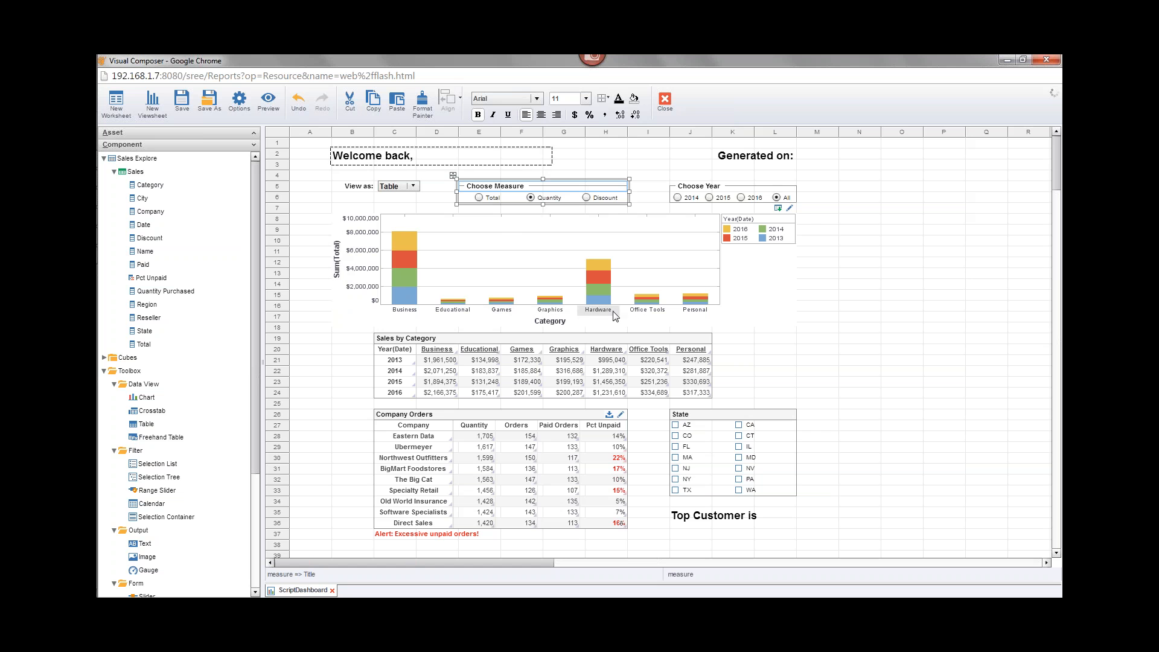
pyautogui.click(481, 199)
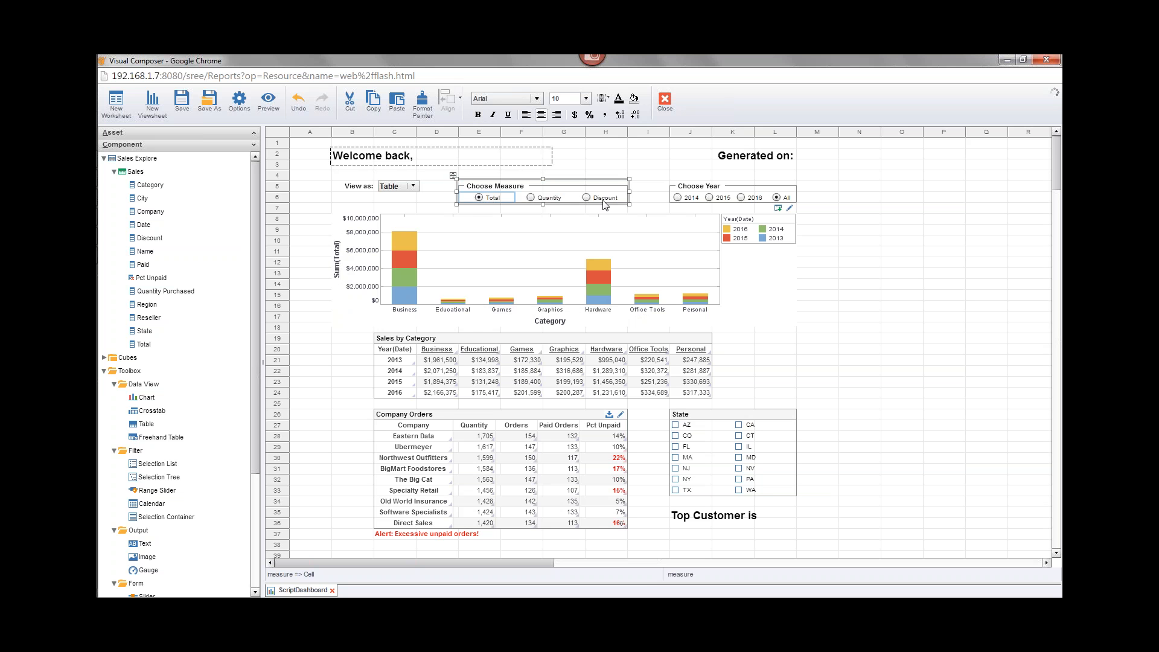
pyautogui.click(556, 187)
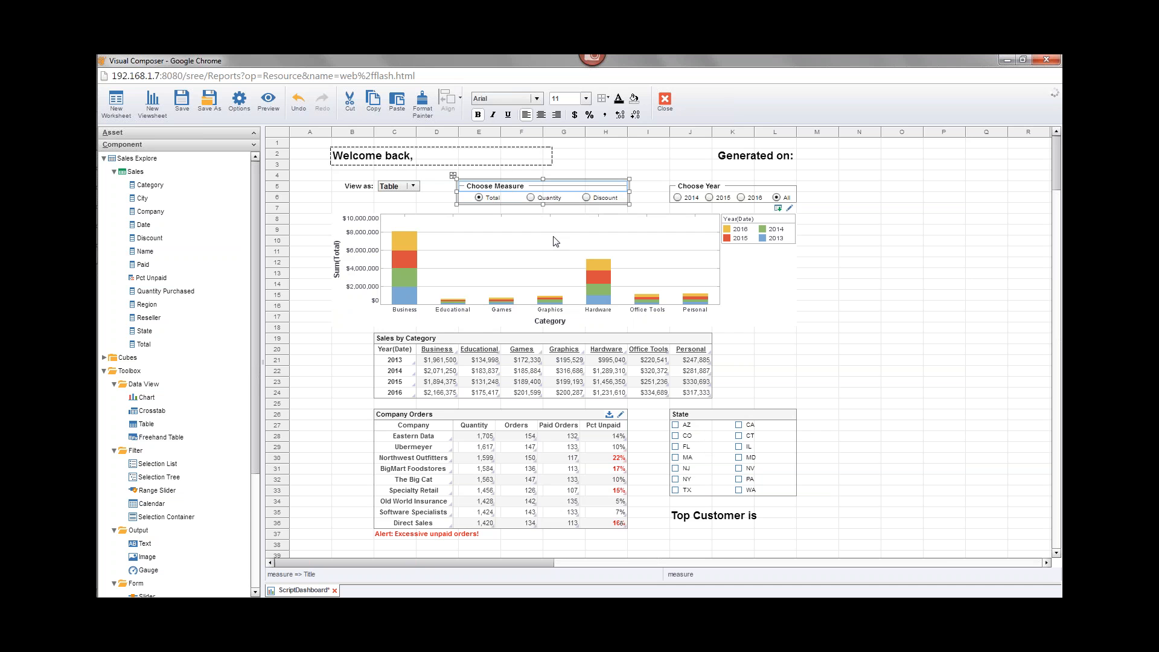
# - Examine the available form components, the View as selector with Table chosen, and the Choose Year selector
pyautogui.scroll(-3, 248, 526)
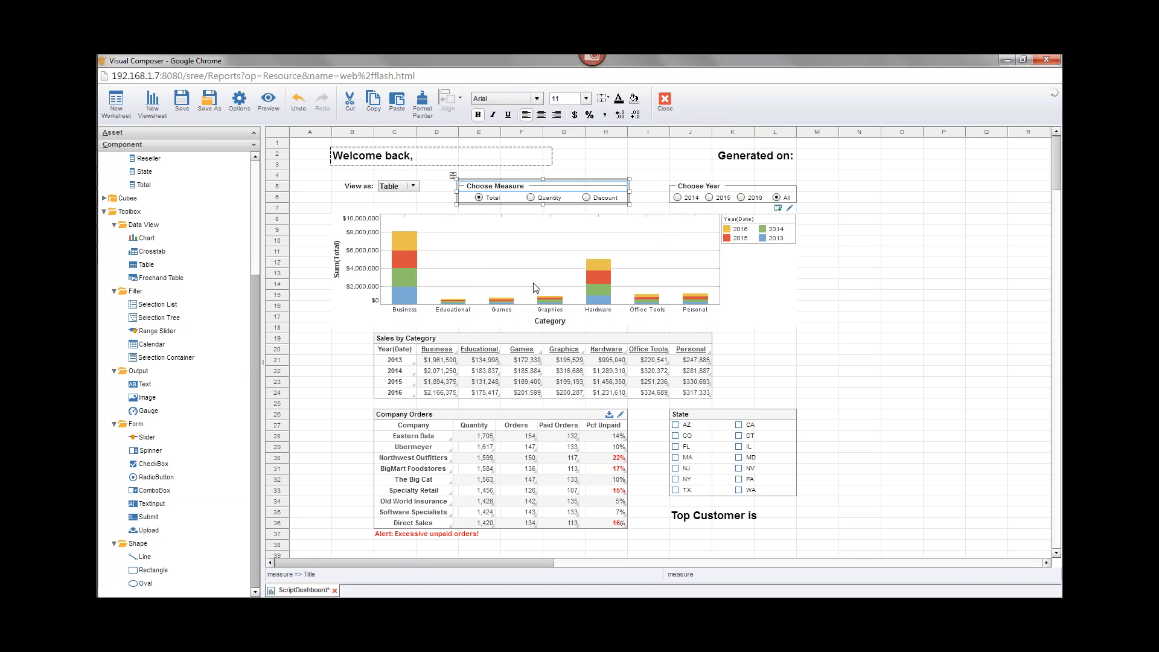
pyautogui.moveTo(530, 385)
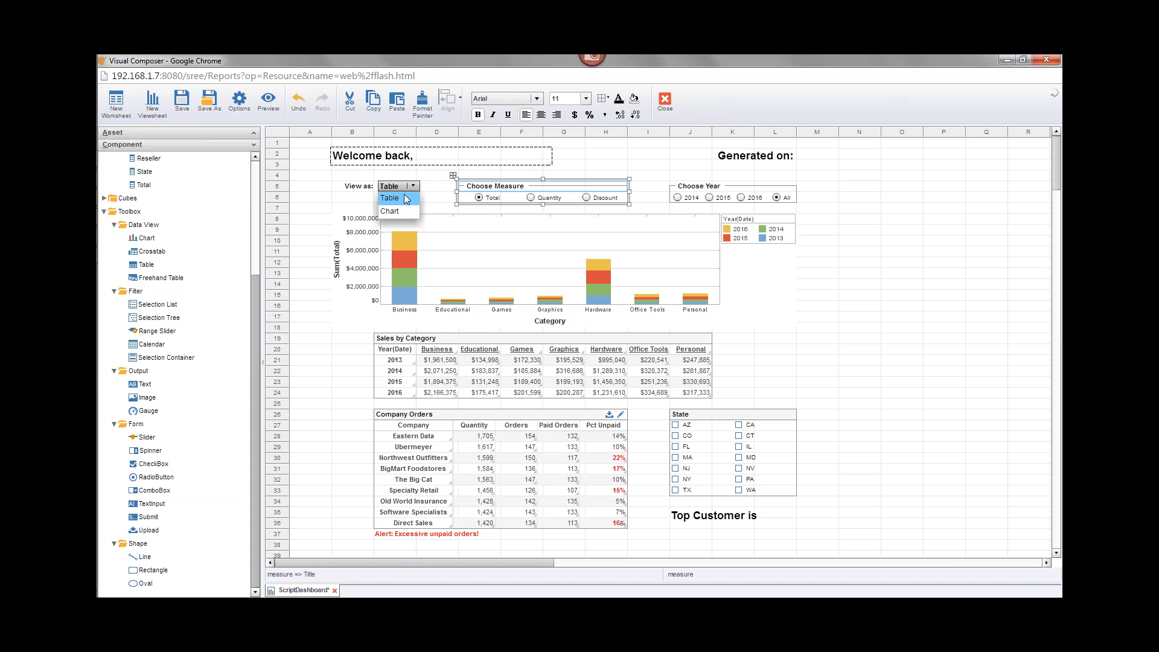
pyautogui.click(405, 199)
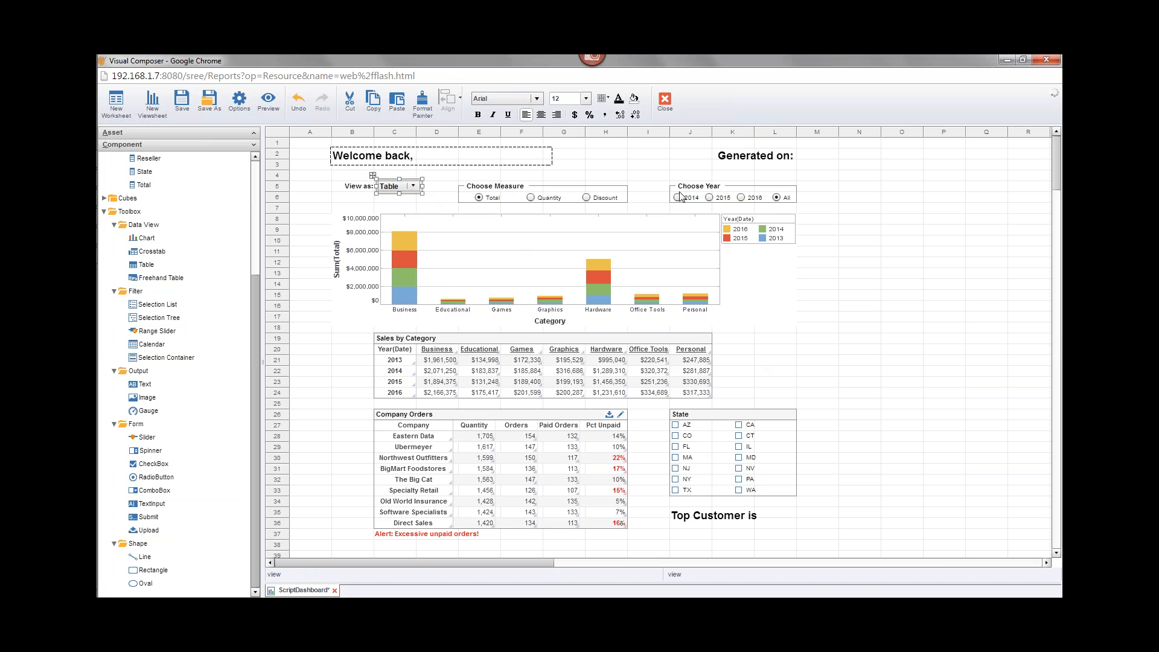
pyautogui.click(712, 186)
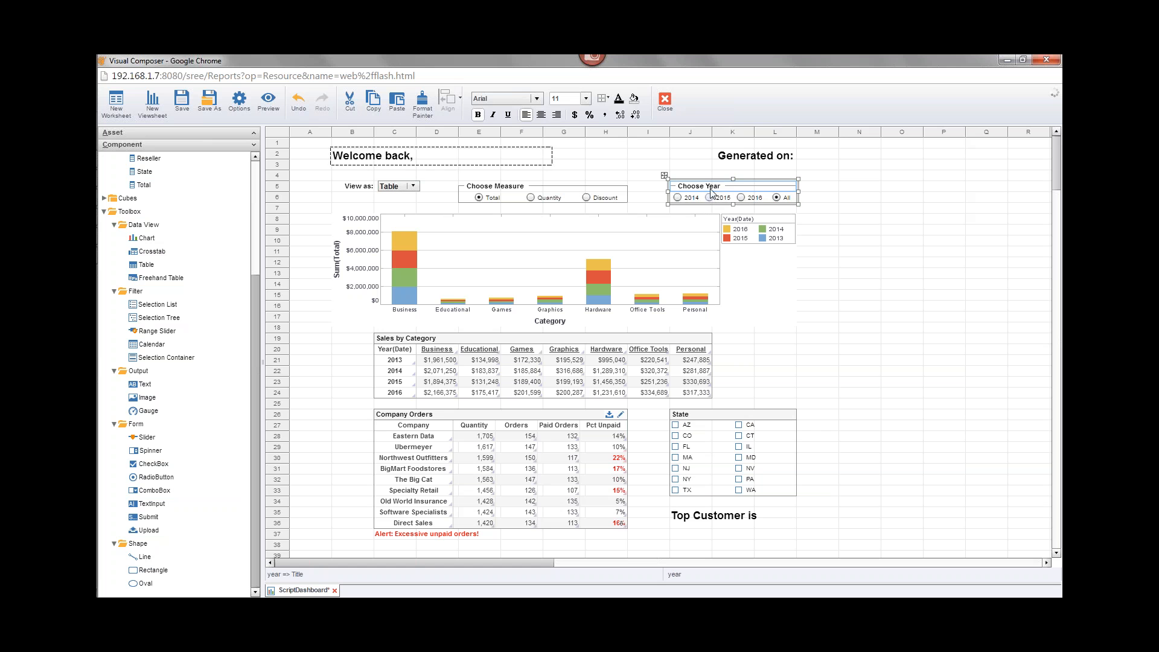
# - Examine the "Welcome back,", "Generated on:" and "Top Customer is" text elements on the dashboard
pyautogui.click(399, 159)
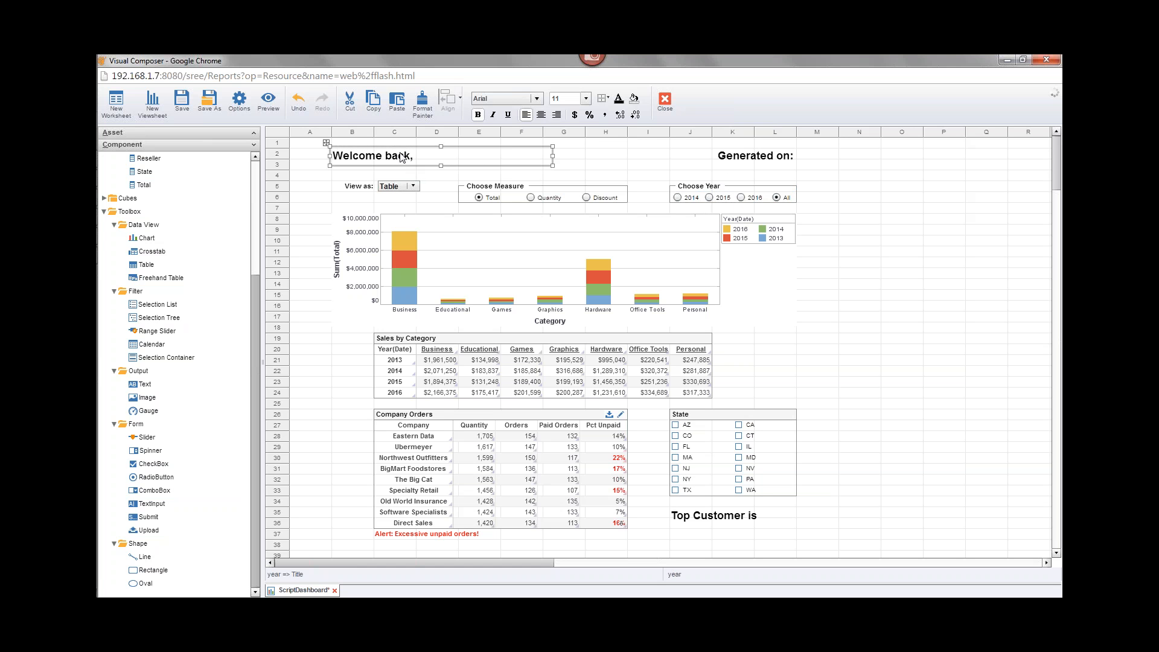
pyautogui.click(743, 160)
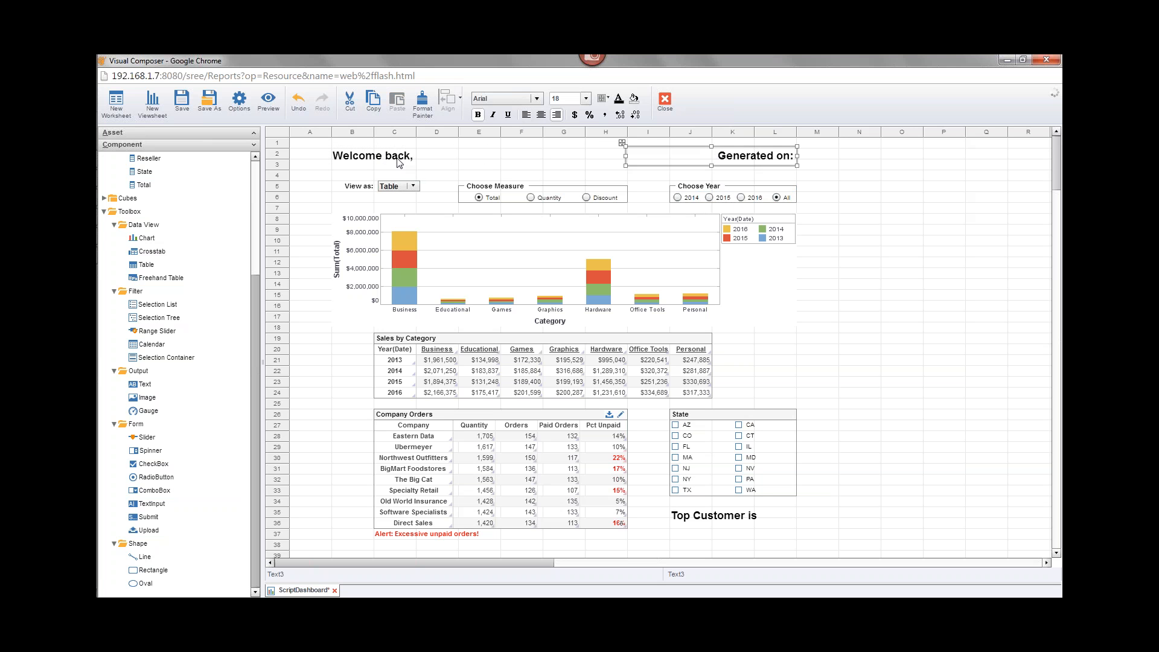
pyautogui.click(384, 156)
pyautogui.click(752, 160)
pyautogui.click(390, 161)
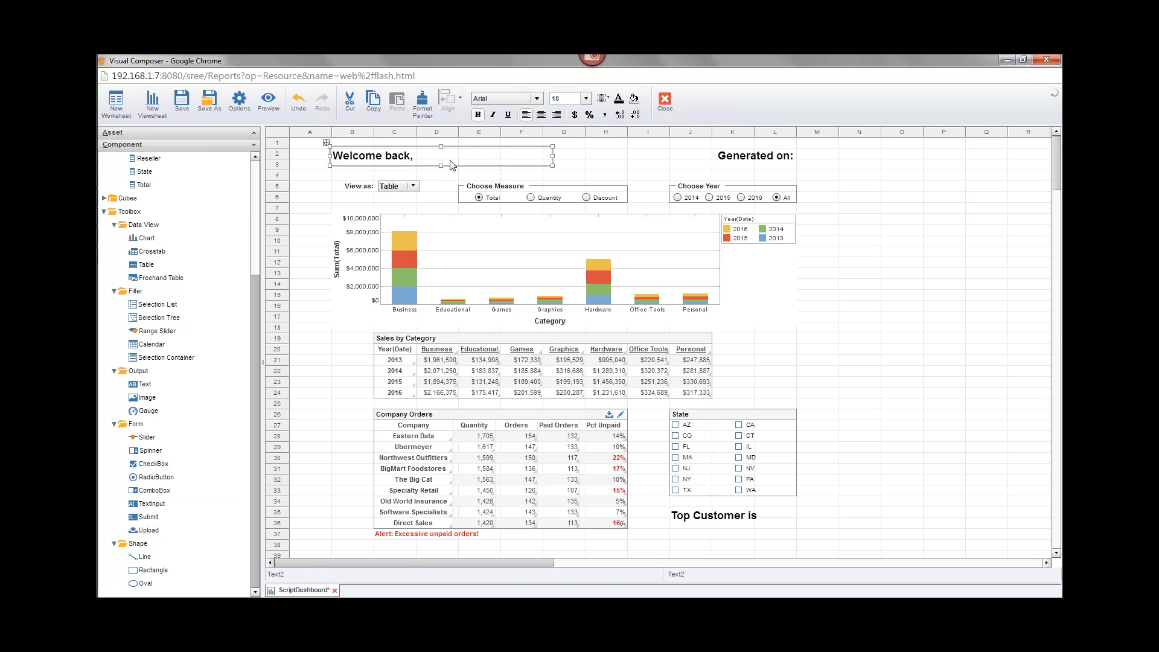
pyautogui.click(753, 157)
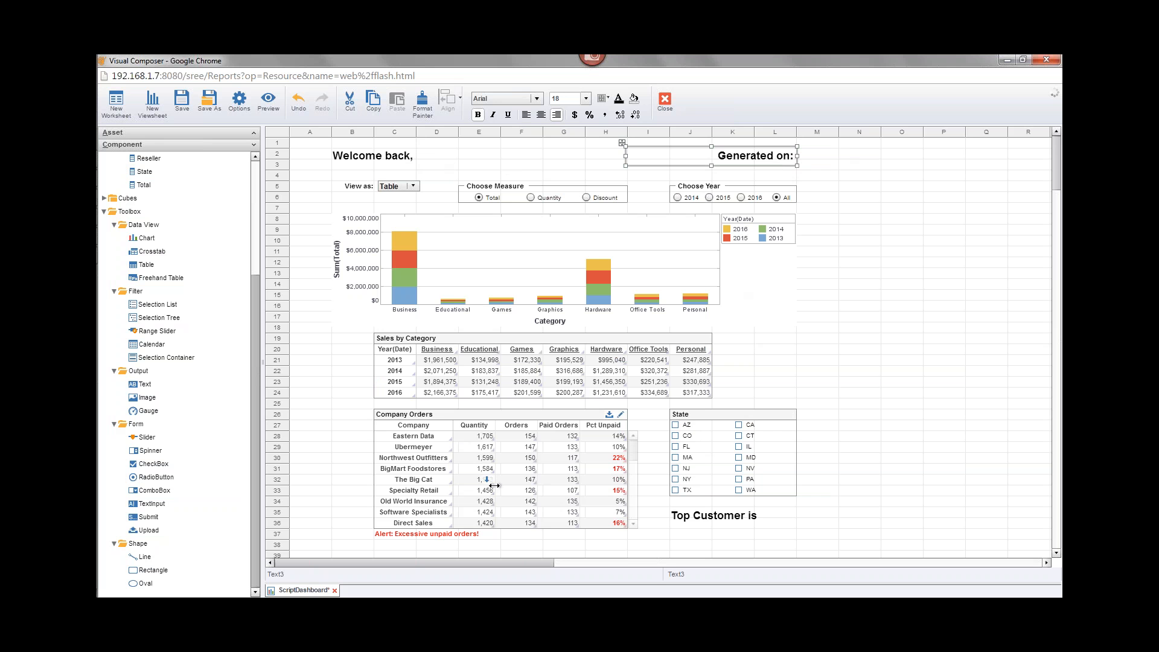
pyautogui.click(739, 521)
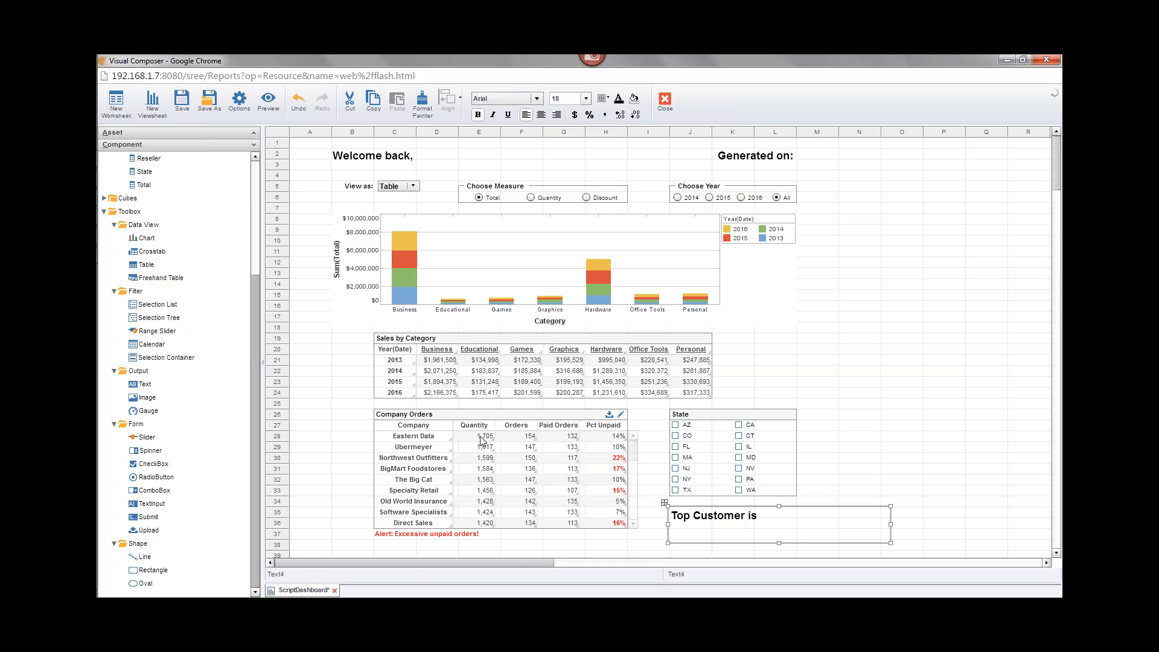
# - Review the Company Orders crosstab's field setup and the highlight condition on its Pct Unpaid cells without changing them
pyautogui.click(622, 415)
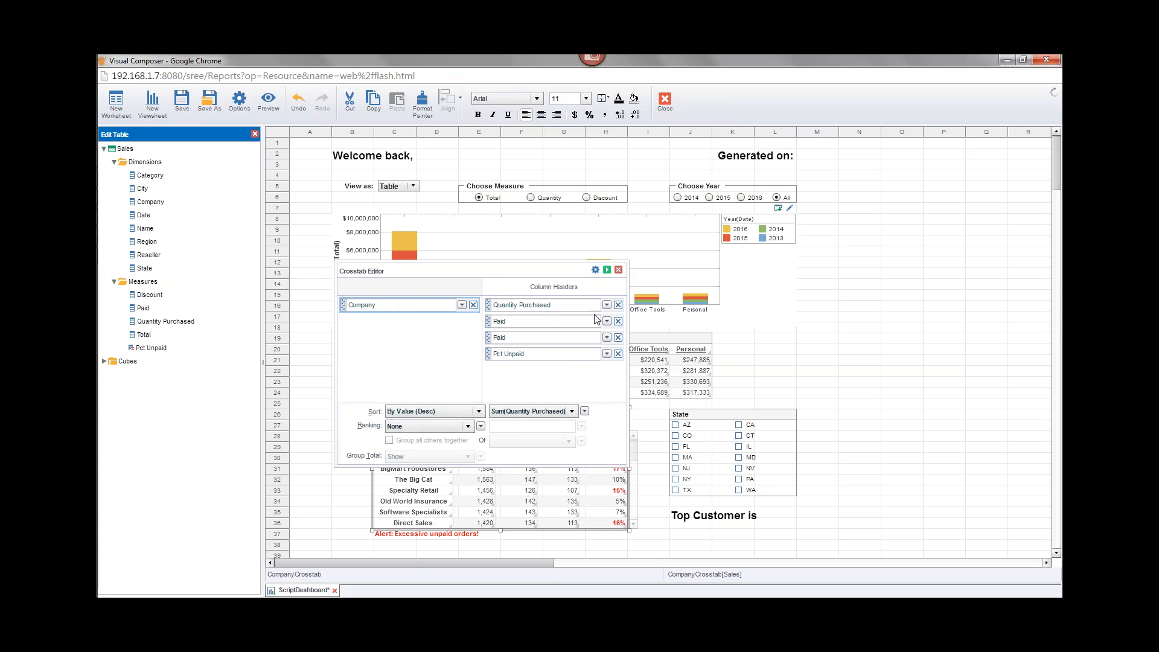
pyautogui.click(619, 270)
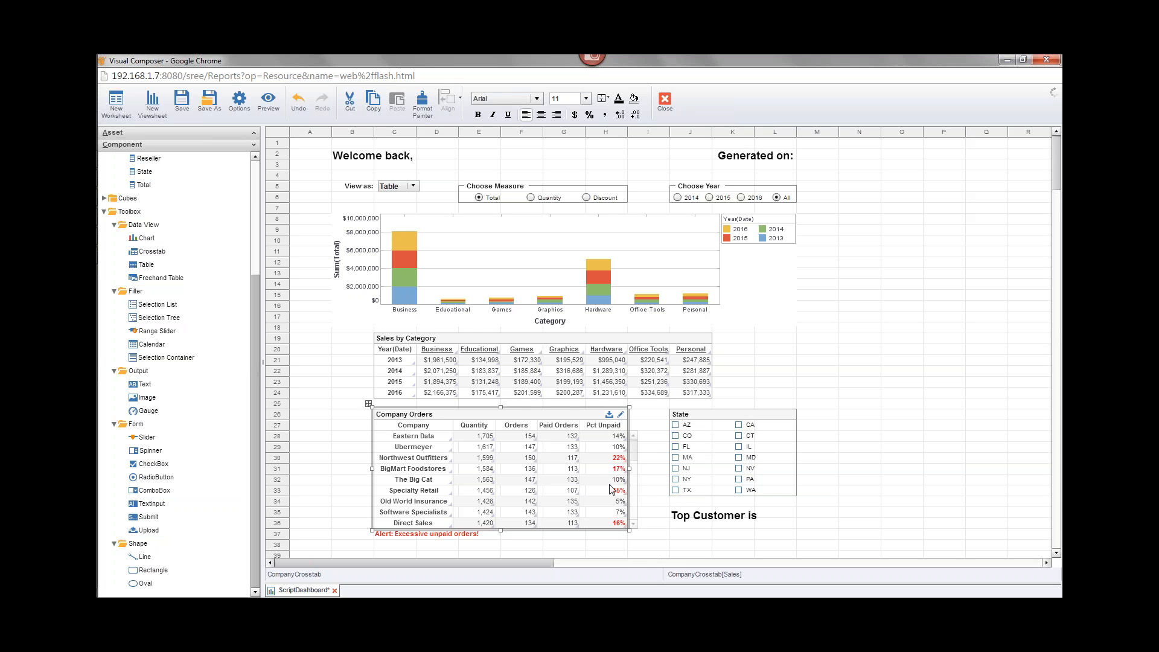
pyautogui.moveTo(609, 486)
pyautogui.click(605, 459)
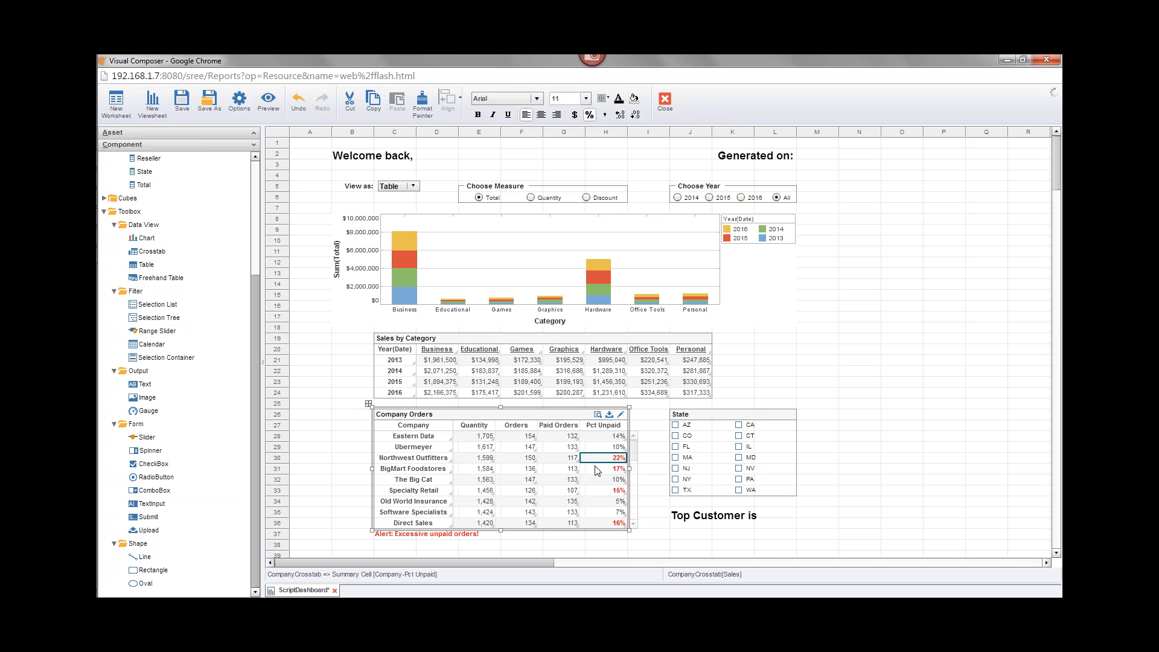
pyautogui.rightClick(605, 461)
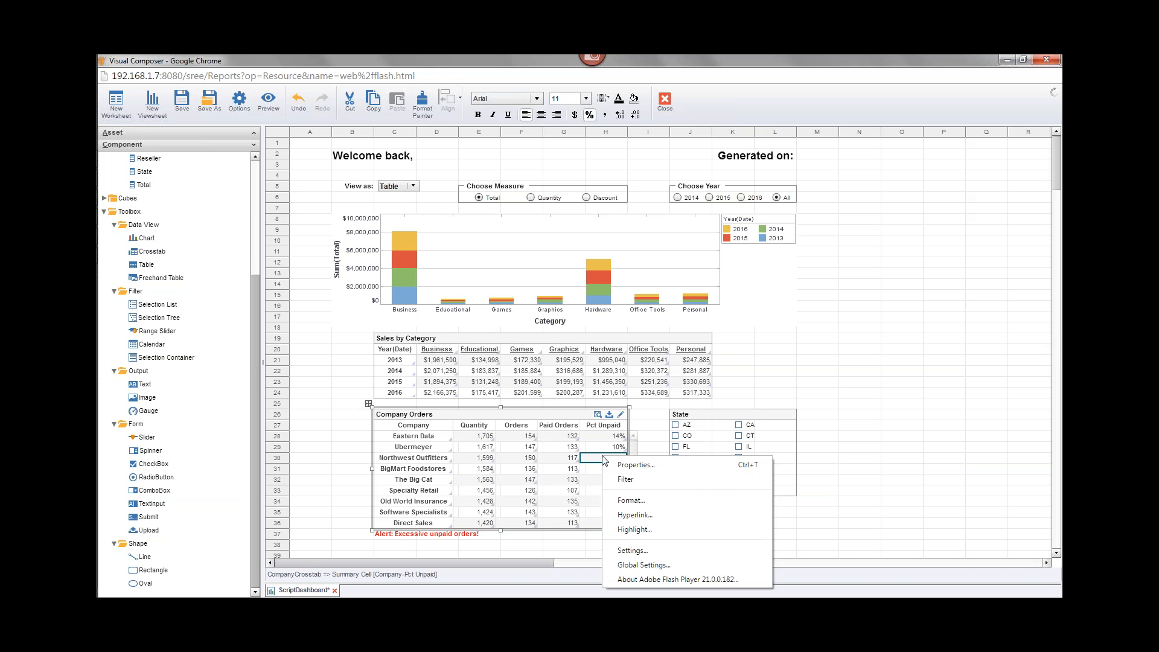
pyautogui.click(658, 530)
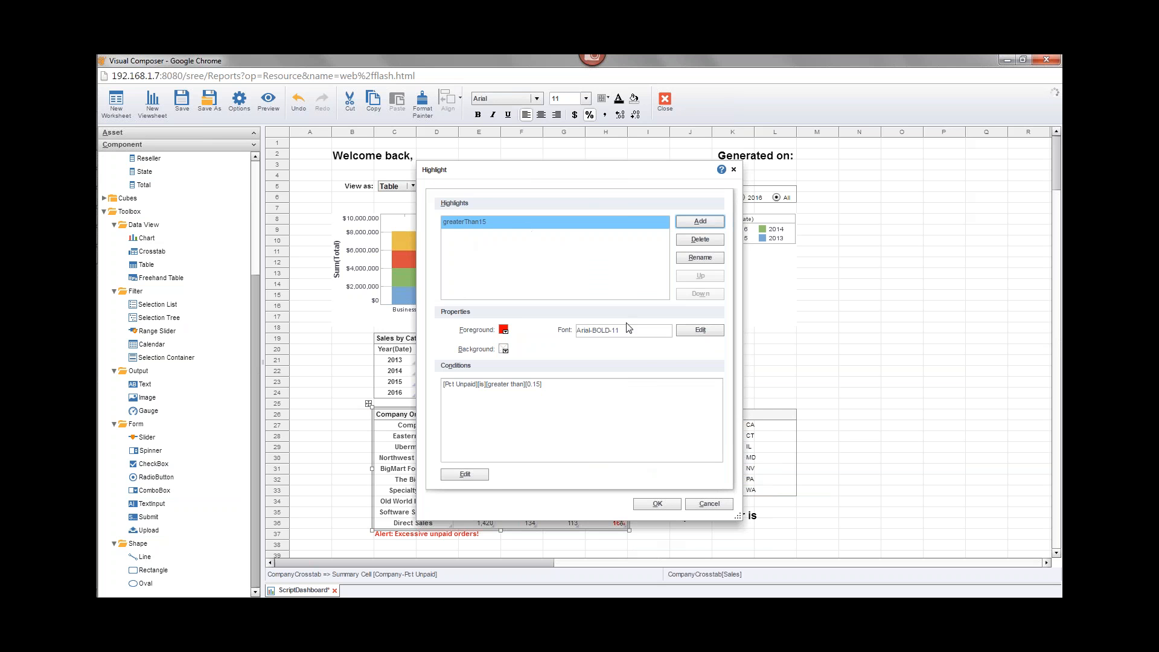
pyautogui.click(709, 504)
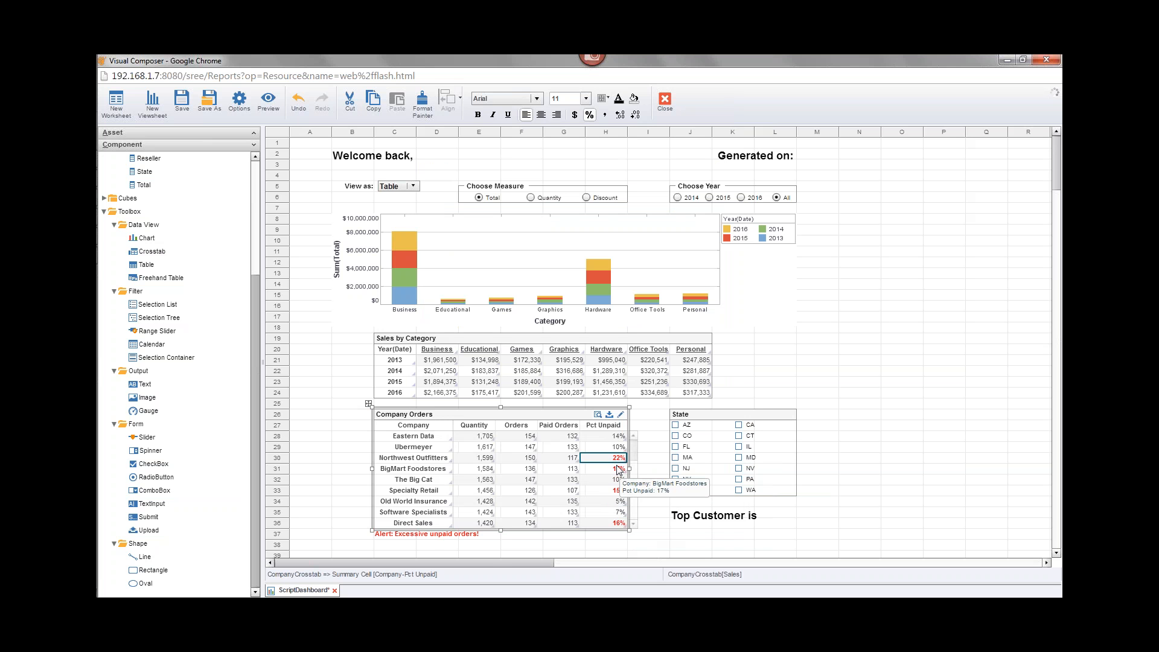
# - Check the excessive unpaid orders alert text with the State list filtered to AZ, and clear the state selection
pyautogui.click(427, 539)
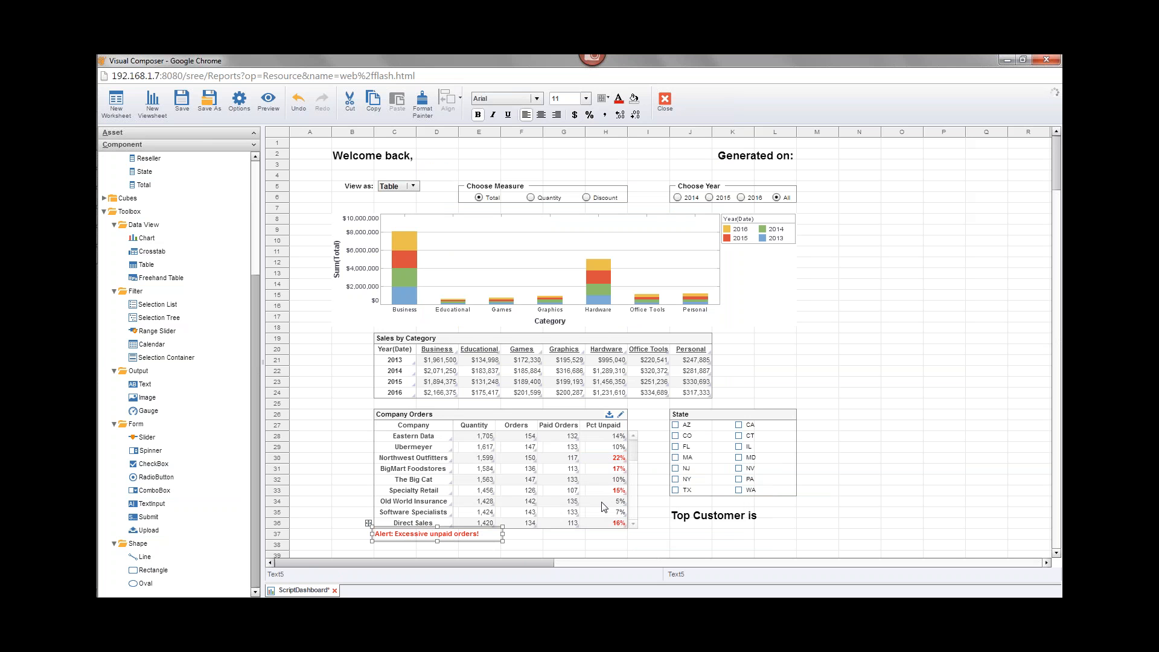
pyautogui.moveTo(611, 472)
pyautogui.moveTo(575, 512)
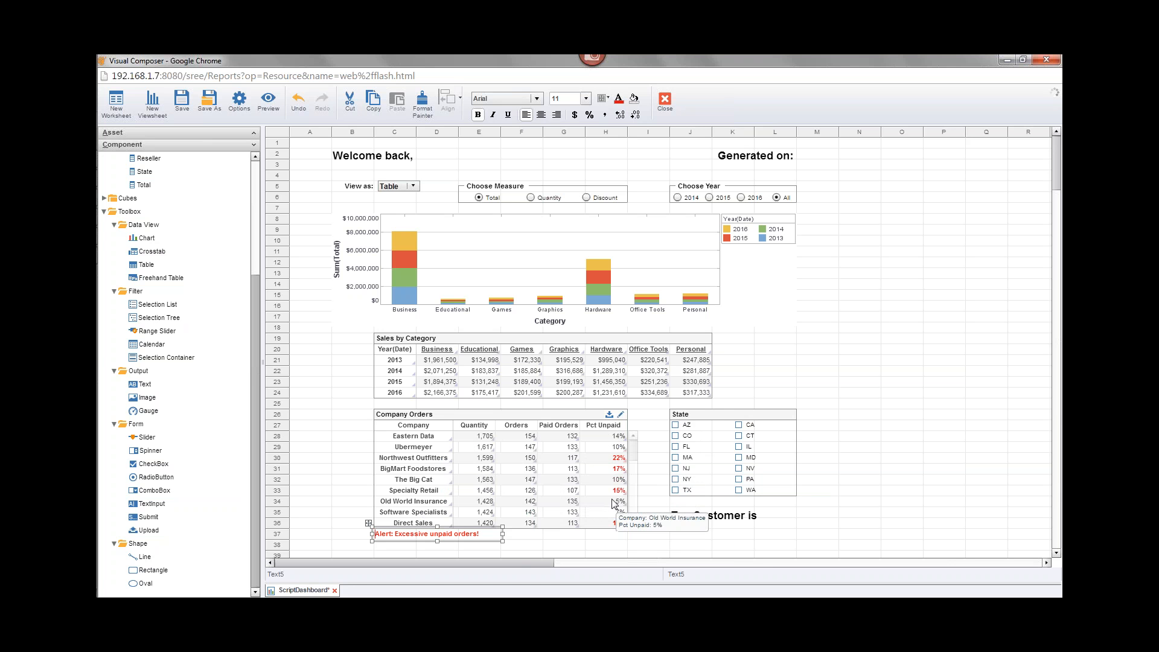
pyautogui.click(725, 417)
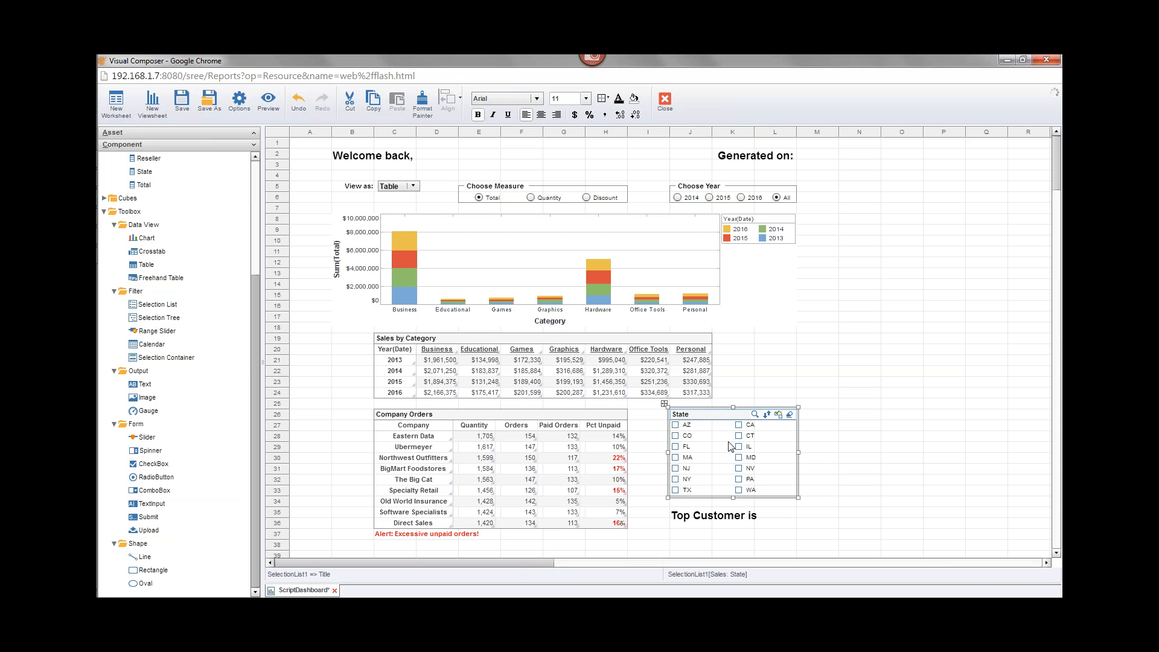
pyautogui.click(676, 426)
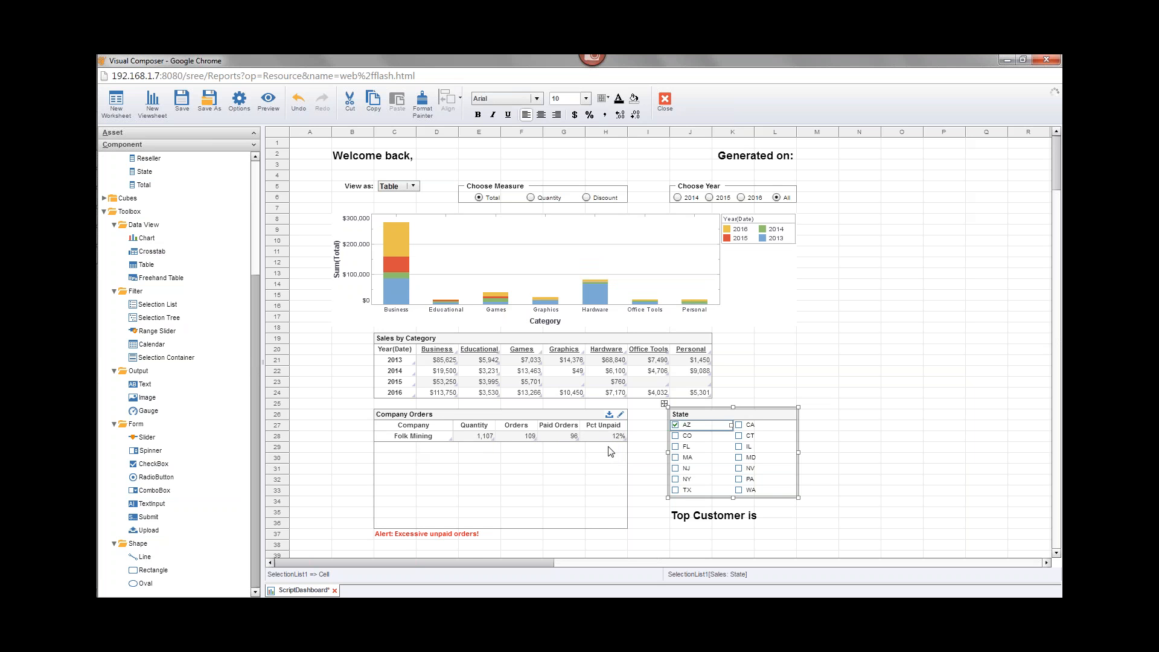
pyautogui.click(410, 535)
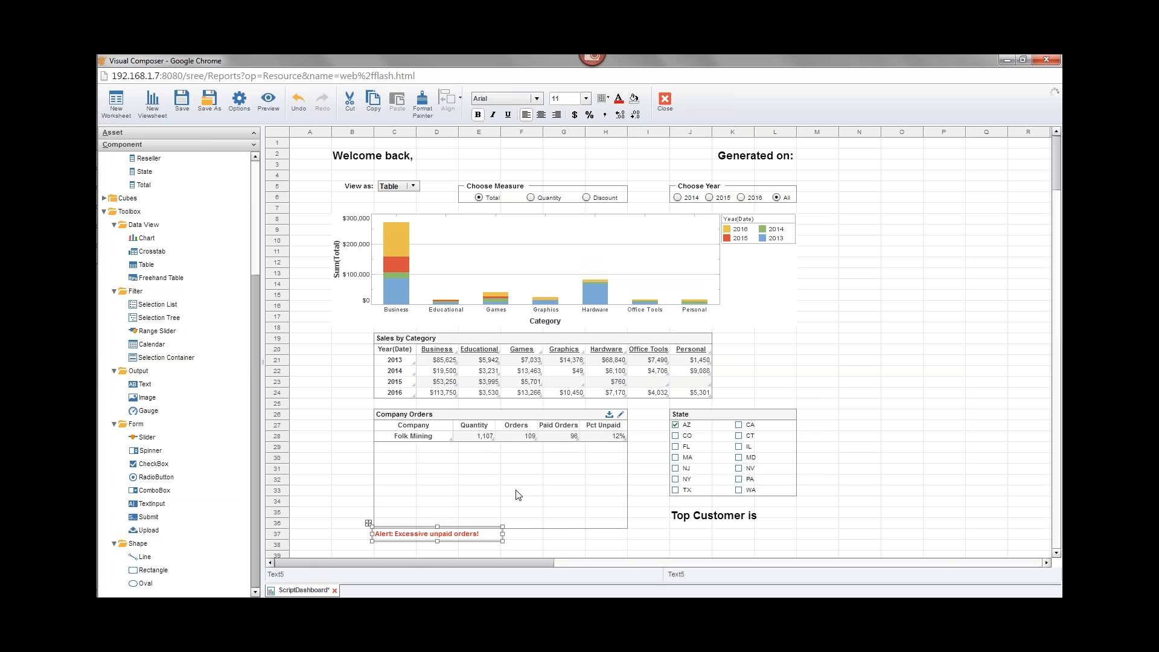
pyautogui.click(789, 415)
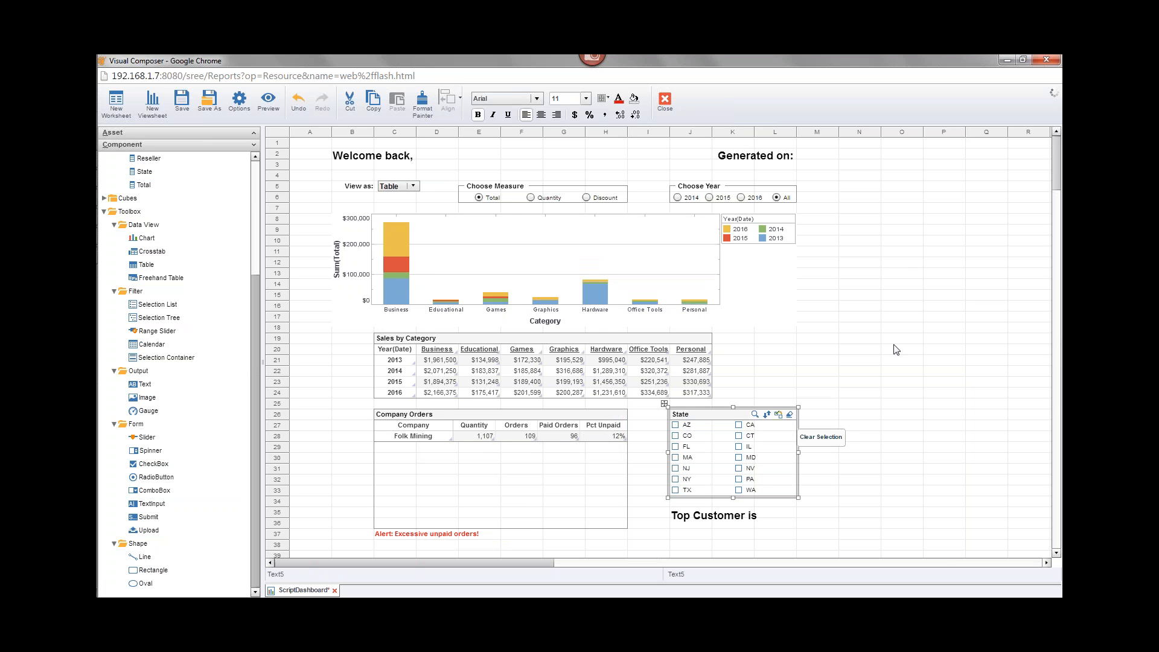
pyautogui.click(879, 393)
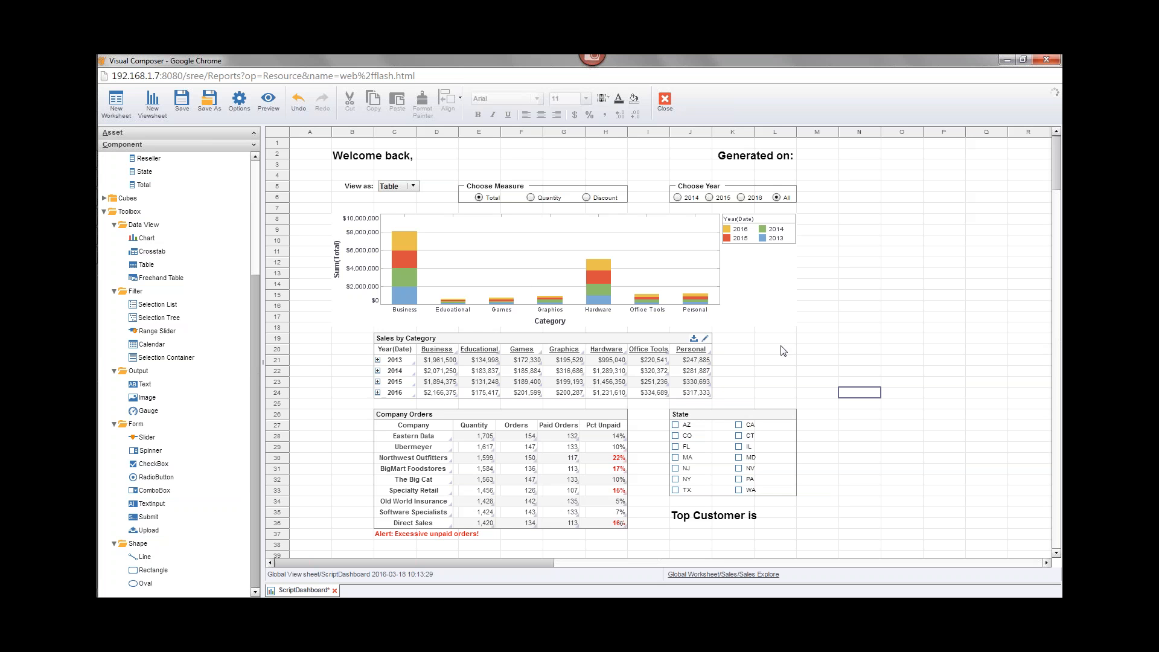
# - Dismiss the vulnerability scanner update notification covering the dashboard
pyautogui.click(913, 318)
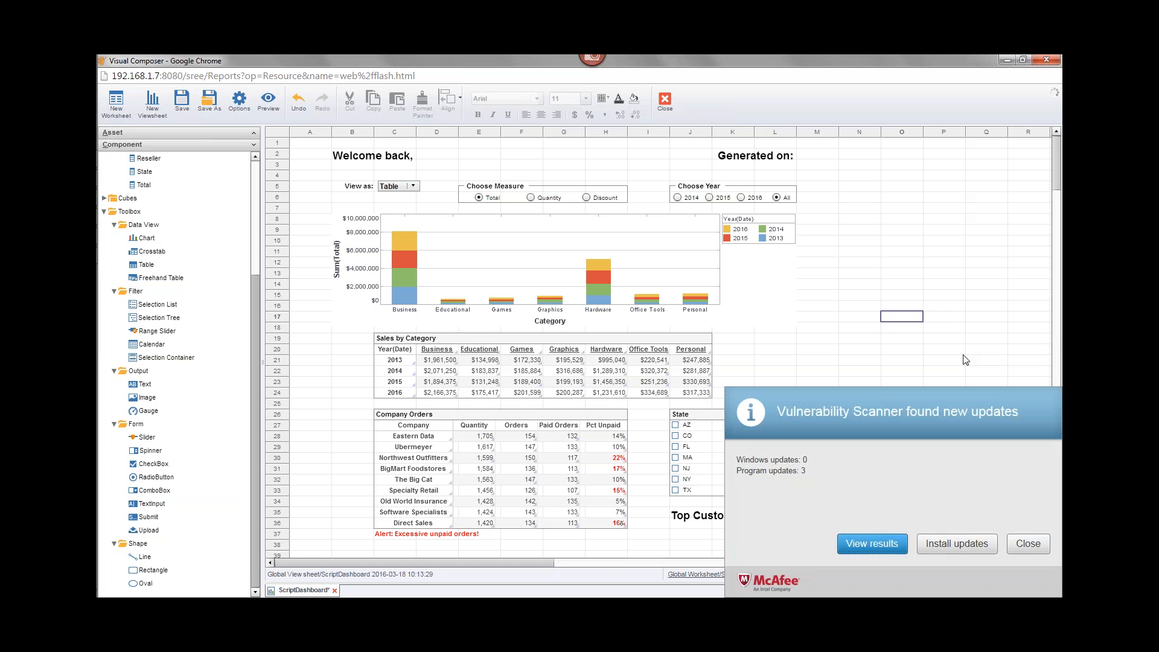
pyautogui.click(1029, 546)
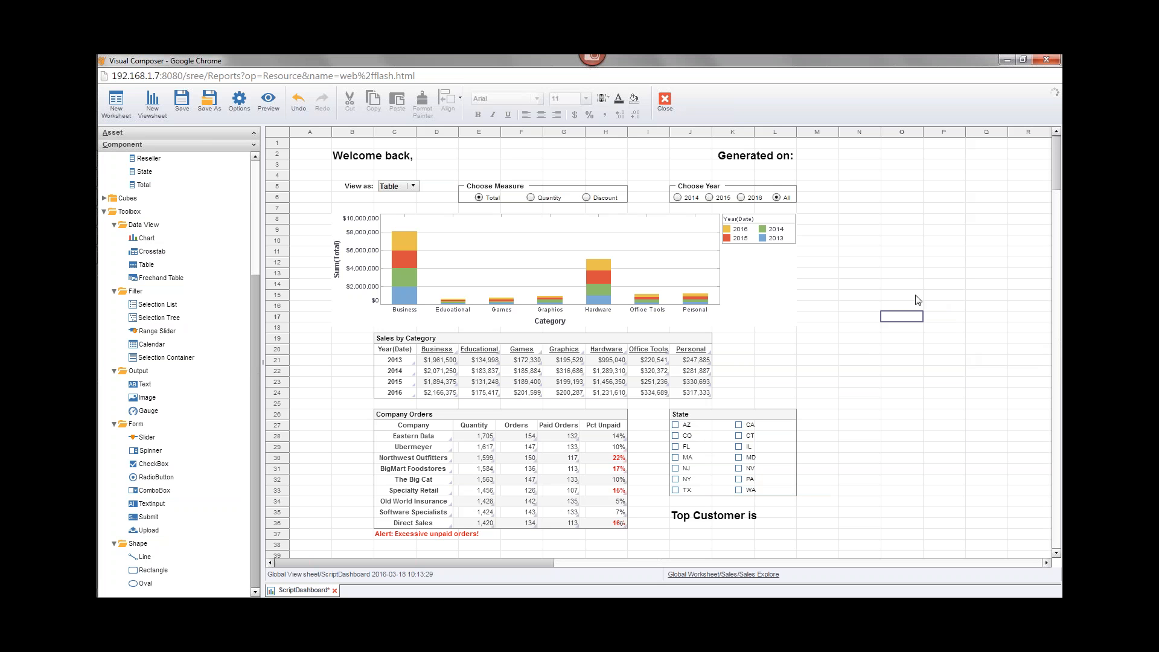
pyautogui.click(903, 381)
# - Check the category chart against the measure selector, choosing Quantity and Discount in turn
pyautogui.click(554, 270)
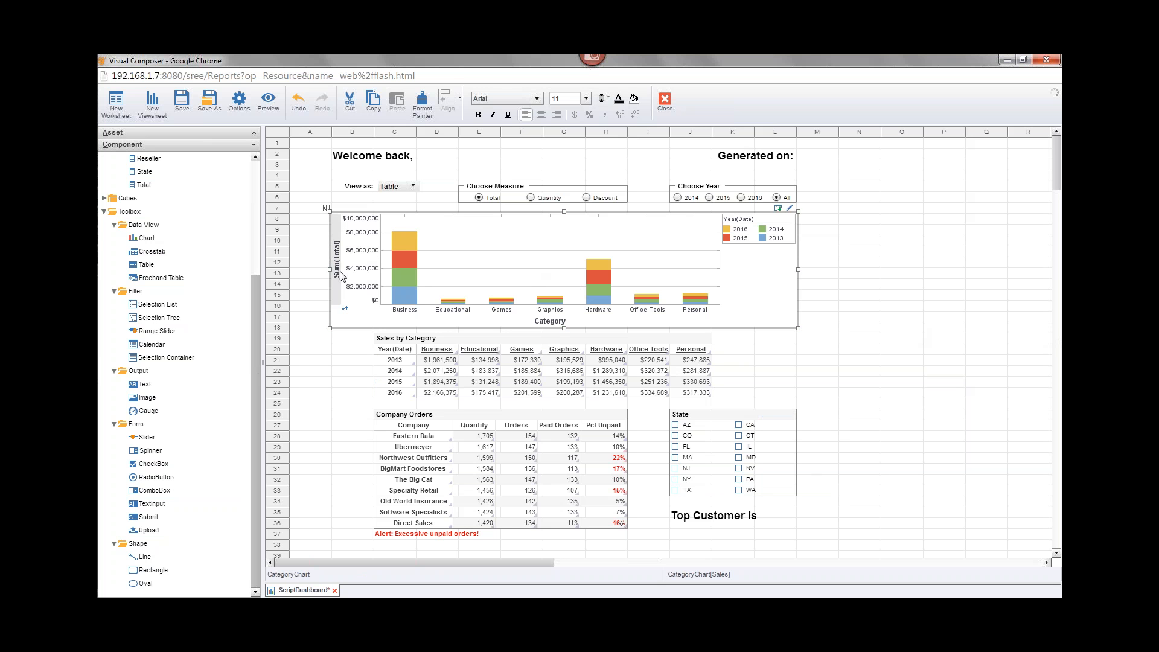
pyautogui.click(531, 197)
pyautogui.click(586, 197)
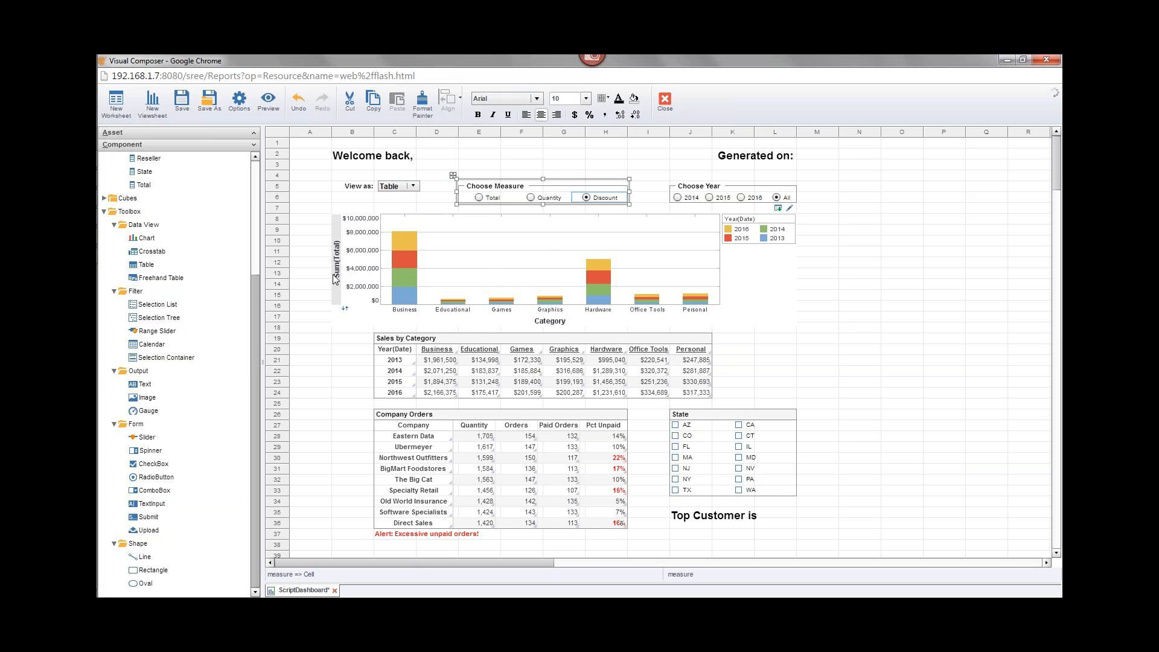
# - Make the category chart's Y field a variable bound to $(measure) in place of the fixed Total column
pyautogui.click(508, 246)
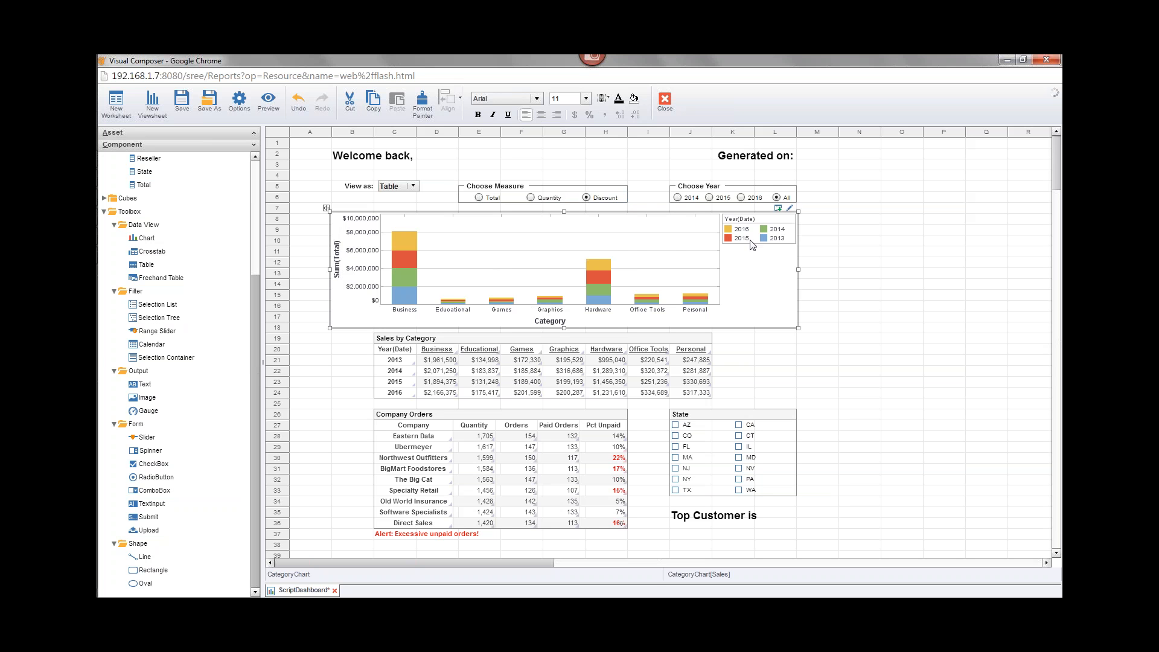
pyautogui.click(790, 208)
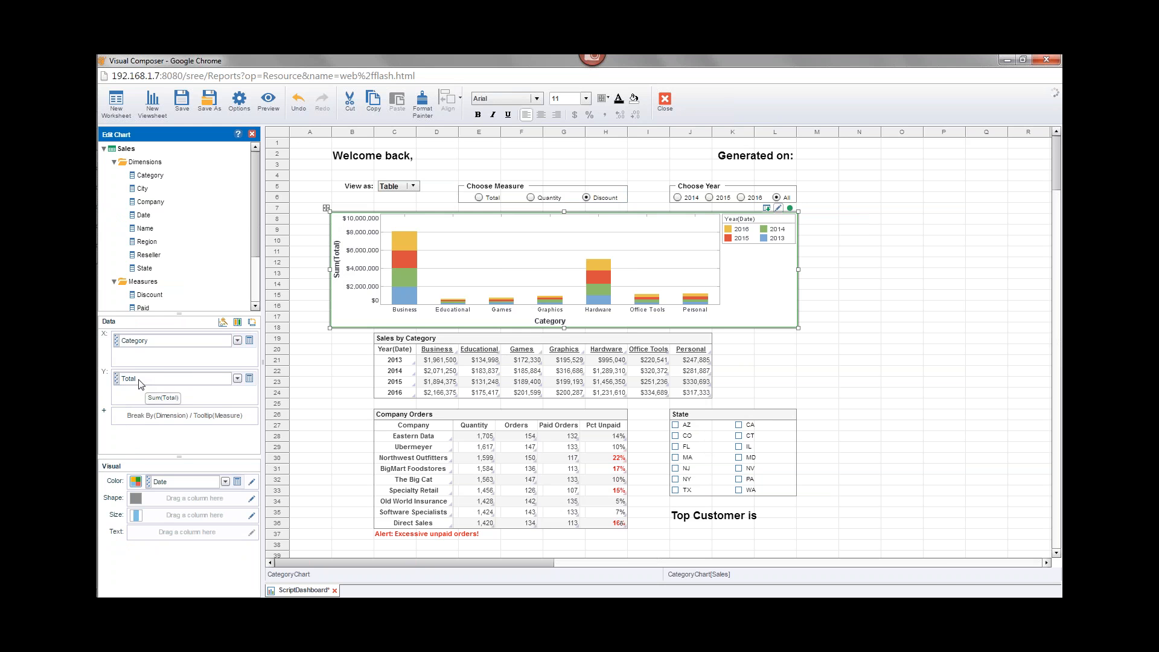
pyautogui.click(238, 378)
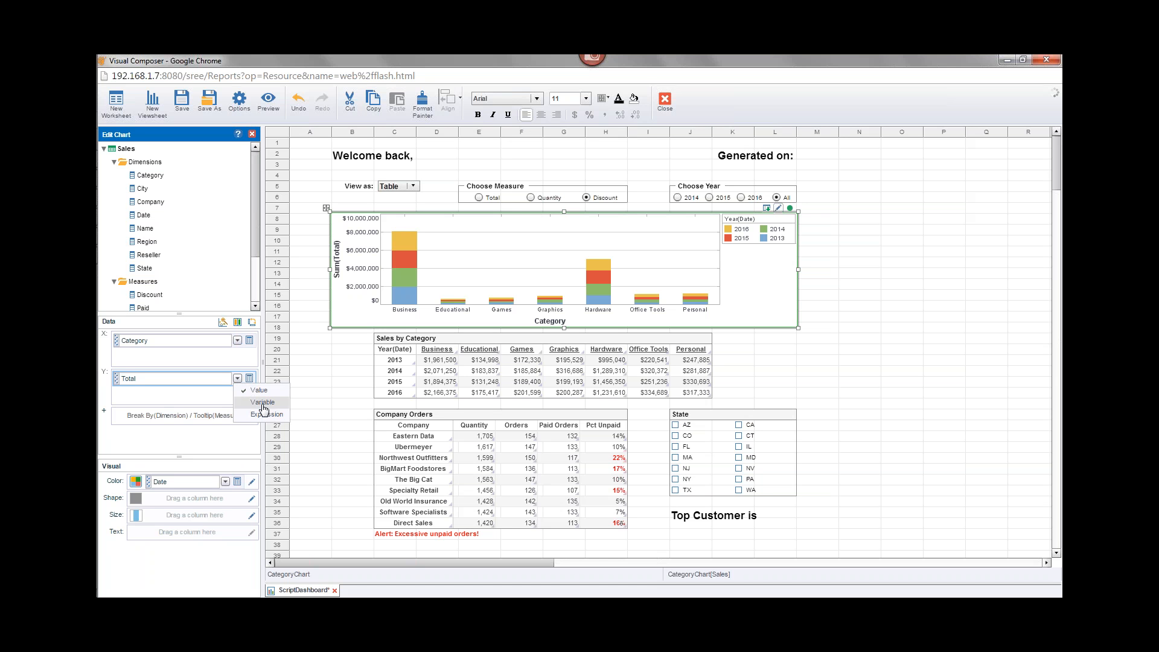
pyautogui.click(252, 403)
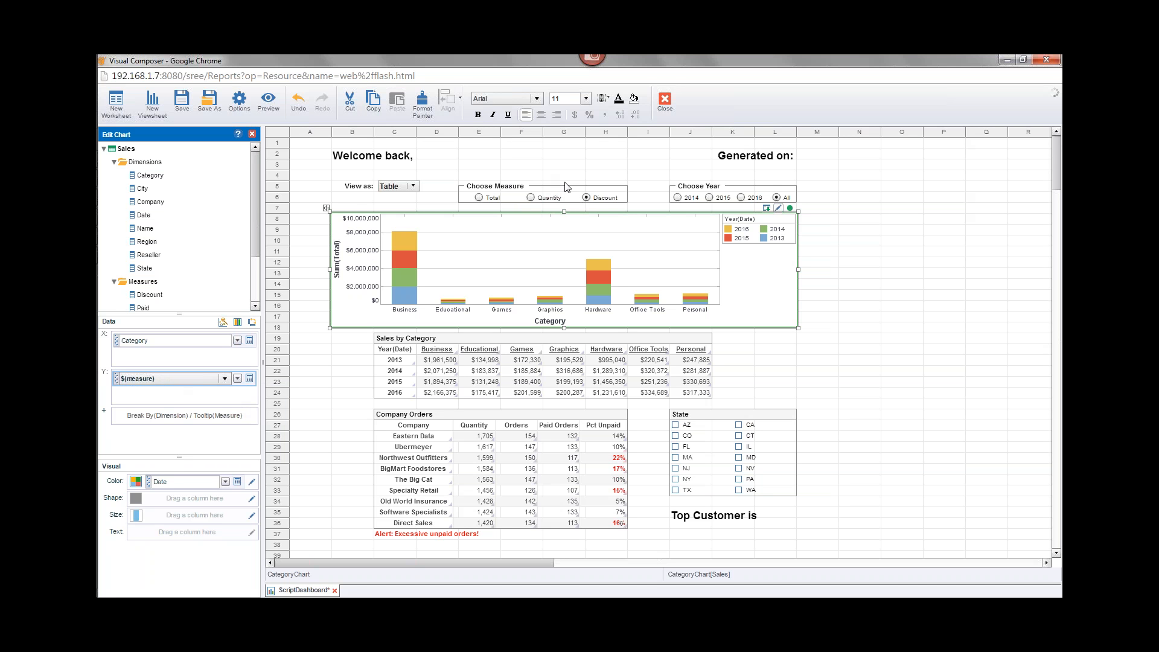
pyautogui.click(226, 380)
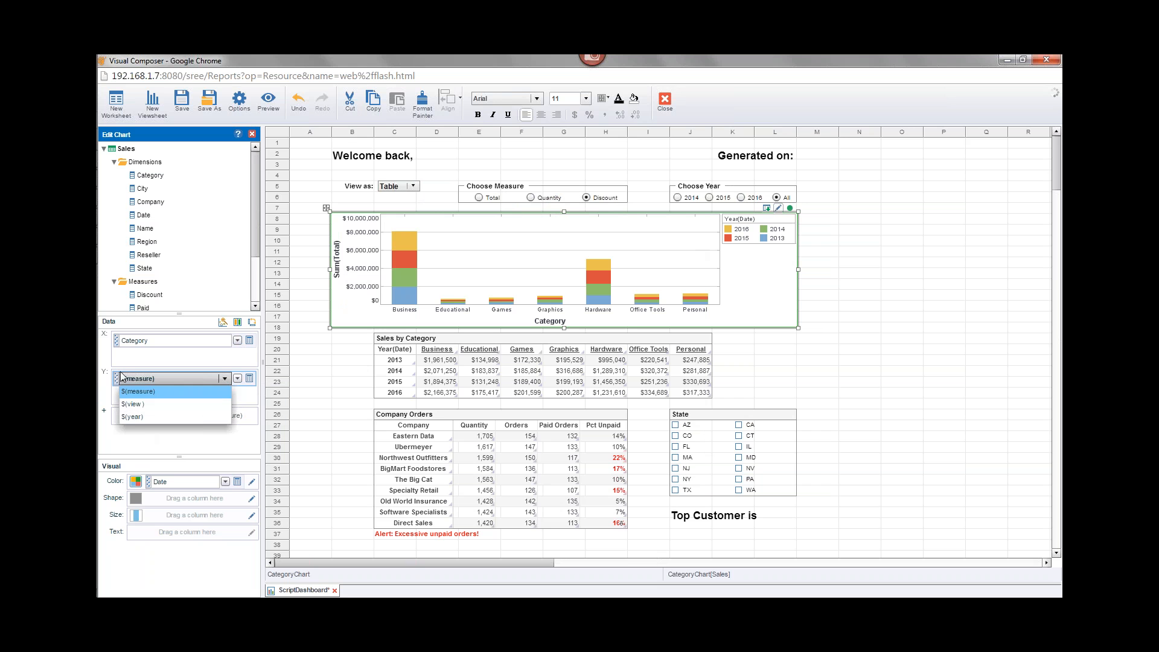
pyautogui.click(152, 393)
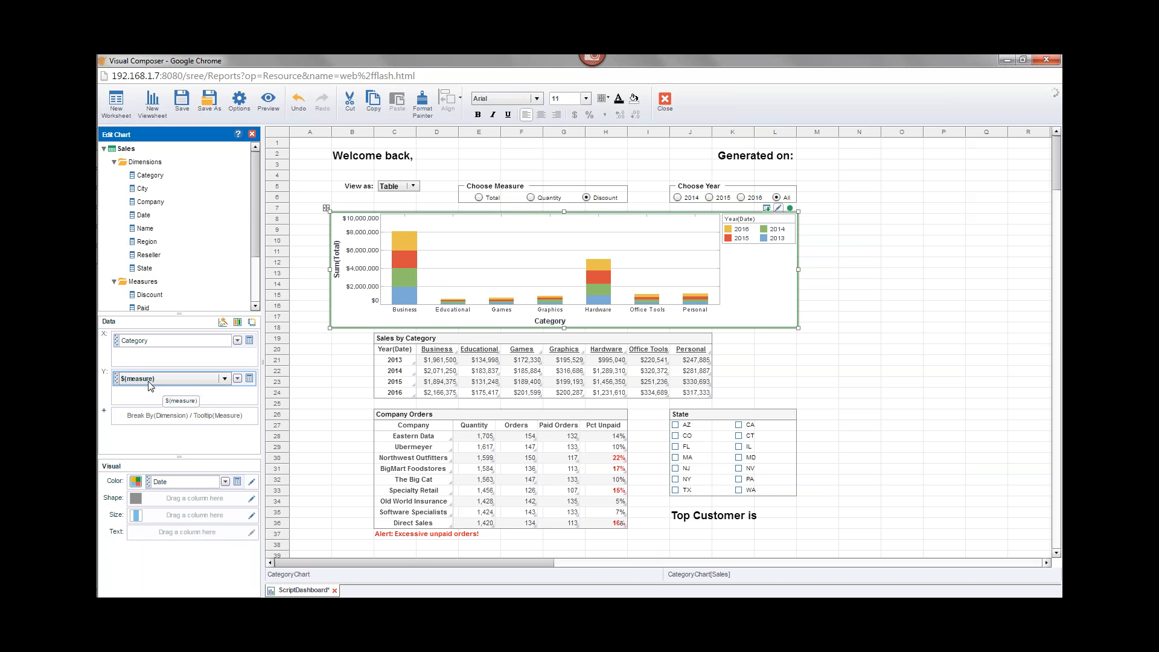
# - Check the category chart's response to the Choose Measure selector by switching among Total, Quantity and Discount
pyautogui.click(479, 198)
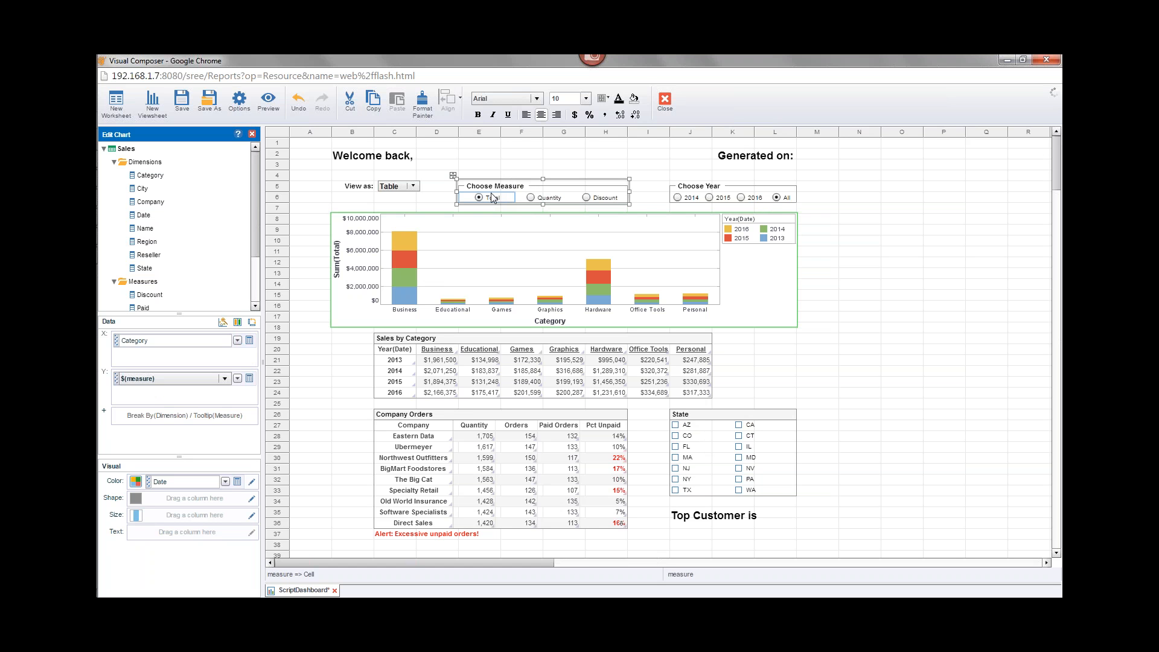
pyautogui.click(531, 199)
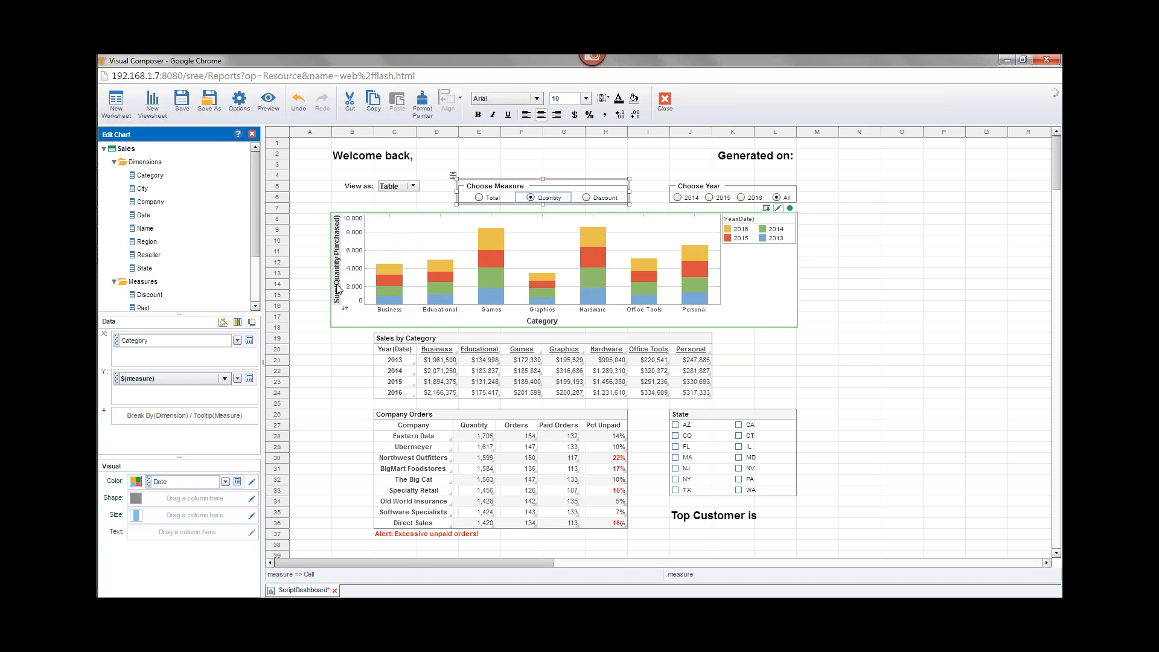
pyautogui.click(586, 198)
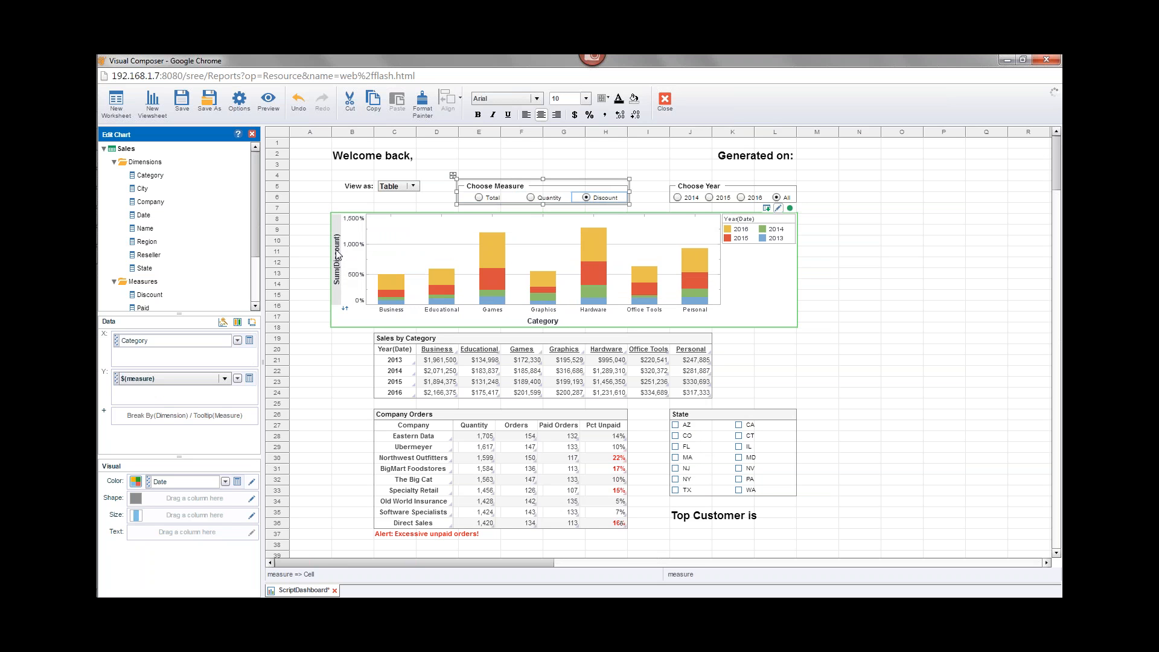
pyautogui.click(530, 198)
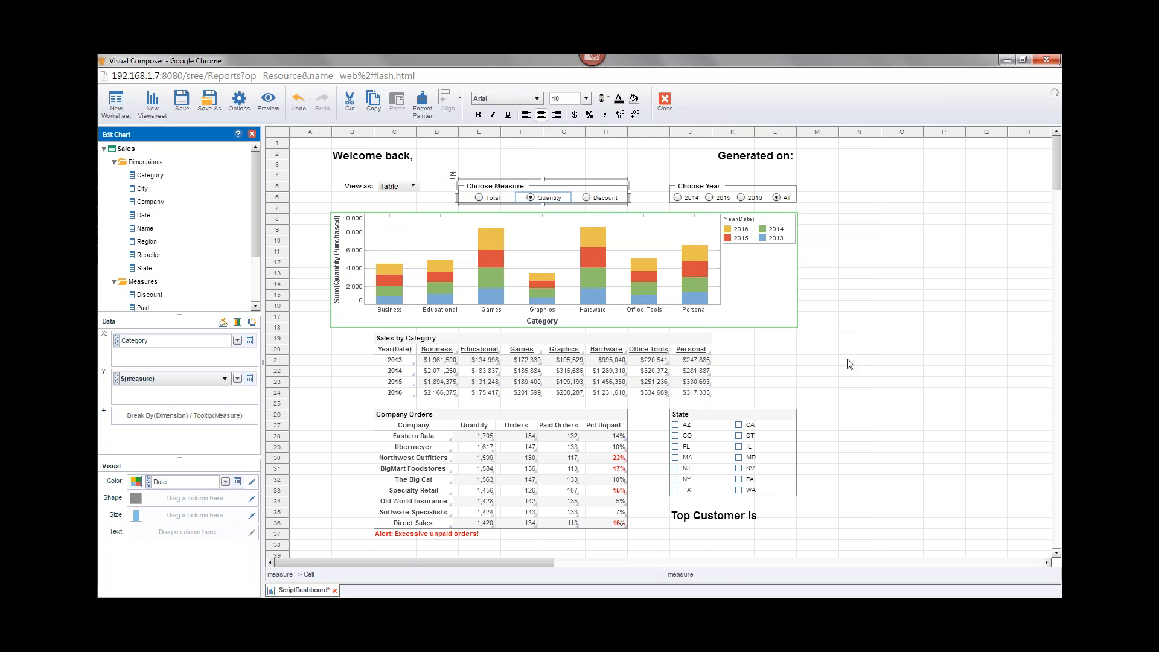
pyautogui.moveTo(98, 370)
pyautogui.moveTo(540, 268)
pyautogui.click(586, 199)
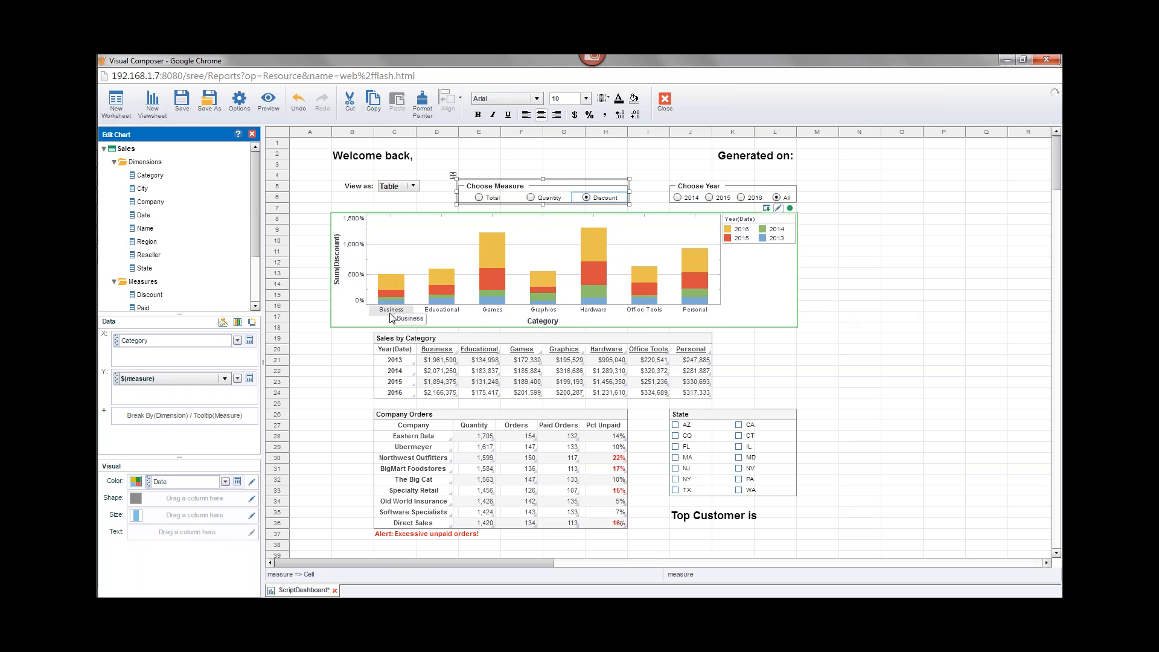
pyautogui.moveTo(391, 282)
pyautogui.moveTo(497, 242)
pyautogui.click(479, 198)
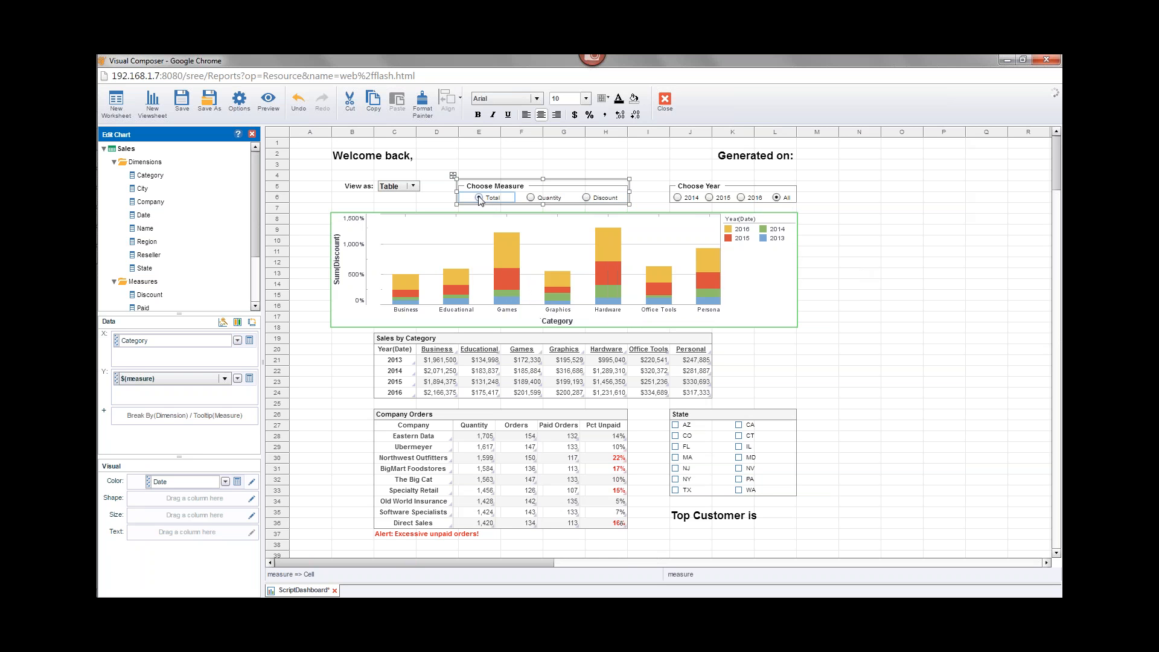
pyautogui.click(531, 198)
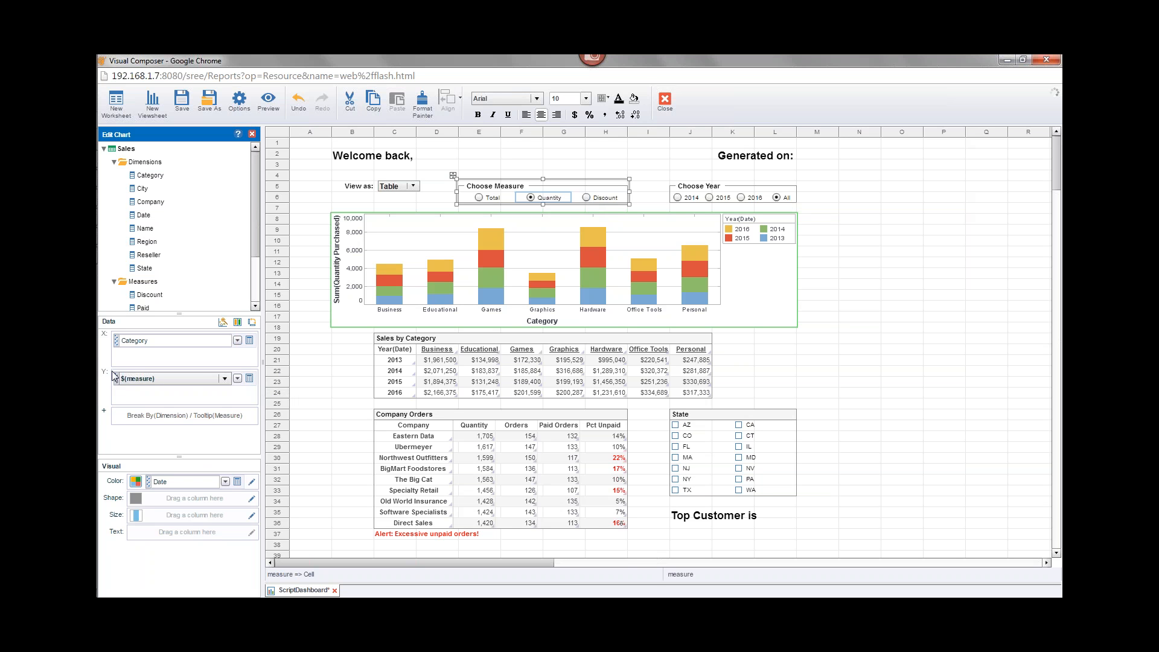
# - Switch the Y measure's aggregate from a fixed value to an expression and open its formula for editing
pyautogui.click(249, 380)
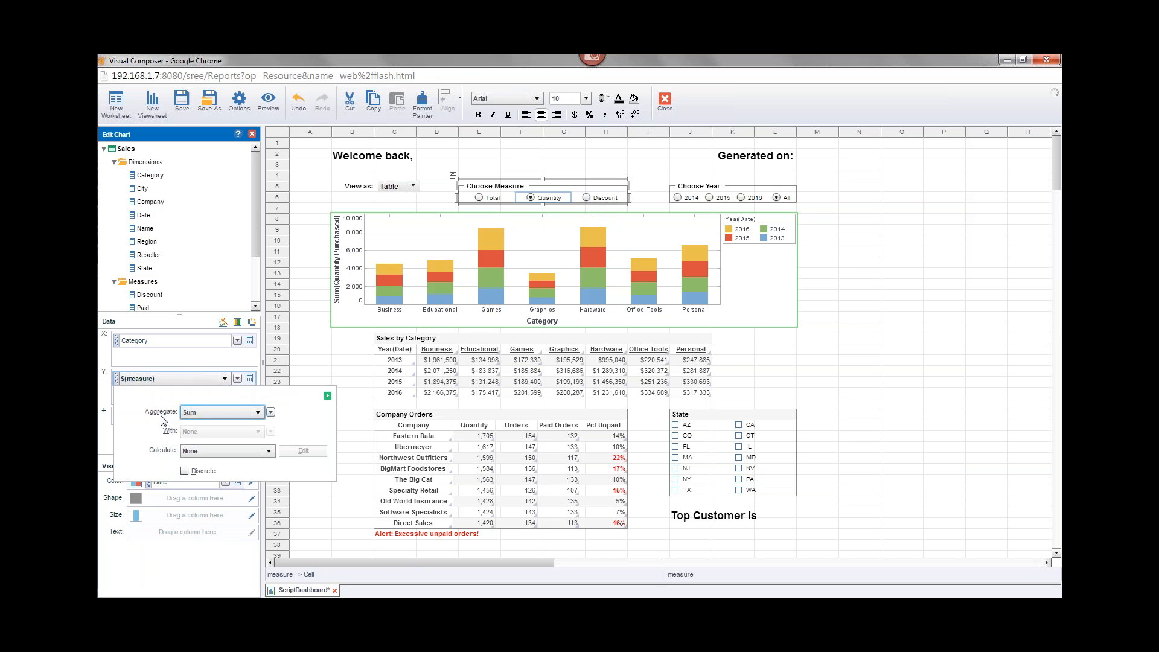
pyautogui.click(258, 412)
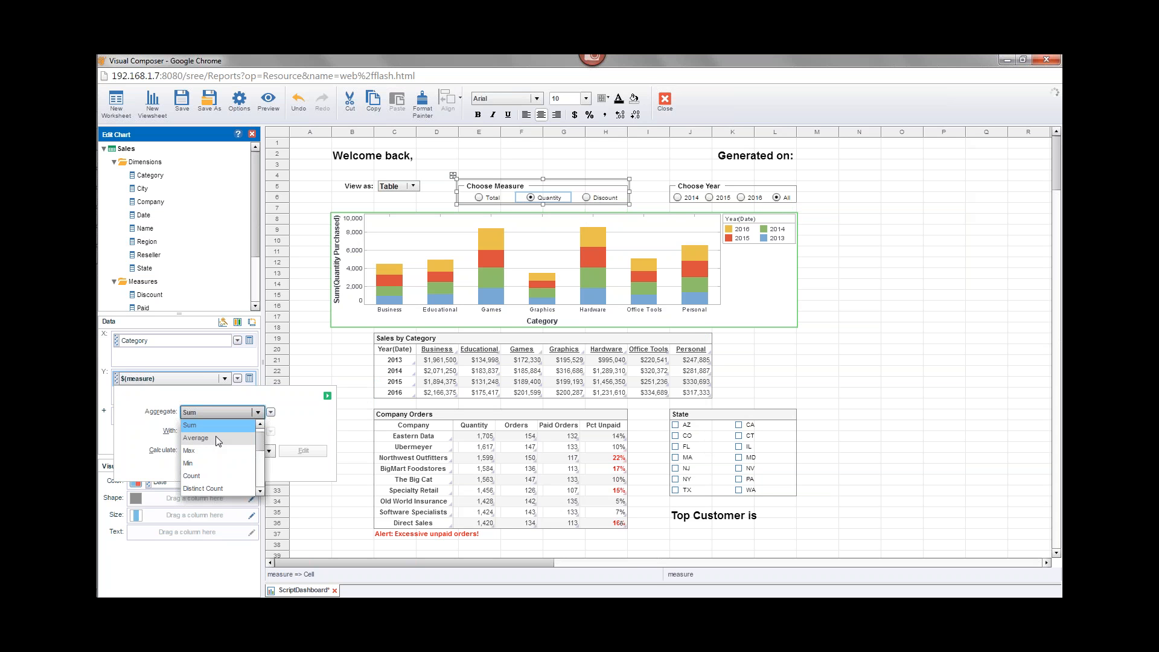
pyautogui.click(269, 398)
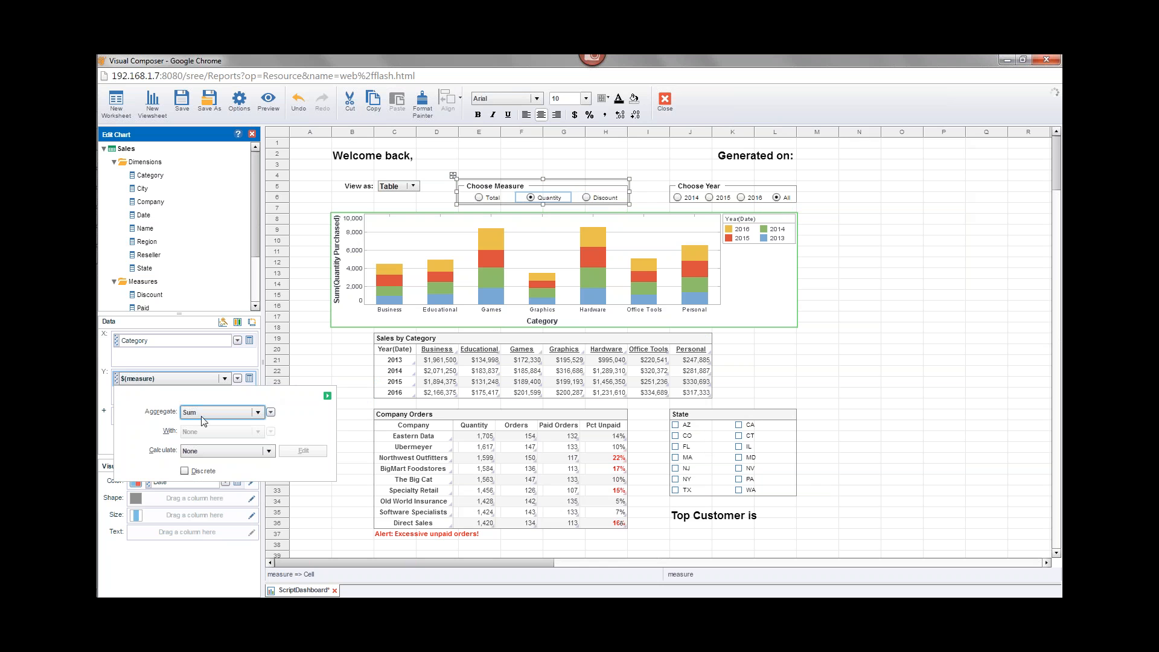
pyautogui.click(270, 413)
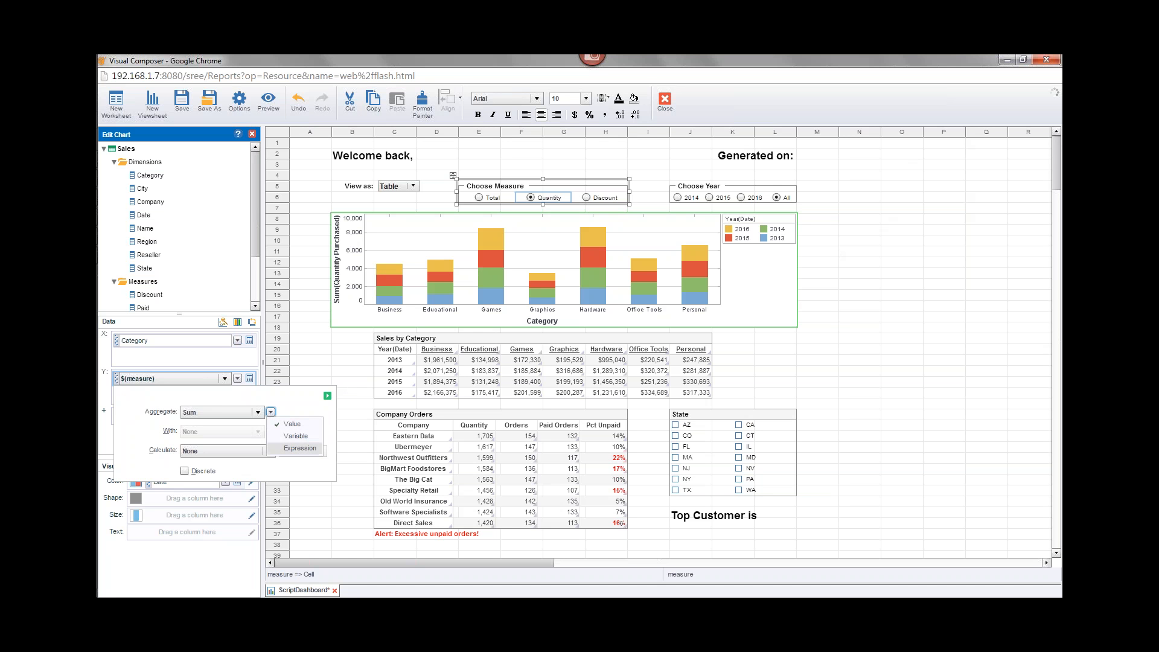
pyautogui.click(308, 449)
pyautogui.click(260, 413)
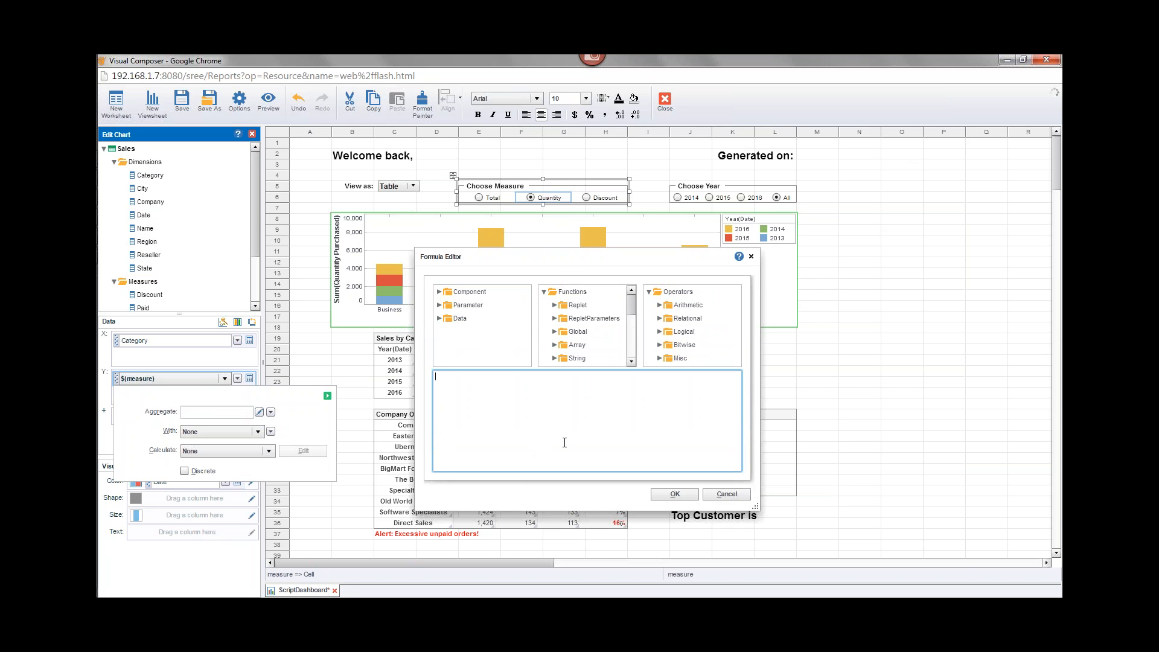
# - Browse the measure component's scriptable properties in the formula editor's Component tree, and collapse the tree
pyautogui.click(443, 295)
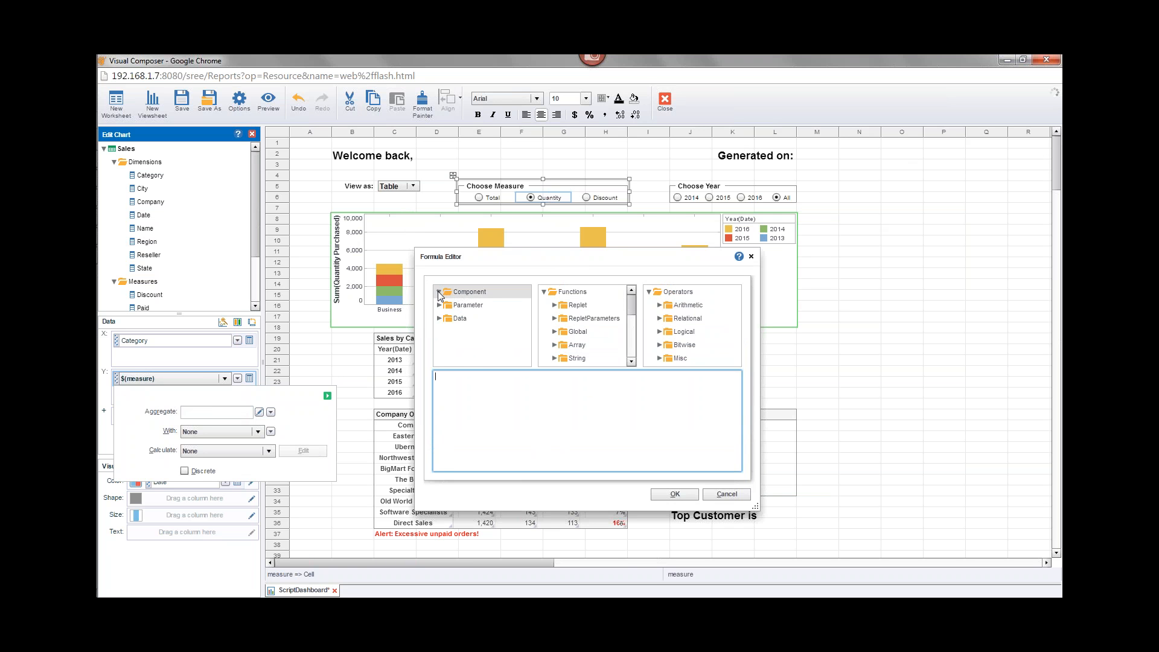
pyautogui.moveTo(528, 302)
pyautogui.mouseDown()
pyautogui.moveTo(532, 349)
pyautogui.moveTo(523, 316)
pyautogui.mouseUp()
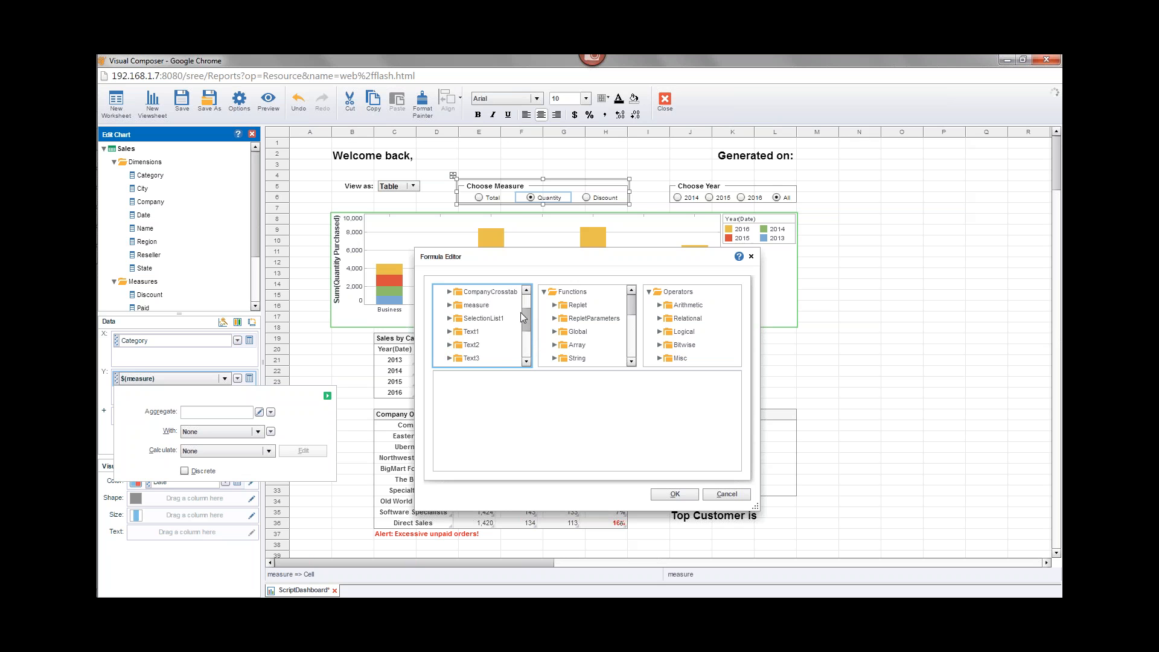
pyautogui.click(449, 305)
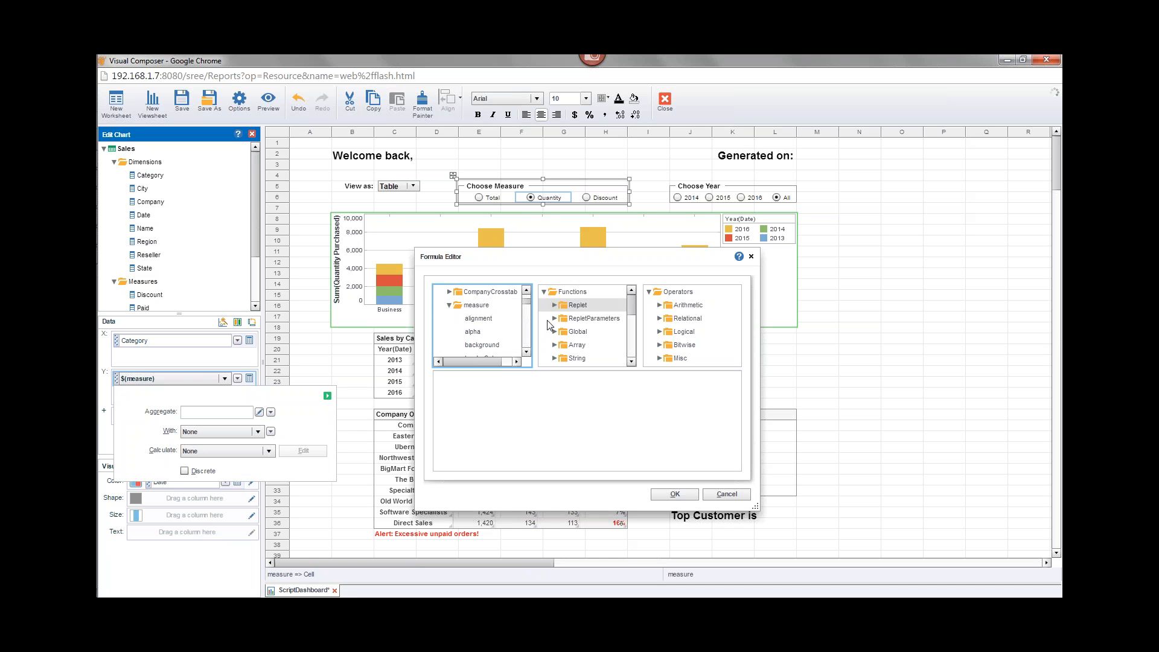
pyautogui.click(526, 352)
pyautogui.click(526, 352)
pyautogui.click(525, 352)
pyautogui.click(525, 352)
pyautogui.click(526, 352)
pyautogui.click(525, 352)
pyautogui.click(526, 355)
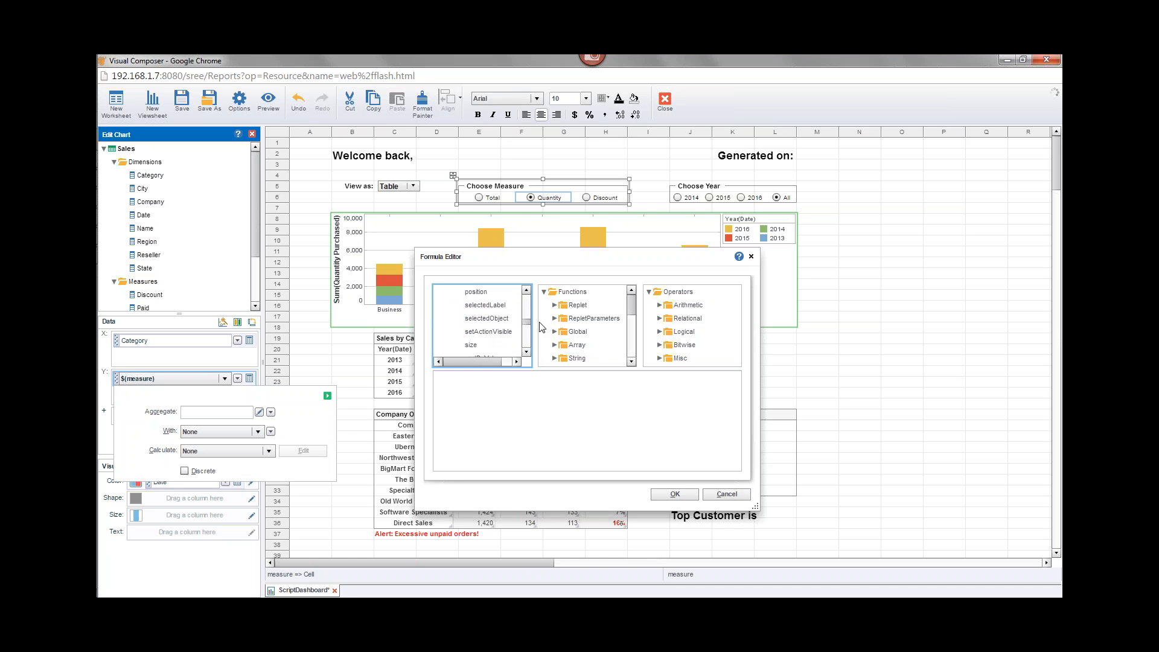
pyautogui.scroll(5, 527, 336)
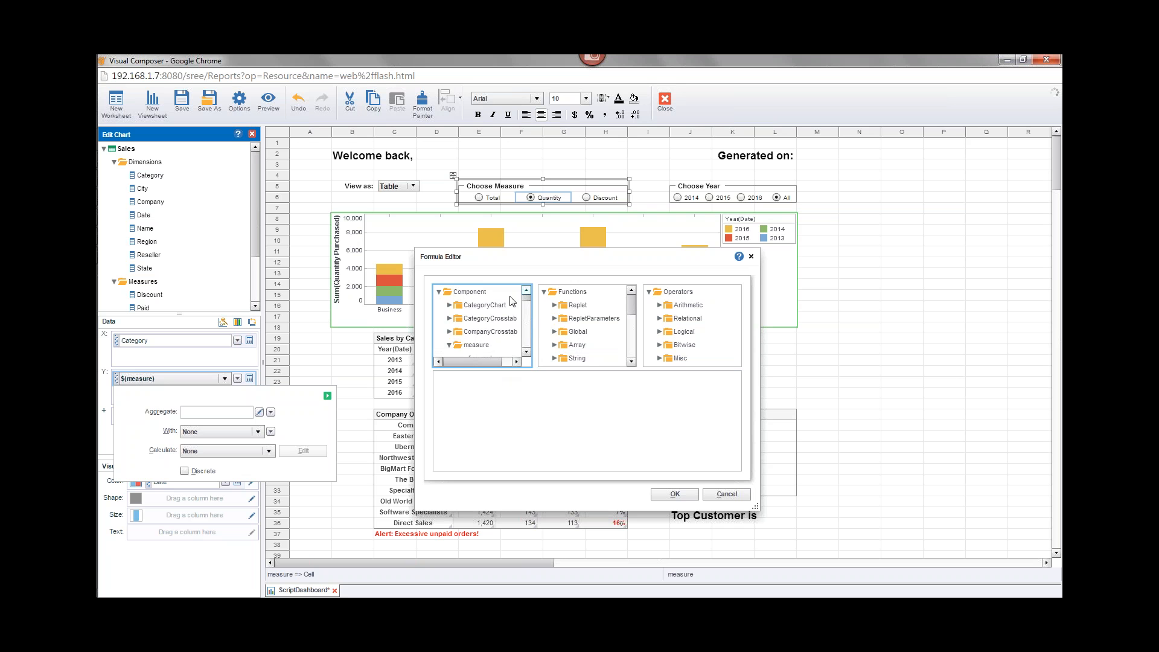
pyautogui.click(450, 346)
pyautogui.click(439, 292)
# - Insert the measure parameter from the Parameter tree into the aggregate formula
pyautogui.doubleClick(468, 306)
pyautogui.moveTo(525, 309)
pyautogui.mouseDown()
pyautogui.moveTo(528, 343)
pyautogui.moveTo(527, 330)
pyautogui.mouseUp()
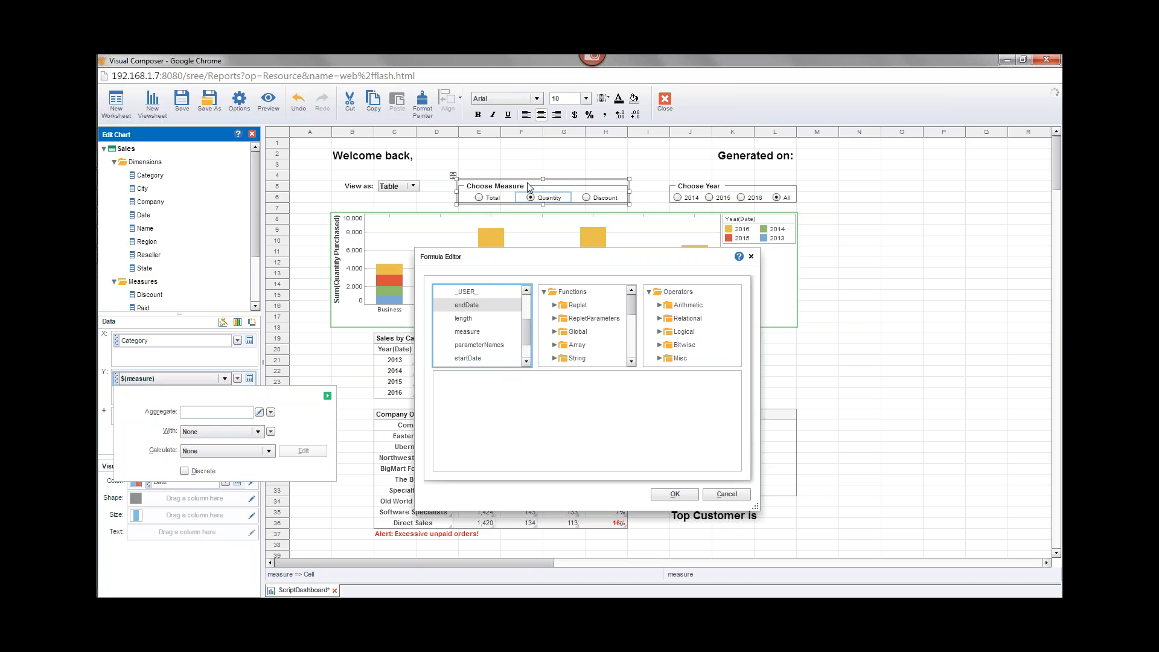
pyautogui.doubleClick(481, 333)
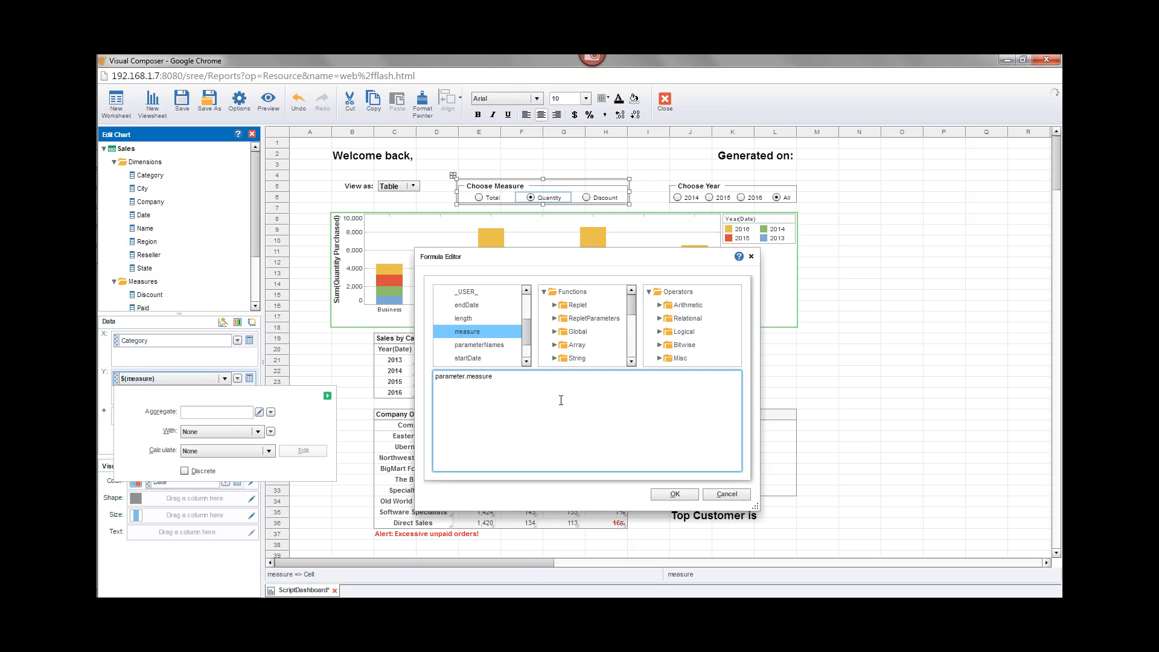
# - Build an if/else around parameter.measure that returns 'Average' when it equals 'Discount' and 'Sum' otherwise
pyautogui.click(438, 379)
pyautogui.write('$')
pyautogui.write('==')
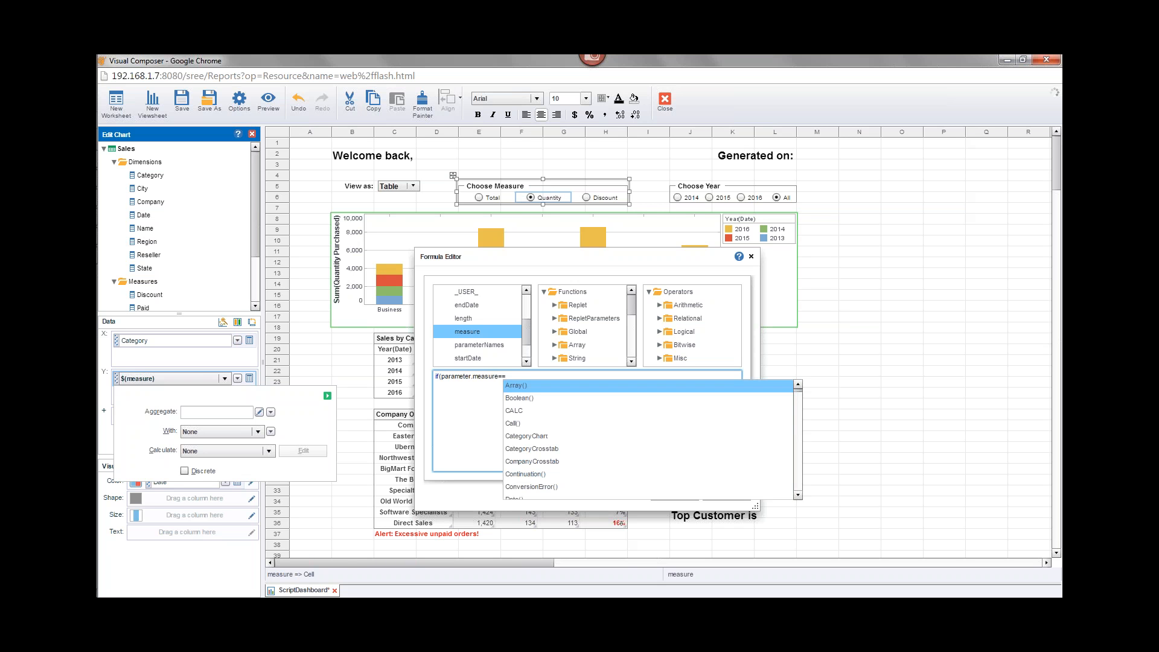
pyautogui.write("'Discount') {")
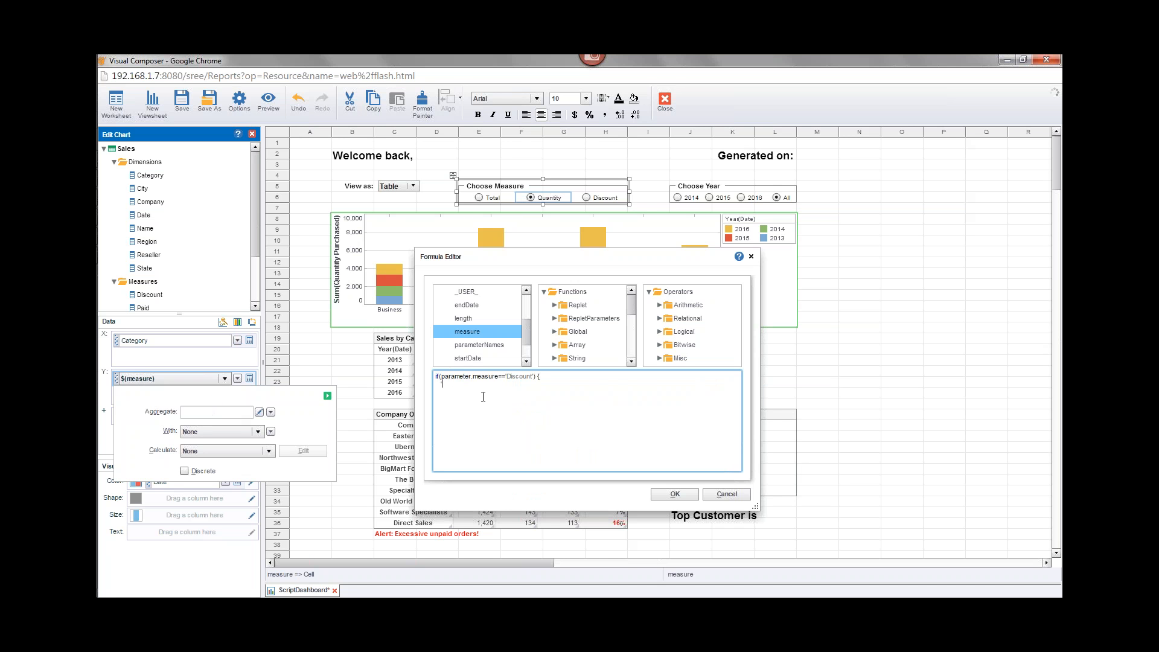
pyautogui.write('verage')
pyautogui.write('Sum')
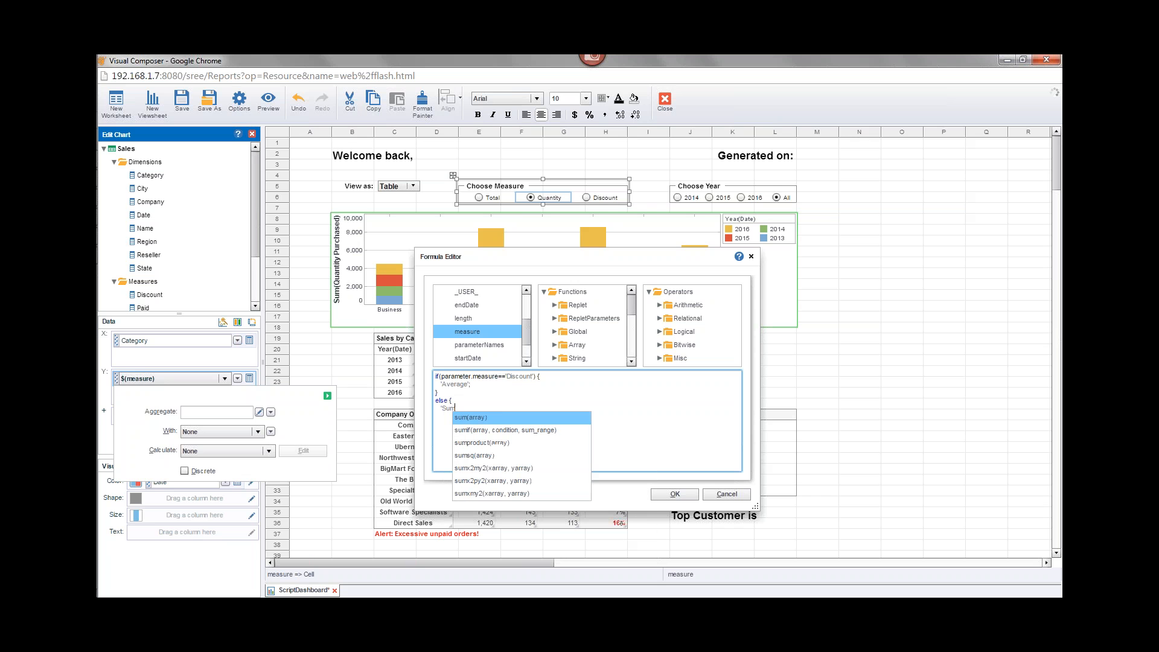
pyautogui.press('Escape')
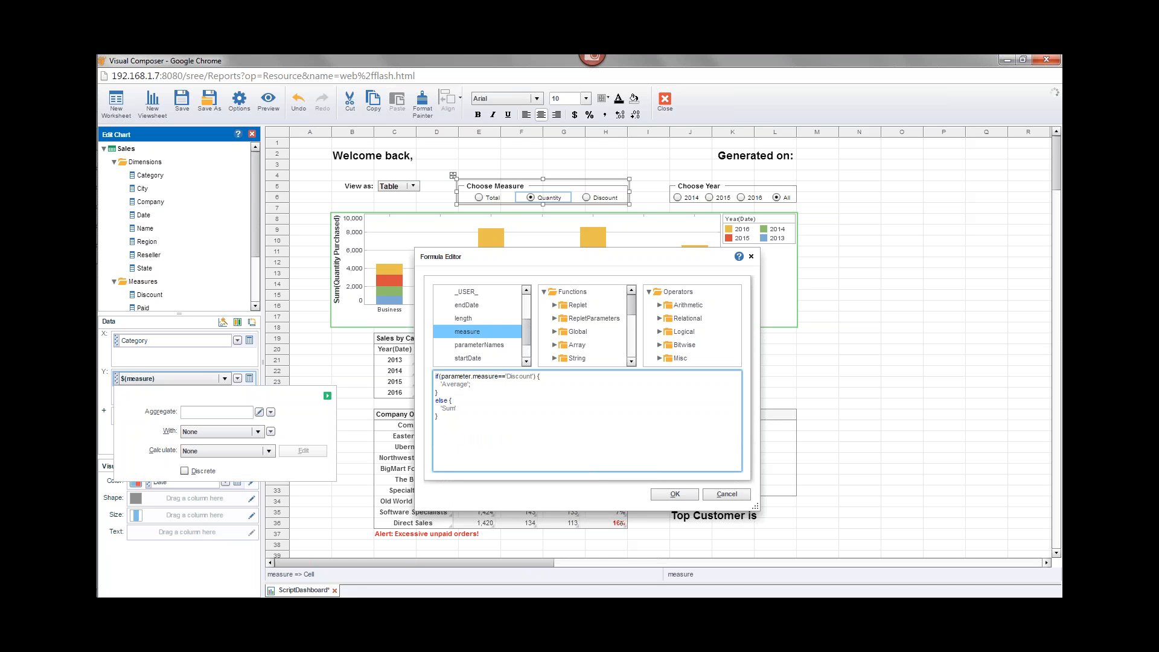
# - Finish the 'Average' statement with its closing semicolon, accept the formula, and apply the aggregate expression to the chart
pyautogui.moveTo(439, 416); pyautogui.dragTo(419, 379)
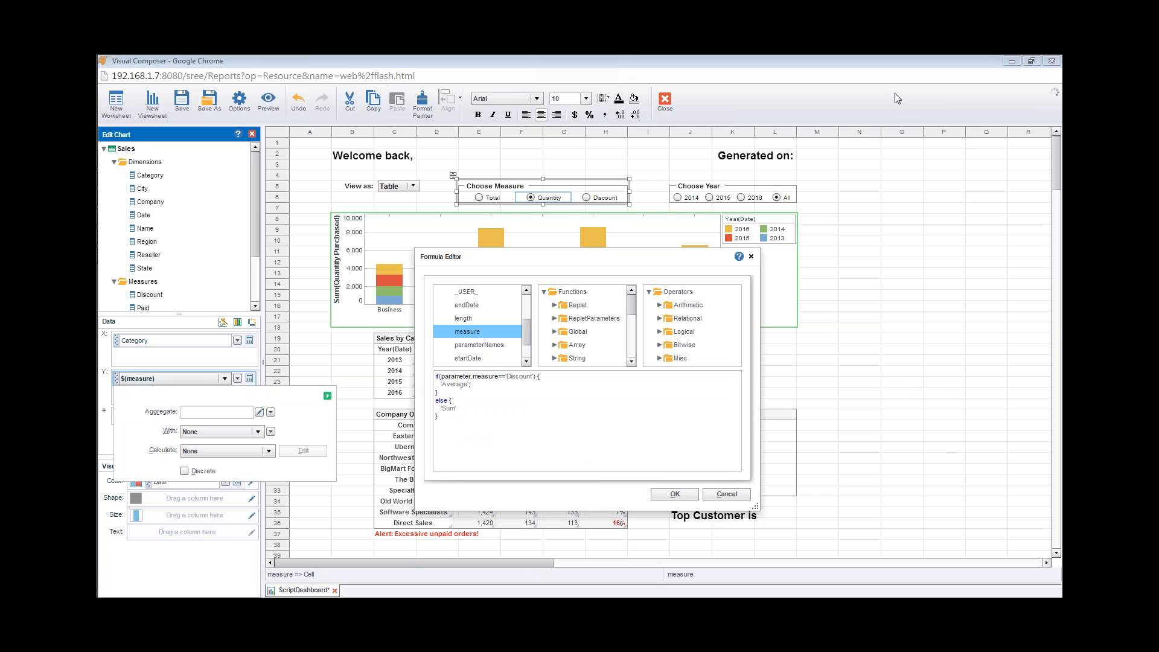
pyautogui.click(490, 385)
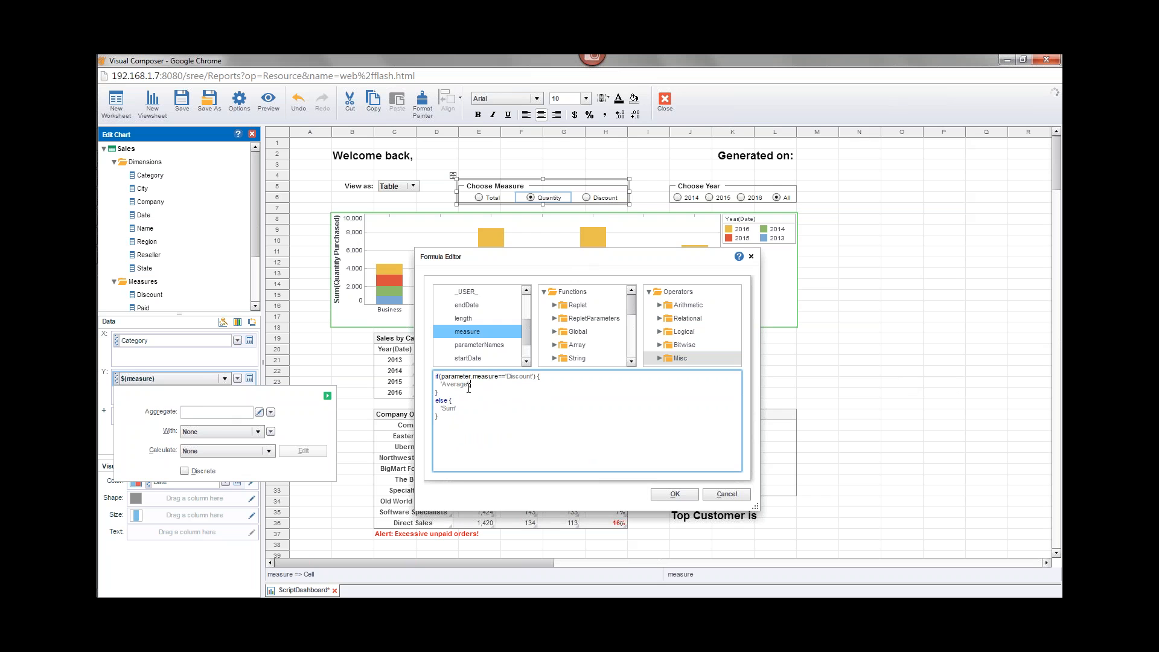
pyautogui.write("';")
pyautogui.click(675, 495)
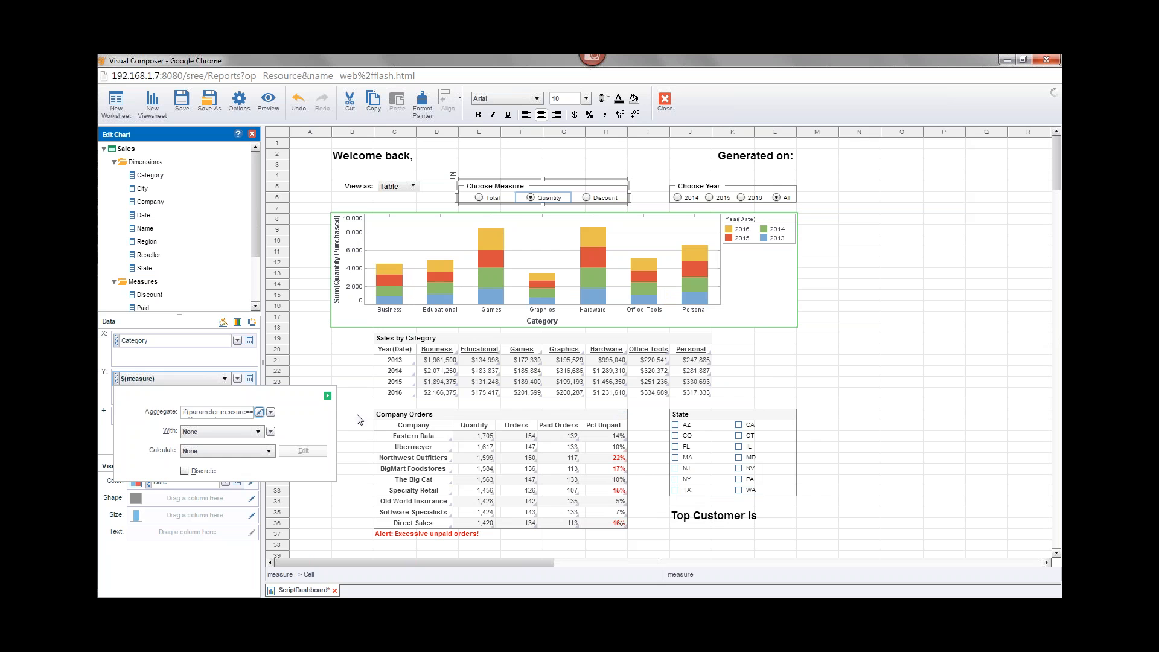
pyautogui.click(327, 396)
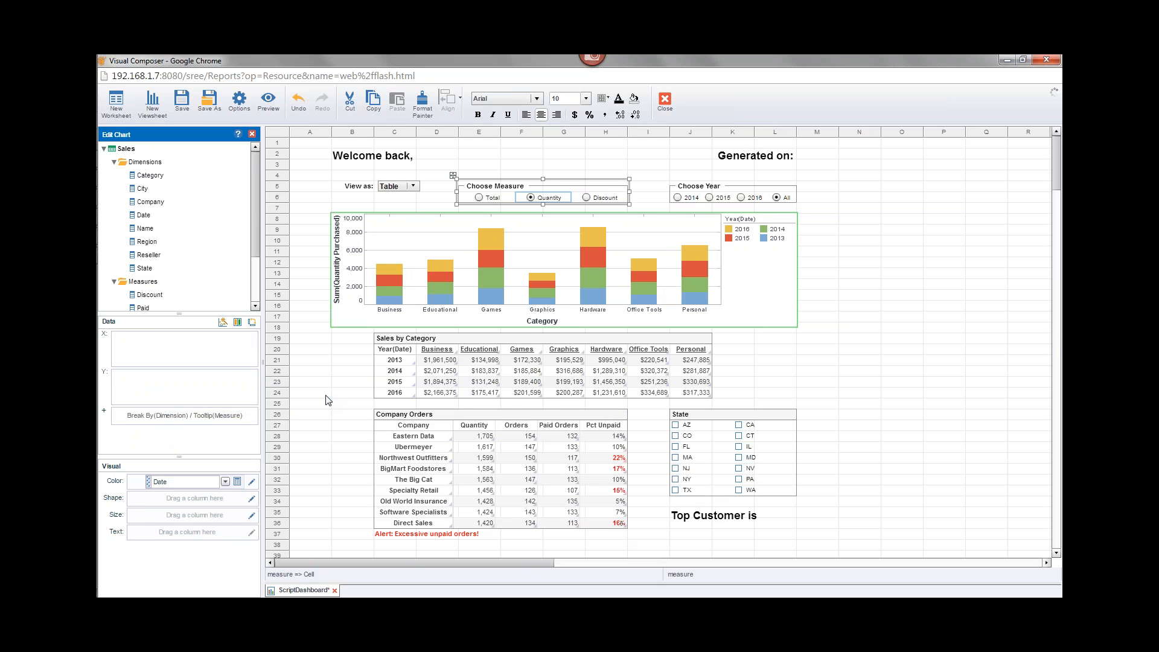
# - Switch Choose Measure to Total and back to Quantity, and review the selector's embedded list values in its properties without changing them
pyautogui.click(479, 200)
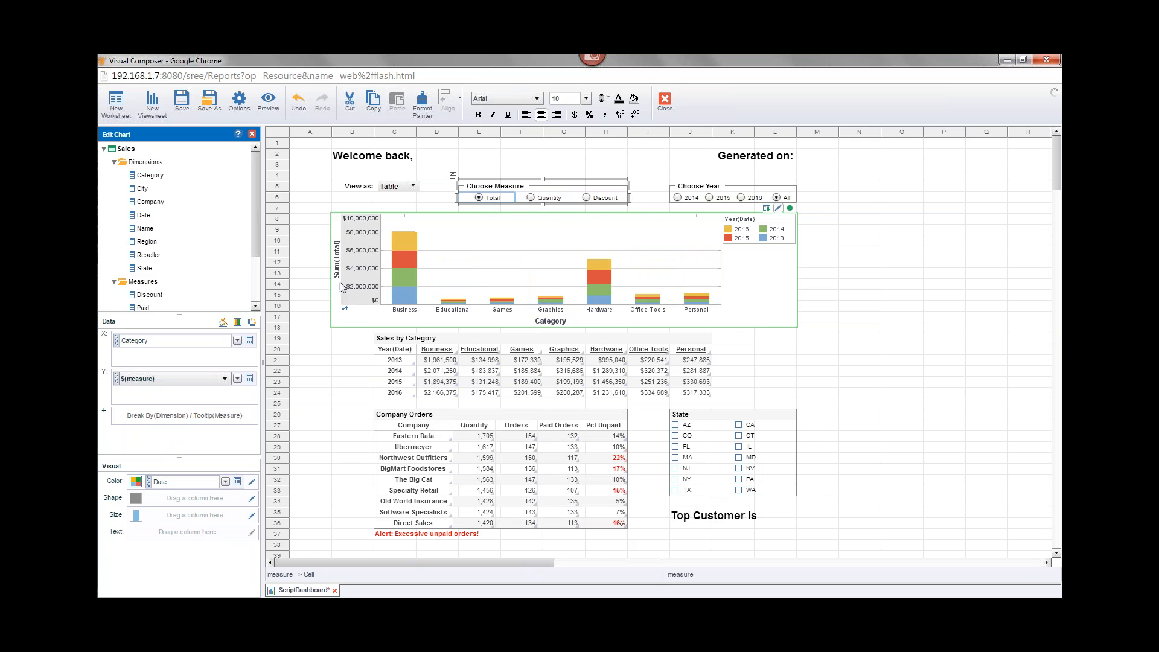
pyautogui.click(531, 197)
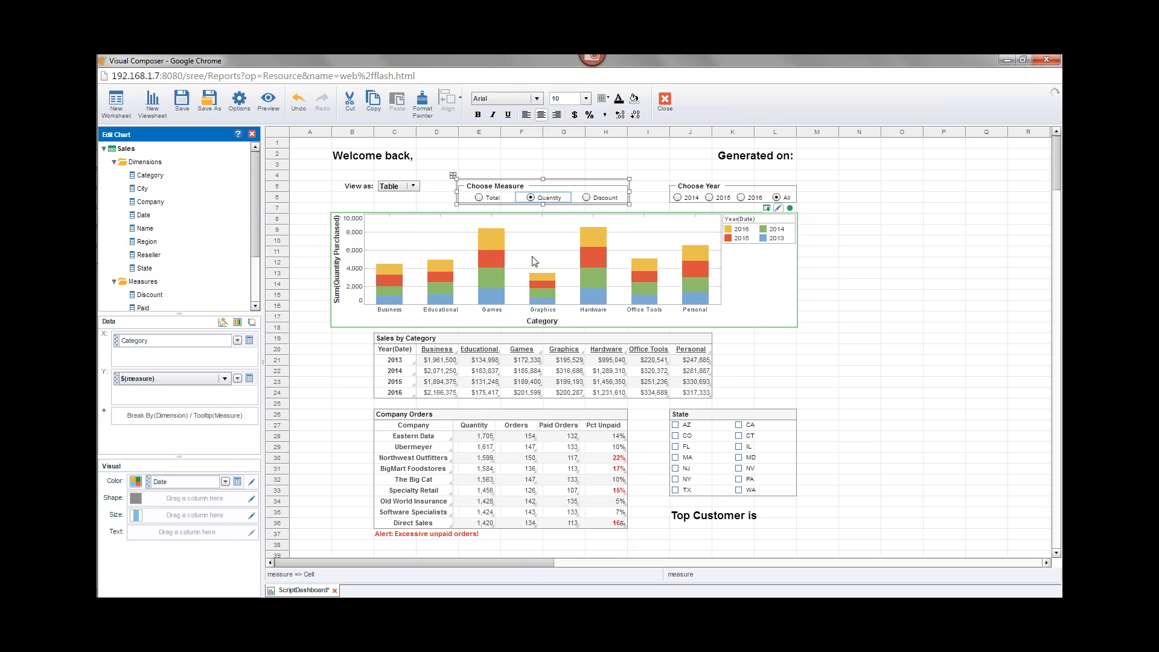
pyautogui.rightClick(542, 186)
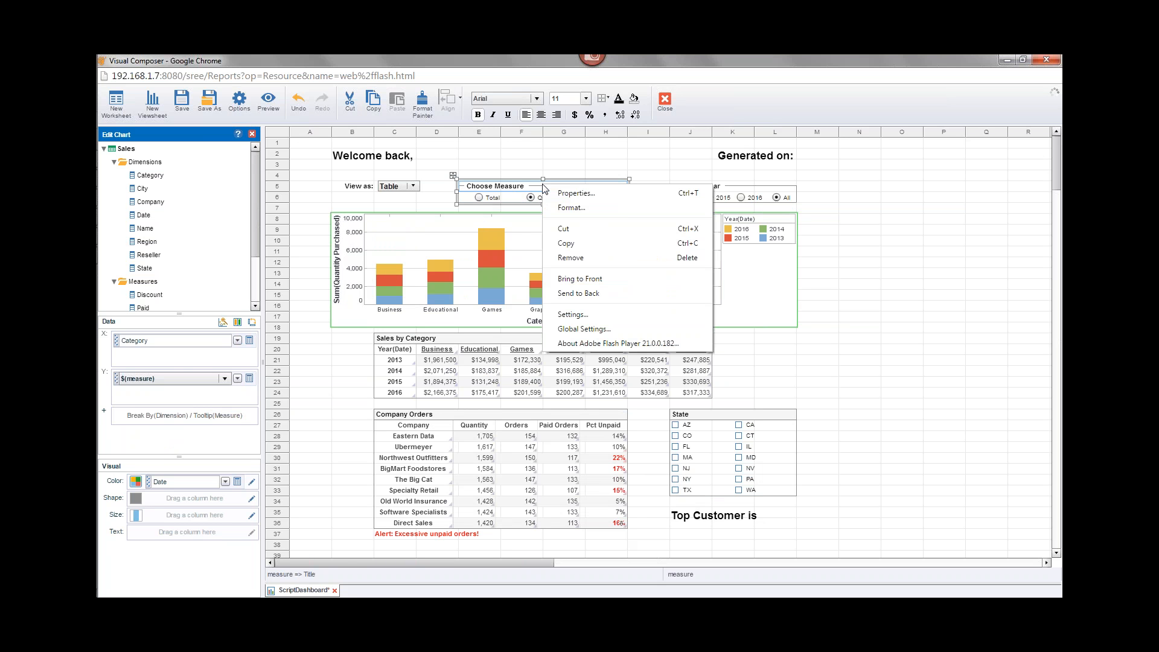
pyautogui.click(590, 197)
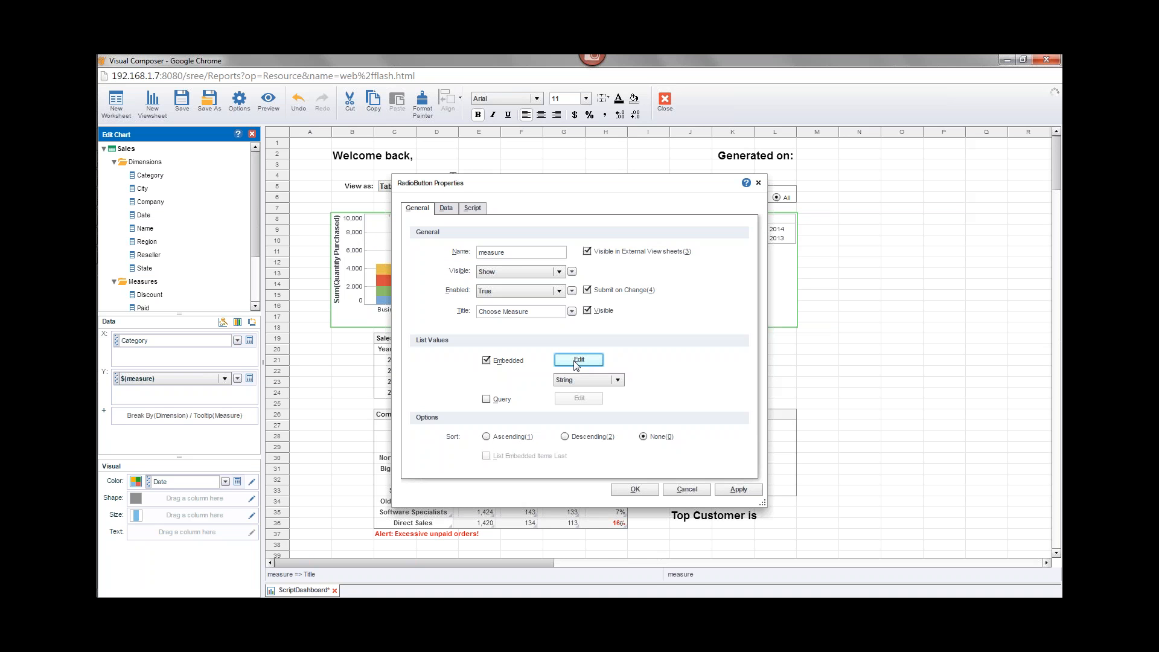
pyautogui.click(578, 360)
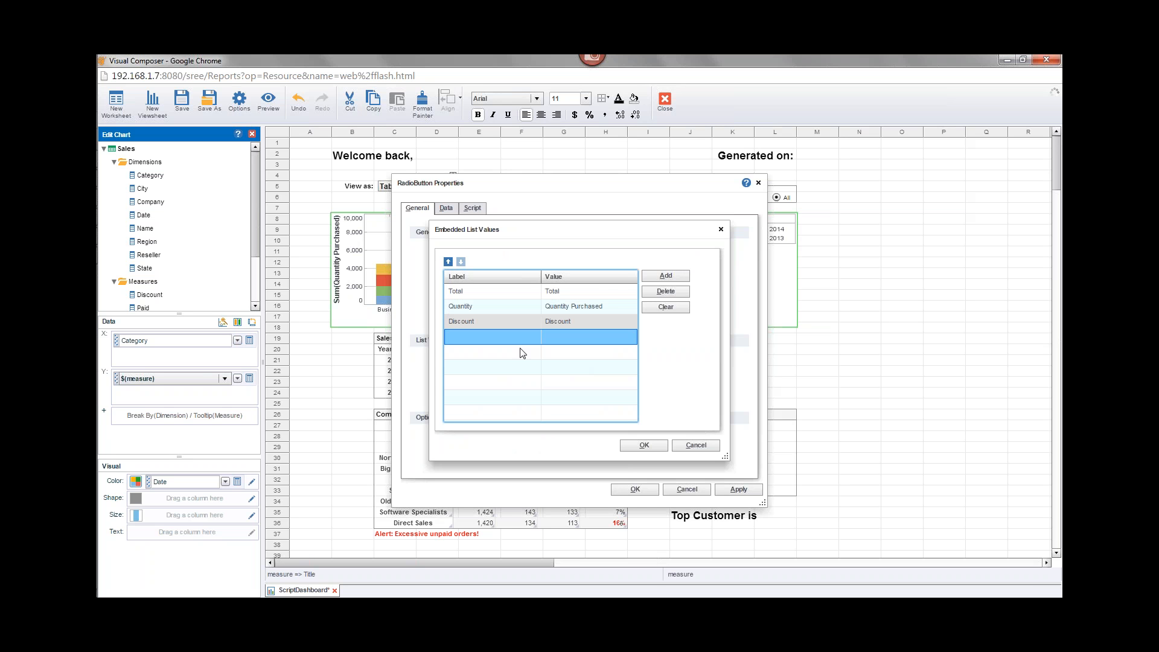
pyautogui.click(695, 446)
pyautogui.click(692, 490)
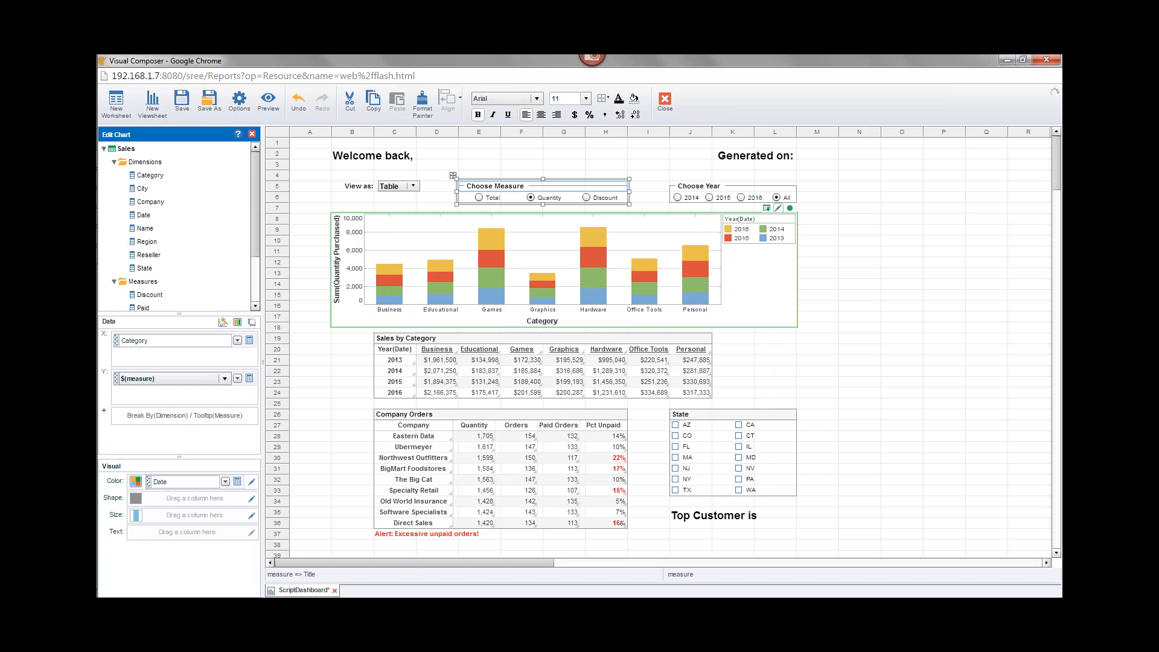
# - Set Choose Measure to Discount and examine how the category chart aggregates it
pyautogui.click(586, 197)
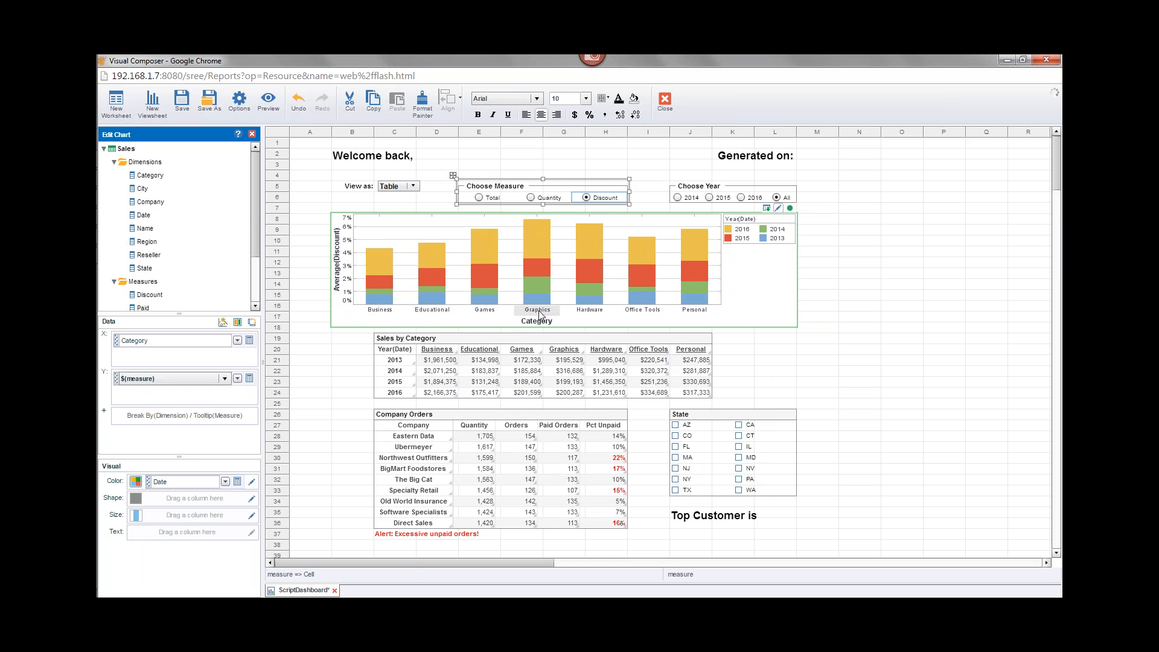
pyautogui.moveTo(534, 297)
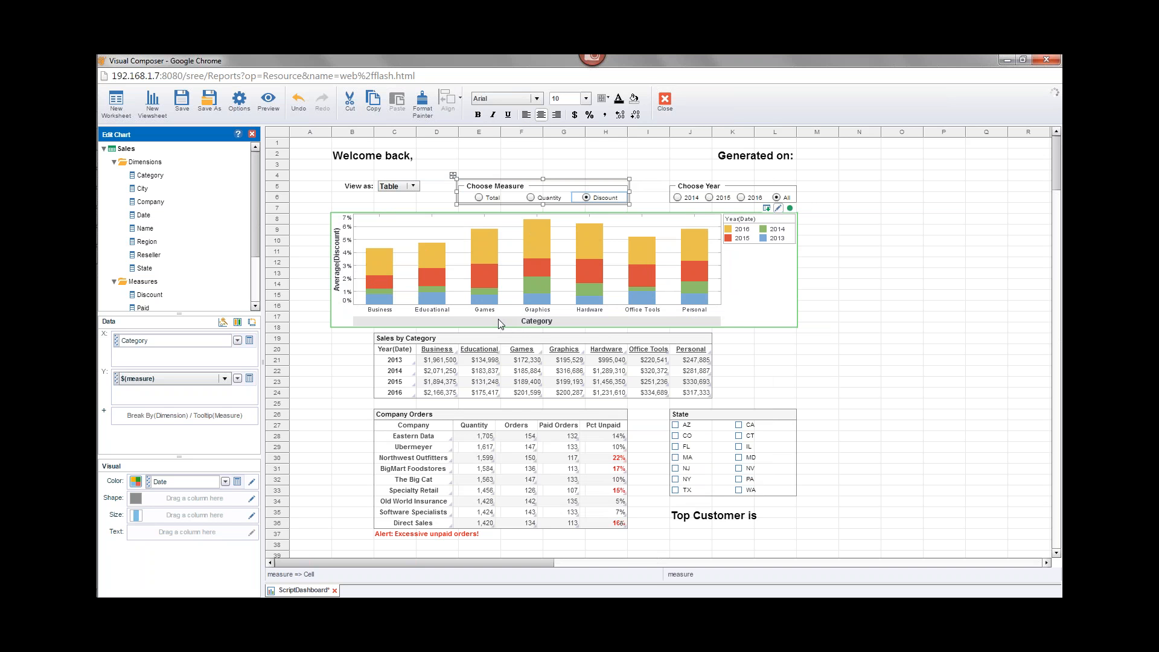
pyautogui.moveTo(690, 273)
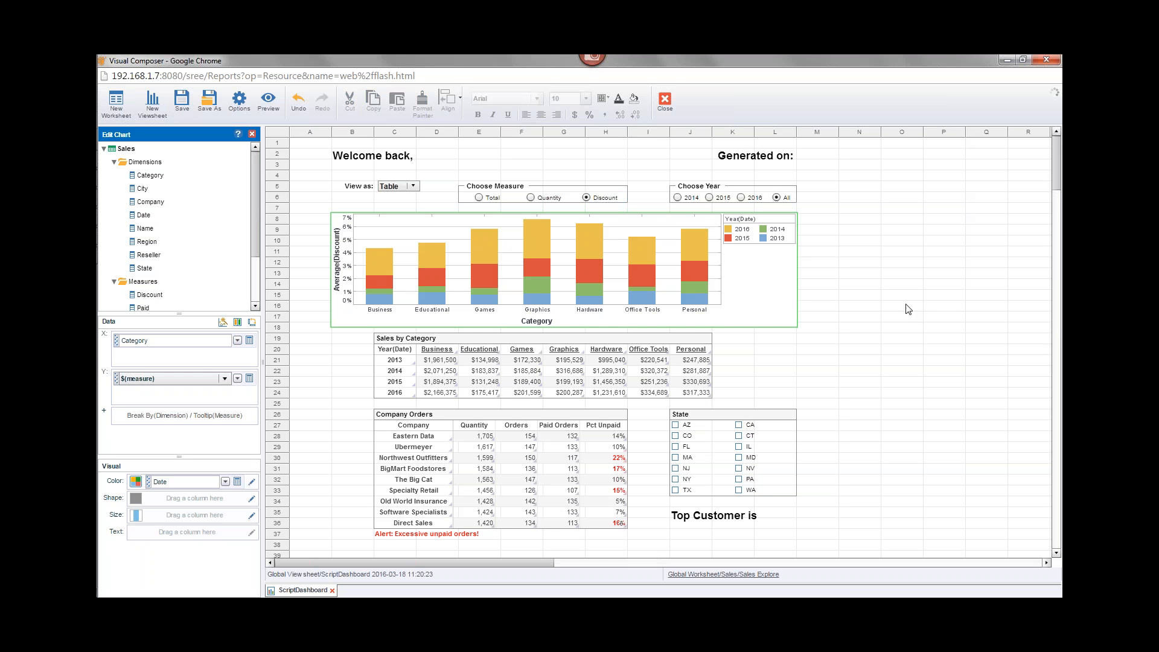
# - Review the View as selector's choices and its ComboBox properties, and close them without changes
pyautogui.click(458, 341)
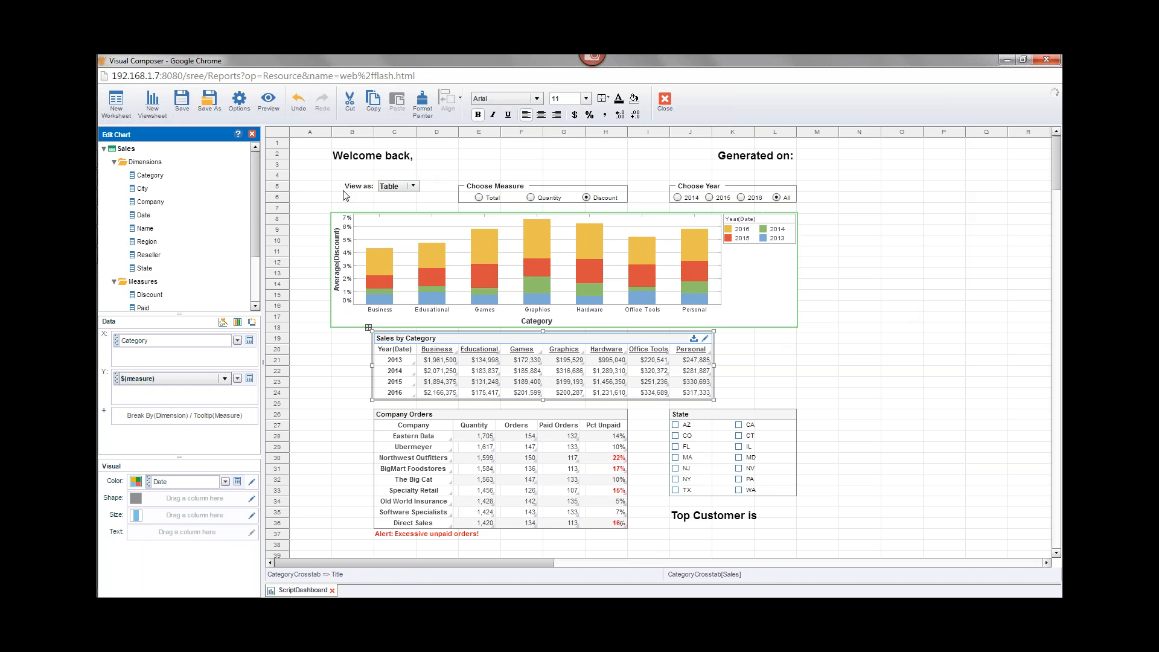
pyautogui.click(395, 187)
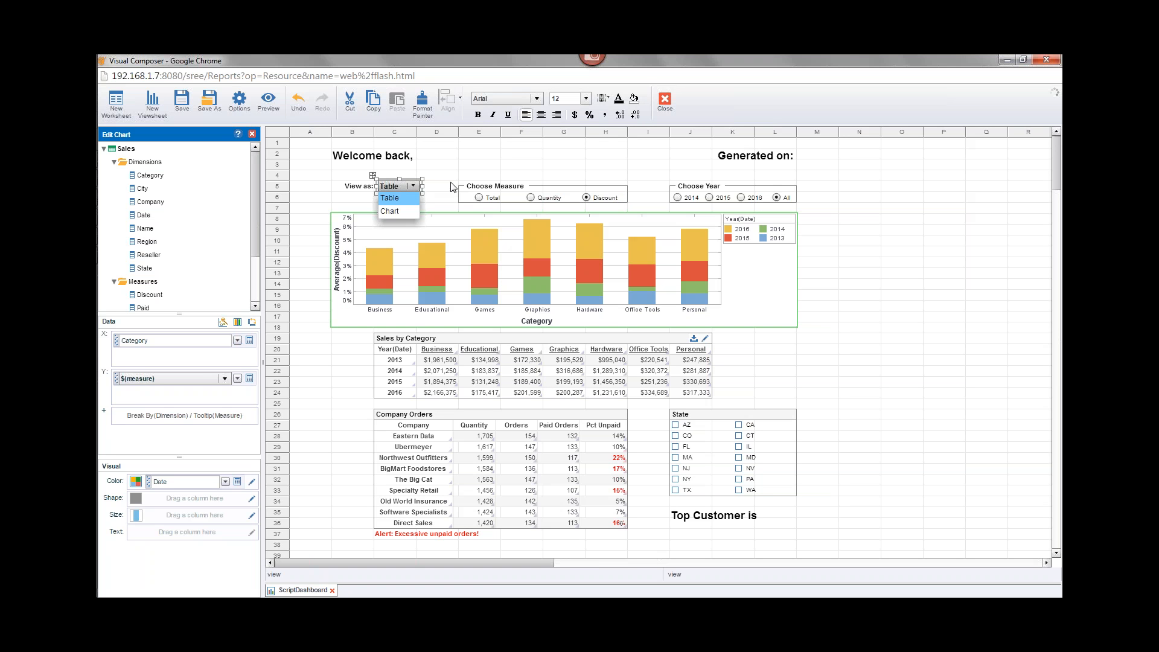
pyautogui.rightClick(399, 191)
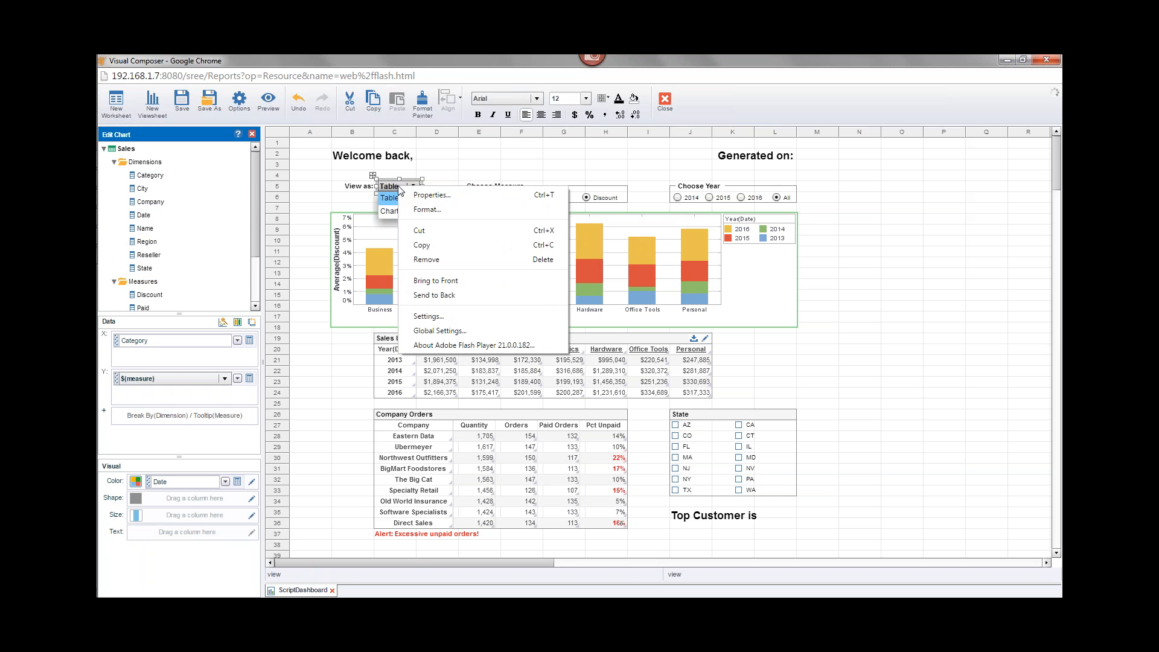
pyautogui.click(459, 199)
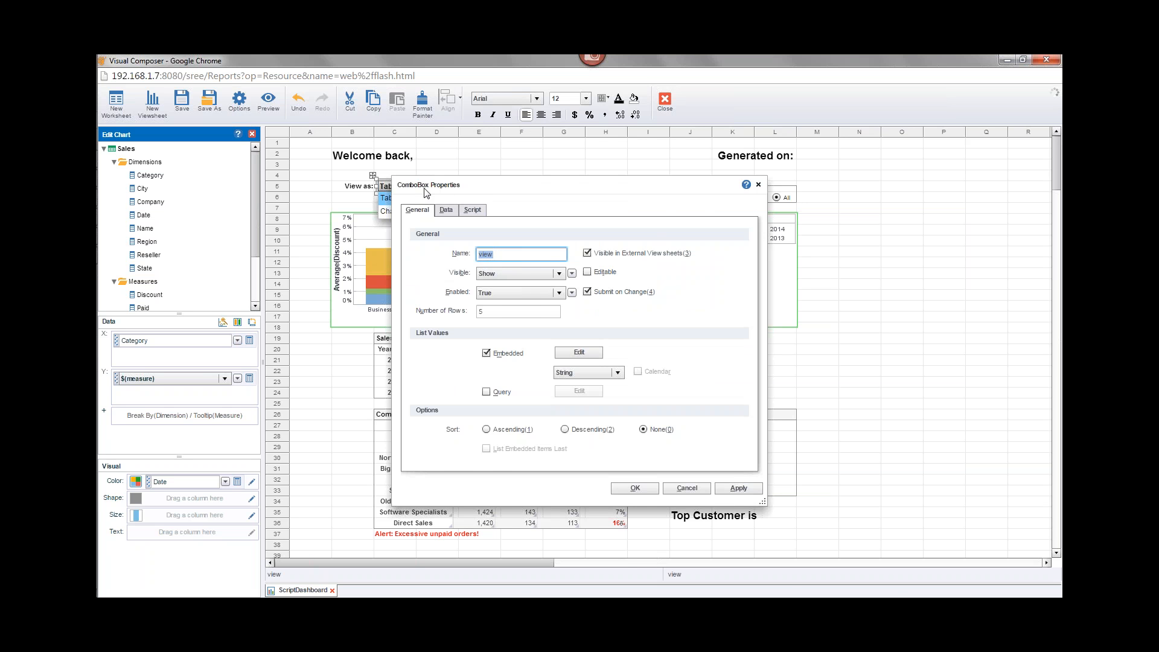
pyautogui.moveTo(416, 182); pyautogui.dragTo(545, 281)
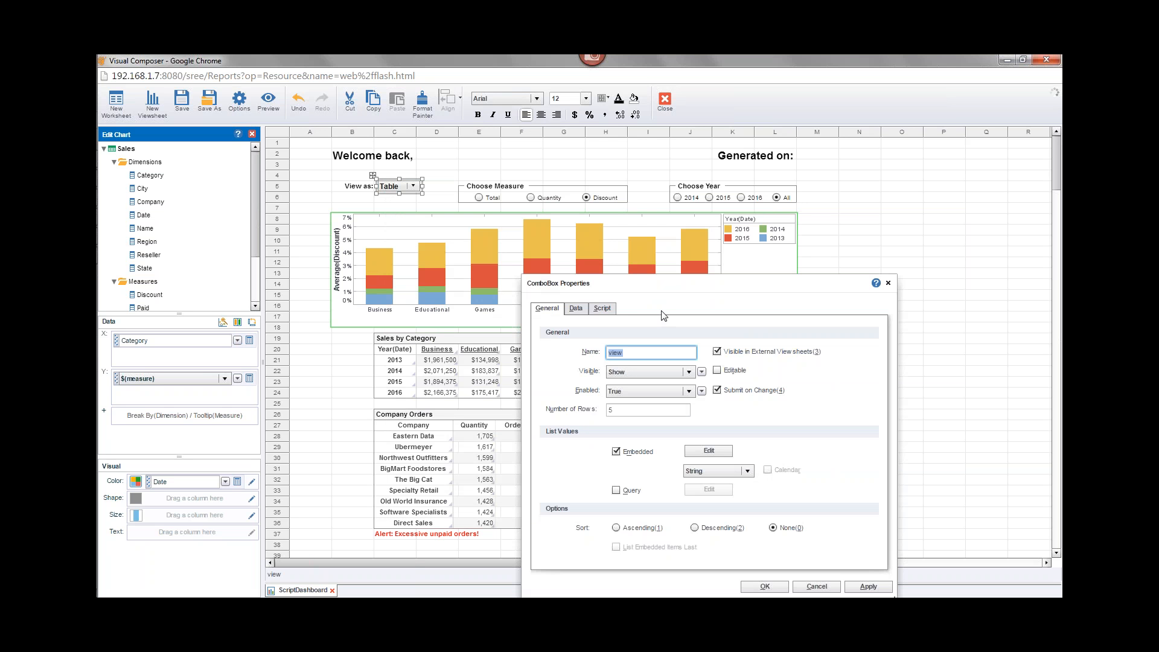
pyautogui.moveTo(667, 292); pyautogui.dragTo(567, 204)
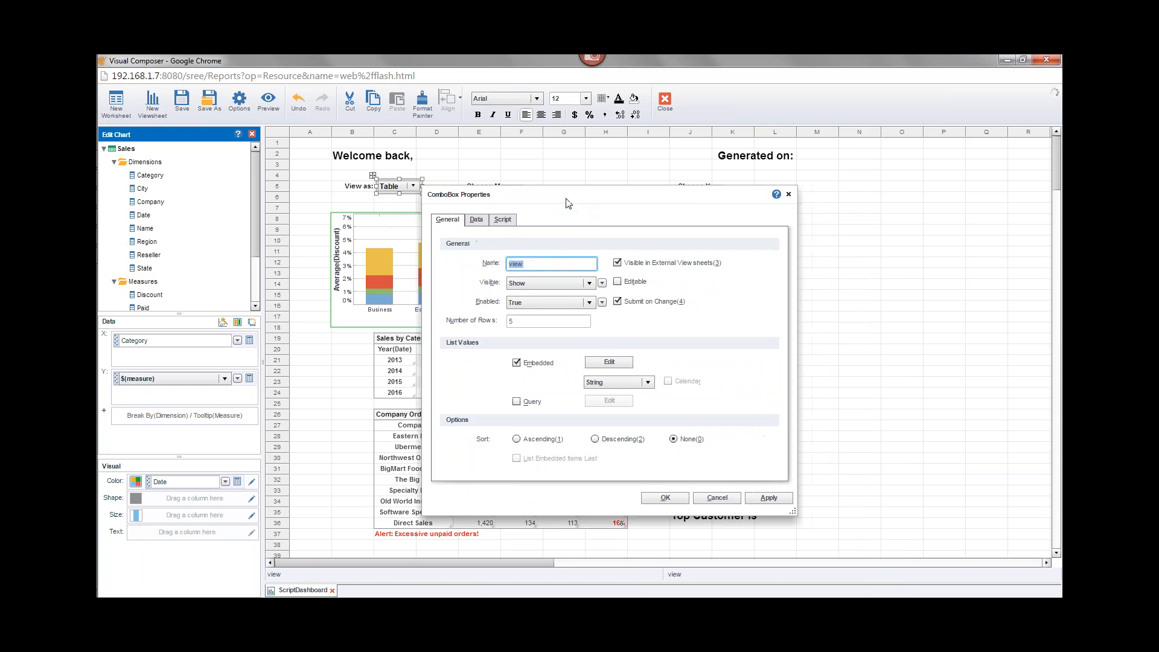
pyautogui.click(718, 498)
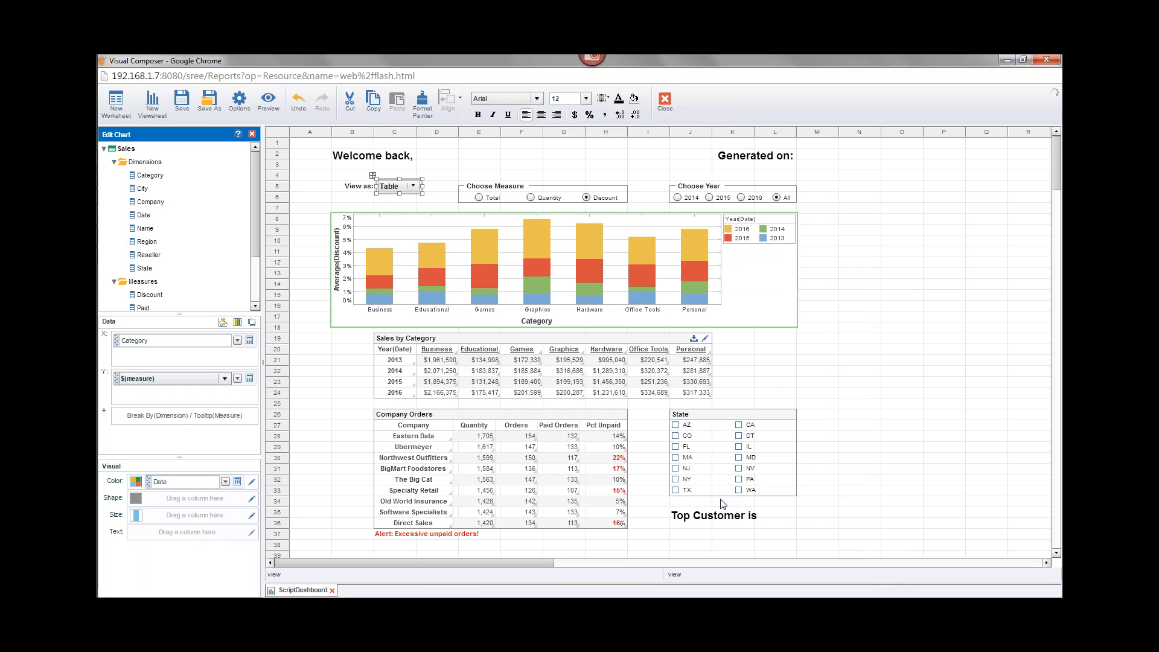
# - Open the script editor in the category chart's properties
pyautogui.click(566, 253)
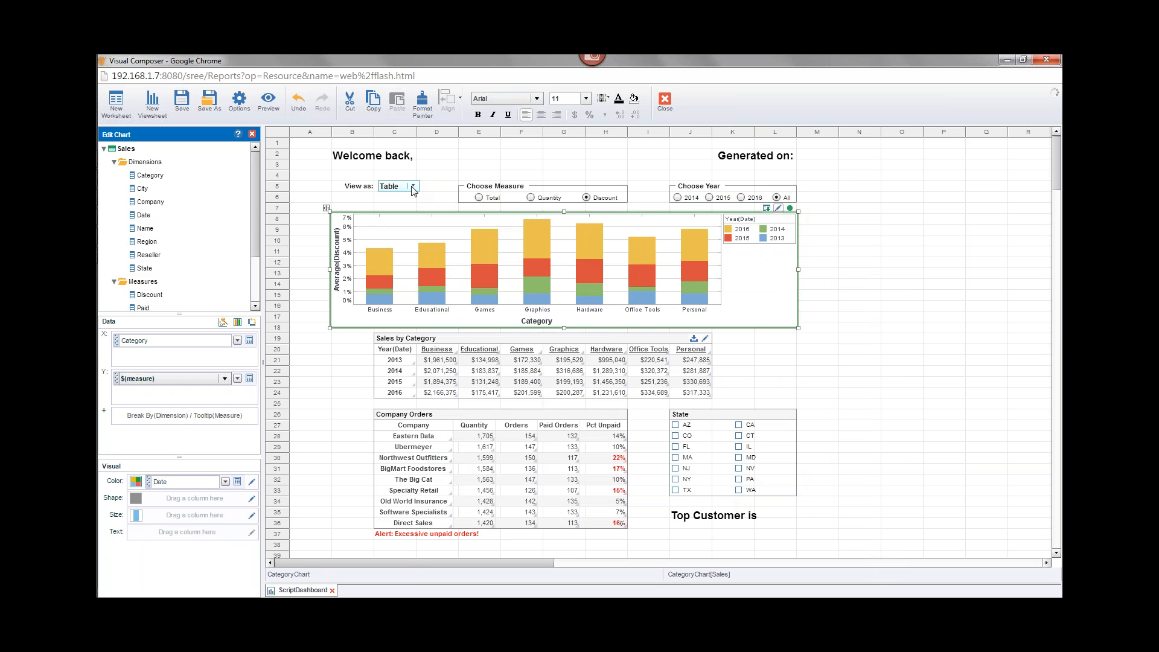
pyautogui.moveTo(550, 280)
pyautogui.rightClick(567, 274)
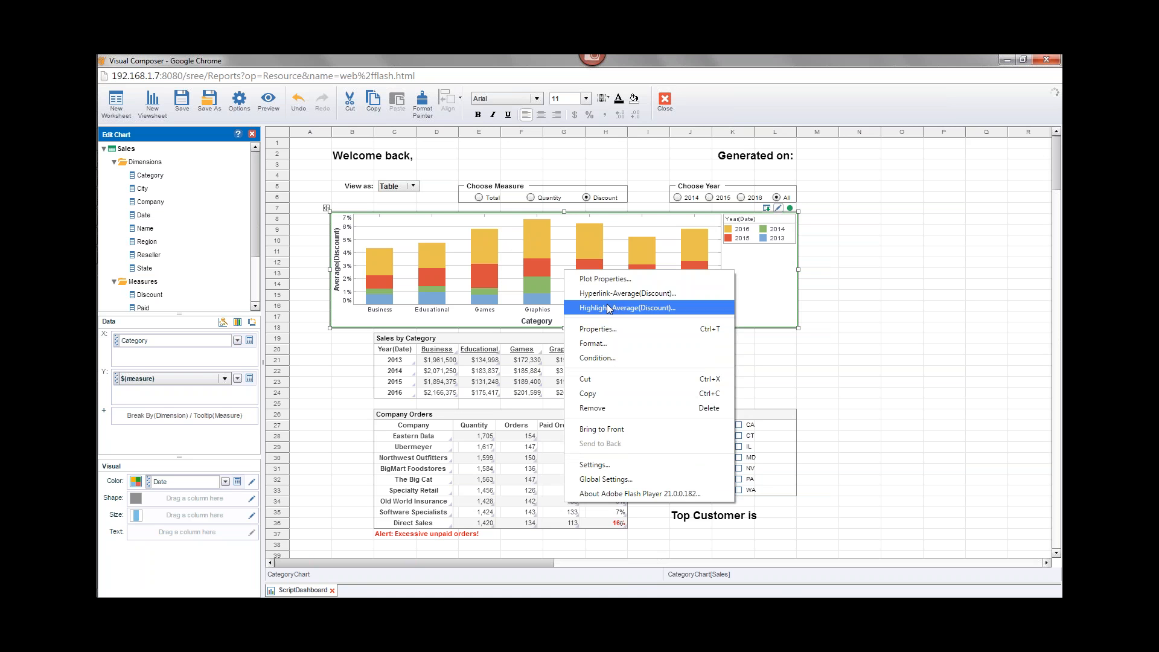
pyautogui.click(620, 329)
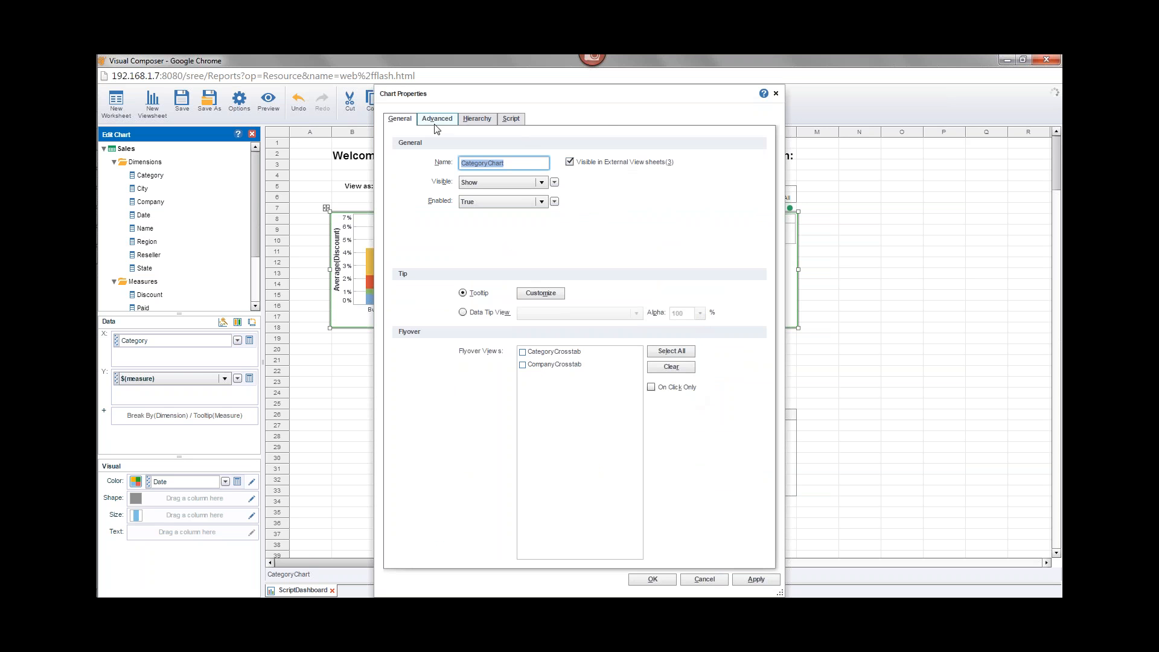
pyautogui.click(512, 116)
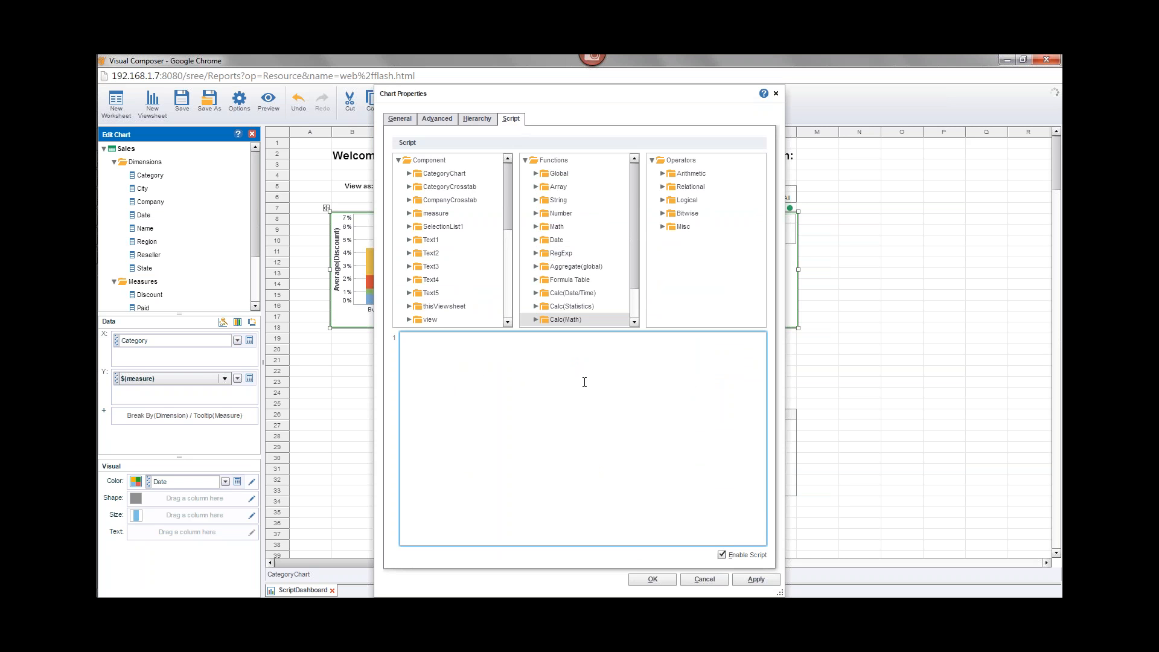
# - Browse the view component's properties and insert the view parameter from the Parameter tree into the chart script
pyautogui.click(554, 373)
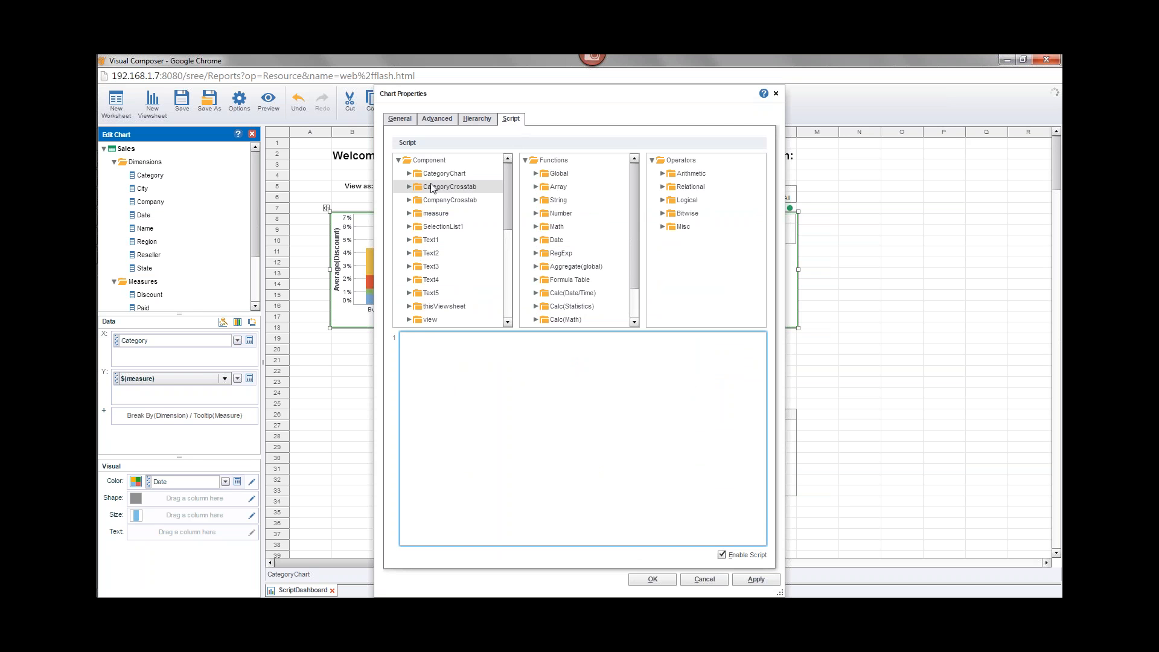
pyautogui.moveTo(509, 205); pyautogui.dragTo(508, 241)
pyautogui.click(410, 228)
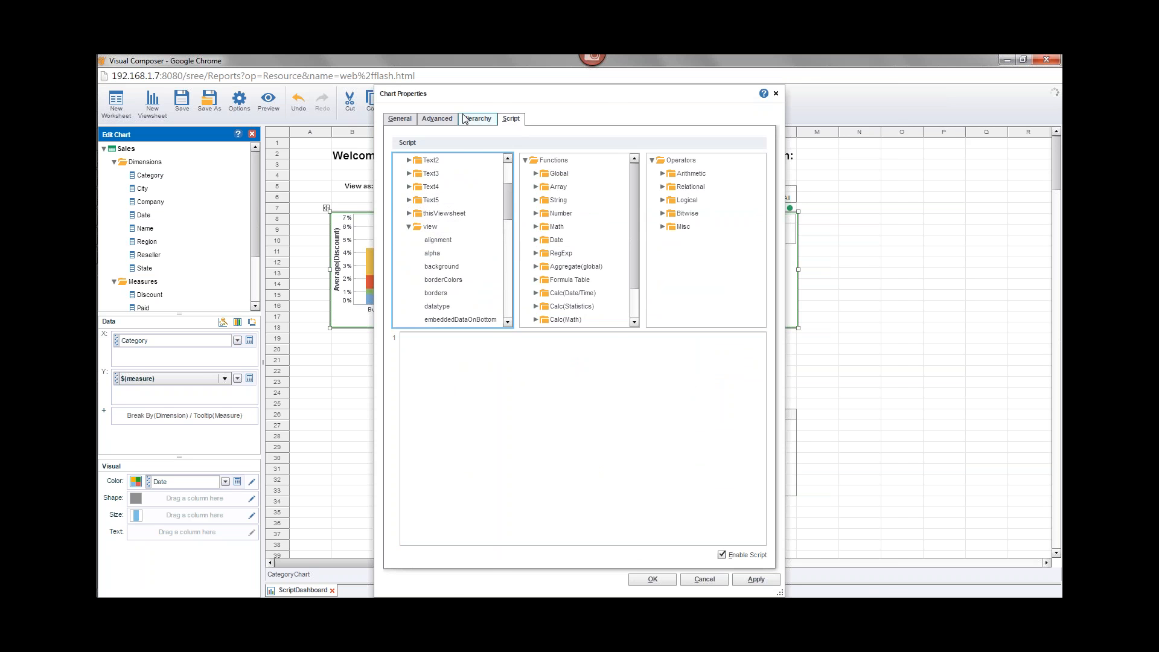
pyautogui.moveTo(465, 95); pyautogui.dragTo(573, 97)
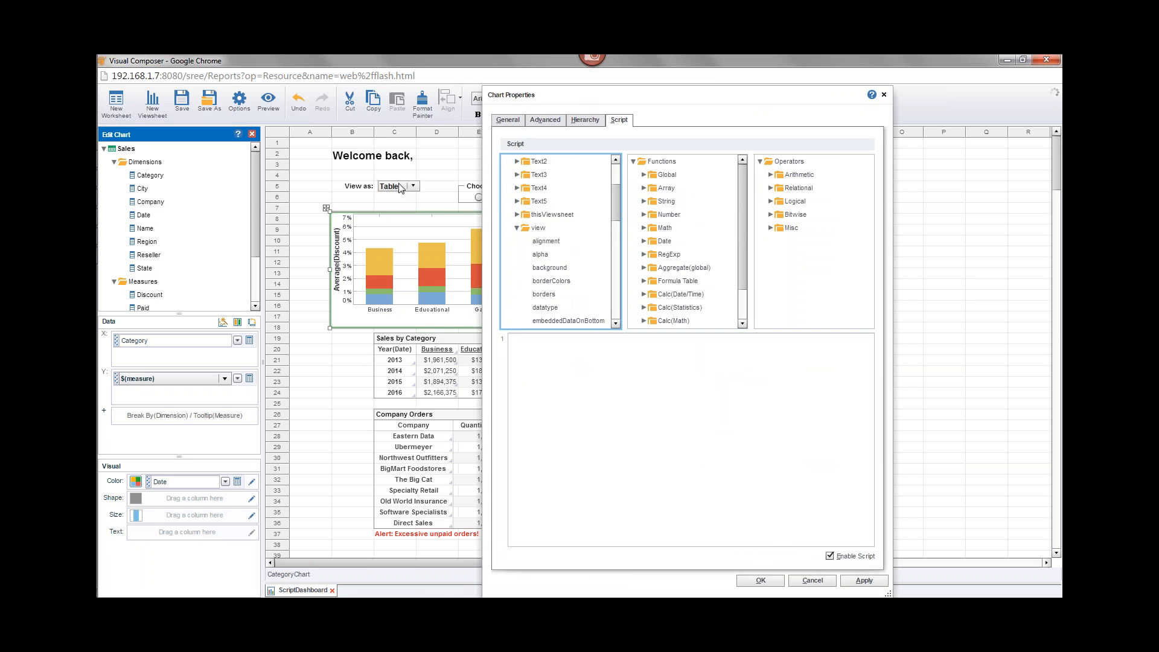
pyautogui.moveTo(616, 209); pyautogui.dragTo(617, 248)
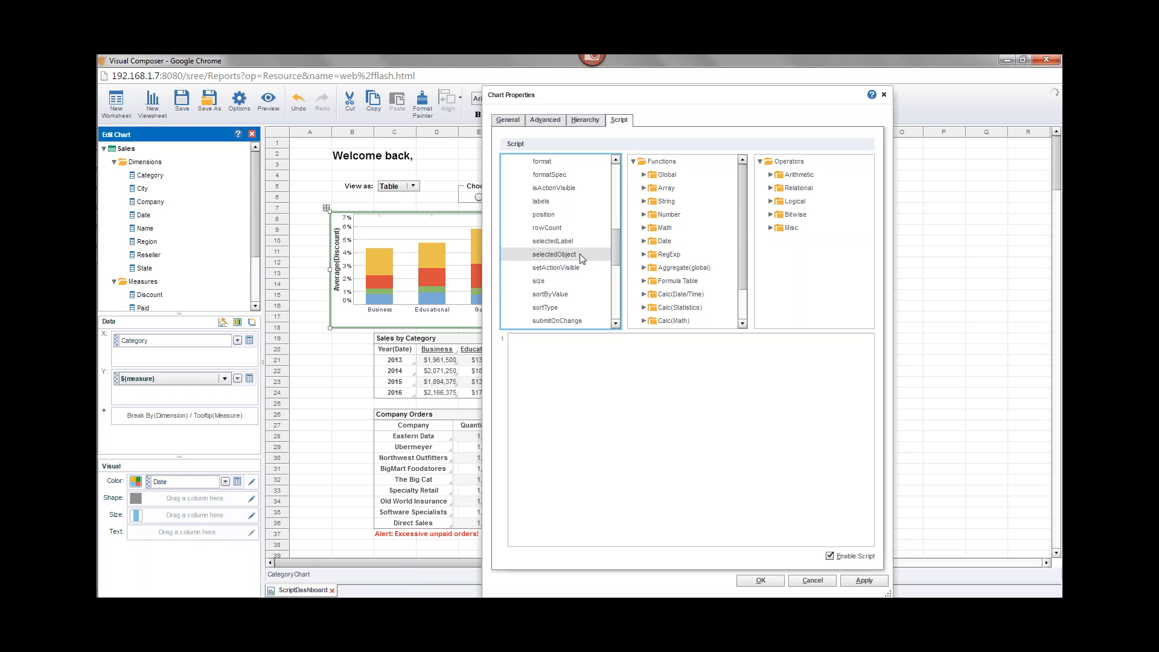
pyautogui.scroll(10, 609, 251)
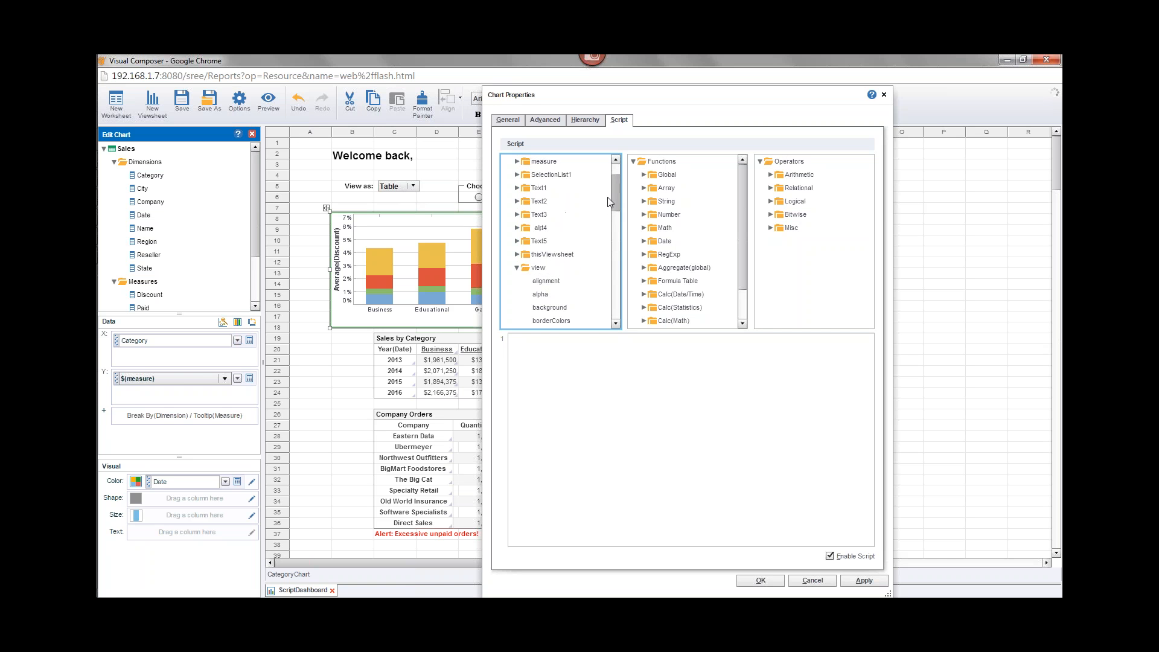
pyautogui.moveTo(613, 215); pyautogui.dragTo(617, 256)
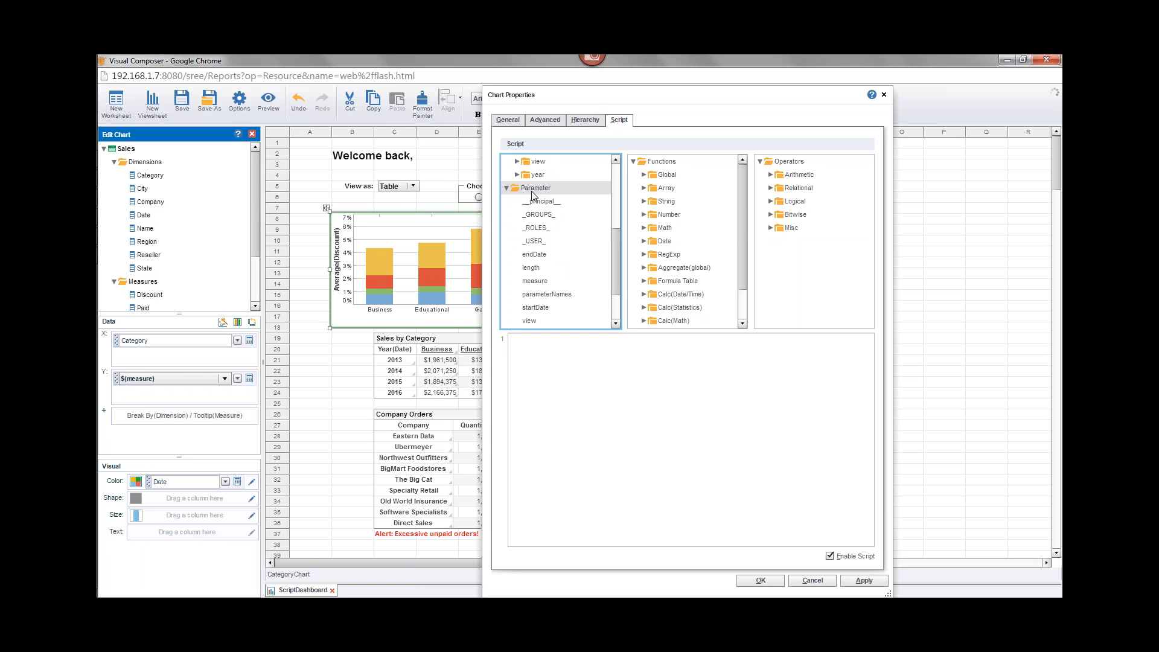
pyautogui.doubleClick(538, 319)
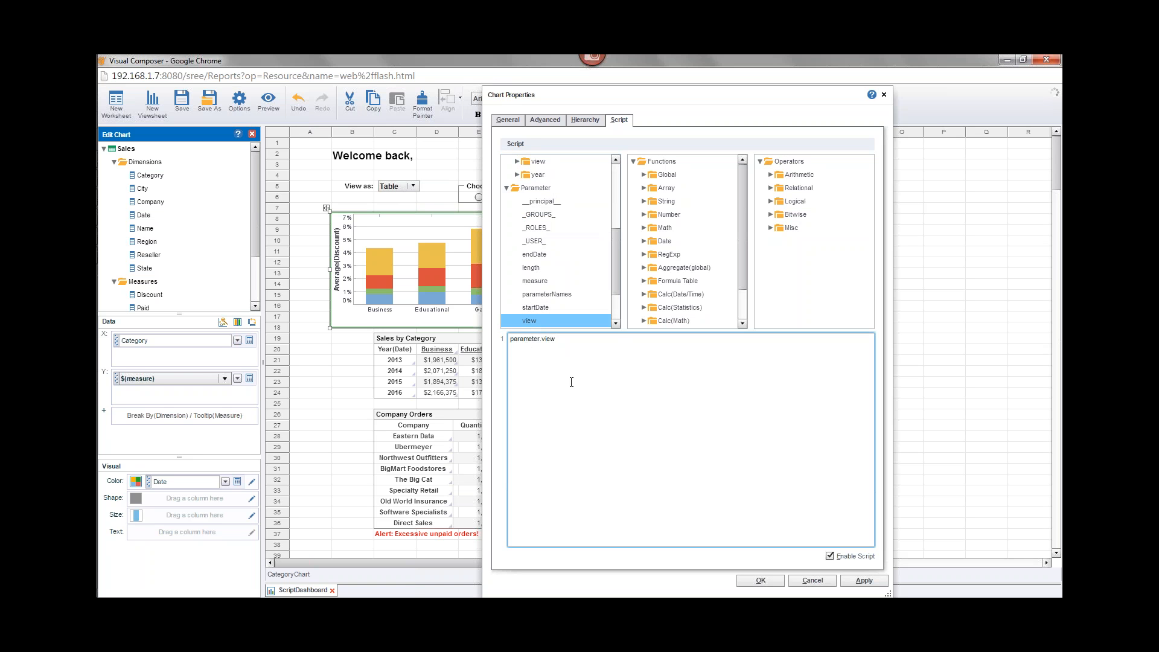
# - Wrap parameter.view in an if condition that compares it with 'Table', and start the block with the visible property
pyautogui.click(513, 344)
pyautogui.write('if(')
pyautogui.write("=='Table")
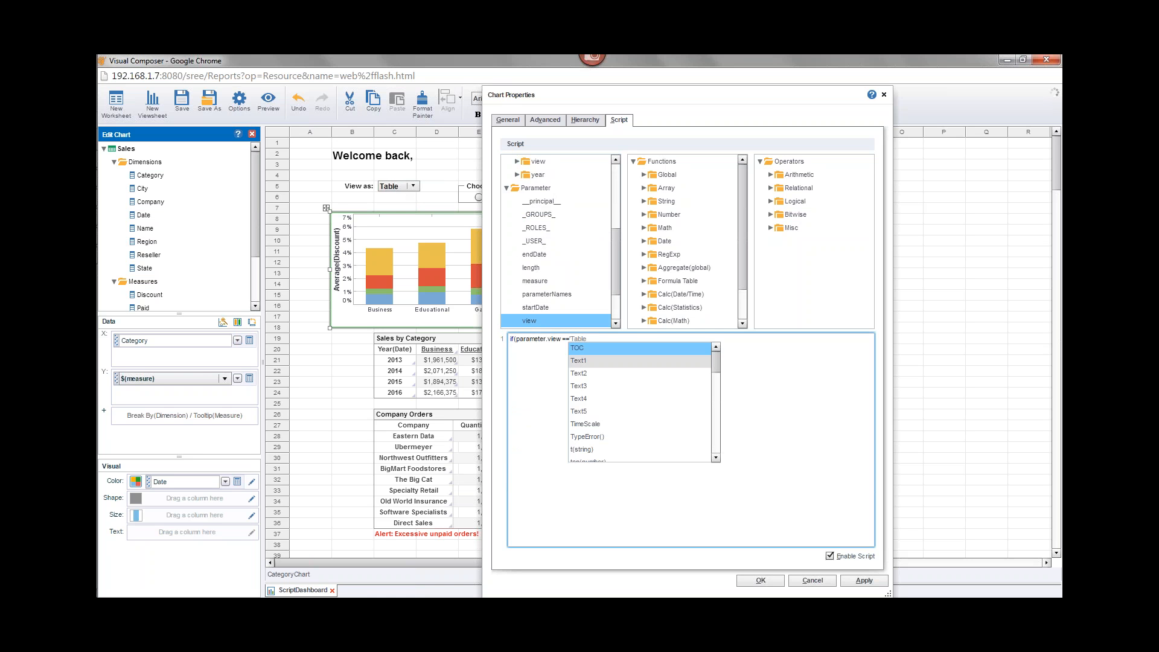
pyautogui.press('Escape')
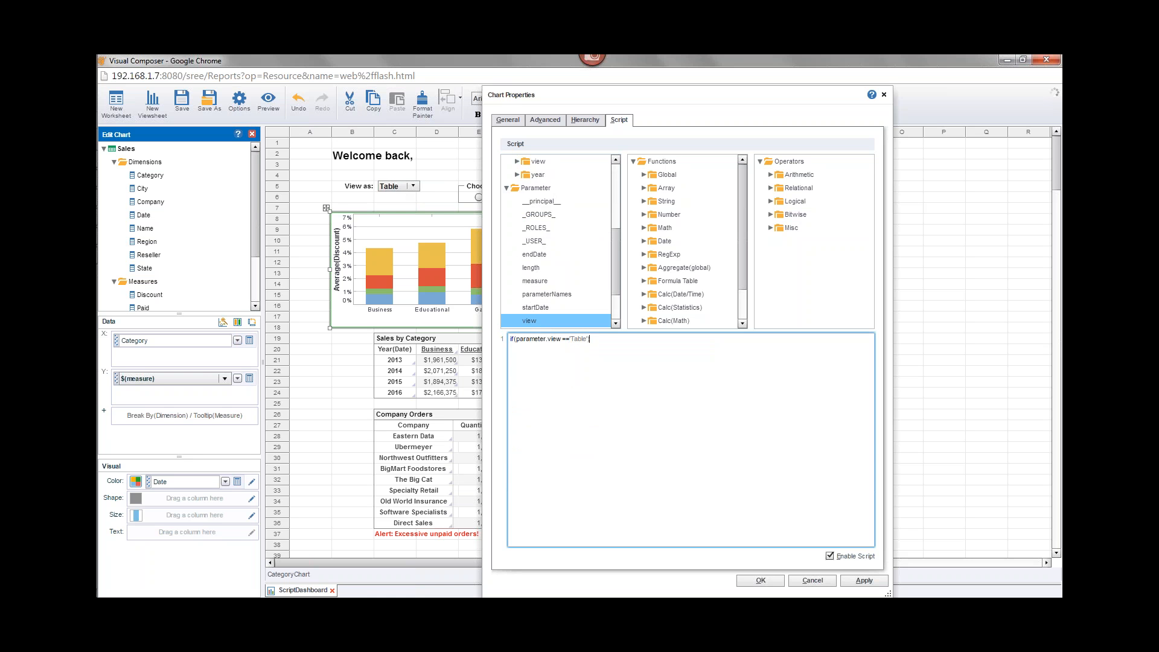
pyautogui.press('Right')
pyautogui.write('is')
pyautogui.press('Return')
# - Browse the CategoryChart component's scriptable properties in the Component tree, and return to the end of the script
pyautogui.moveTo(617, 234); pyautogui.dragTo(612, 172)
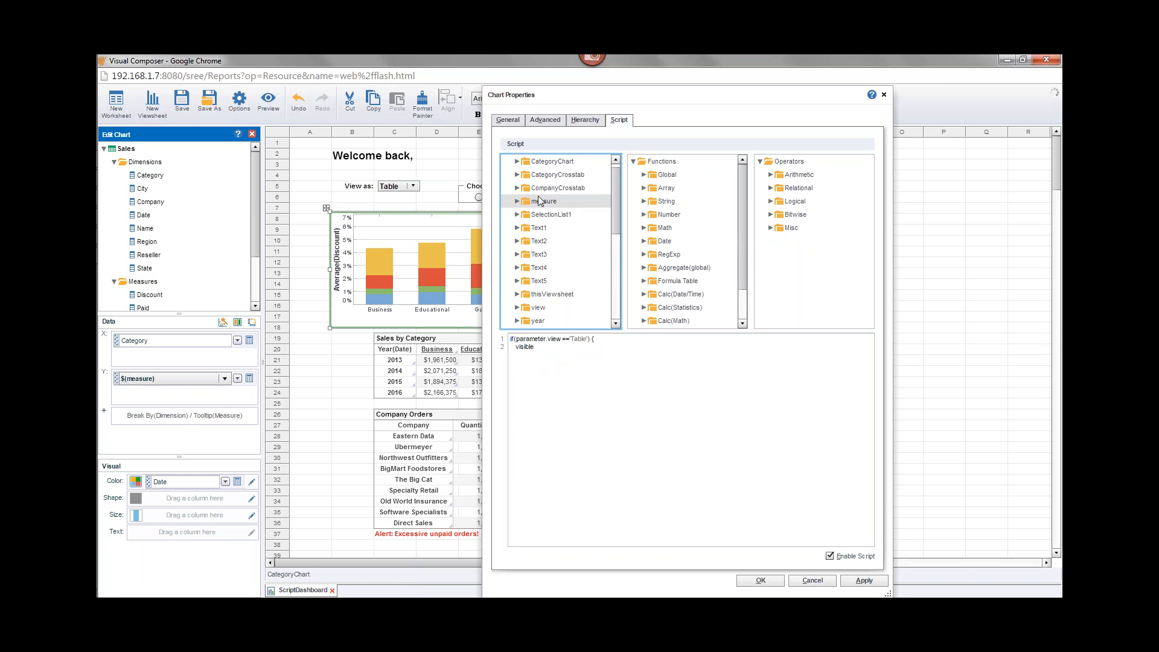
pyautogui.click(517, 162)
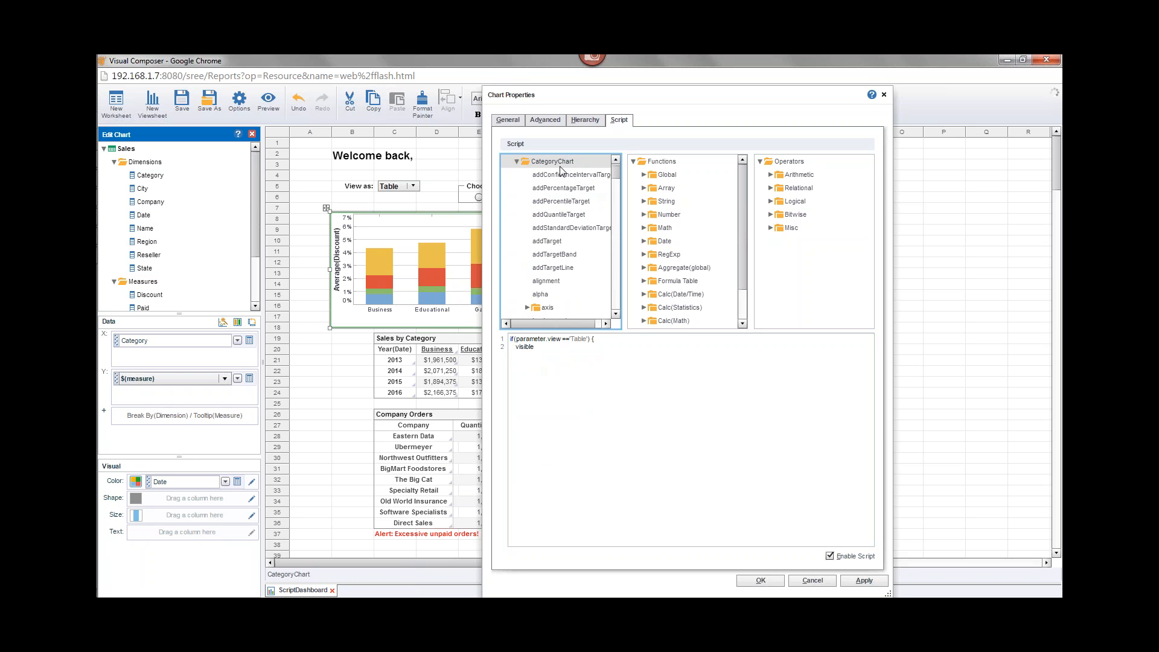
pyautogui.moveTo(616, 169); pyautogui.dragTo(616, 276)
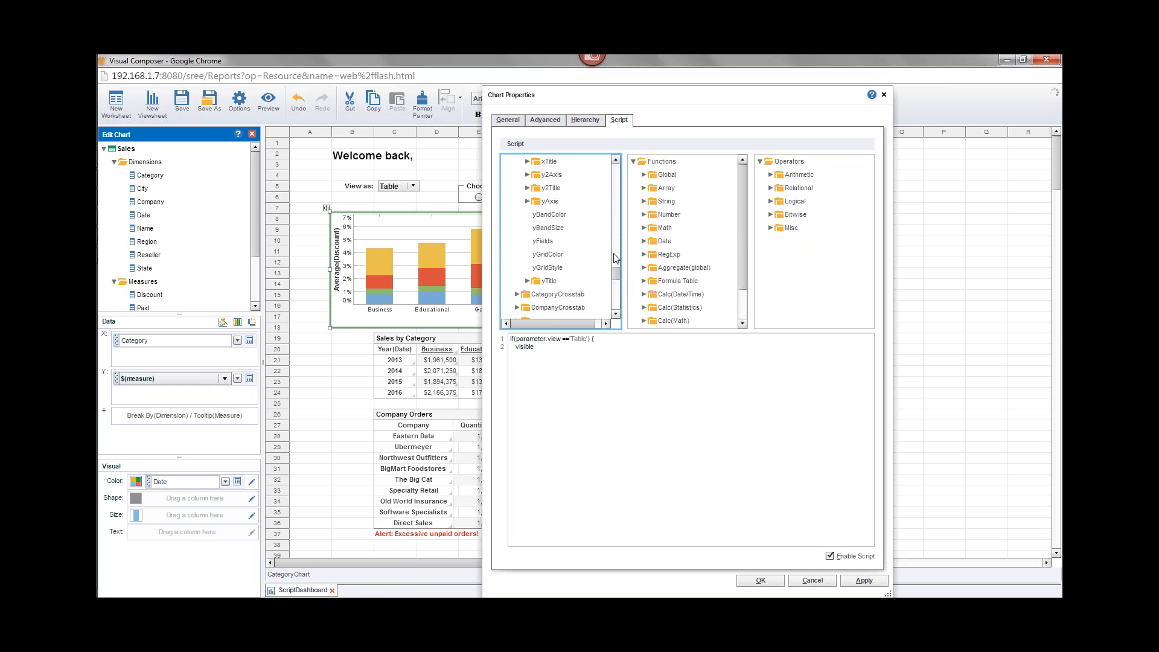
pyautogui.click(616, 161)
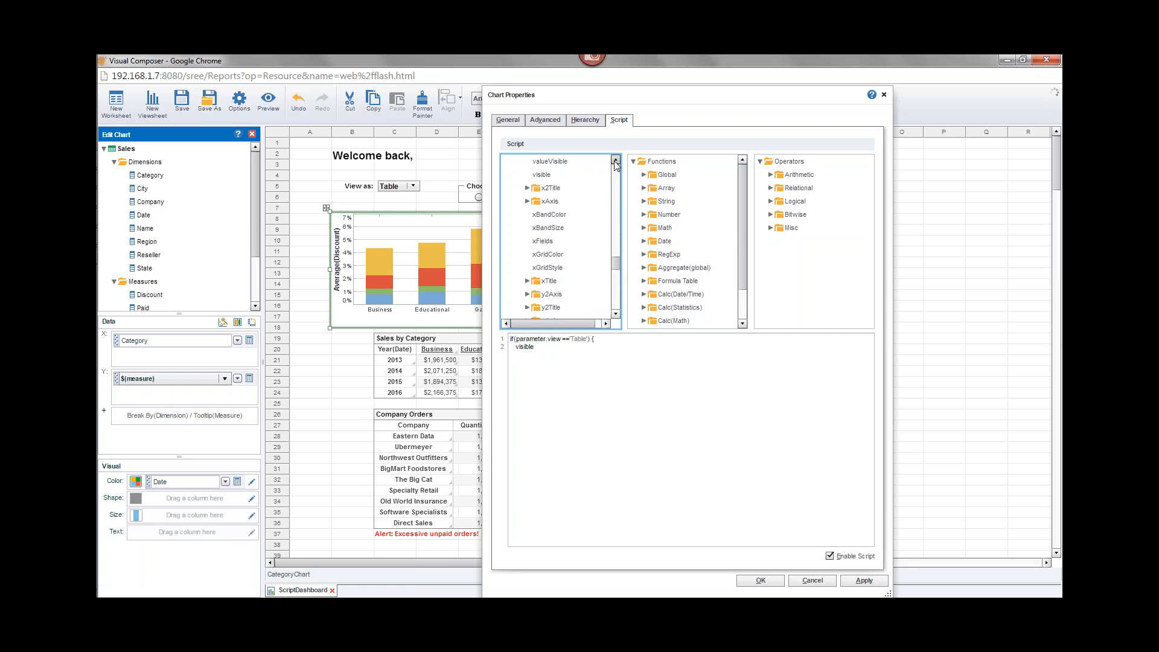
pyautogui.click(616, 161)
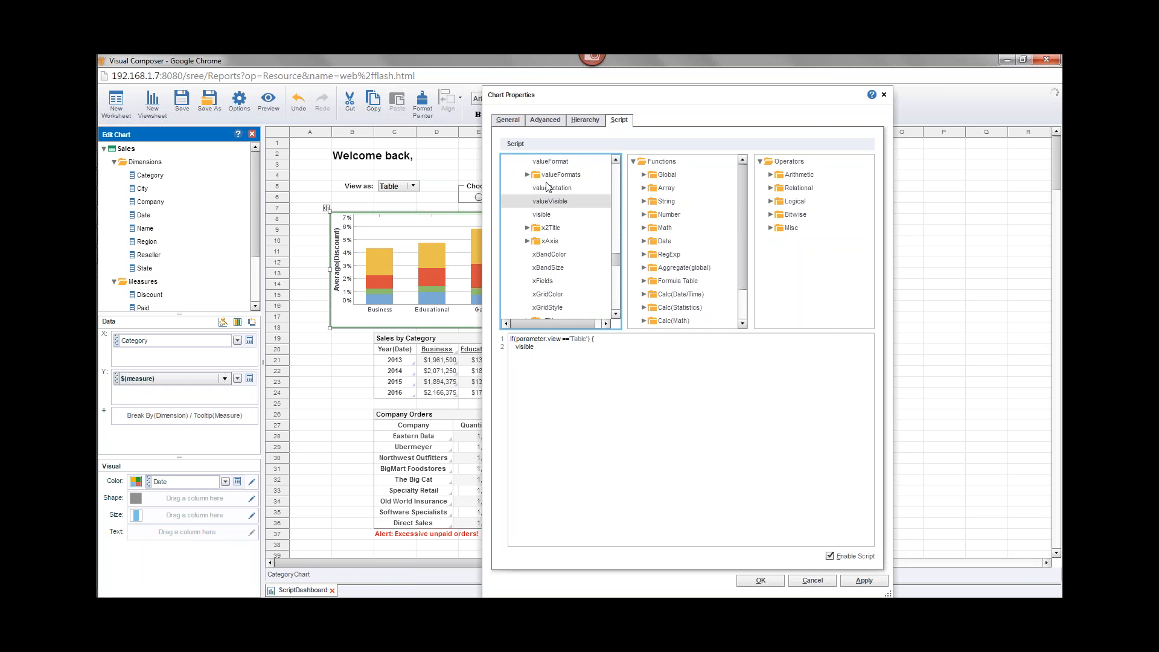
pyautogui.moveTo(617, 256)
pyautogui.mouseDown()
pyautogui.moveTo(613, 209)
pyautogui.moveTo(614, 235)
pyautogui.mouseUp()
pyautogui.click(581, 361)
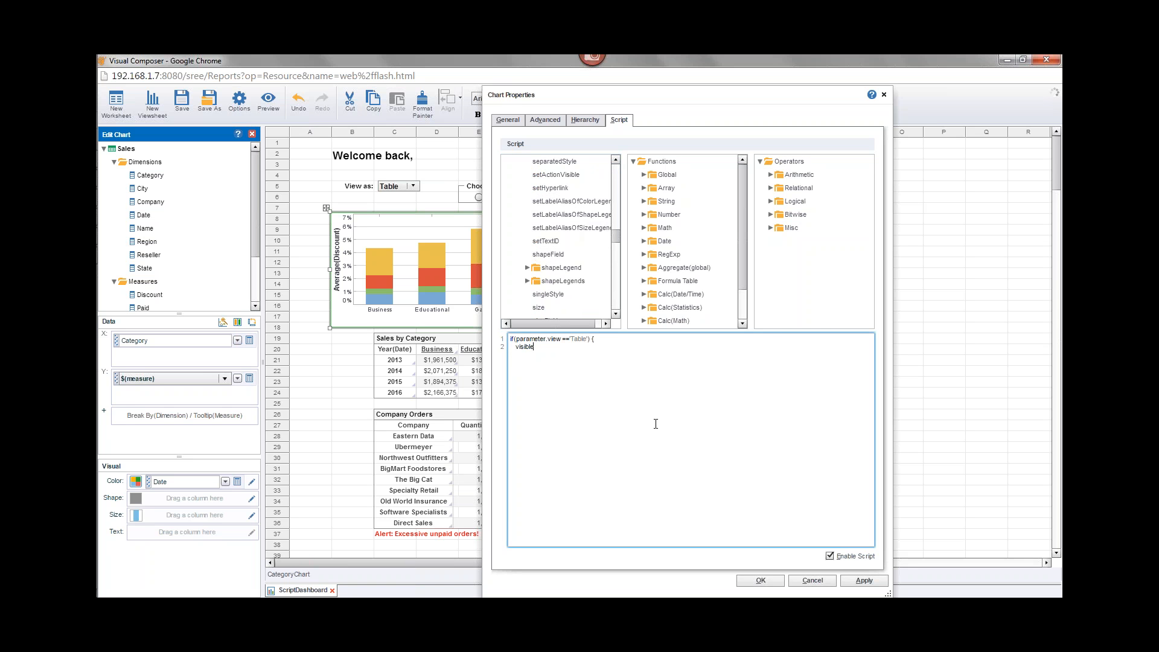
# - Set visible to false in the if block, and add an else block that sets visible=true with its closing brace aligned
pyautogui.write('=')
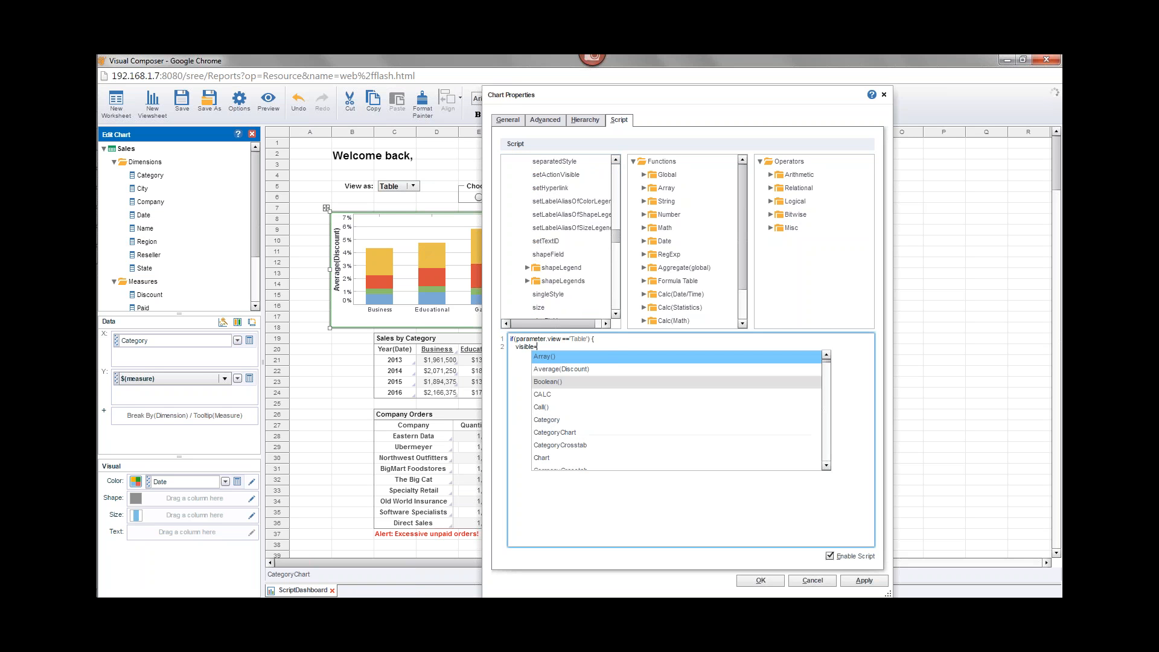
pyautogui.write('false;')
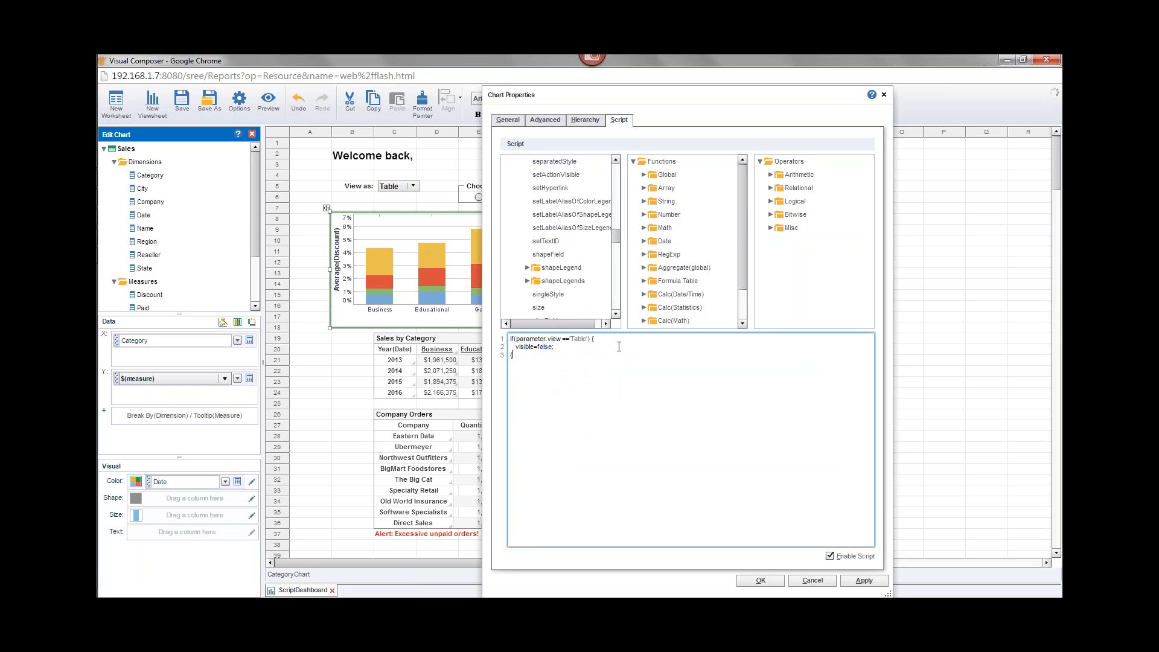
pyautogui.press('BackSpace')
pyautogui.write('else {   vis')
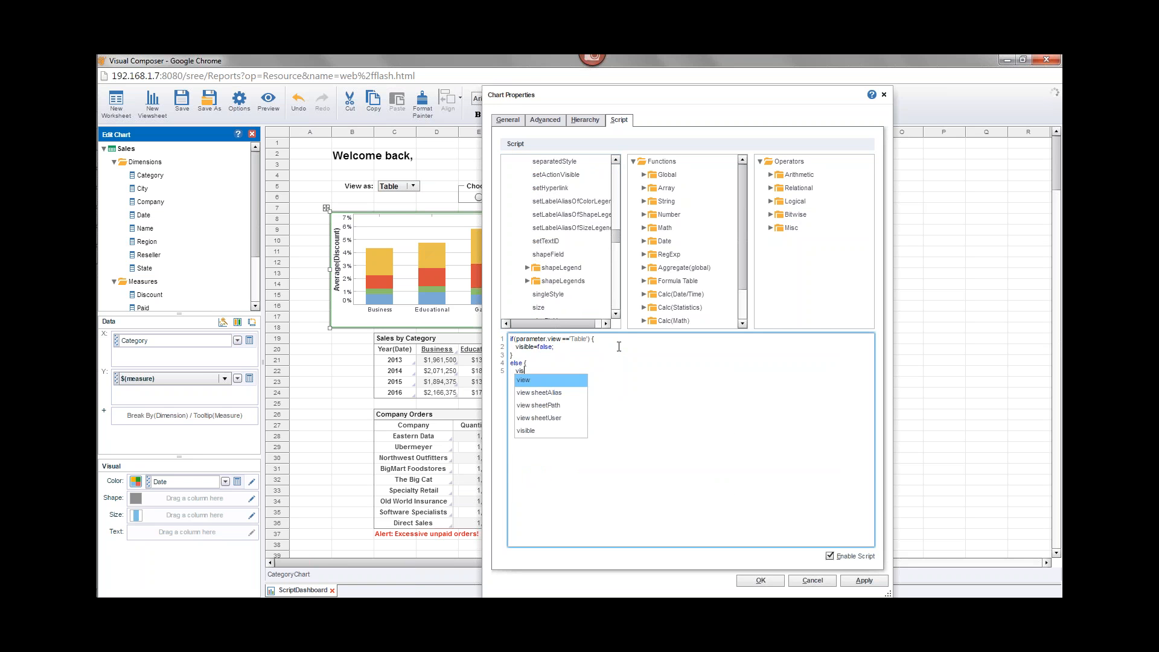
pyautogui.write('ible=t')
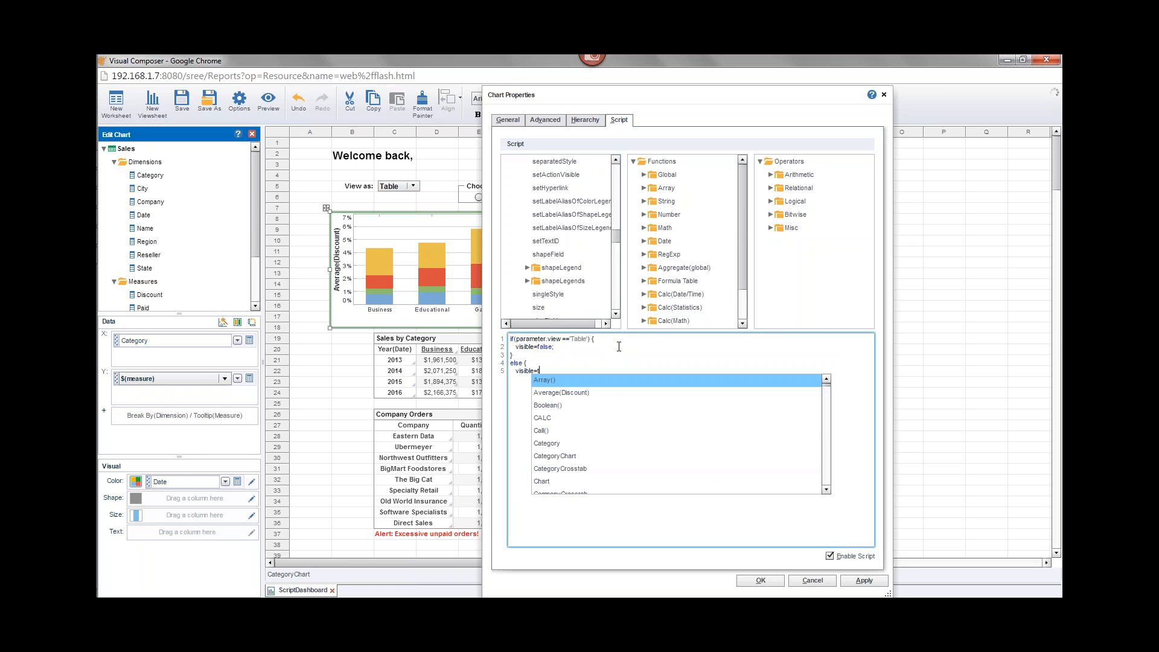
pyautogui.write('rue;   }')
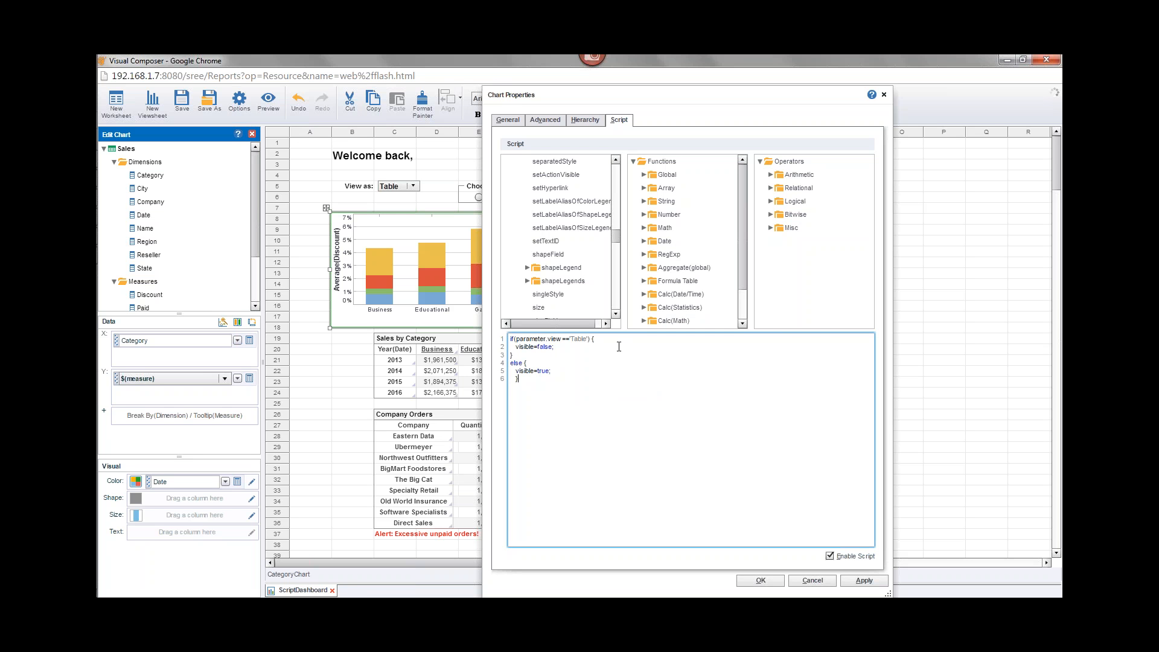
pyautogui.press('BackSpace')
pyautogui.press('BackSpace')
pyautogui.press('BackSpace')
pyautogui.press('BackSpace')
# - Try the qualified CategoryChart.visible property from the Component tree in the if block, and reduce it back to plain visible
pyautogui.doubleClick(524, 347)
pyautogui.press('BackSpace')
pyautogui.moveTo(614, 234); pyautogui.dragTo(617, 254)
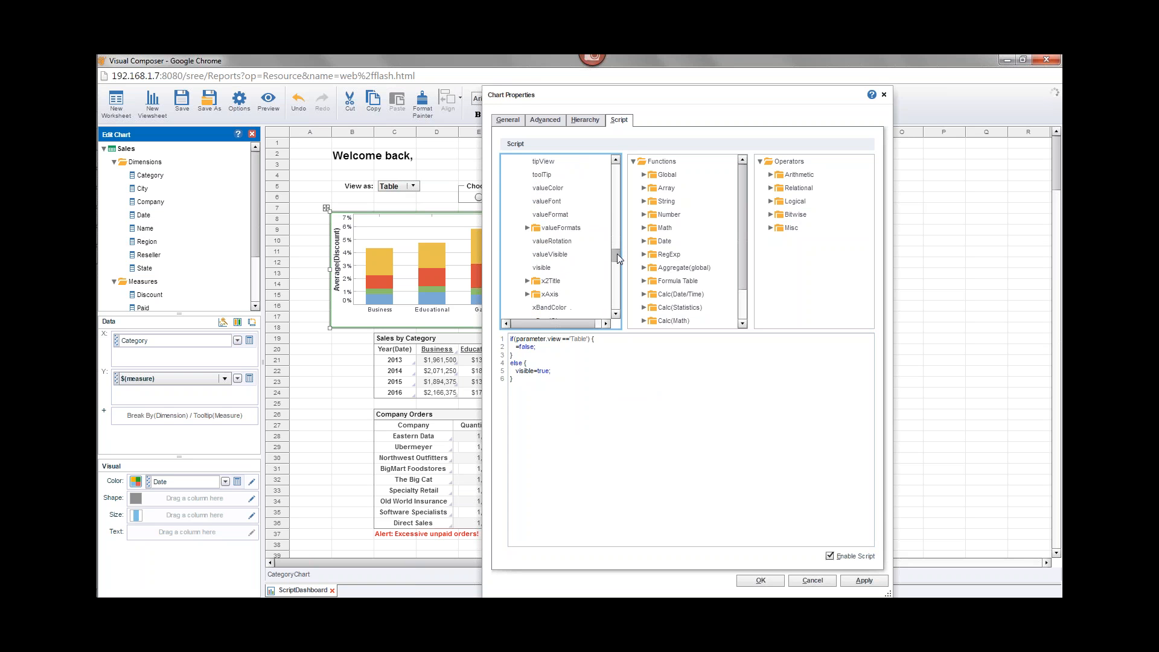
pyautogui.doubleClick(549, 269)
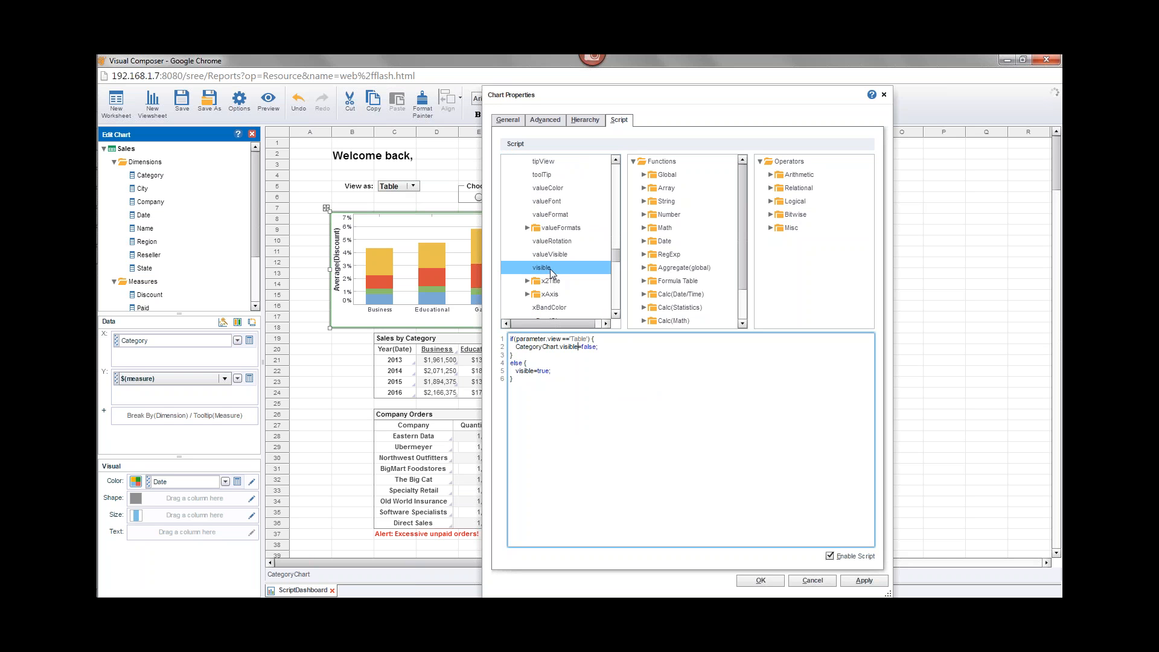
pyautogui.moveTo(518, 349); pyautogui.dragTo(578, 350)
pyautogui.click(551, 346)
pyautogui.moveTo(560, 349); pyautogui.dragTo(517, 348)
pyautogui.press('BackSpace')
pyautogui.doubleClick(522, 346)
# - Copy the complete visibility script and apply the category chart's properties
pyautogui.click(571, 392)
pyautogui.moveTo(570, 392); pyautogui.dragTo(499, 332)
pyautogui.hotkey('ctrl', 'c')
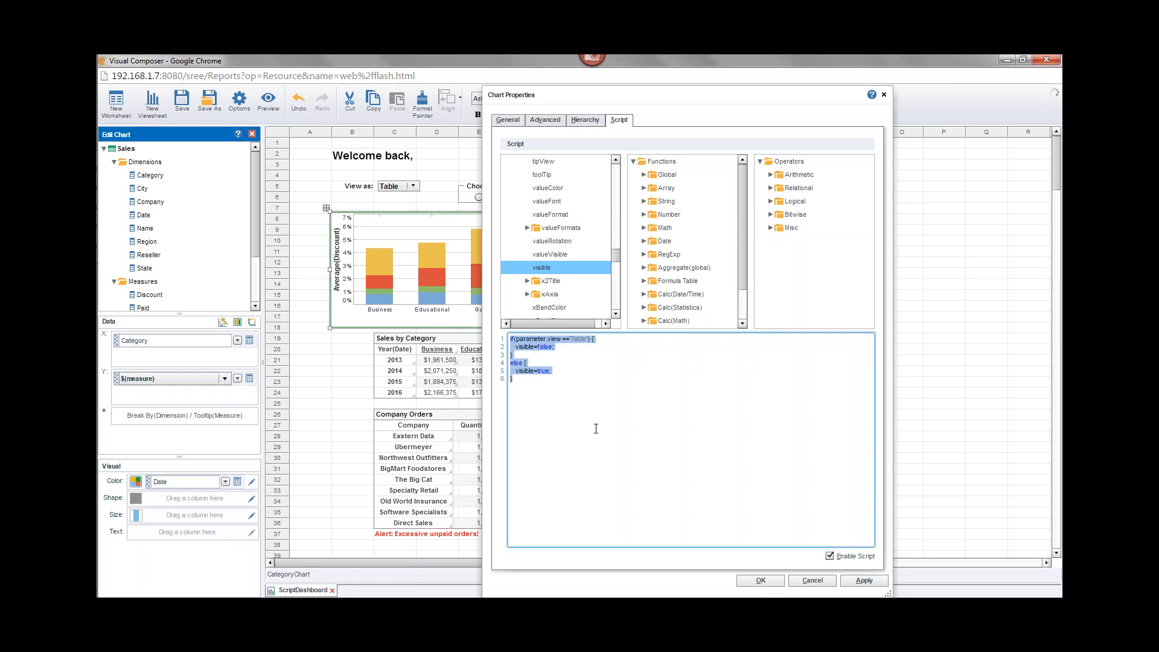
pyautogui.click(760, 581)
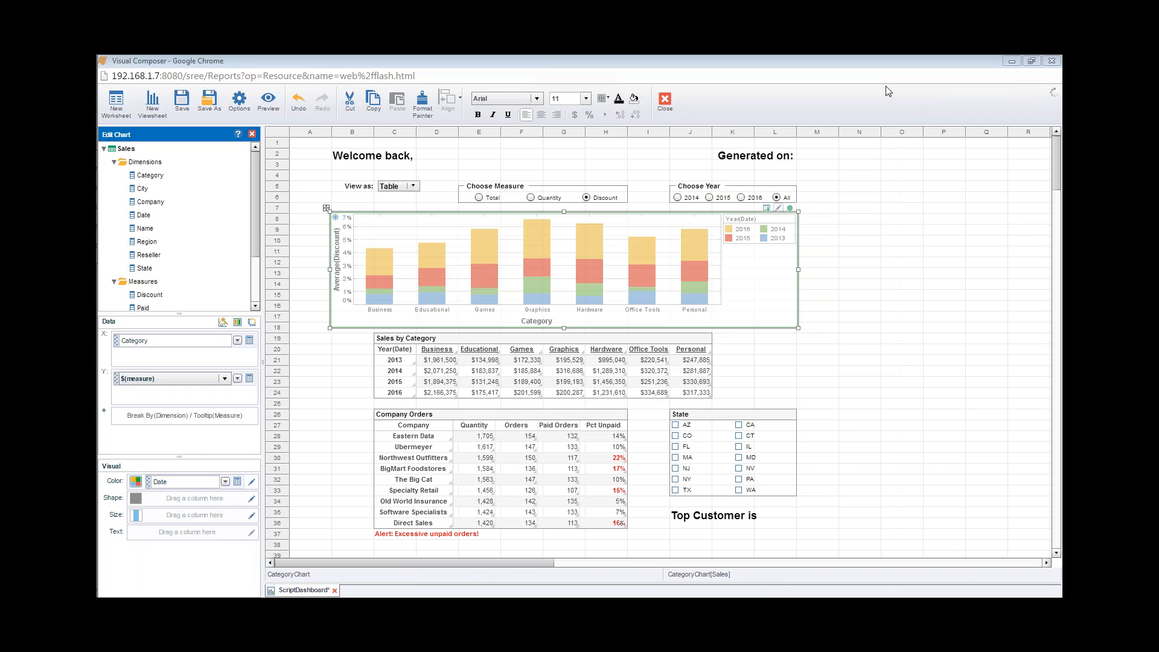
# - Open the script editor in the Sales by Category crosstab's properties and paste the copied visibility script
pyautogui.click(527, 358)
pyautogui.moveTo(531, 374)
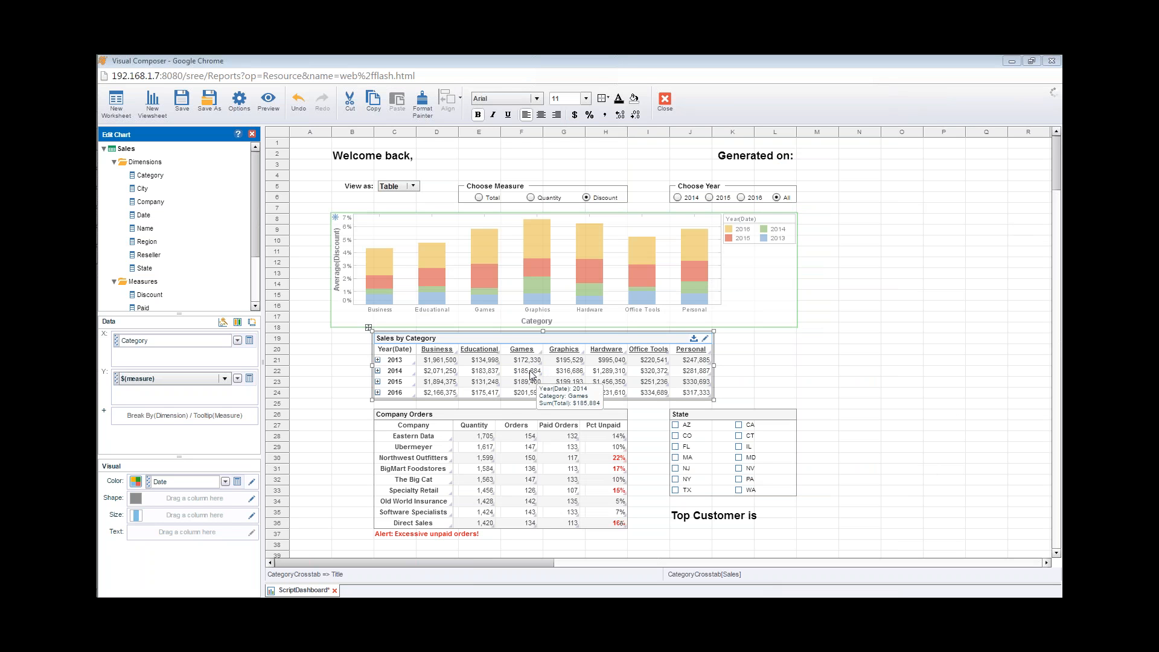
pyautogui.rightClick(560, 339)
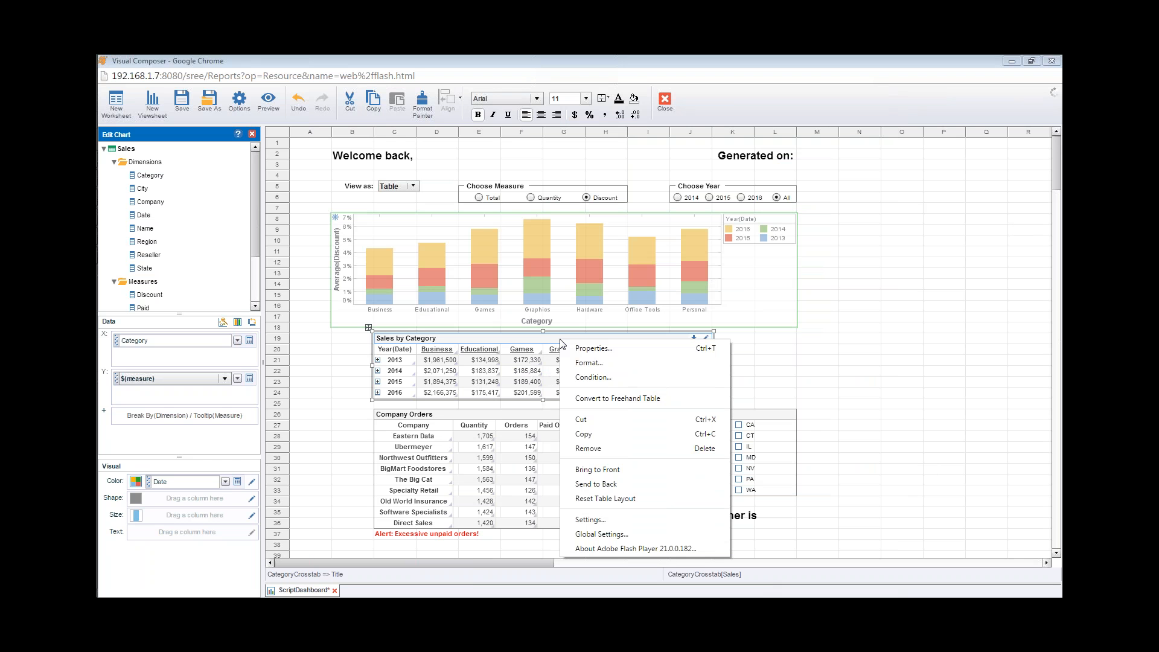
pyautogui.click(591, 353)
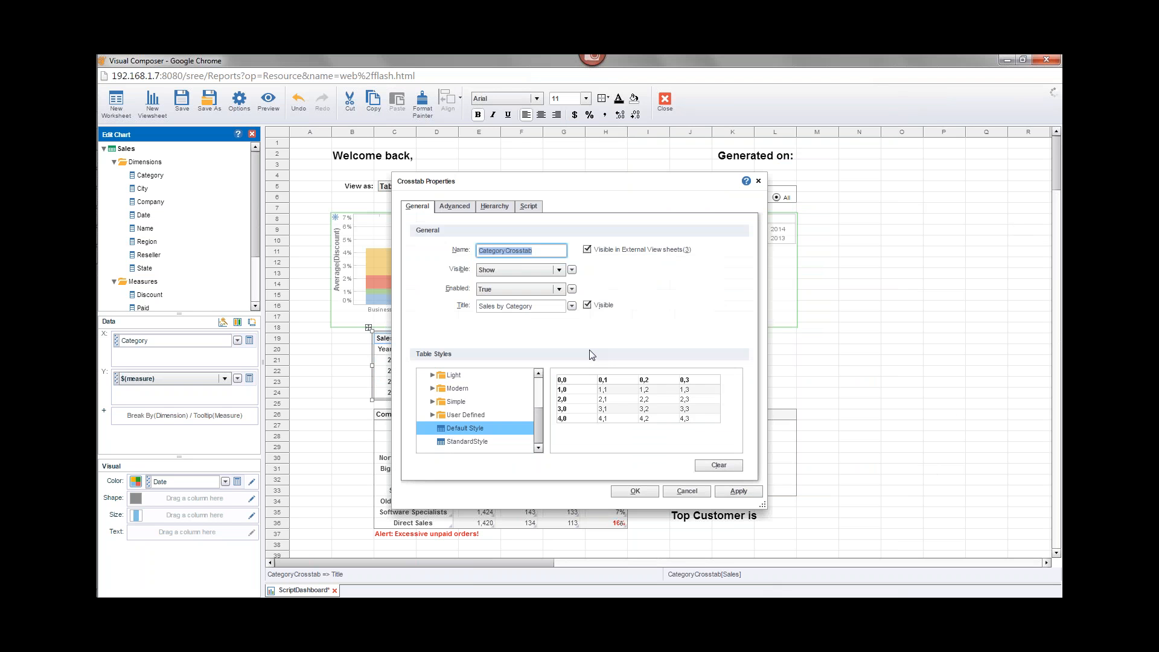
pyautogui.click(532, 208)
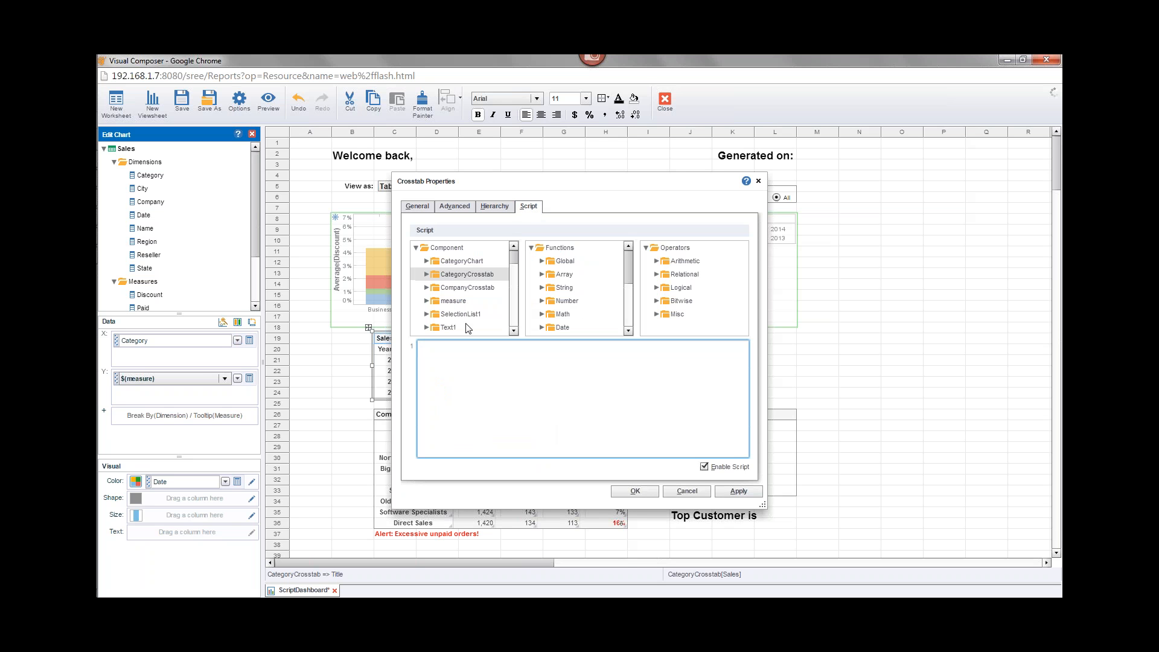
pyautogui.hotkey('ctrl', 'v')
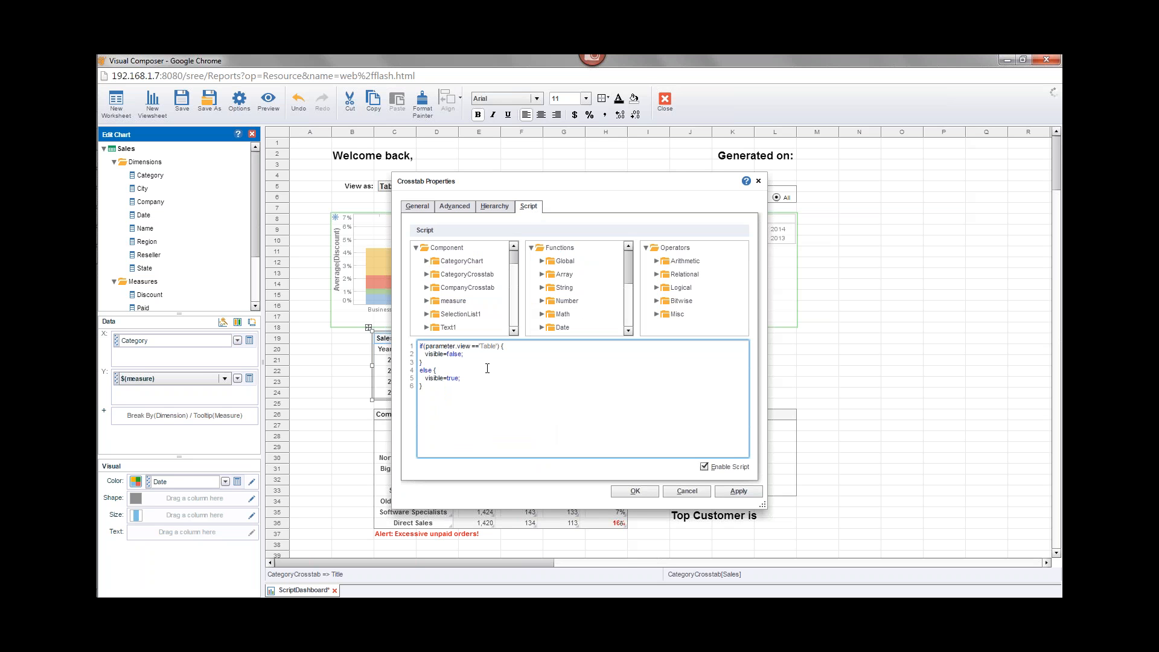
# - Invert the crosstab script so visible is true for 'Table' and false in the else block, and apply the properties
pyautogui.doubleClick(452, 349)
pyautogui.click(448, 356)
pyautogui.doubleClick(454, 353)
pyautogui.write('true')
pyautogui.write('false')
pyautogui.click(574, 446)
pyautogui.moveTo(509, 181); pyautogui.dragTo(664, 198)
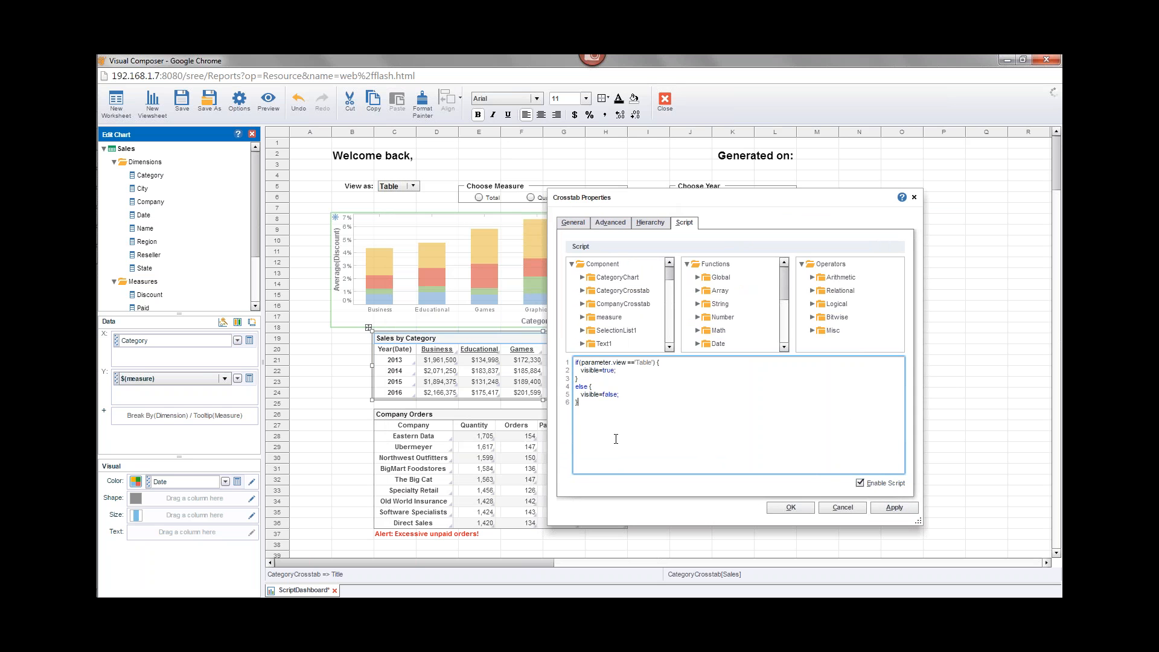
pyautogui.click(791, 507)
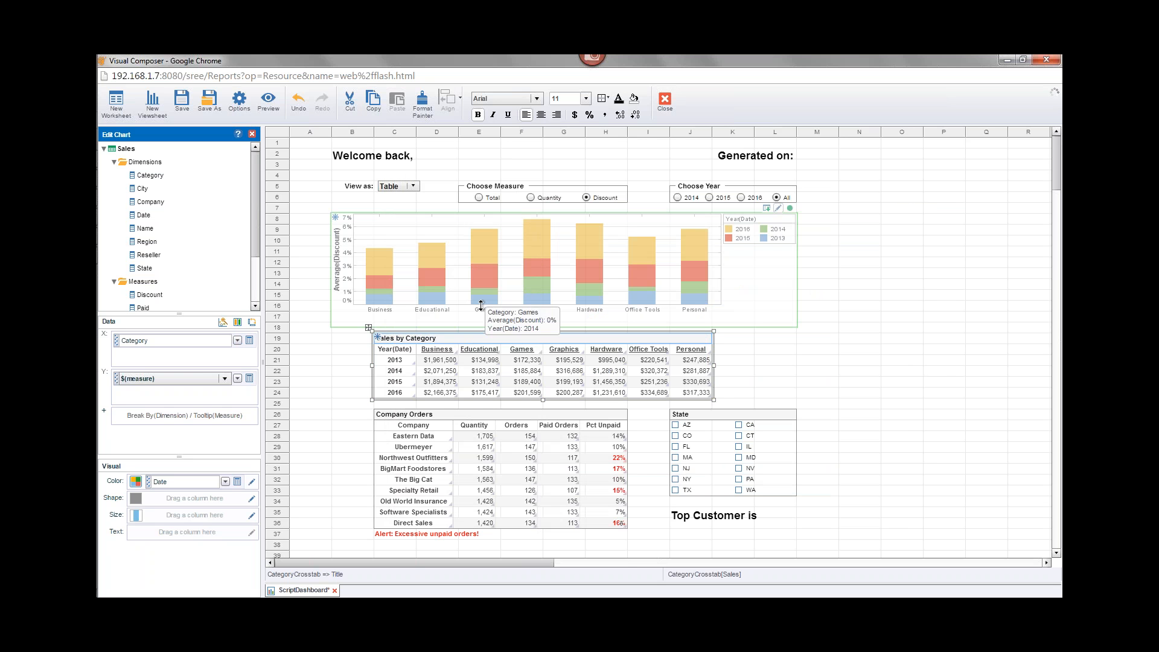
# - Save the dashboard, and select the category chart and the Sales by Category crosstab in turn
pyautogui.moveTo(527, 274)
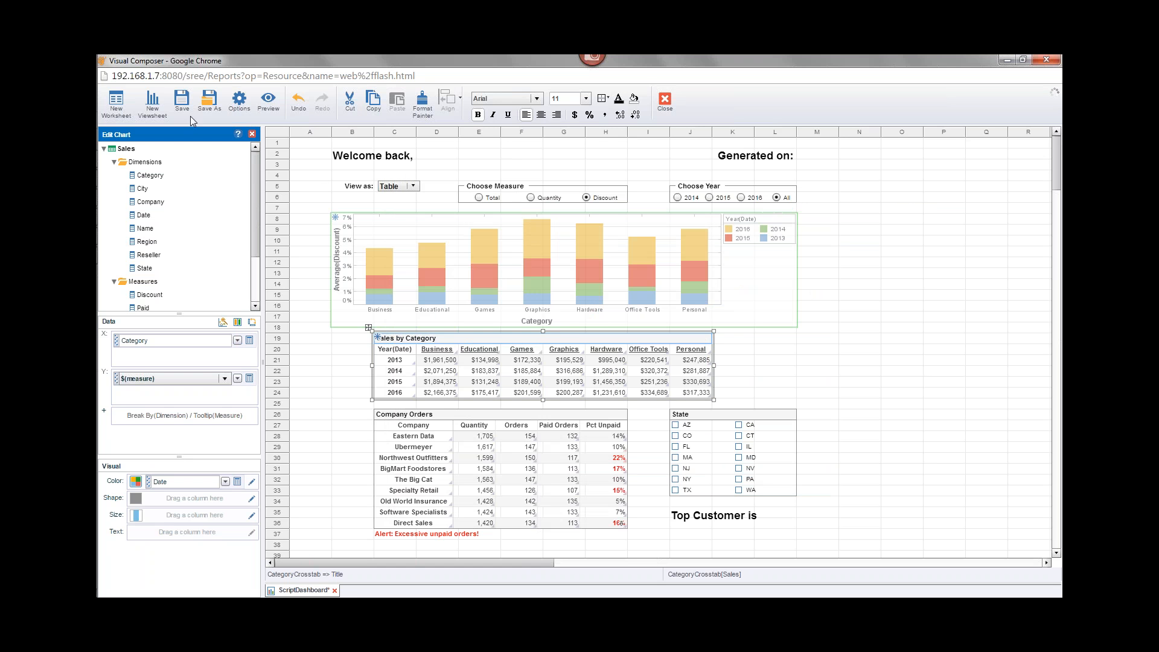
pyautogui.click(305, 362)
pyautogui.moveTo(546, 264)
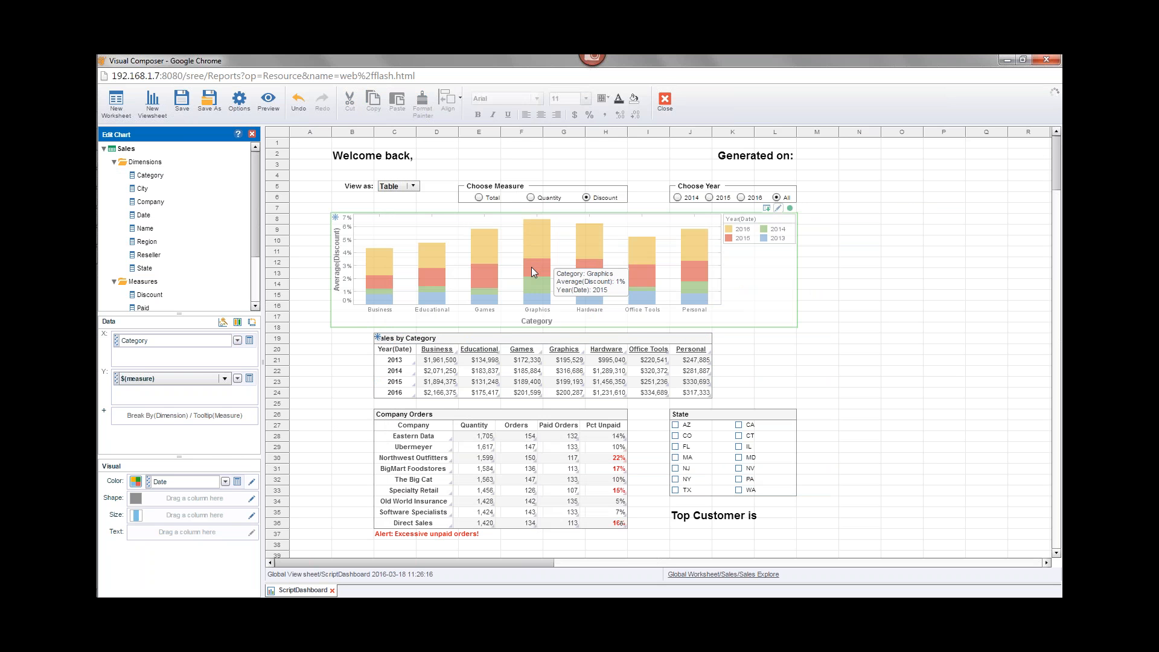
pyautogui.click(537, 267)
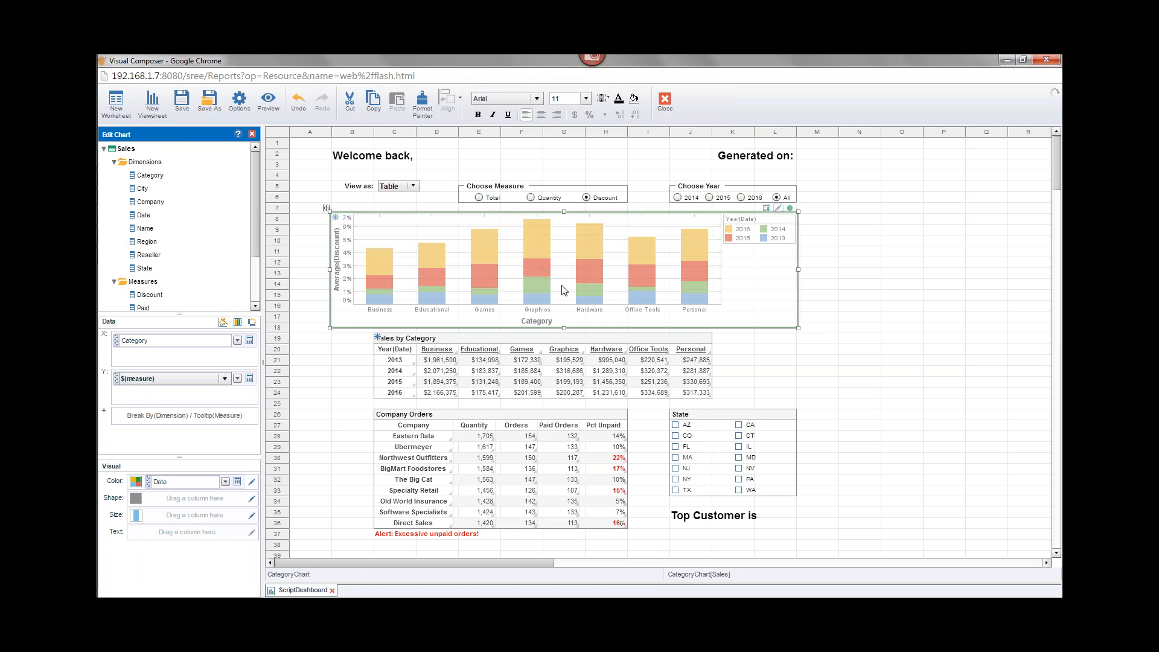
pyautogui.click(571, 339)
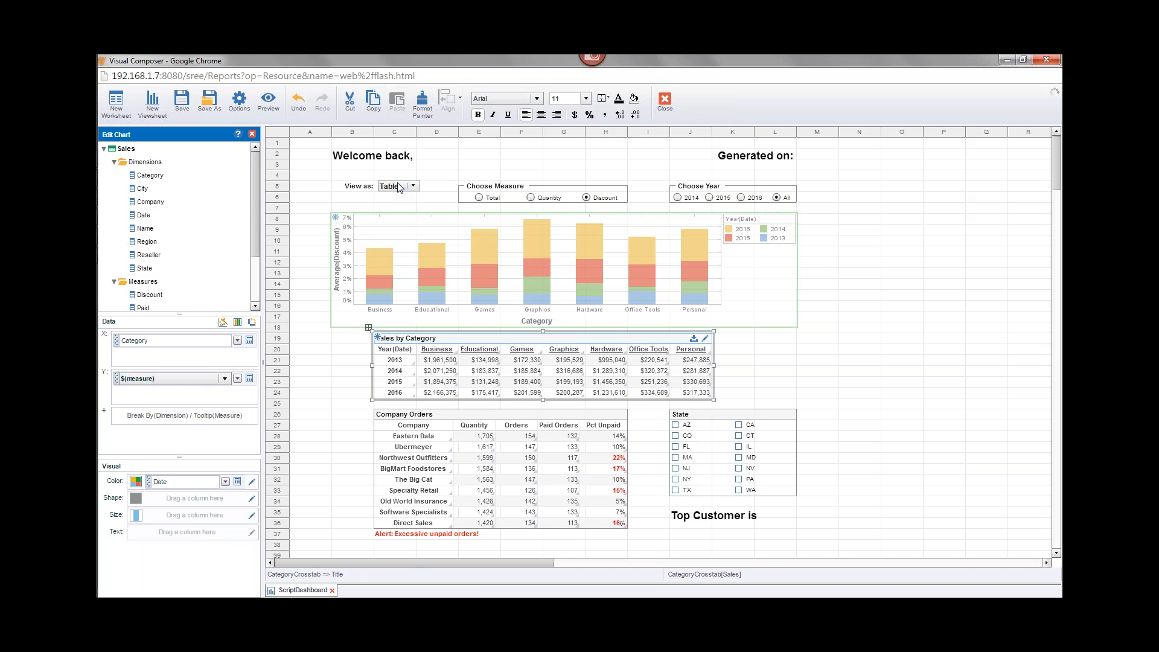
# - Preview the dashboard, compare it with the design view, and test View as by switching to Chart and back to Table
pyautogui.click(271, 103)
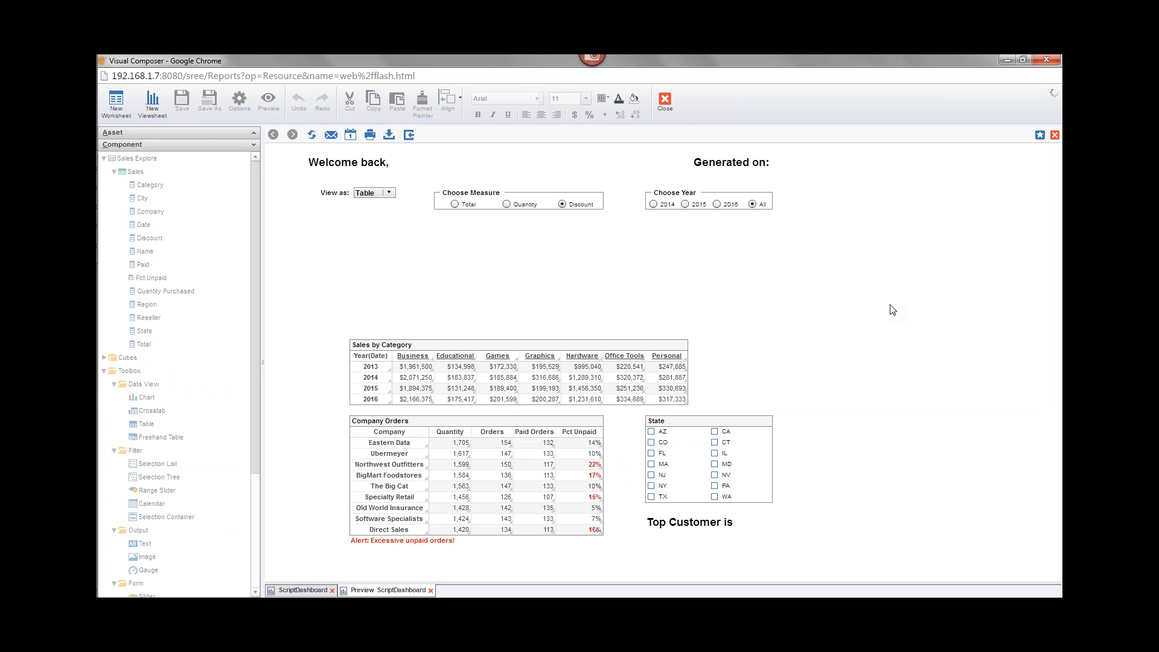
pyautogui.click(303, 590)
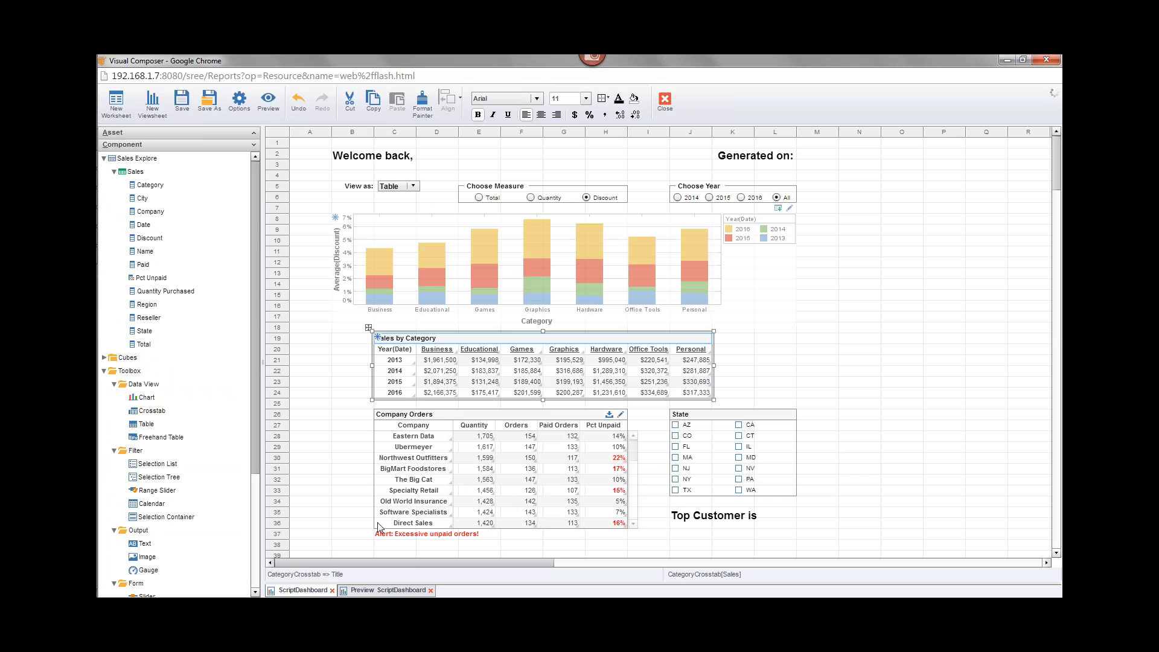
pyautogui.click(386, 591)
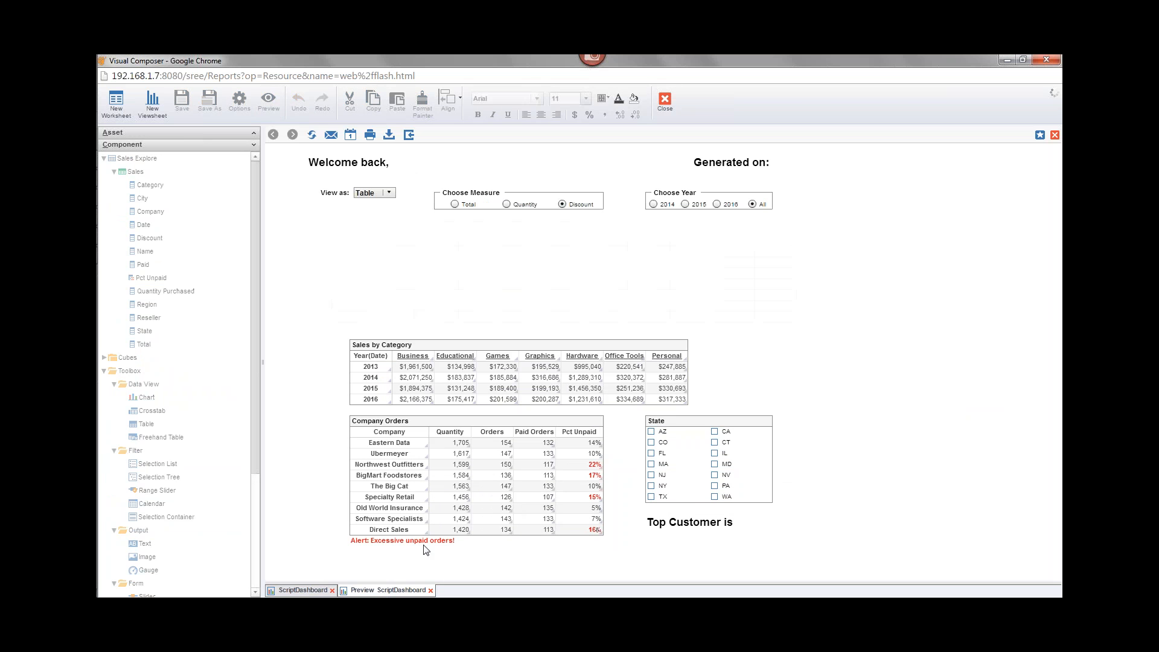
pyautogui.click(388, 193)
pyautogui.click(374, 210)
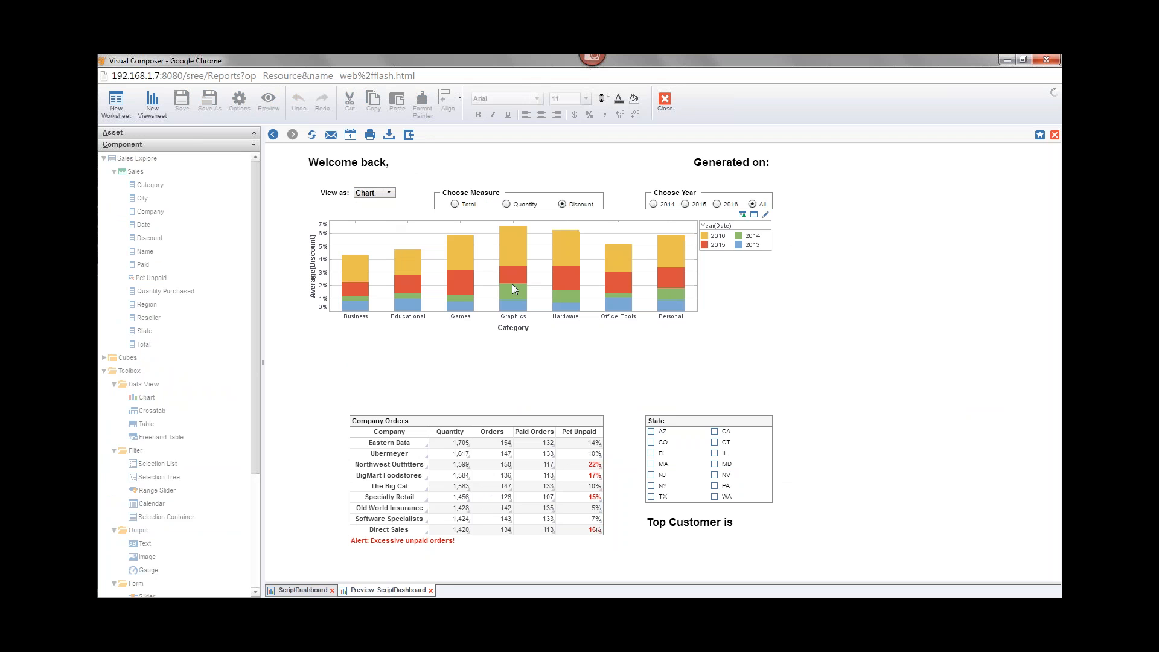
pyautogui.click(380, 194)
pyautogui.click(379, 204)
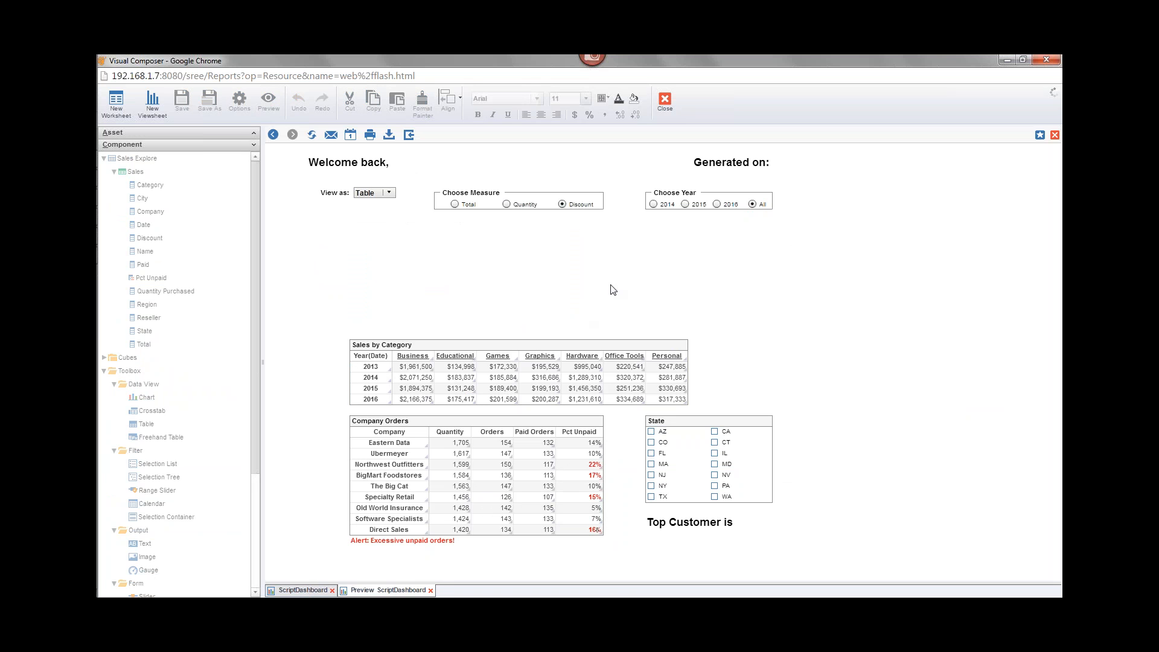
# - In the dashboard design, place the Sales by Category crosstab over the category chart using the Move component here layout option
pyautogui.click(305, 590)
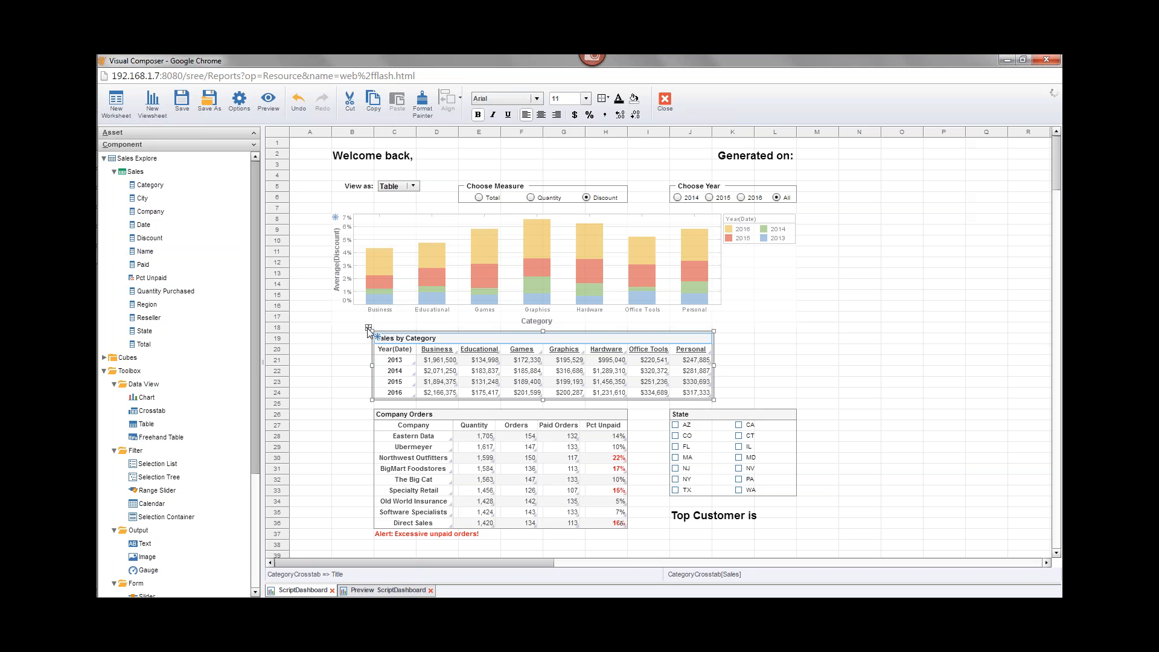
pyautogui.moveTo(366, 331); pyautogui.dragTo(394, 220)
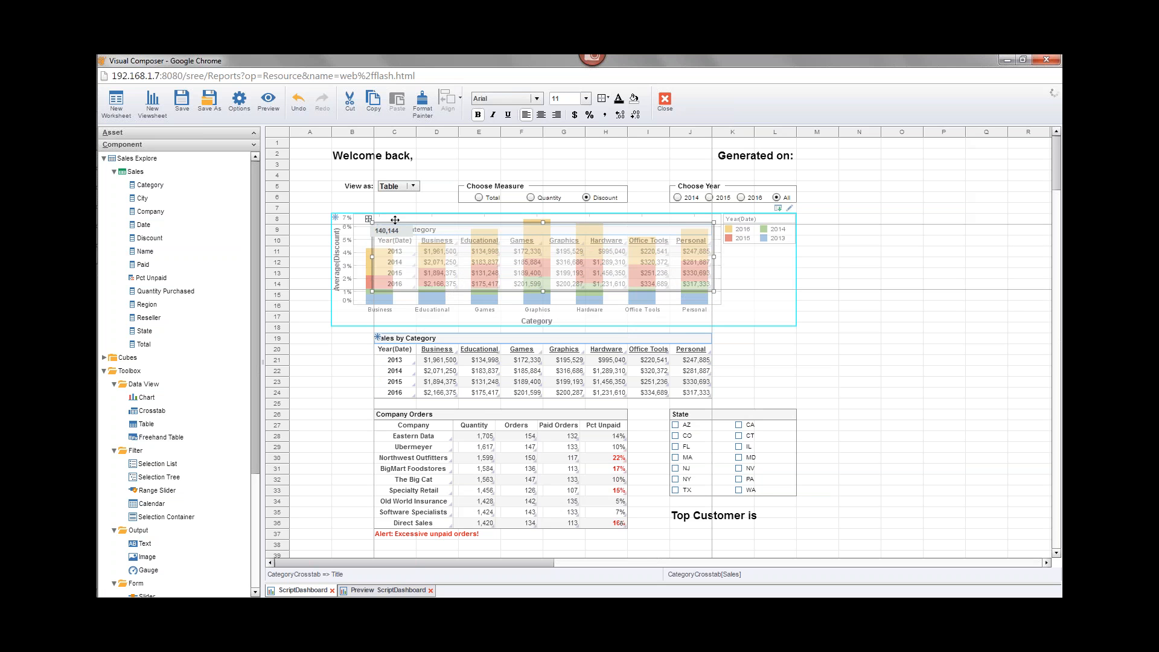
pyautogui.moveTo(394, 220); pyautogui.dragTo(396, 221)
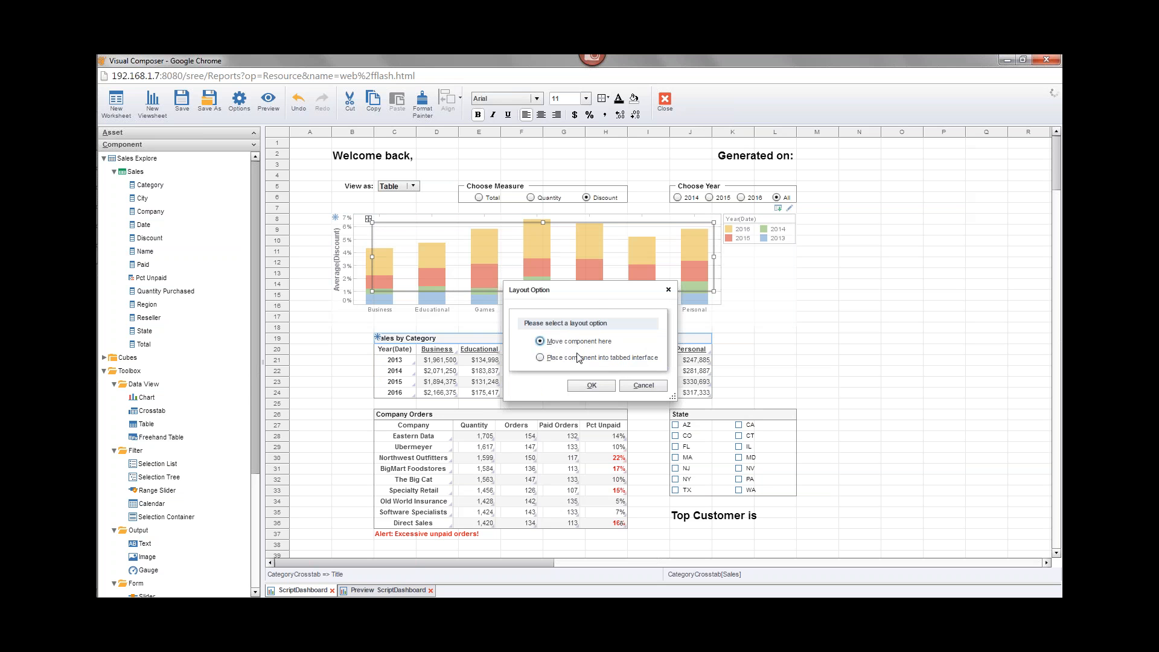
pyautogui.click(590, 385)
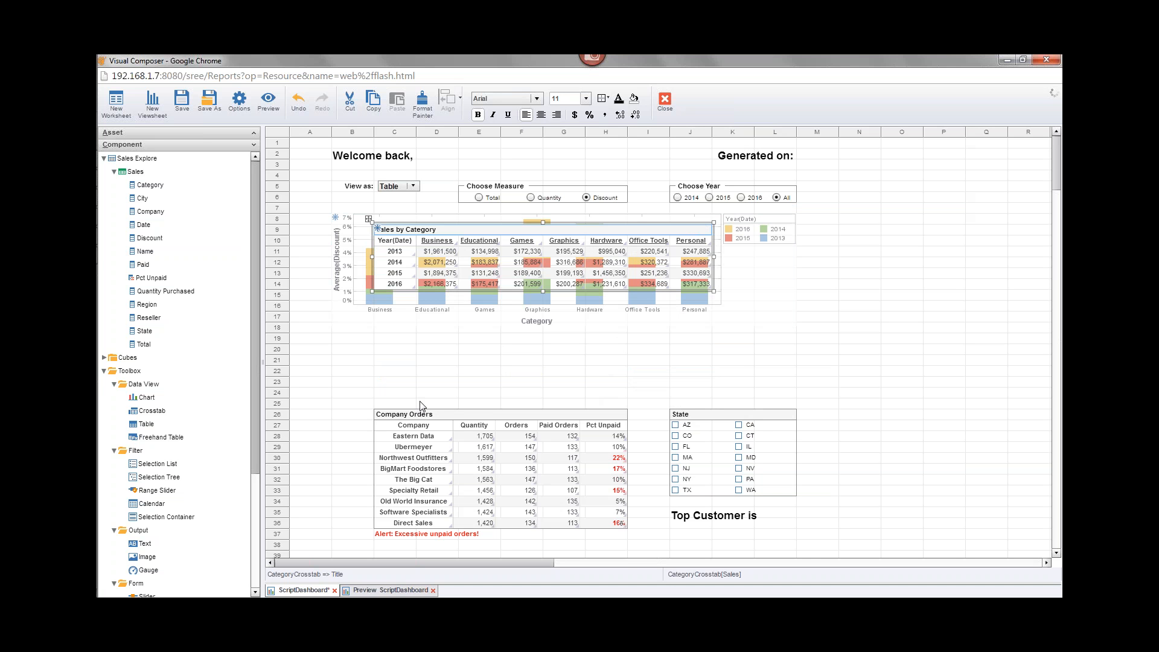
# - Check the overlapping layout in the preview by switching View as to Chart and back to Table
pyautogui.click(392, 591)
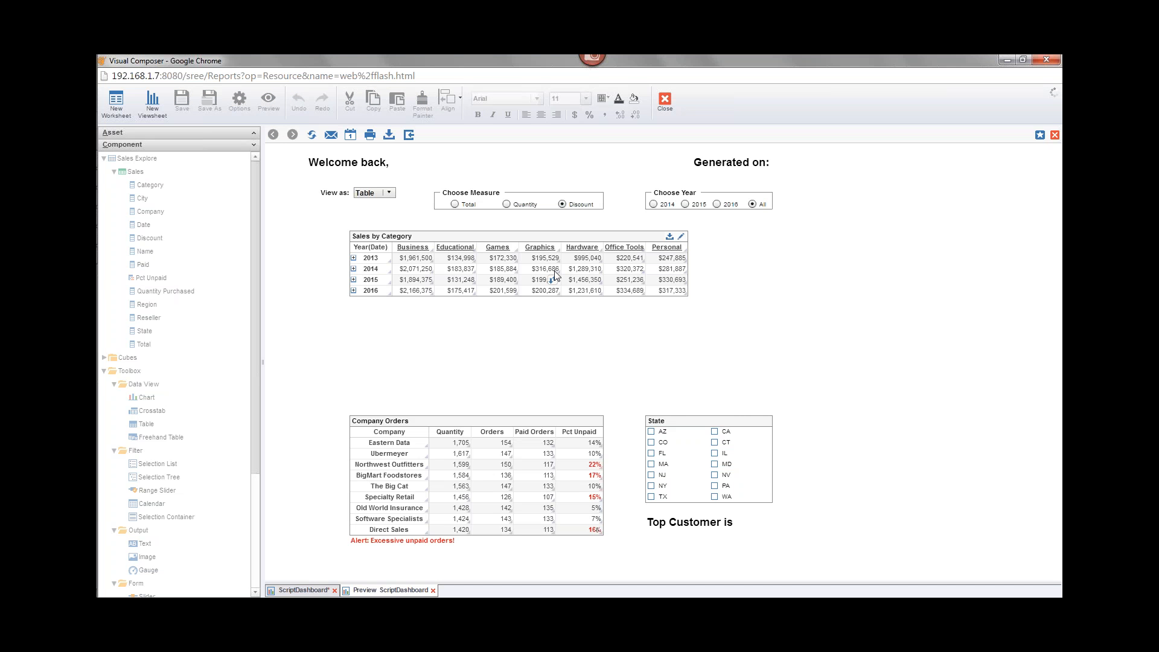
pyautogui.click(389, 194)
pyautogui.click(377, 215)
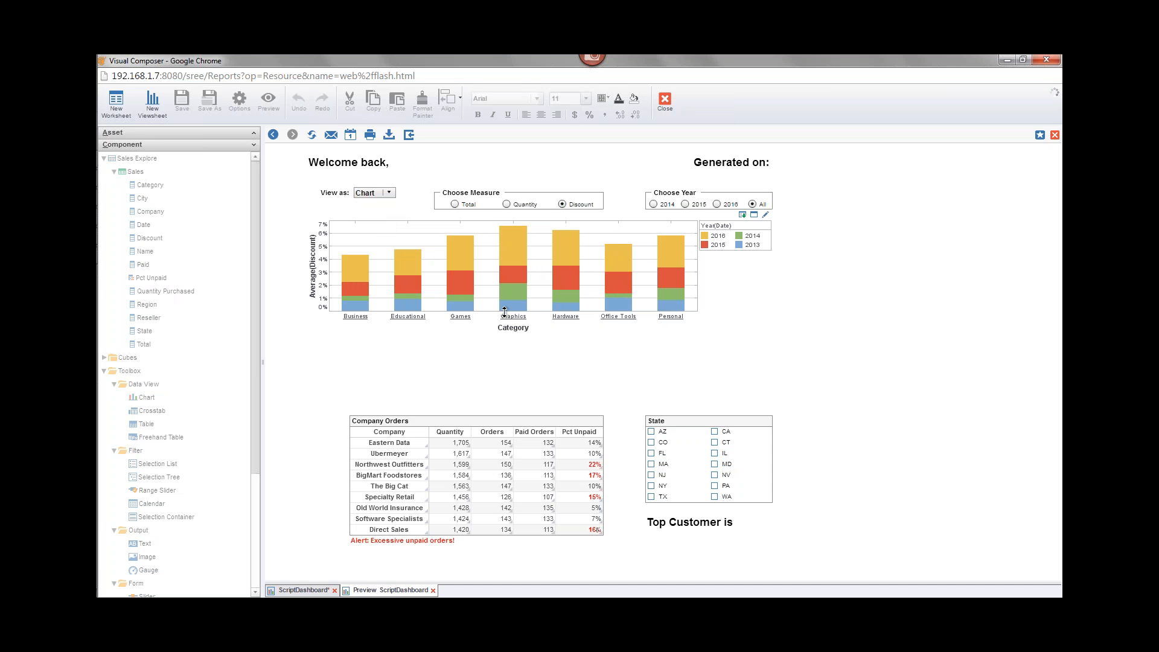
pyautogui.click(388, 194)
pyautogui.click(389, 204)
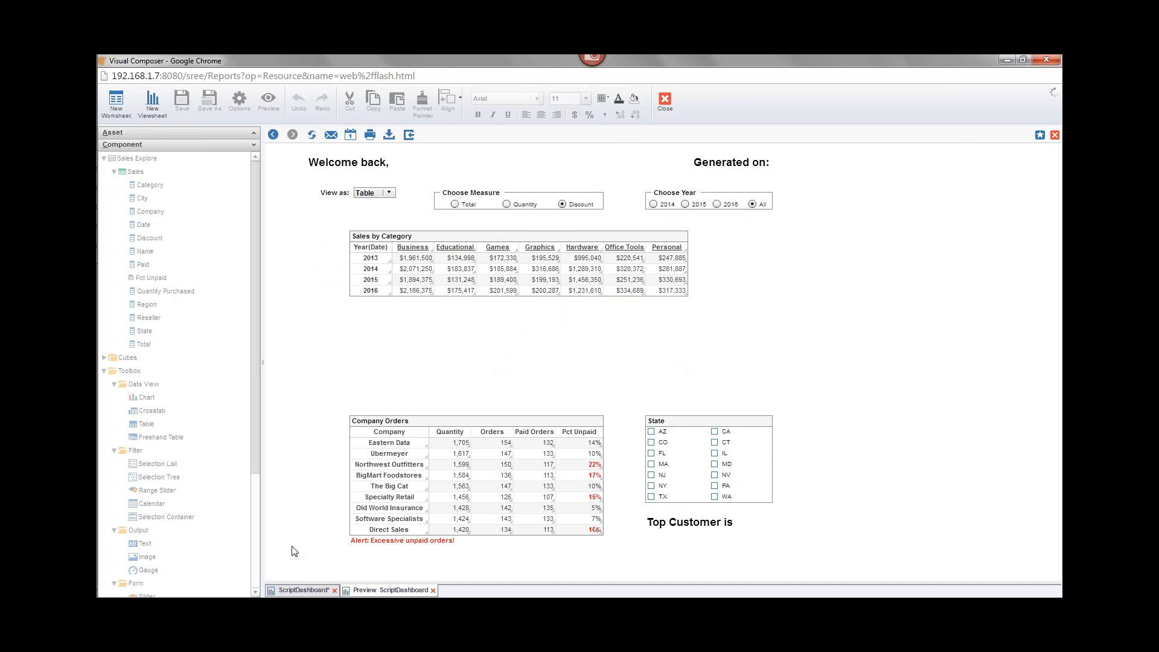
# - Return to the dashboard design and move the Sales by Category crosstab to just below the category chart
pyautogui.click(300, 591)
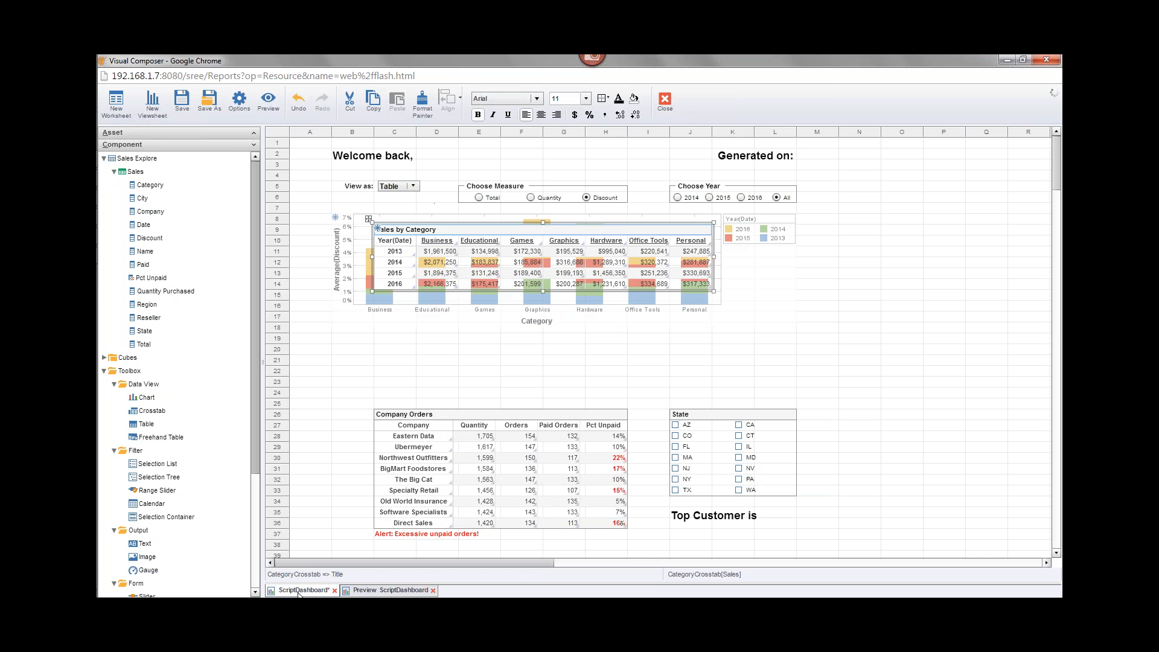
pyautogui.moveTo(478, 228); pyautogui.dragTo(479, 337)
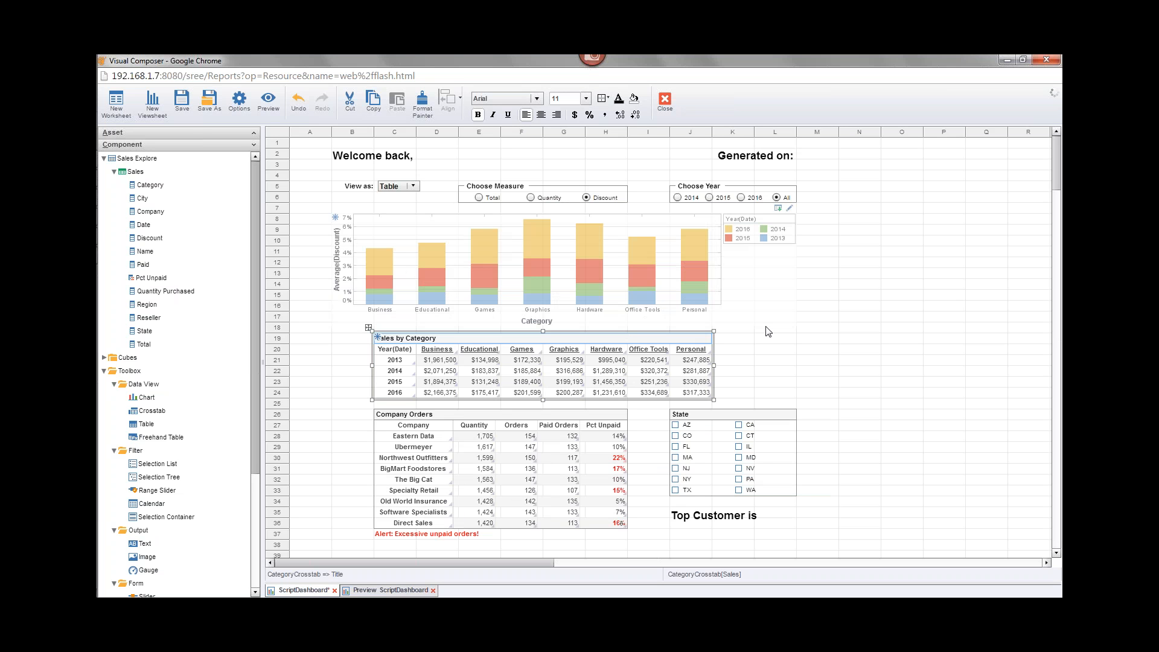
# - Examine the Sales by Category crosstab's script and its Visible property's value types and options in the crosstab properties
pyautogui.rightClick(477, 338)
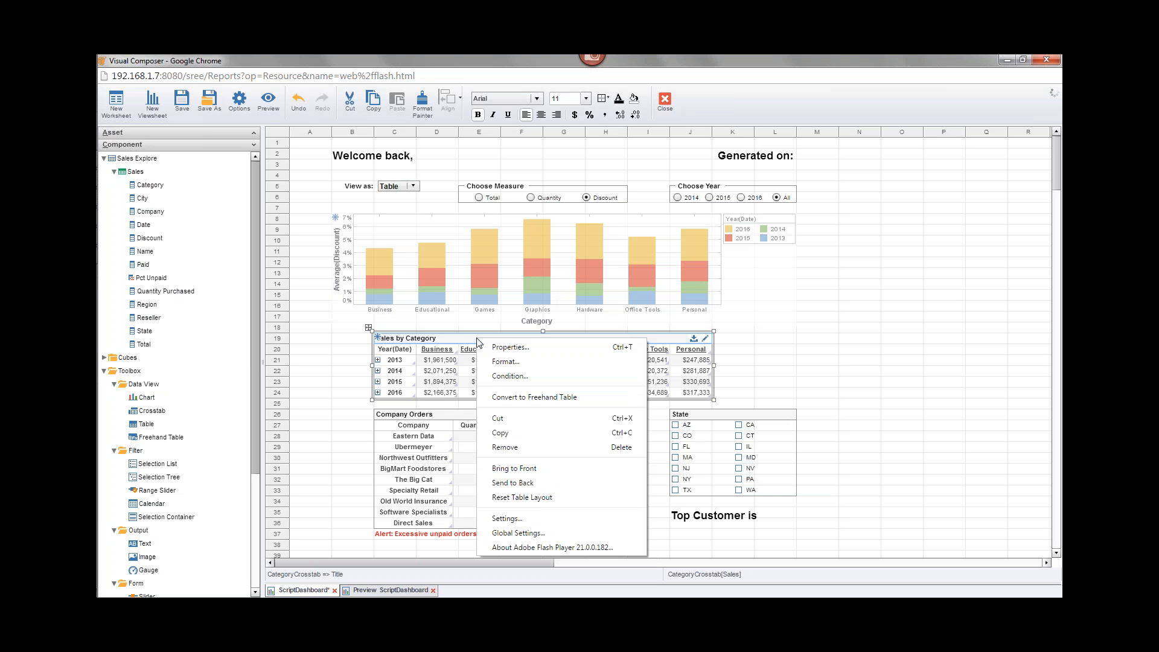
pyautogui.click(536, 346)
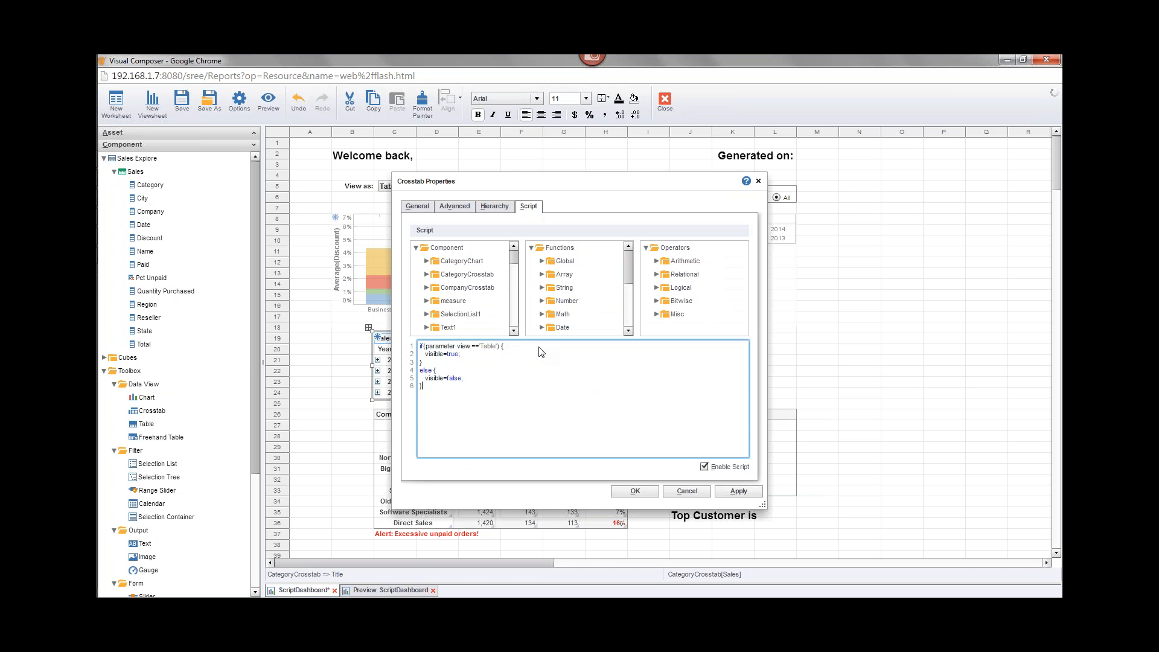
pyautogui.click(418, 207)
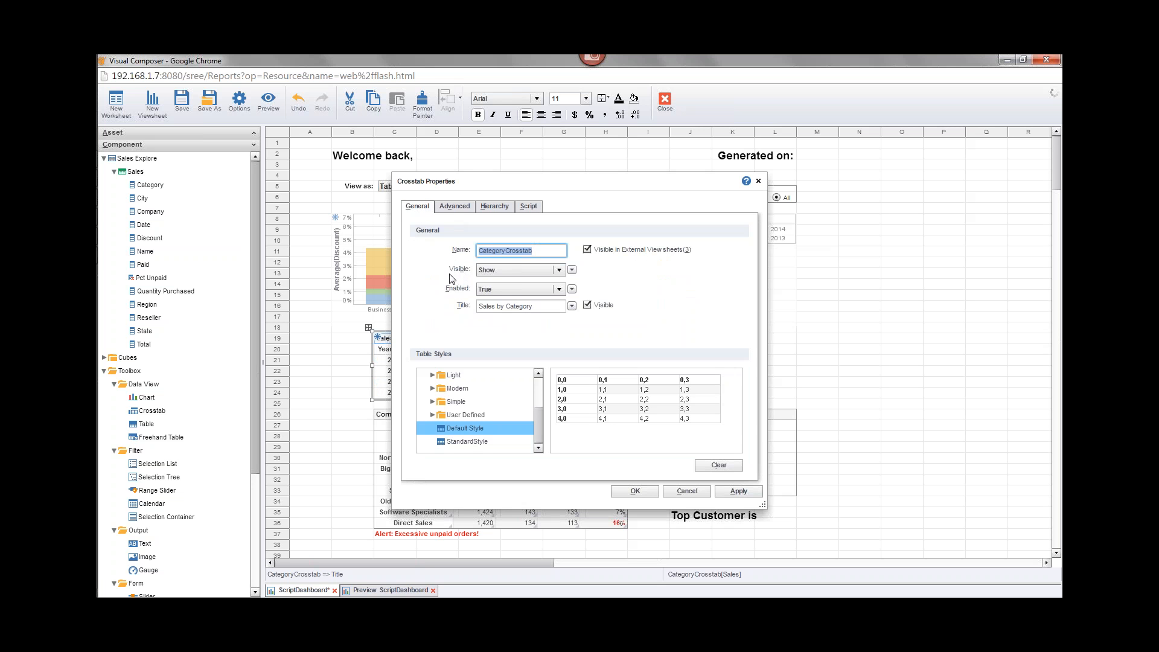
pyautogui.click(572, 271)
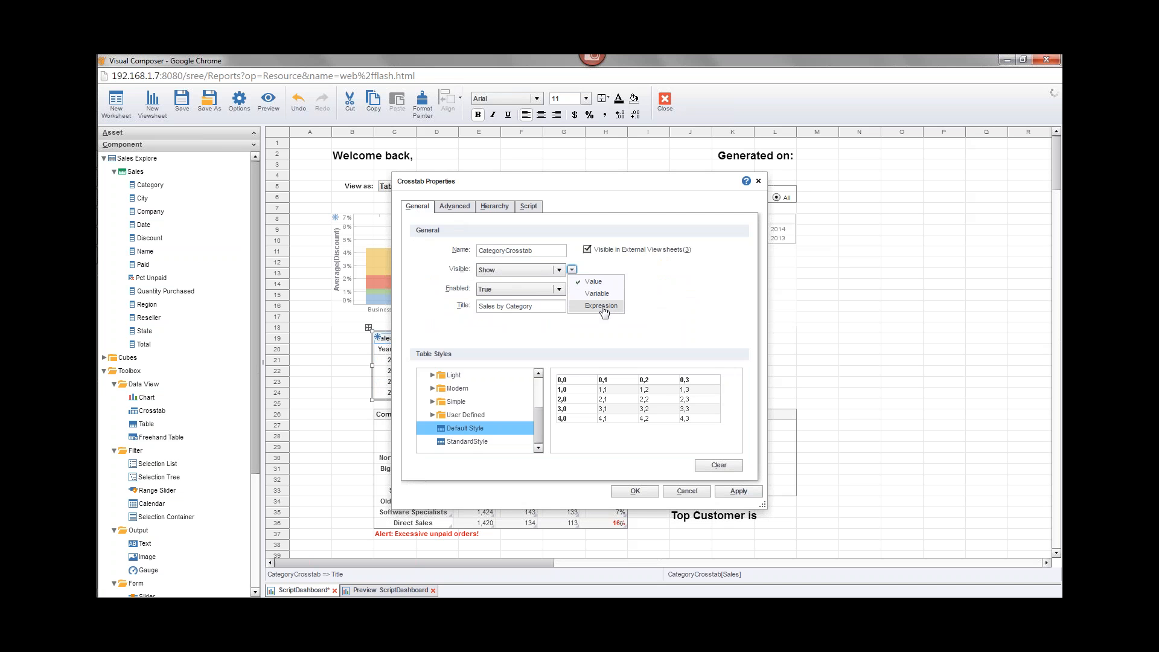
pyautogui.click(513, 270)
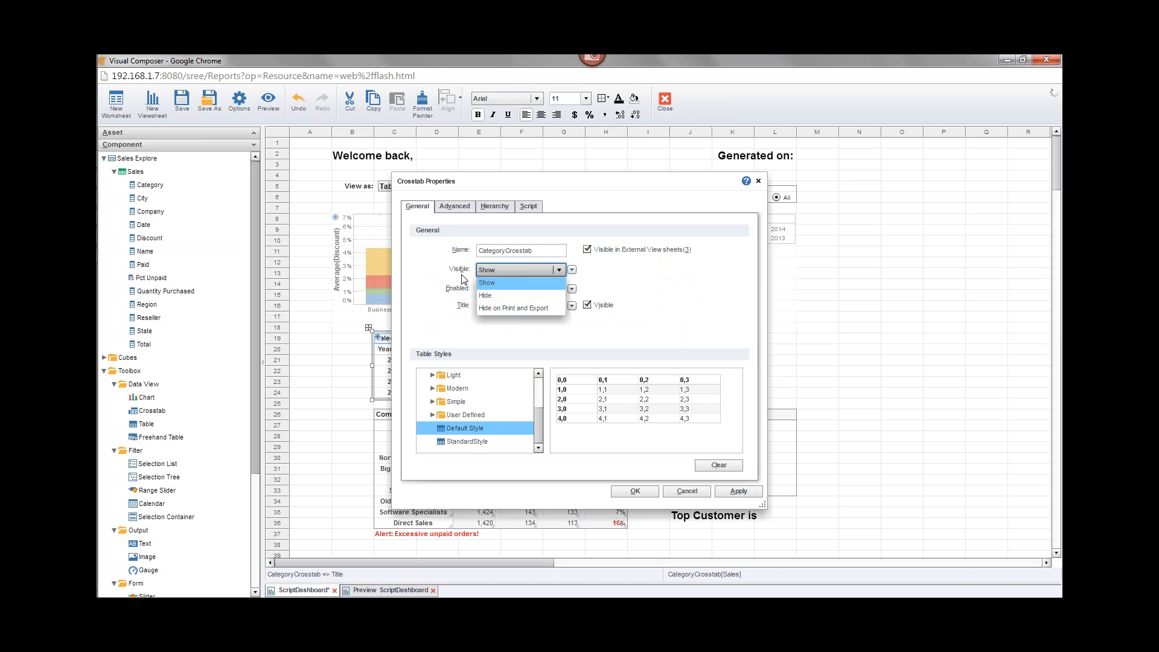
pyautogui.click(687, 287)
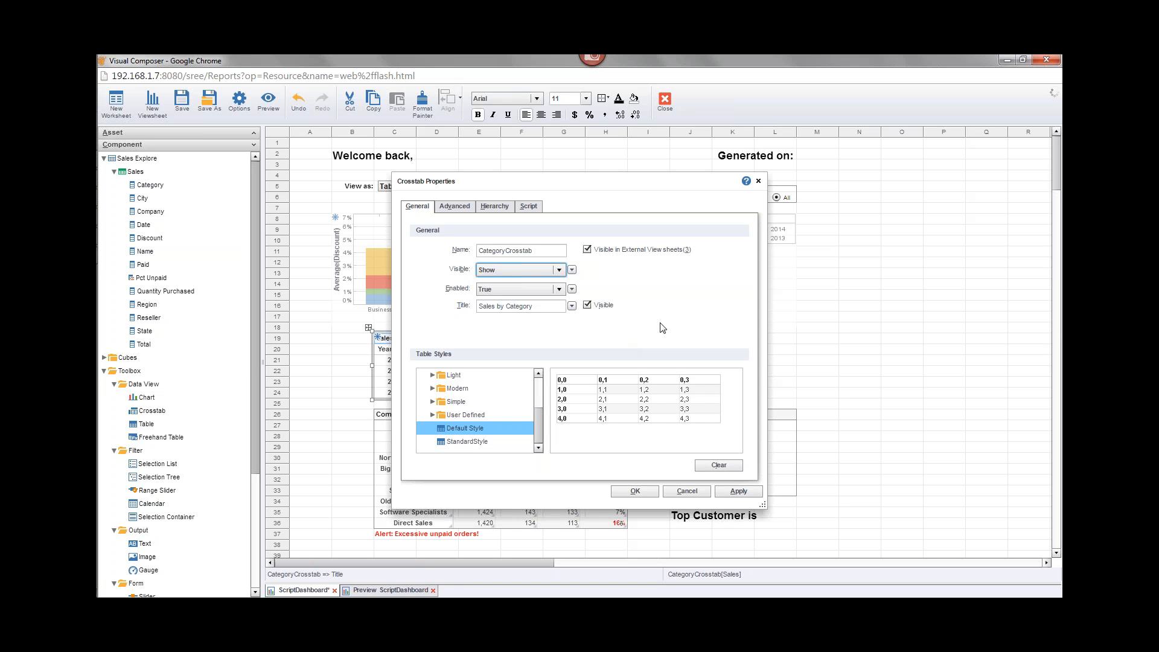
pyautogui.click(693, 493)
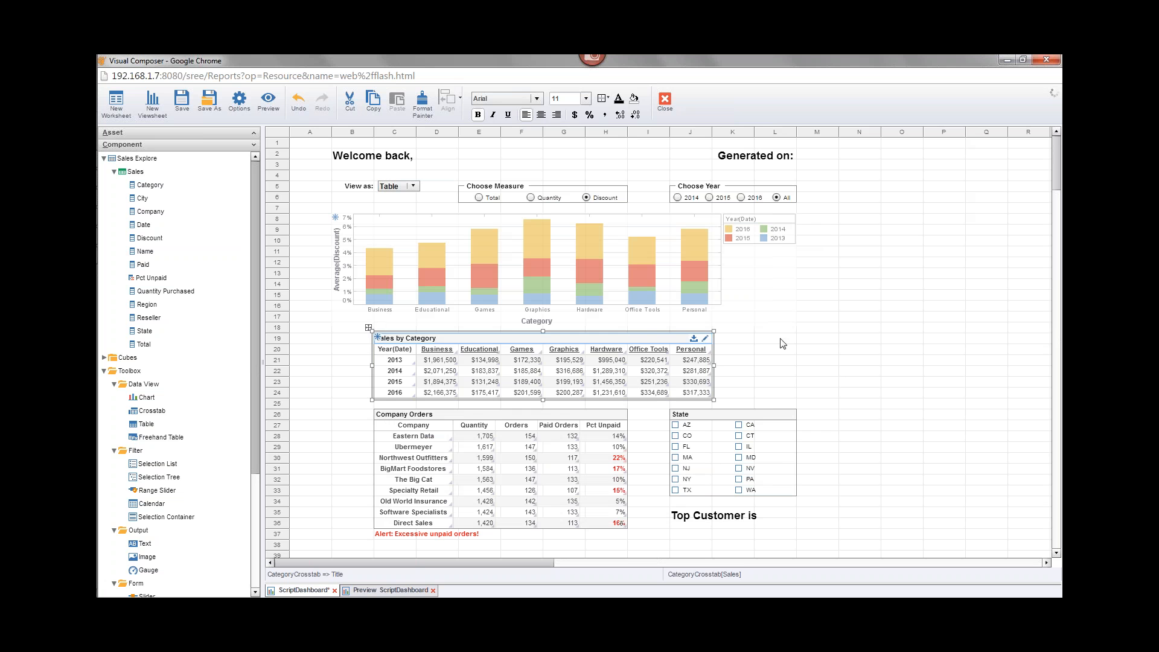
# - Select the category chart and the crosstab in turn, and inspect the onRefresh script area in the Viewsheet Options
pyautogui.click(547, 252)
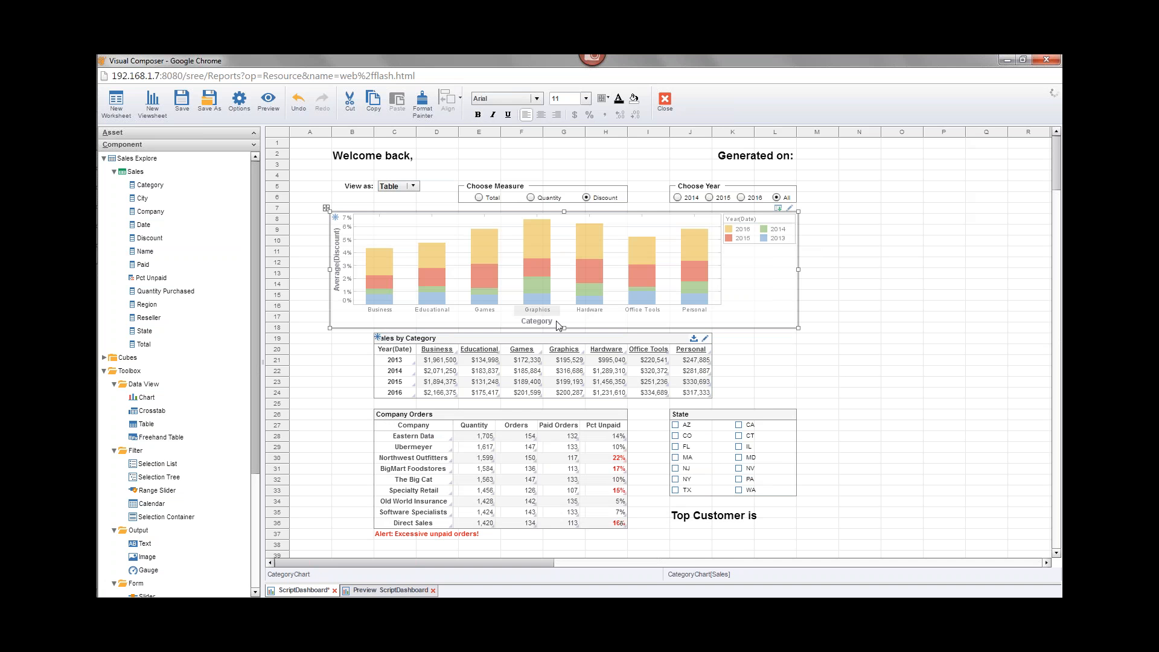
pyautogui.click(549, 339)
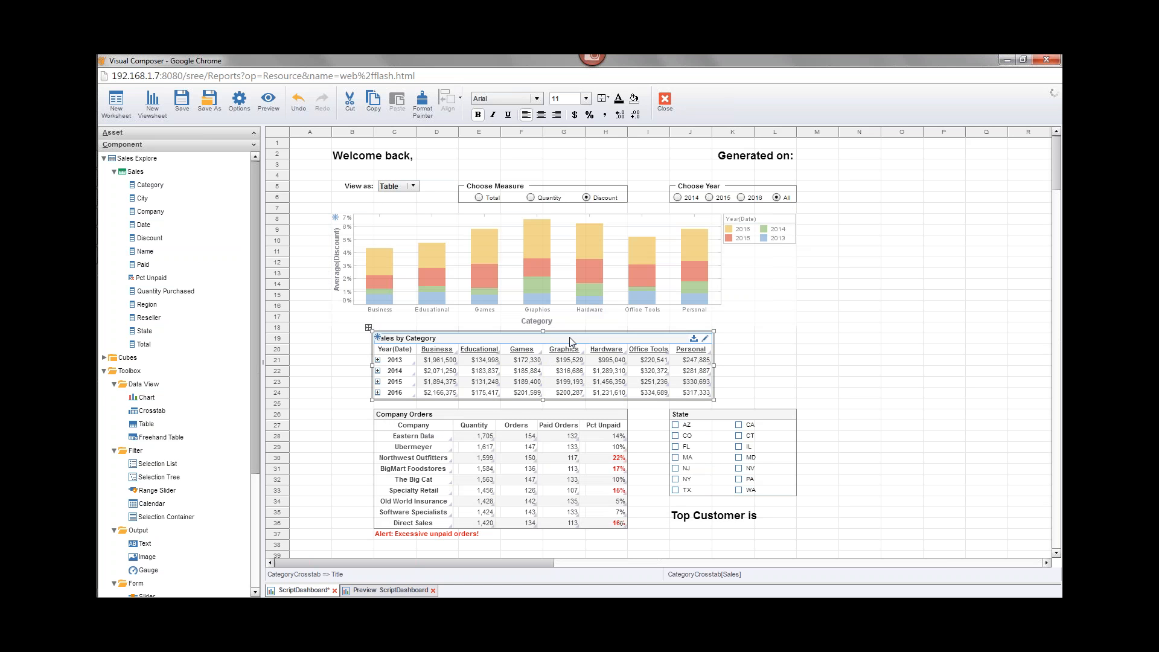
pyautogui.click(240, 100)
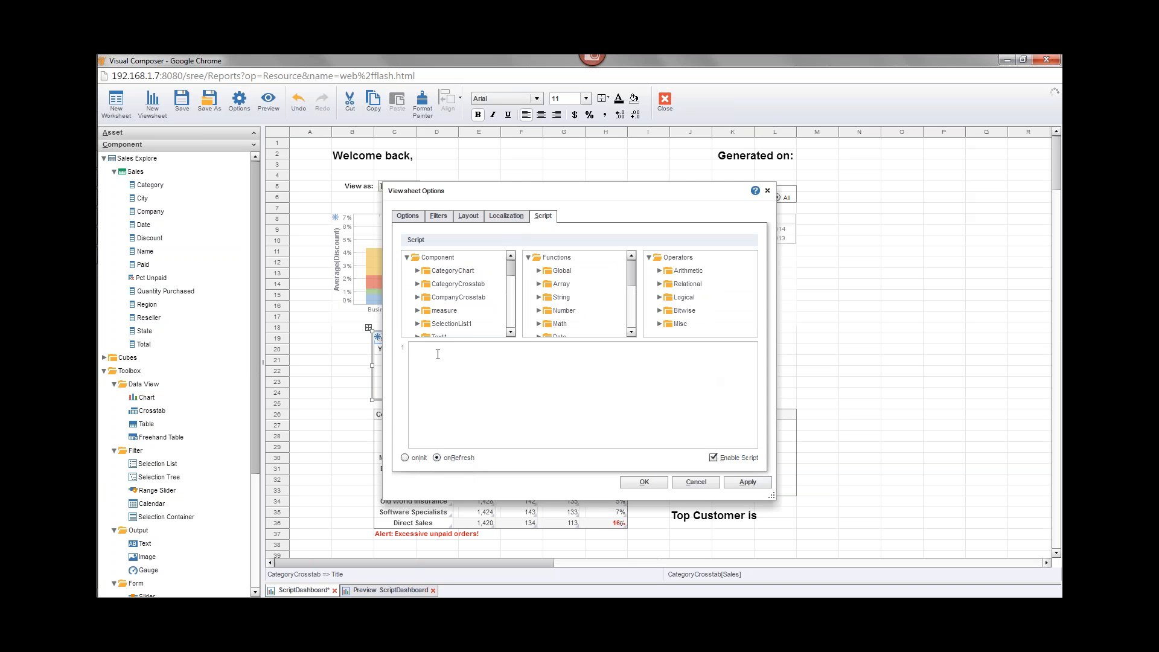
pyautogui.moveTo(518, 202); pyautogui.dragTo(692, 264)
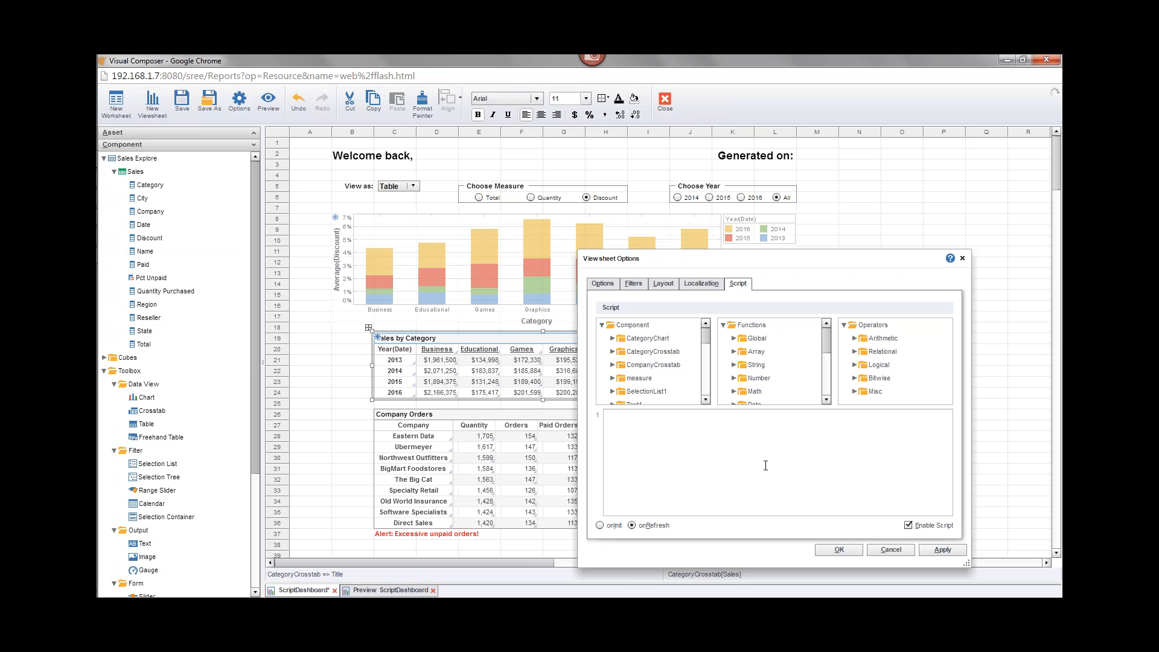
pyautogui.click(906, 552)
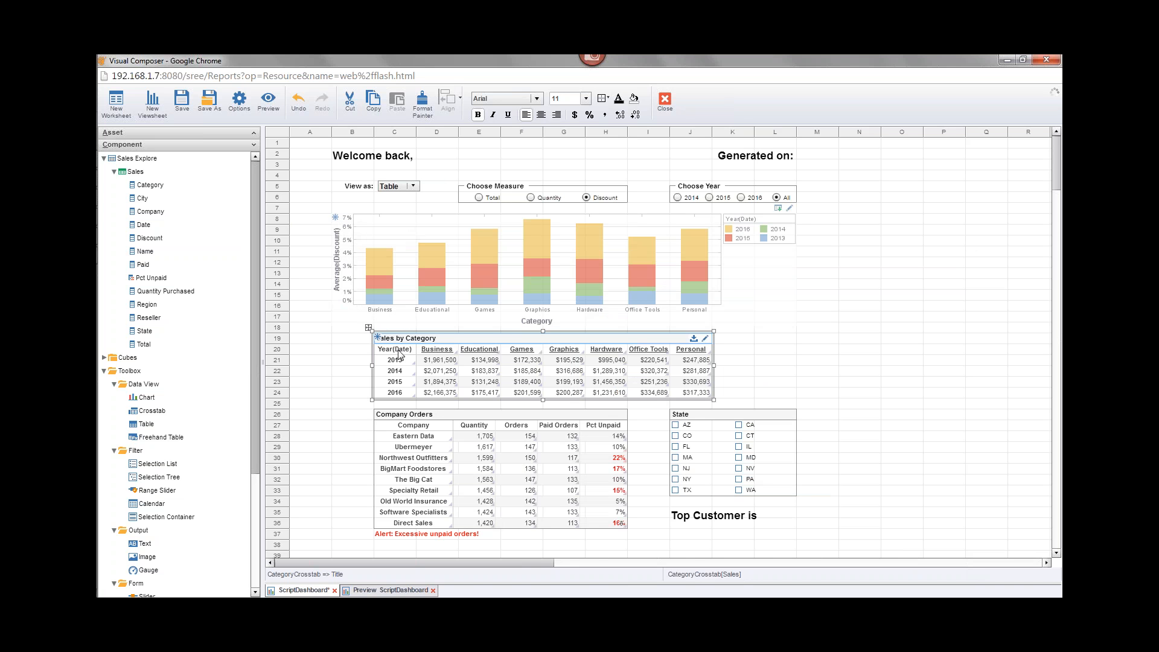
# - Review the category chart's visibility script in its chart properties, and close the properties without editing it
pyautogui.click(336, 219)
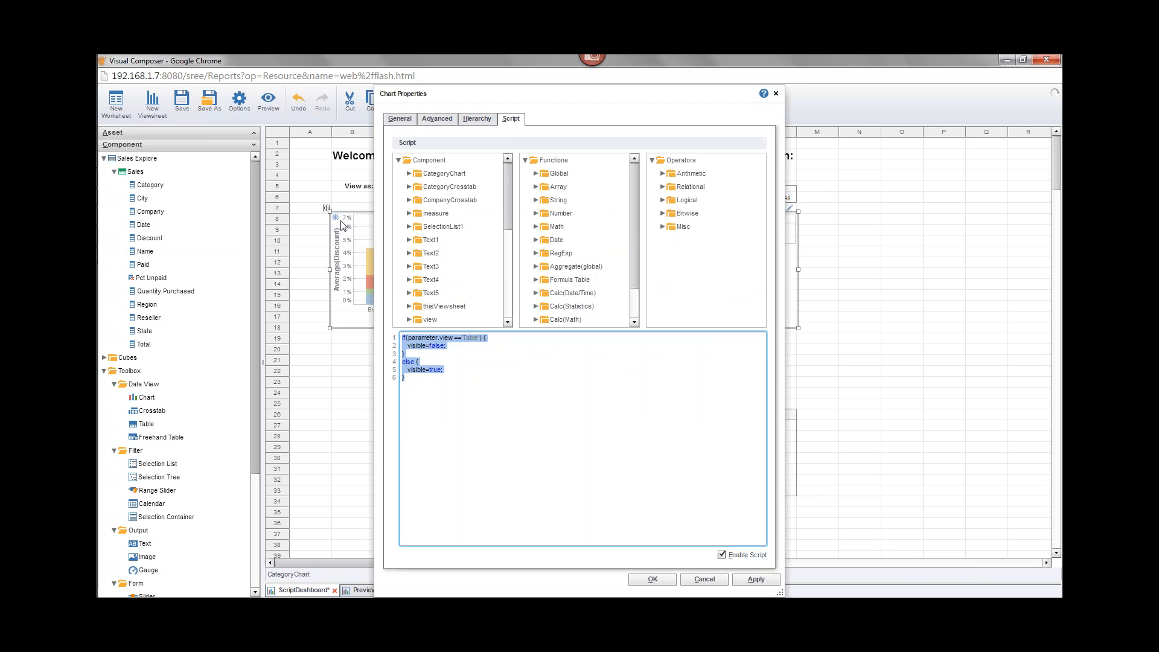
pyautogui.click(703, 579)
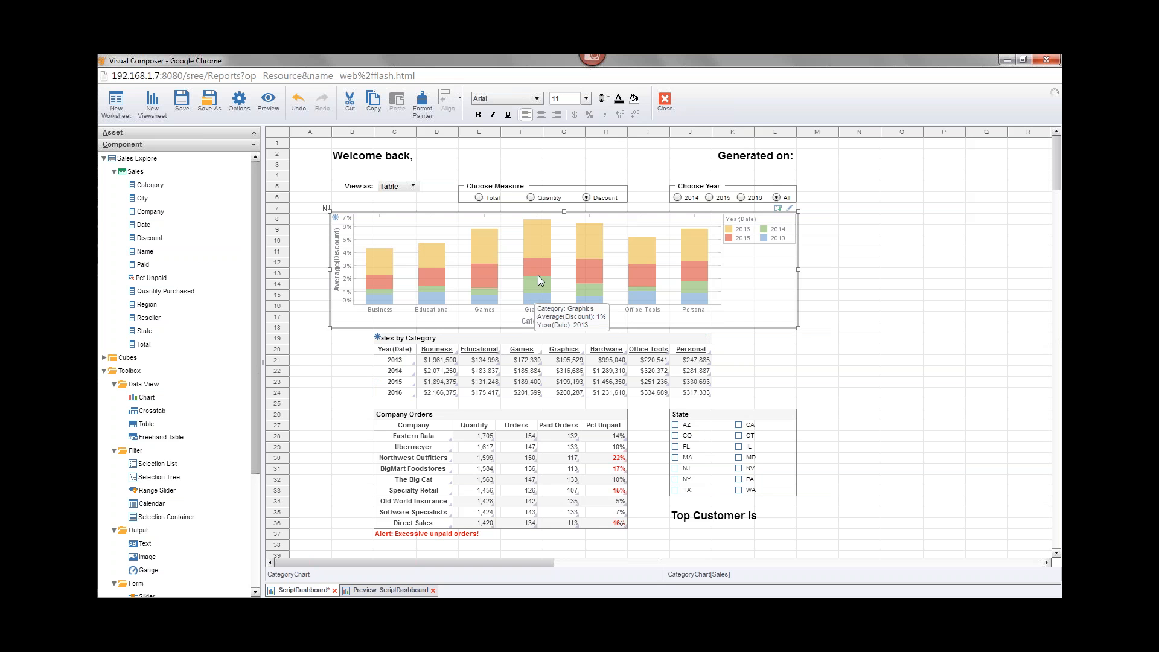
pyautogui.moveTo(551, 291)
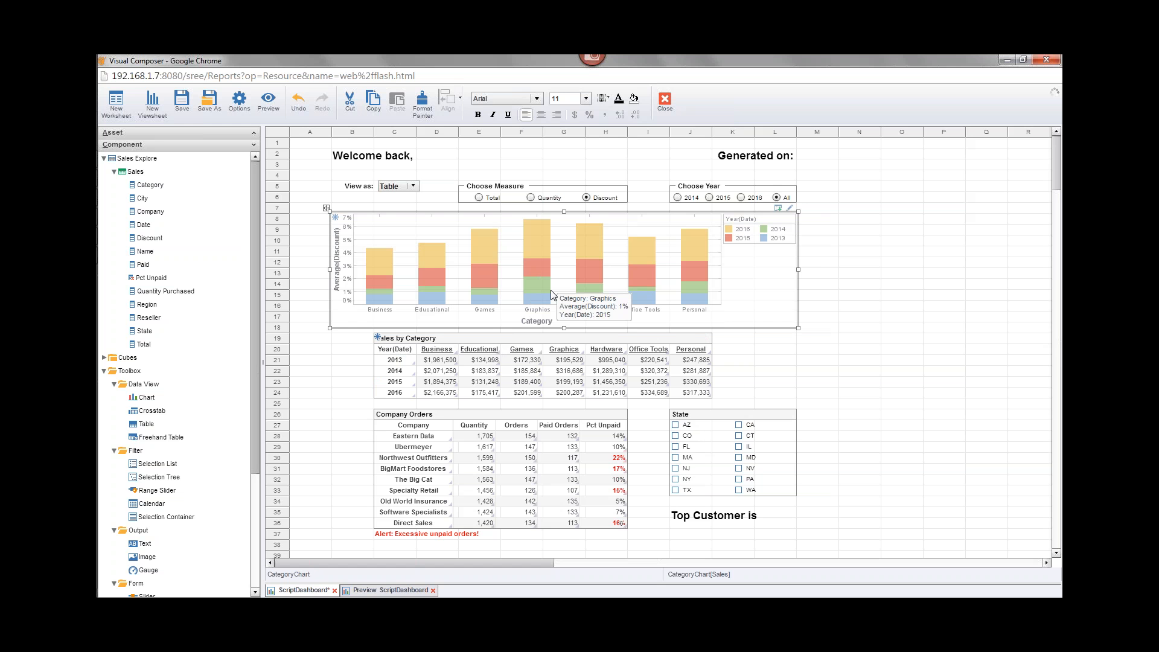
# - Combine the Sales by Category crosstab and the category chart using the Place component into tabbed interface layout option
pyautogui.click(453, 339)
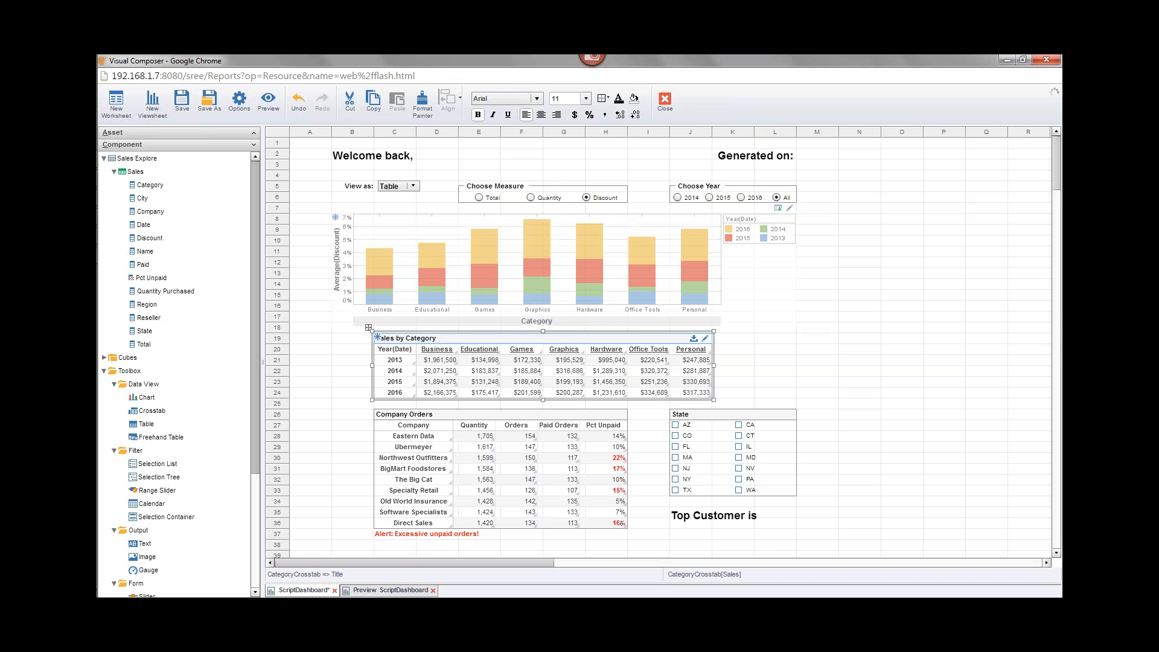
pyautogui.moveTo(369, 327); pyautogui.dragTo(438, 252)
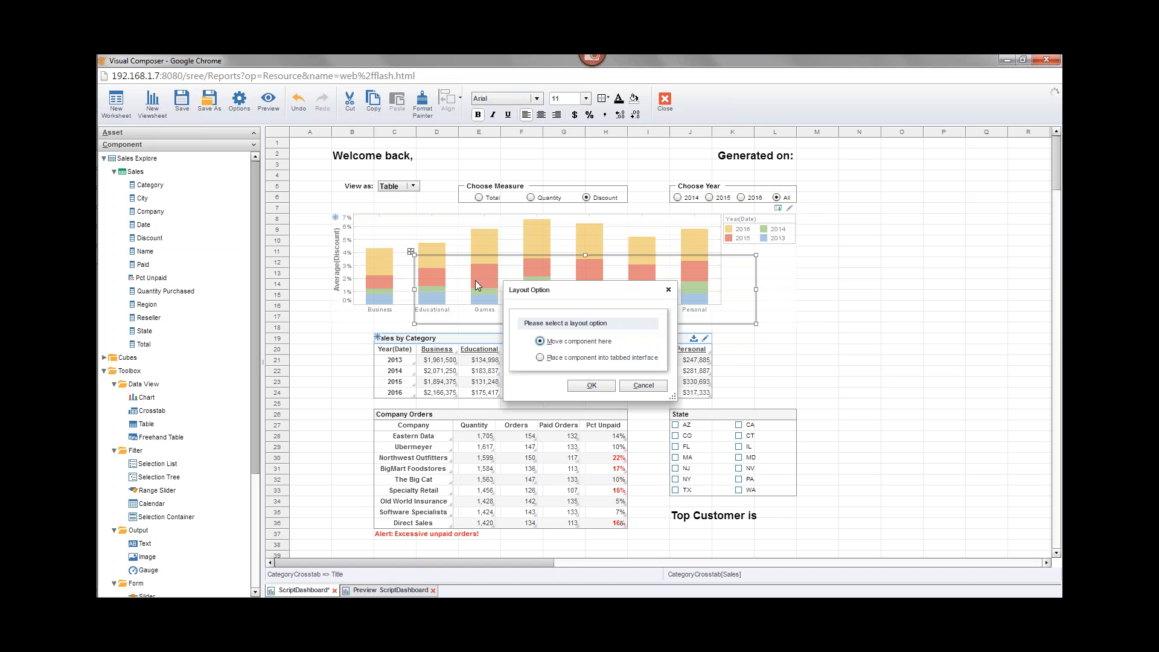
pyautogui.click(586, 359)
pyautogui.click(601, 388)
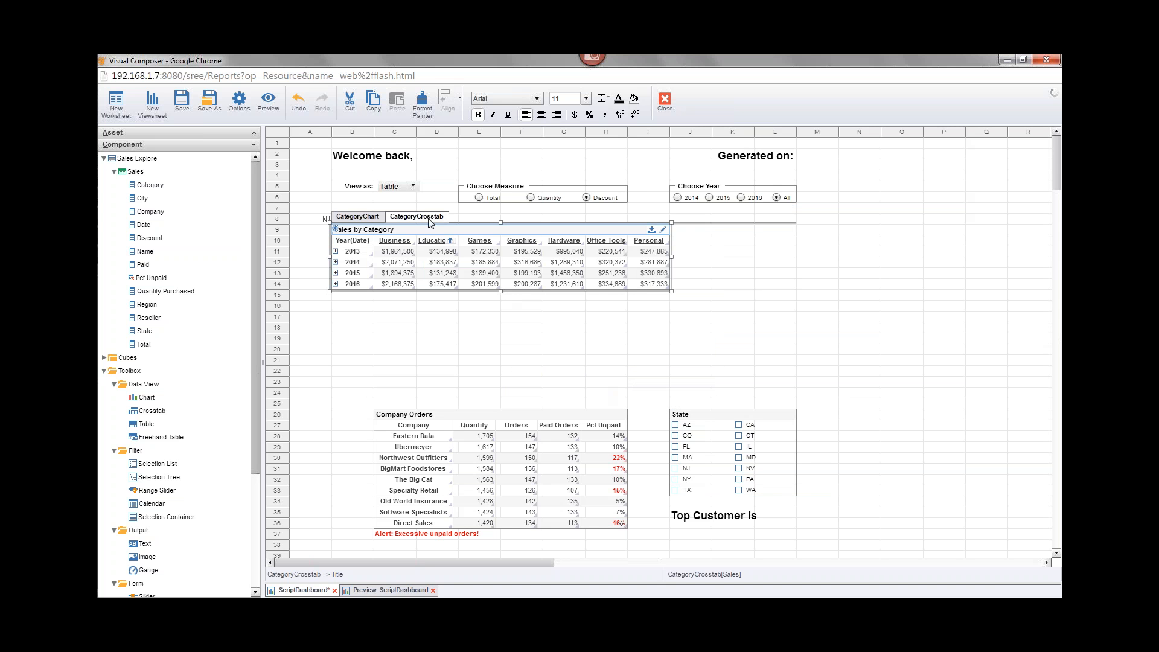
# - Try out the tabbed interface by switching between the CategoryChart and CategoryCrosstab tabs
pyautogui.click(362, 218)
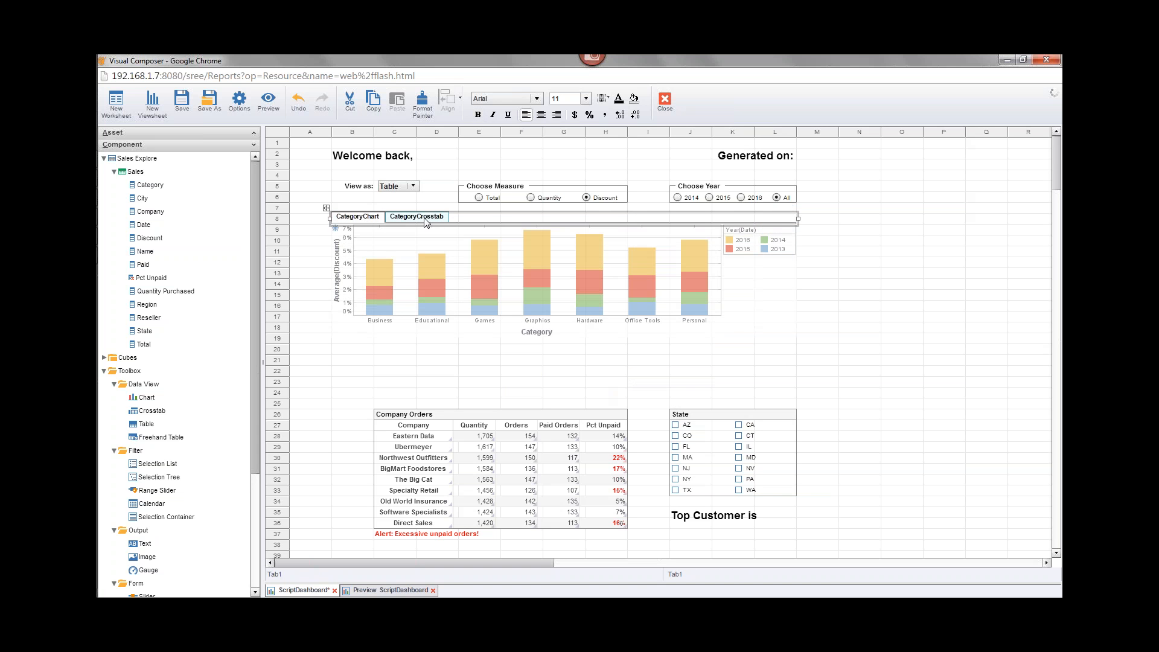
pyautogui.moveTo(539, 313)
pyautogui.moveTo(434, 258)
pyautogui.click(416, 217)
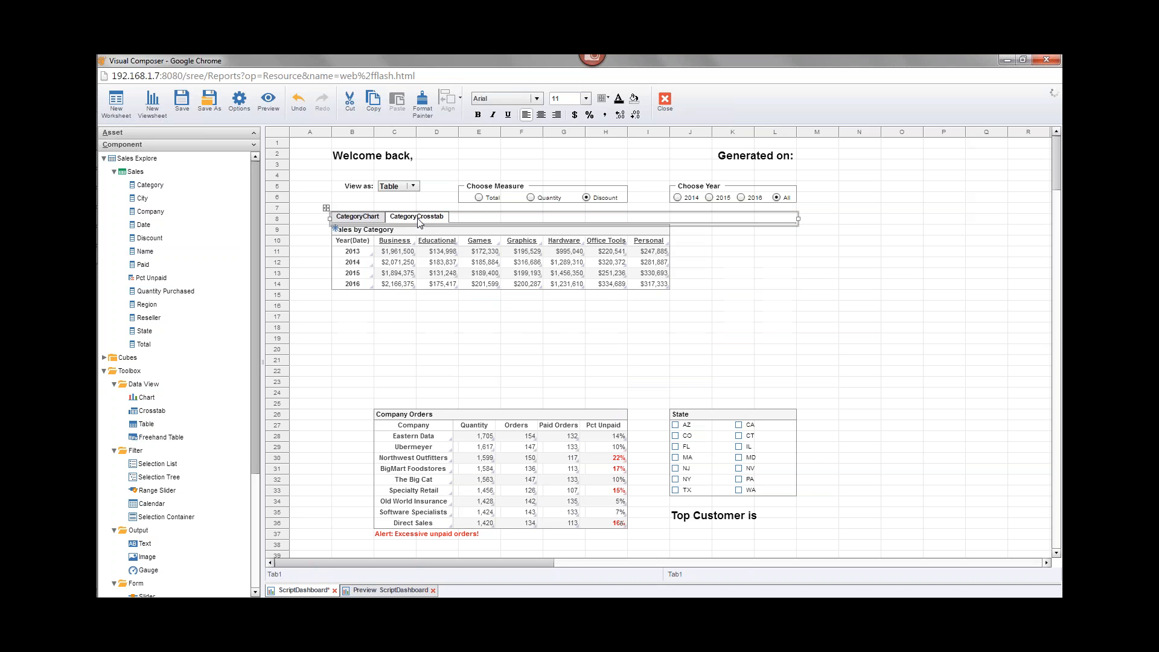
pyautogui.click(376, 218)
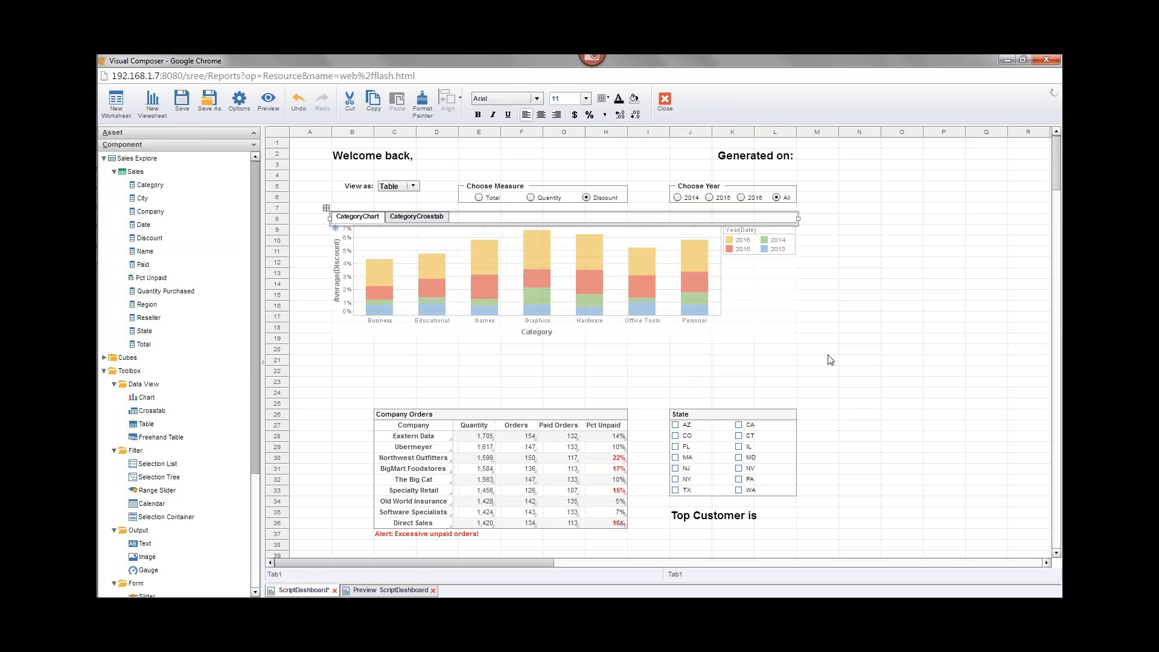
# - Delete the tabbed interface, and reposition the crosstab and the category chart so that the crosstab sits below the chart
pyautogui.moveTo(434, 315)
pyautogui.press('Delete')
pyautogui.moveTo(414, 230); pyautogui.dragTo(473, 334)
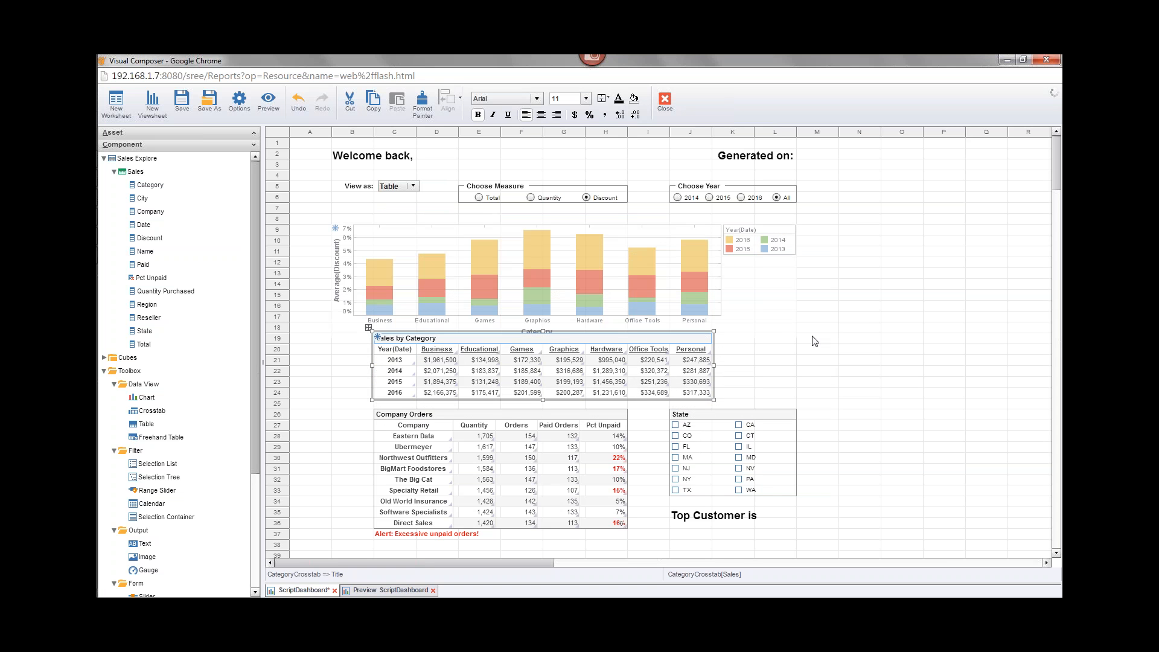
pyautogui.click(890, 328)
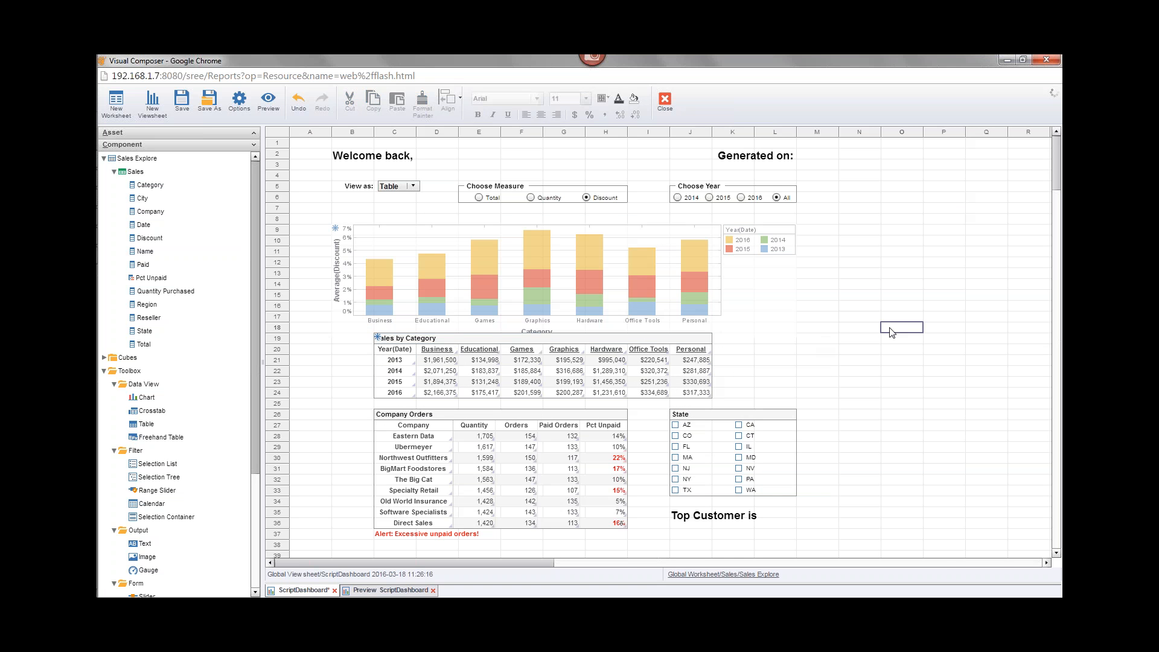
pyautogui.click(520, 302)
pyautogui.click(352, 393)
pyautogui.click(508, 238)
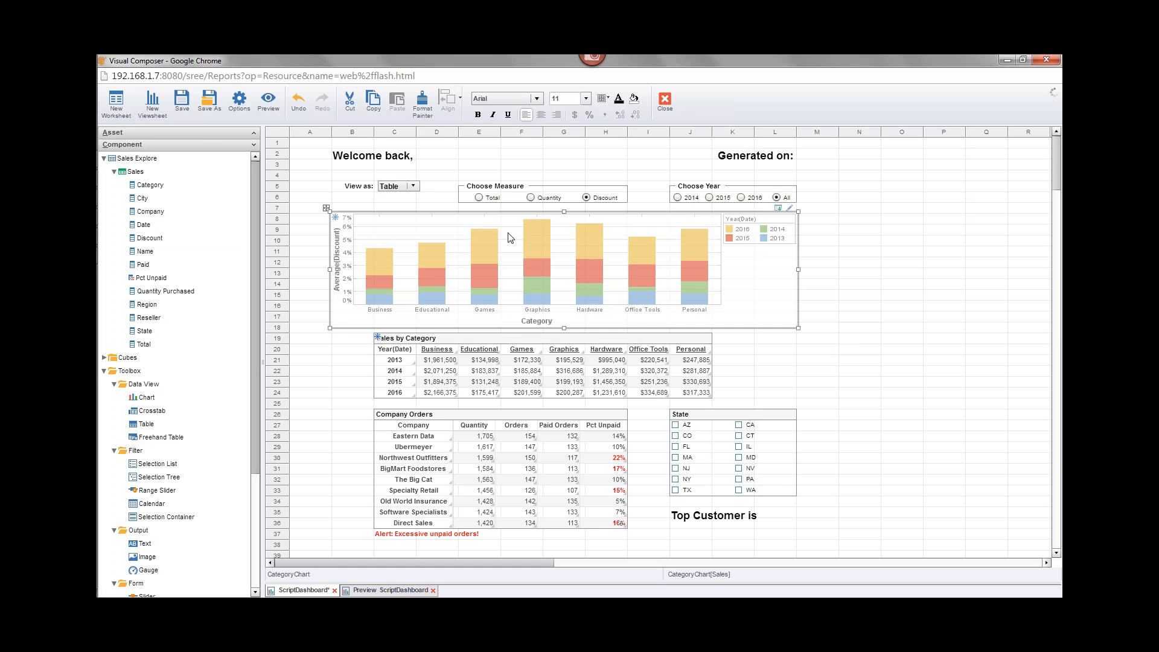
# - Save the dashboard and select the Choose Year filter
pyautogui.click(899, 262)
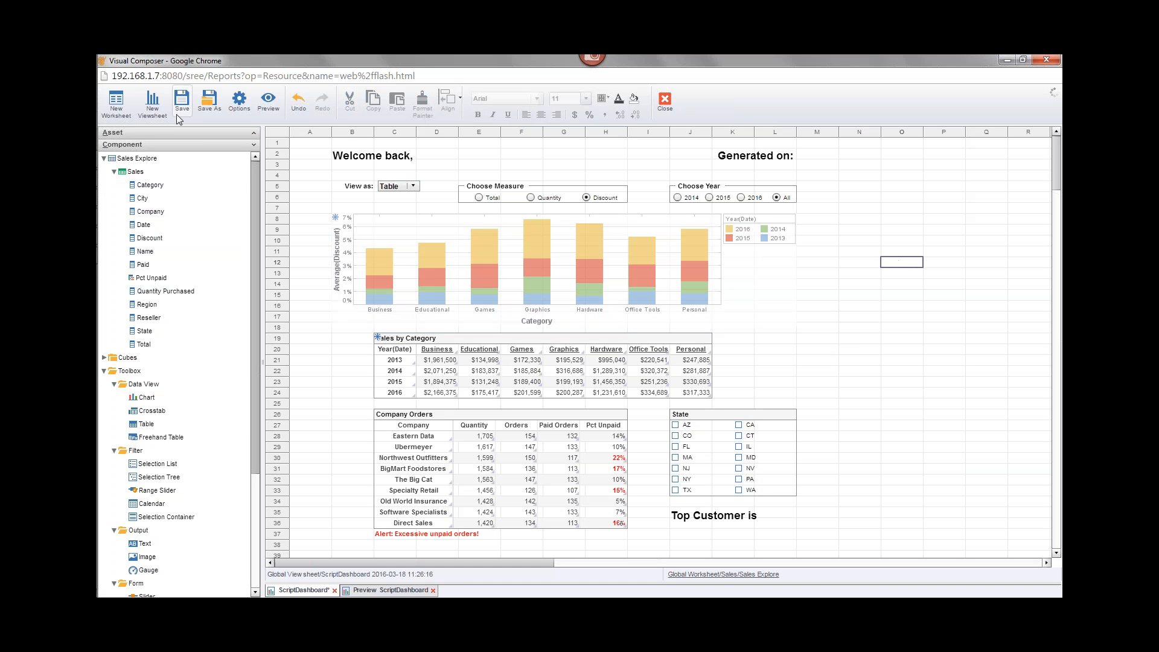
pyautogui.hotkey('ctrl', 's')
pyautogui.click(735, 191)
pyautogui.click(734, 191)
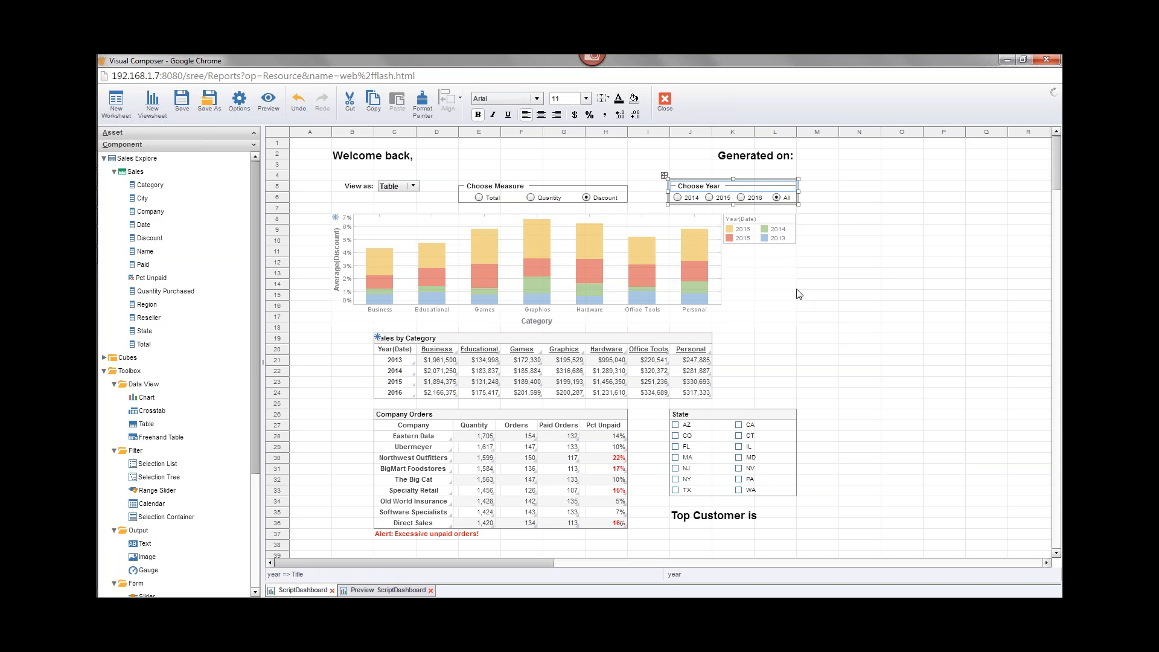
pyautogui.click(880, 265)
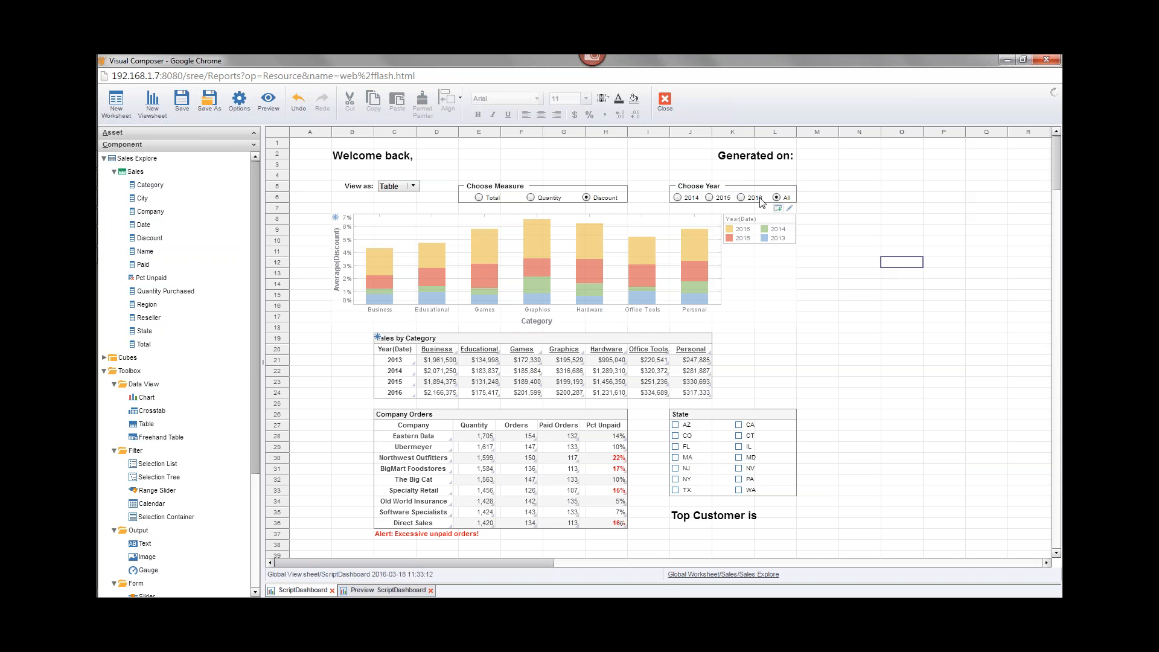
pyautogui.click(707, 185)
pyautogui.moveTo(649, 302)
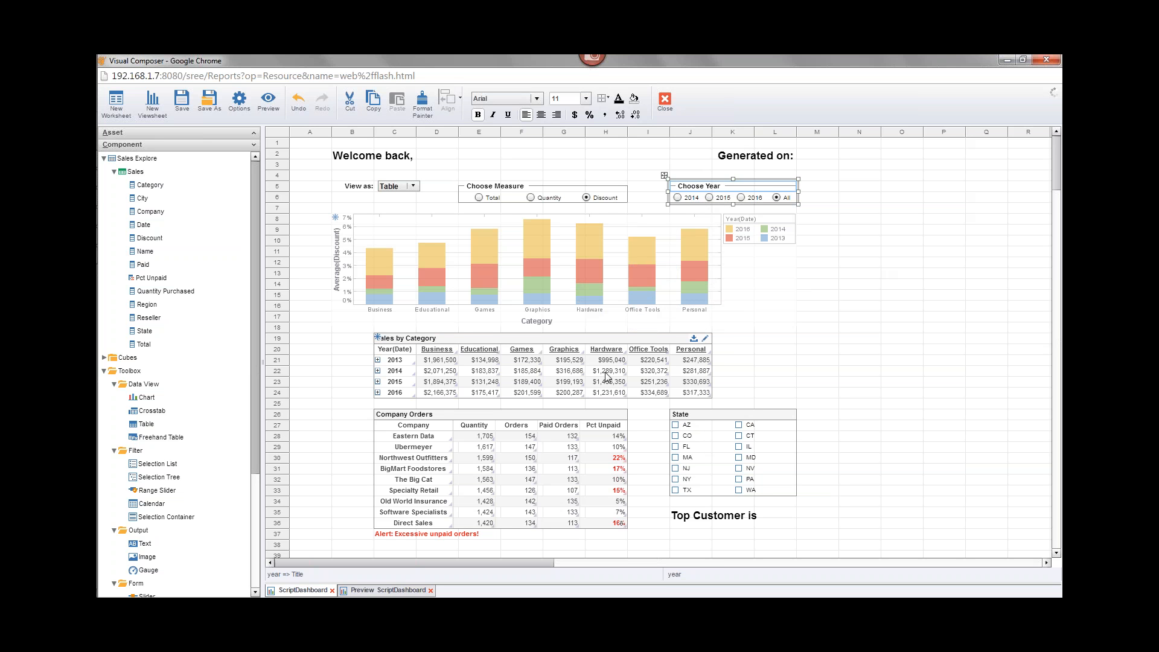
pyautogui.moveTo(606, 374)
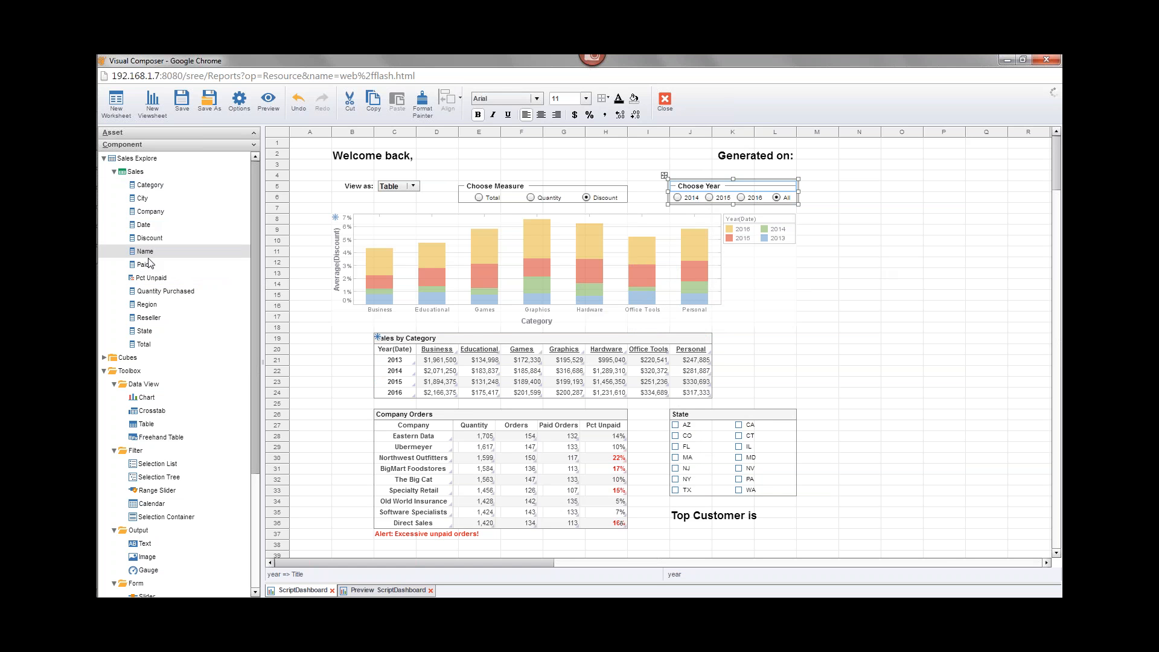
# - Add a range slider for the Date field in the empty area beside the crosstab, and set its range to 2014 Feb through 2015 Jul
pyautogui.click(143, 225)
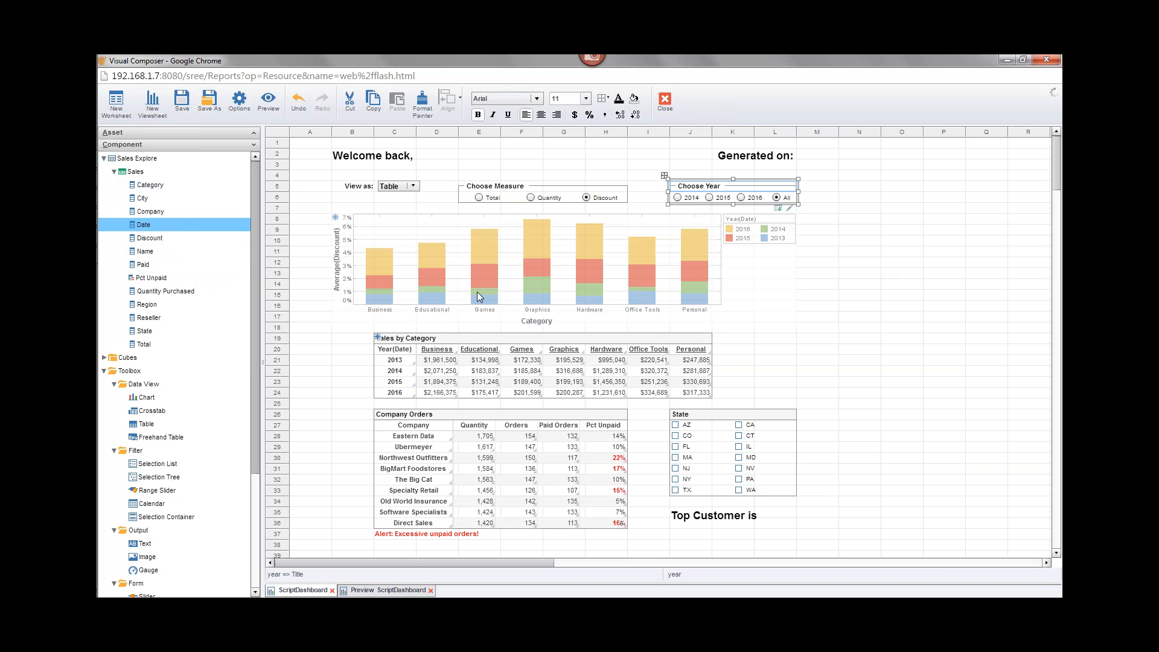
pyautogui.click(145, 225)
pyautogui.moveTo(148, 225); pyautogui.dragTo(852, 313)
pyautogui.click(888, 326)
pyautogui.moveTo(925, 322); pyautogui.dragTo(1020, 327)
pyautogui.moveTo(838, 322); pyautogui.dragTo(900, 322)
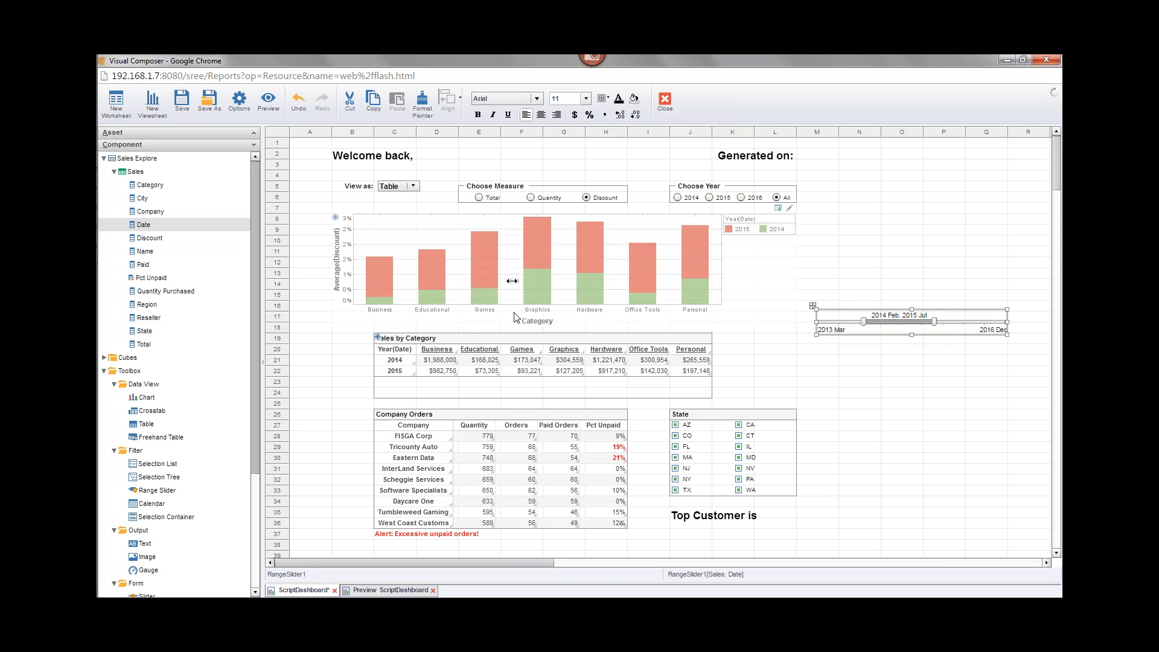
# - Delete the Date range slider from the dashboard
pyautogui.moveTo(554, 372)
pyautogui.click(945, 371)
pyautogui.press('Delete')
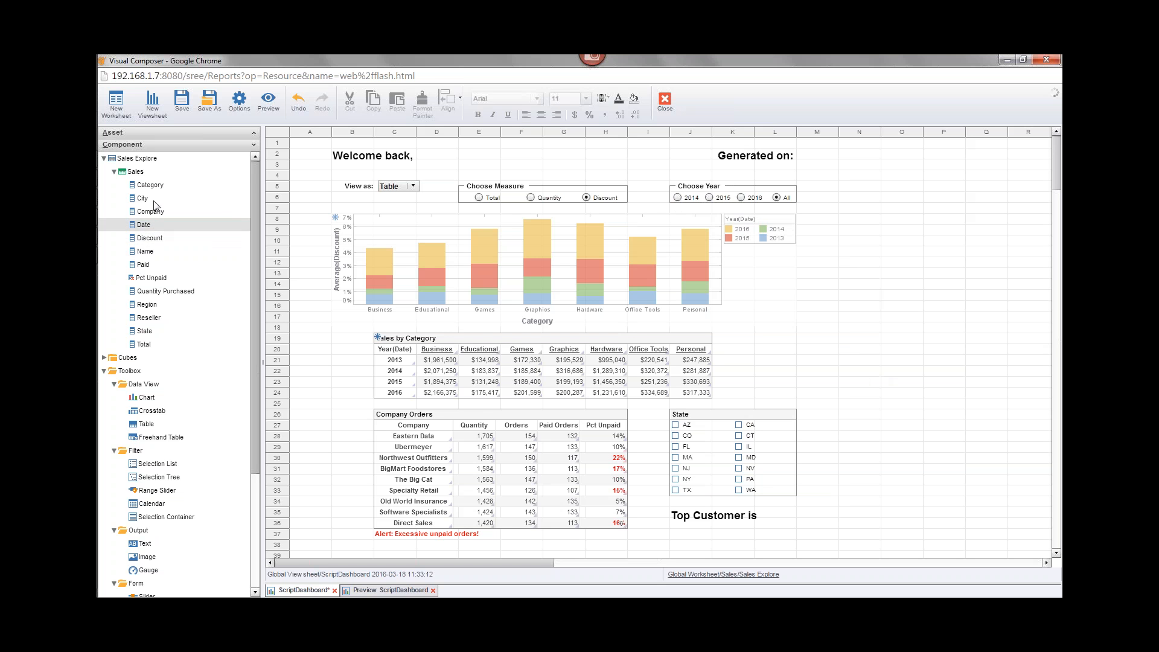
# - Create a new calculated field named Year on the Sales table, calculated from Detail, and proceed to its formula
pyautogui.click(144, 224)
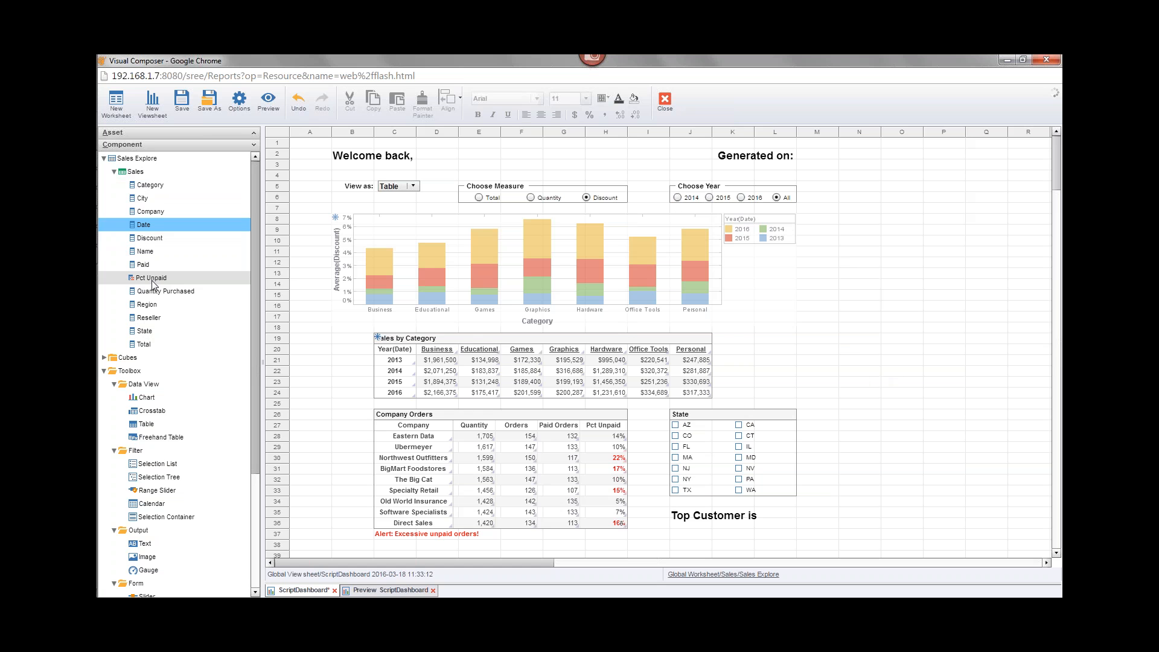
pyautogui.rightClick(151, 176)
pyautogui.click(193, 183)
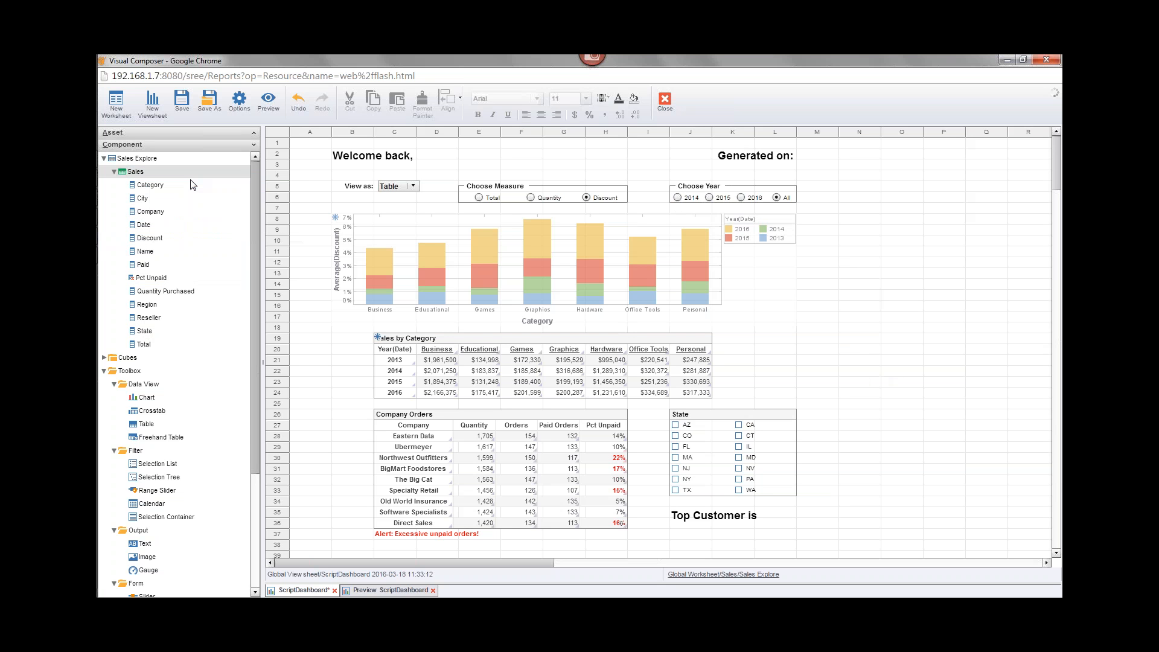
pyautogui.press('Escape')
pyautogui.rightClick(150, 175)
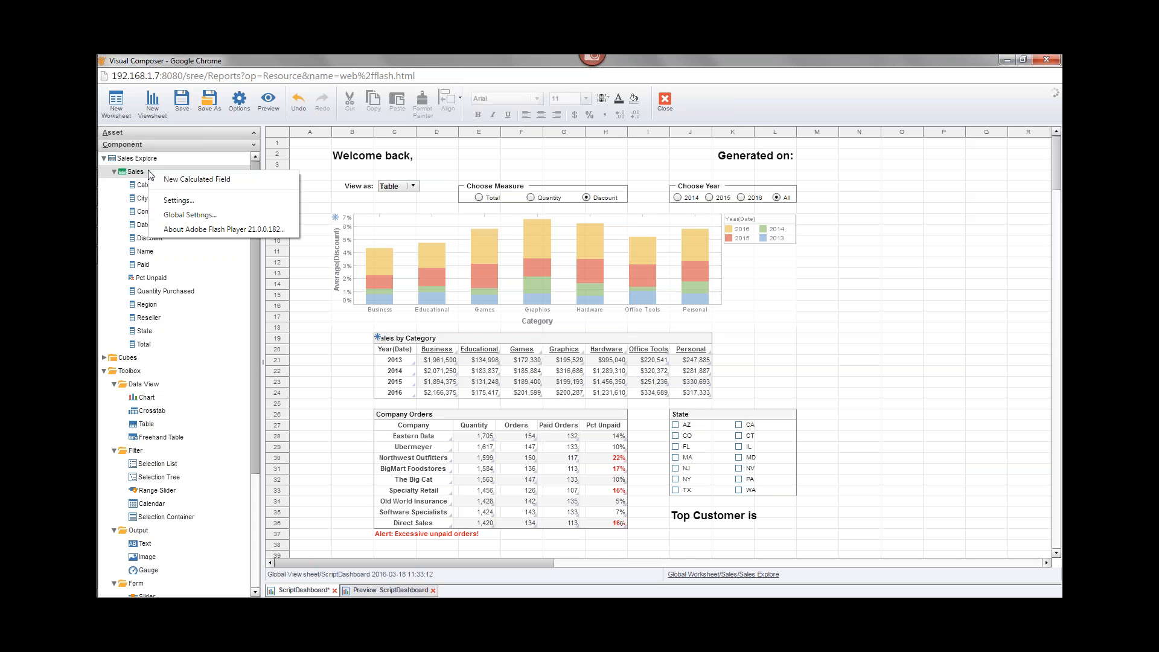
pyautogui.click(246, 181)
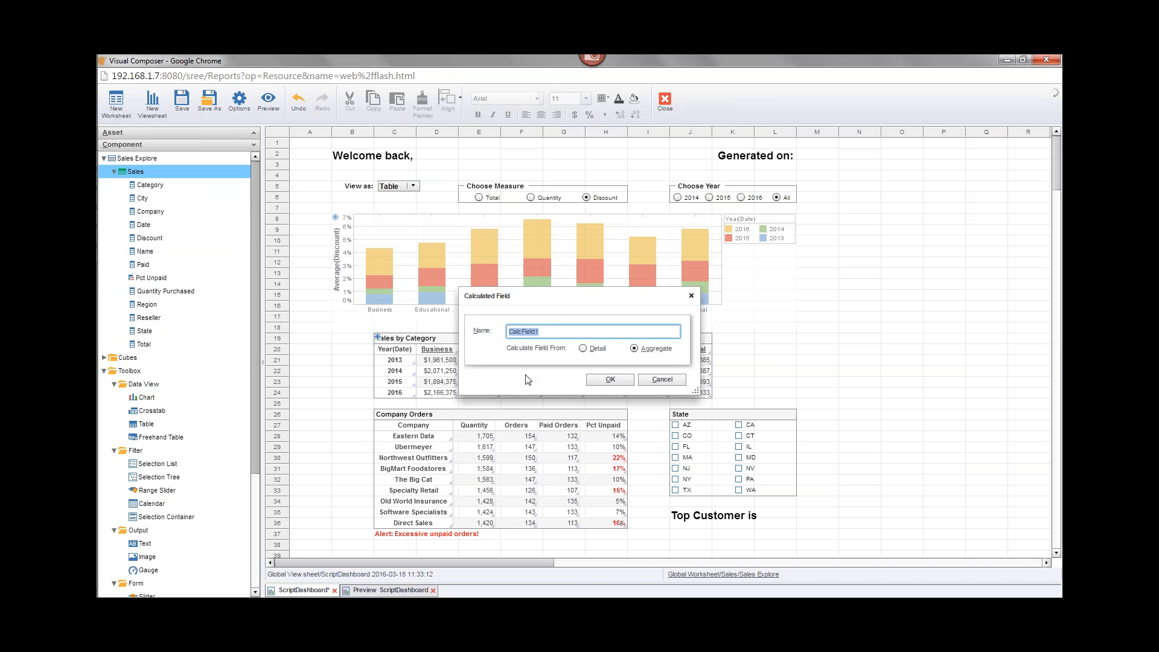
pyautogui.click(583, 348)
pyautogui.click(534, 333)
pyautogui.tripleClick(535, 331)
pyautogui.write('Year')
pyautogui.click(560, 313)
pyautogui.click(622, 381)
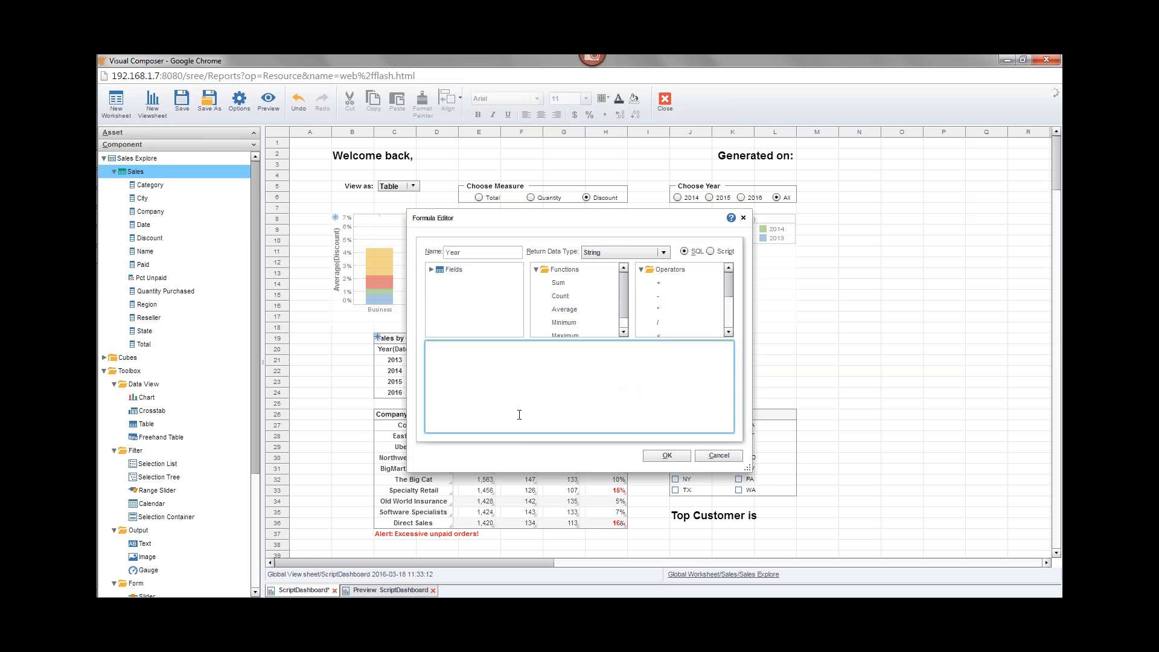
# - Enter CALC.year() as the Year field's formula and set the formula type to Script
pyautogui.write('CALC.year')
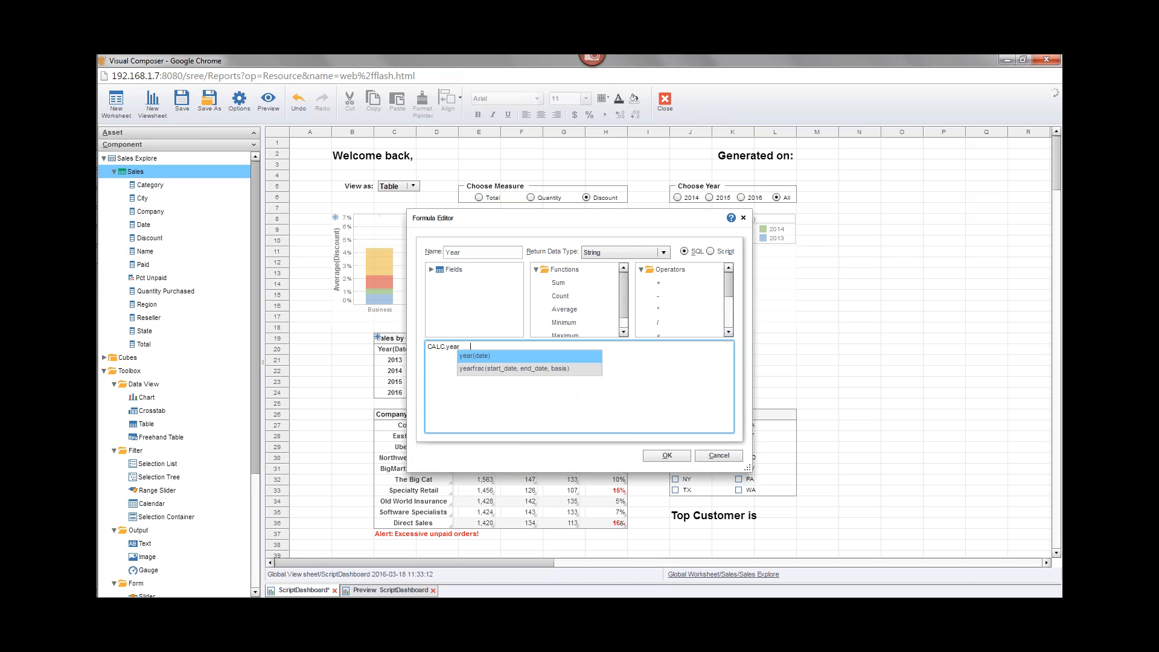
pyautogui.press('Return')
pyautogui.moveTo(429, 347); pyautogui.dragTo(462, 352)
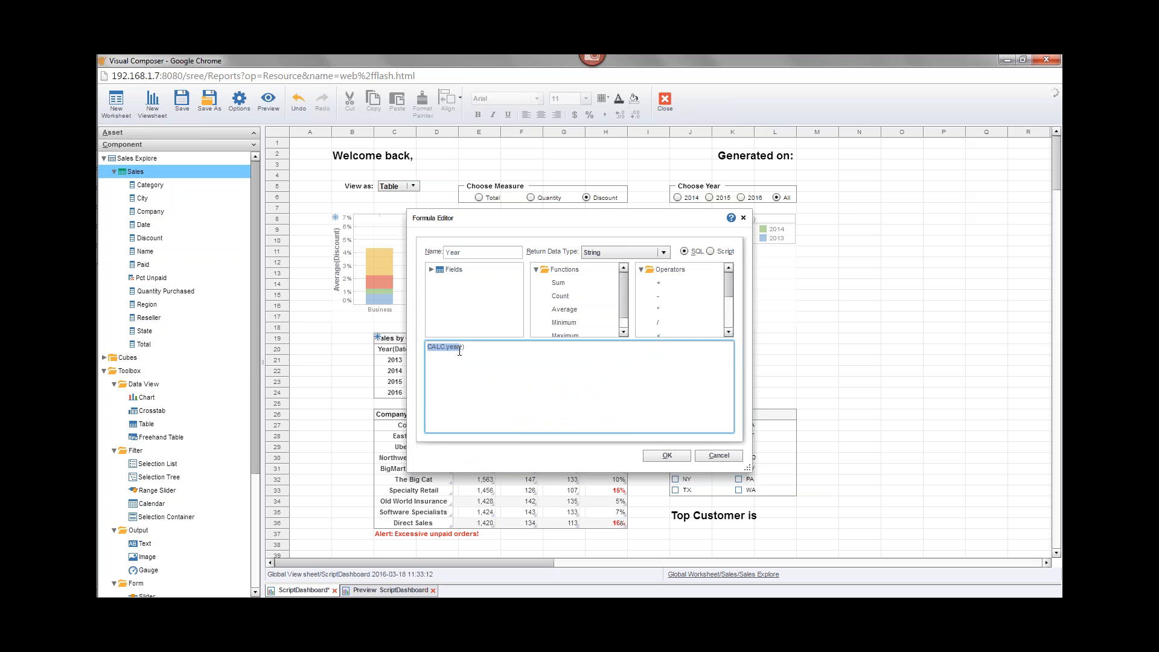
pyautogui.click(710, 251)
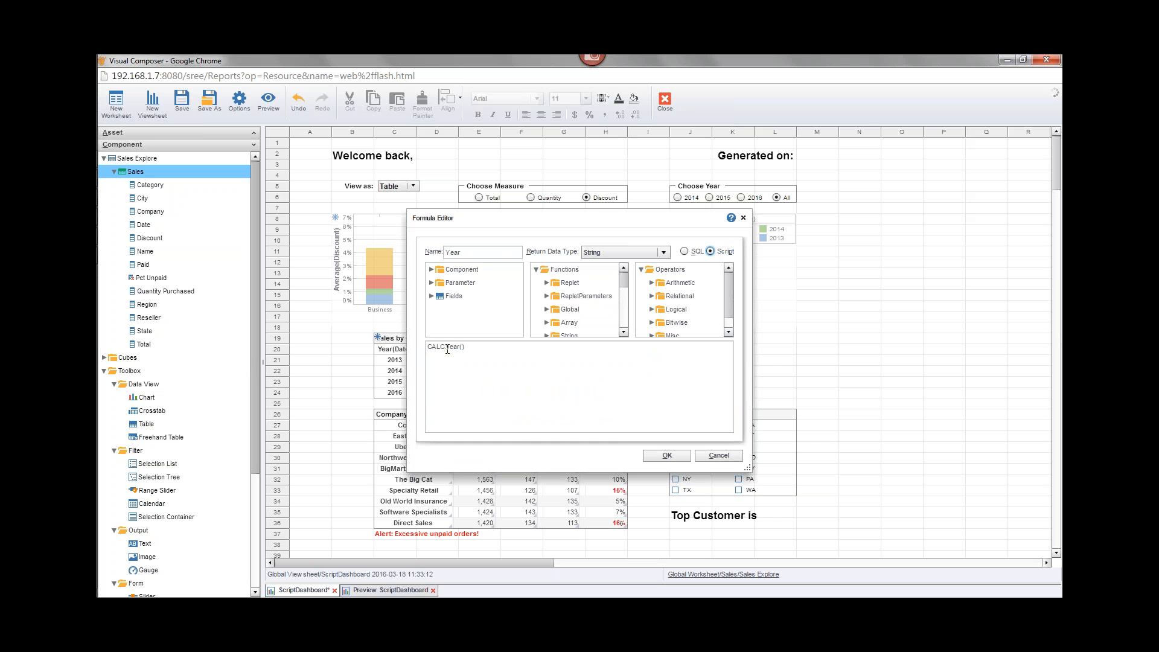
# - Look through the function library's Date and Calc(Date/Time) groups for the year(date) function
pyautogui.moveTo(622, 279); pyautogui.dragTo(626, 307)
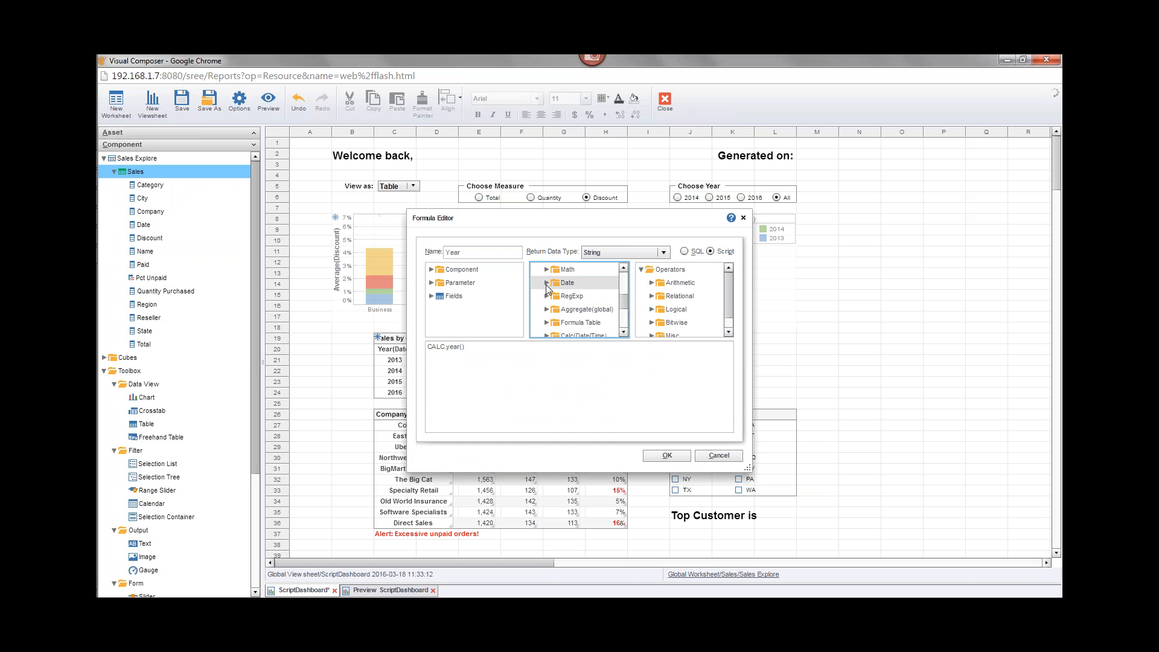
pyautogui.doubleClick(569, 283)
pyautogui.scroll(-4, 626, 301)
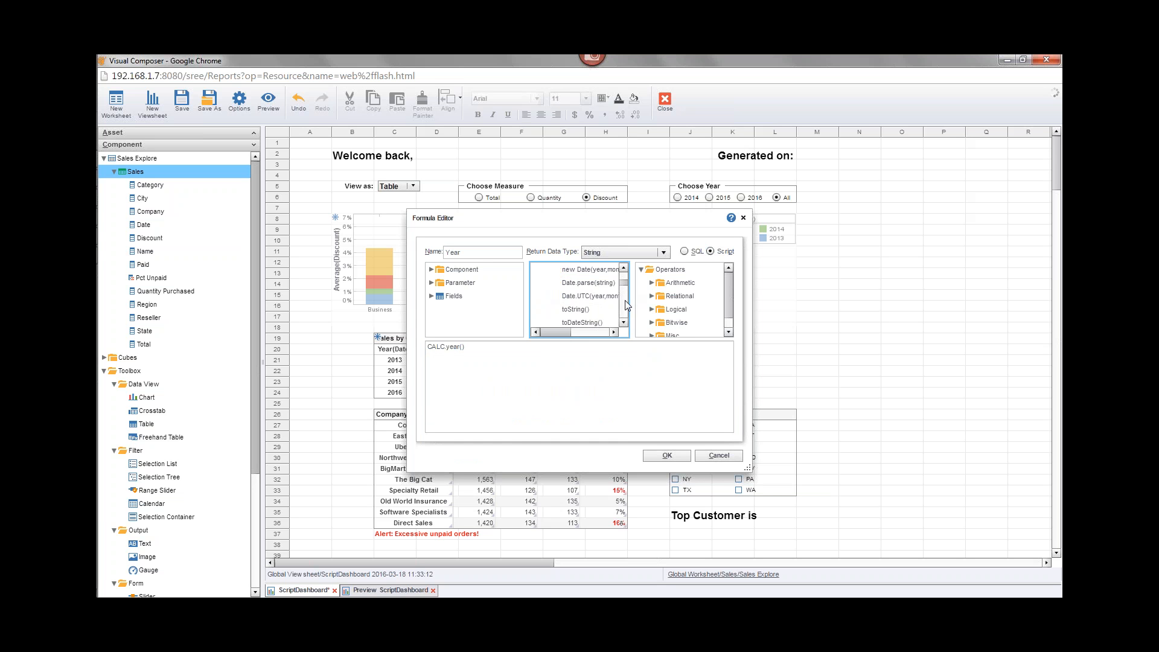
pyautogui.scroll(-1, 626, 308)
pyautogui.scroll(6, 626, 296)
pyautogui.scroll(-2, 627, 324)
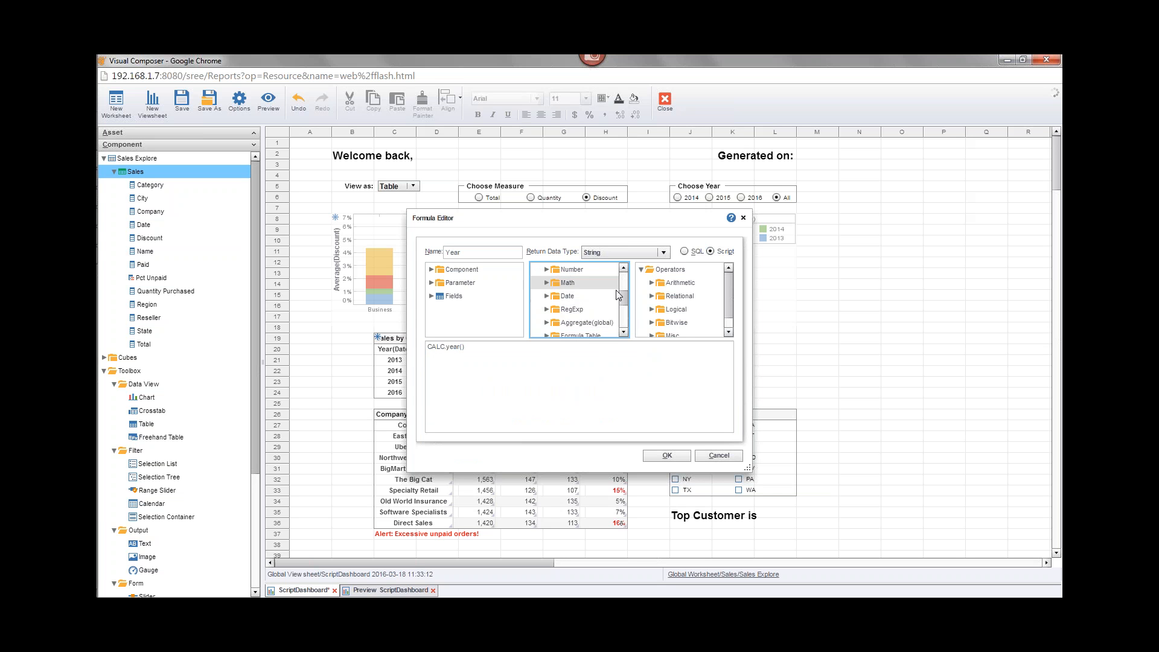
pyautogui.scroll(-2, 626, 302)
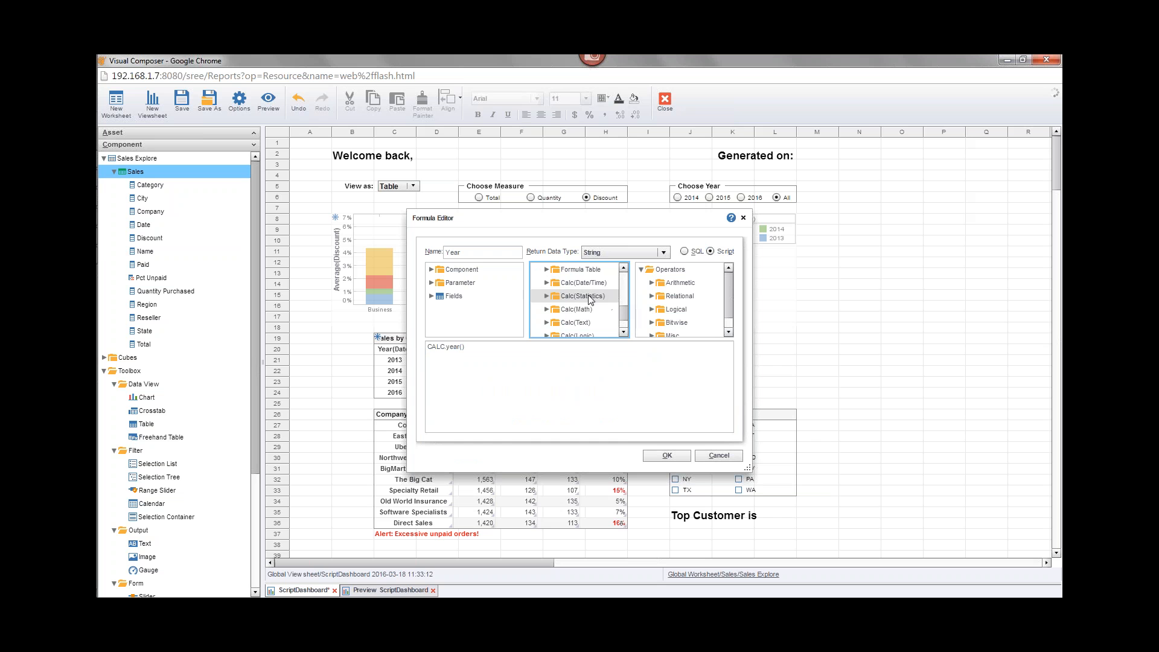
pyautogui.click(547, 284)
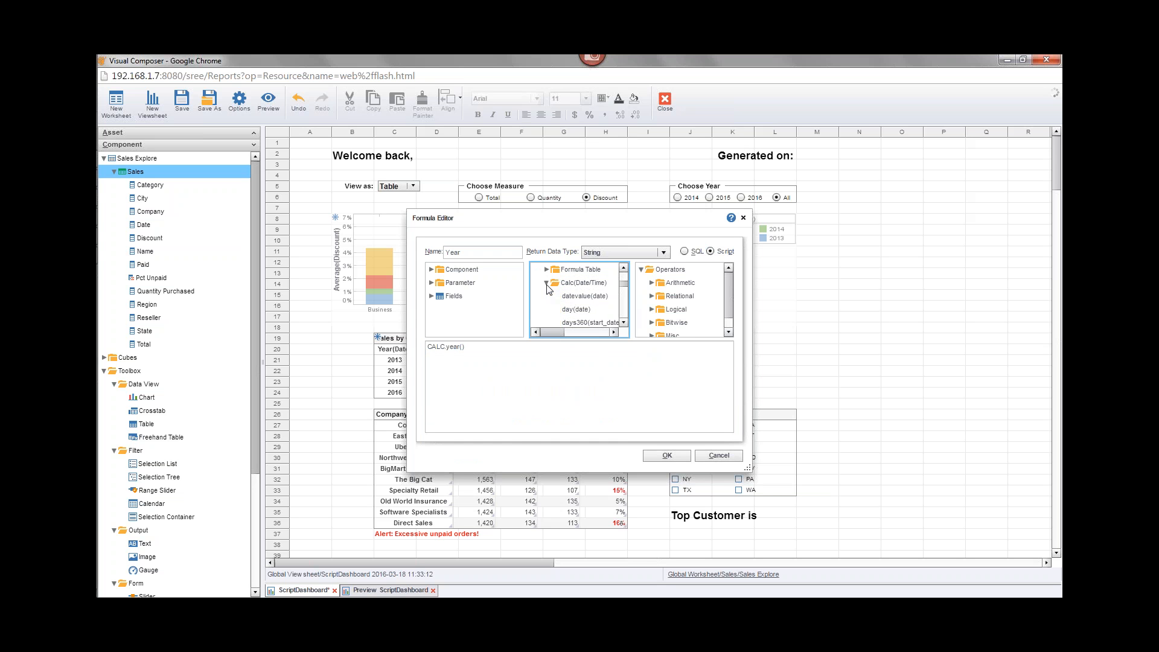
pyautogui.moveTo(625, 289); pyautogui.dragTo(624, 320)
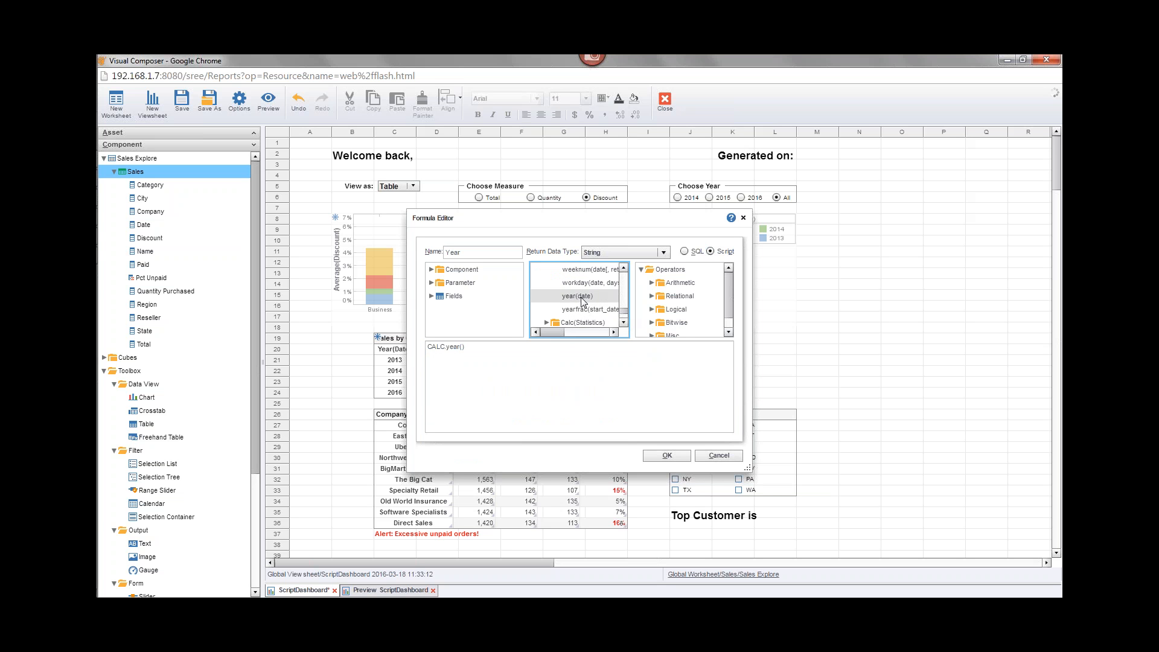
# - Insert the Date field as the argument of CALC.year and confirm the formula CALC.year(field['Date'])
pyautogui.click(463, 347)
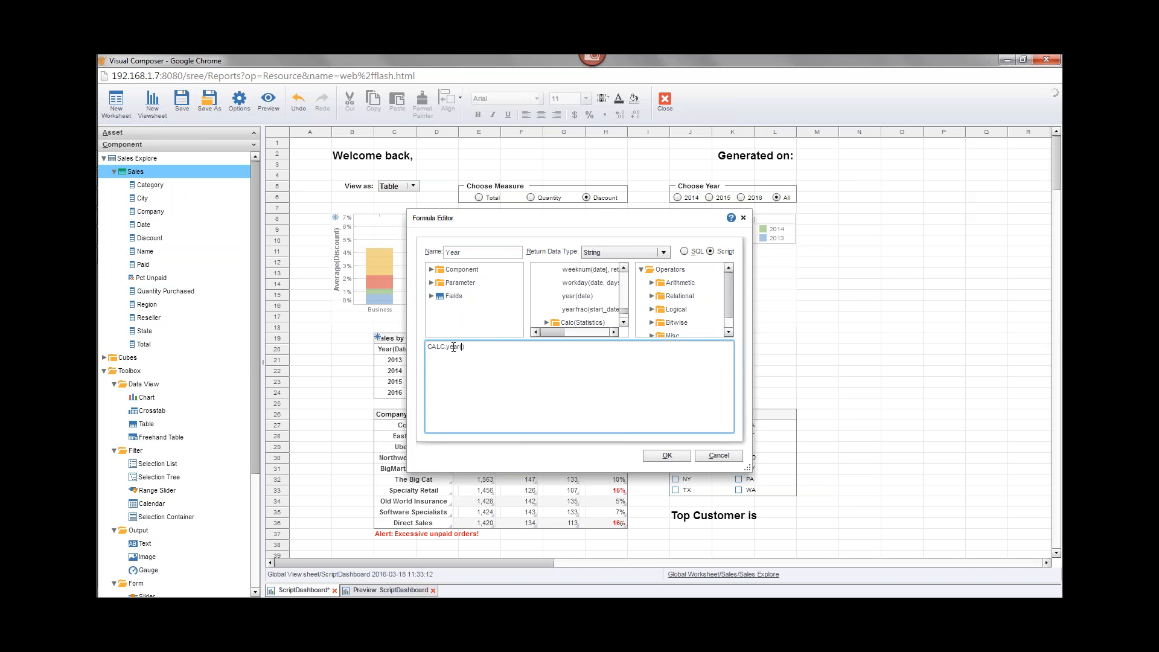
pyautogui.click(431, 295)
pyautogui.click(519, 289)
pyautogui.moveTo(520, 288); pyautogui.dragTo(519, 296)
pyautogui.click(487, 293)
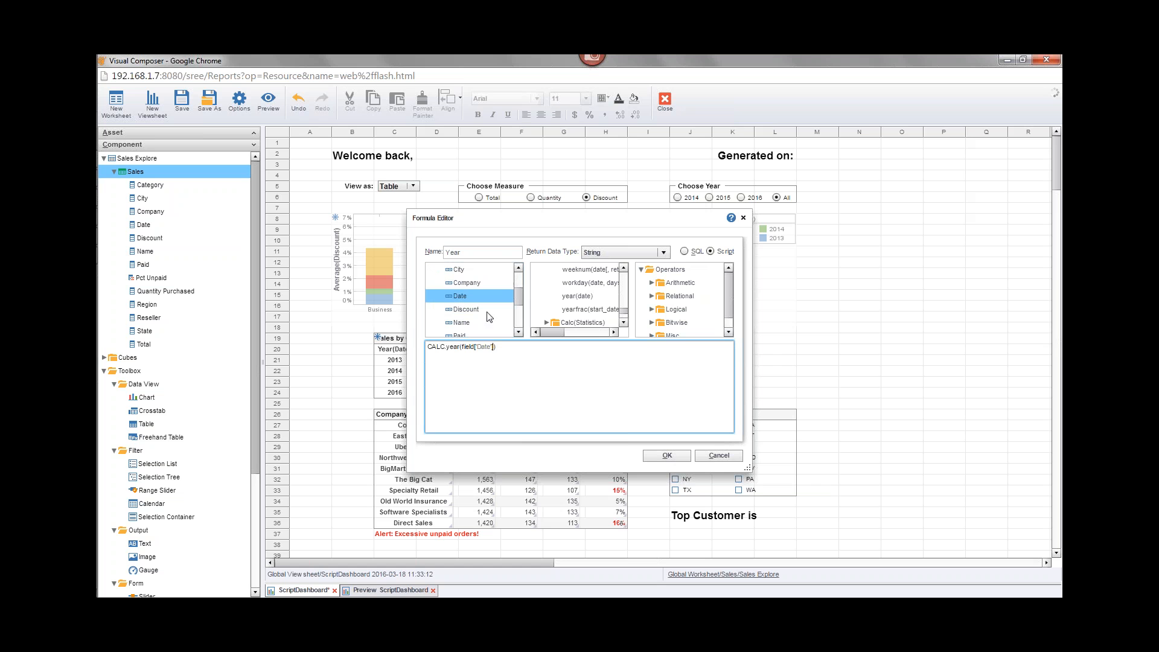
pyautogui.moveTo(430, 346); pyautogui.dragTo(506, 347)
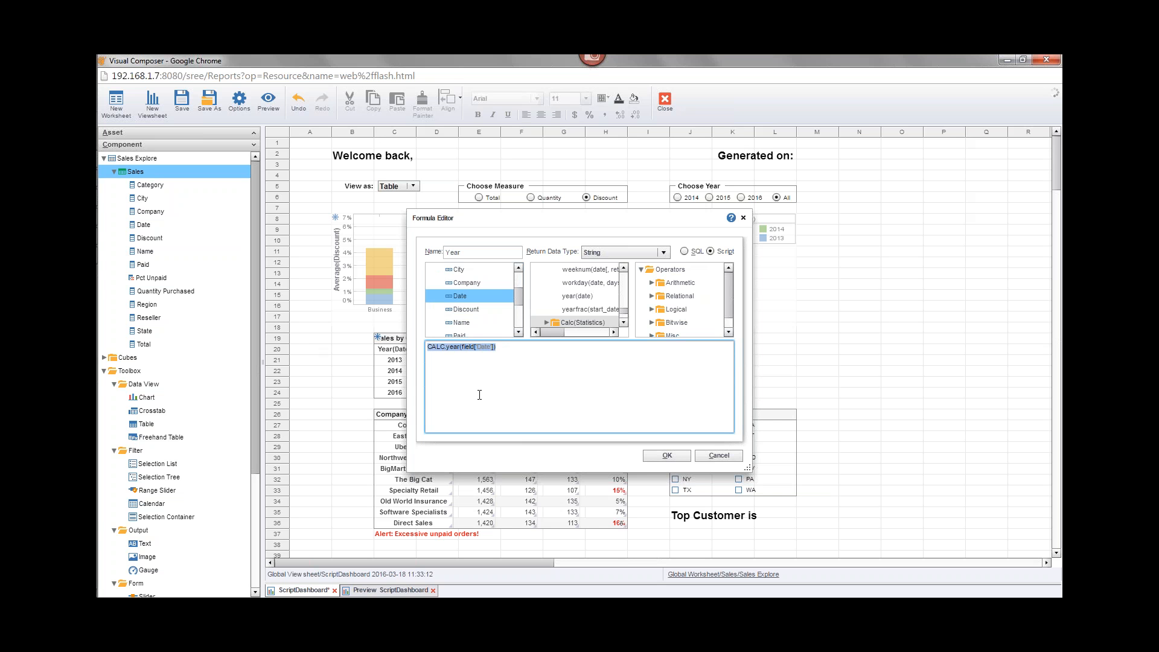
pyautogui.click(527, 364)
pyautogui.doubleClick(483, 346)
pyautogui.click(441, 347)
pyautogui.moveTo(428, 349); pyautogui.dragTo(459, 349)
pyautogui.click(665, 455)
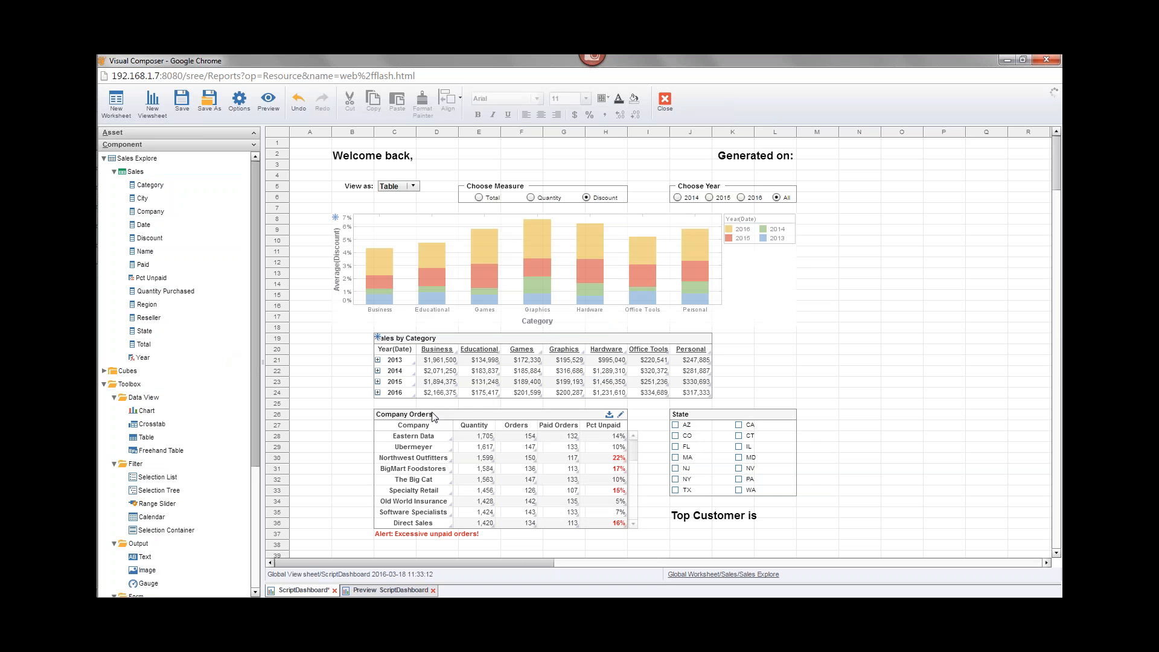
# - Add a selection list for the Year calculated field in the empty area beside the chart legend, and filter it to 2014
pyautogui.click(144, 357)
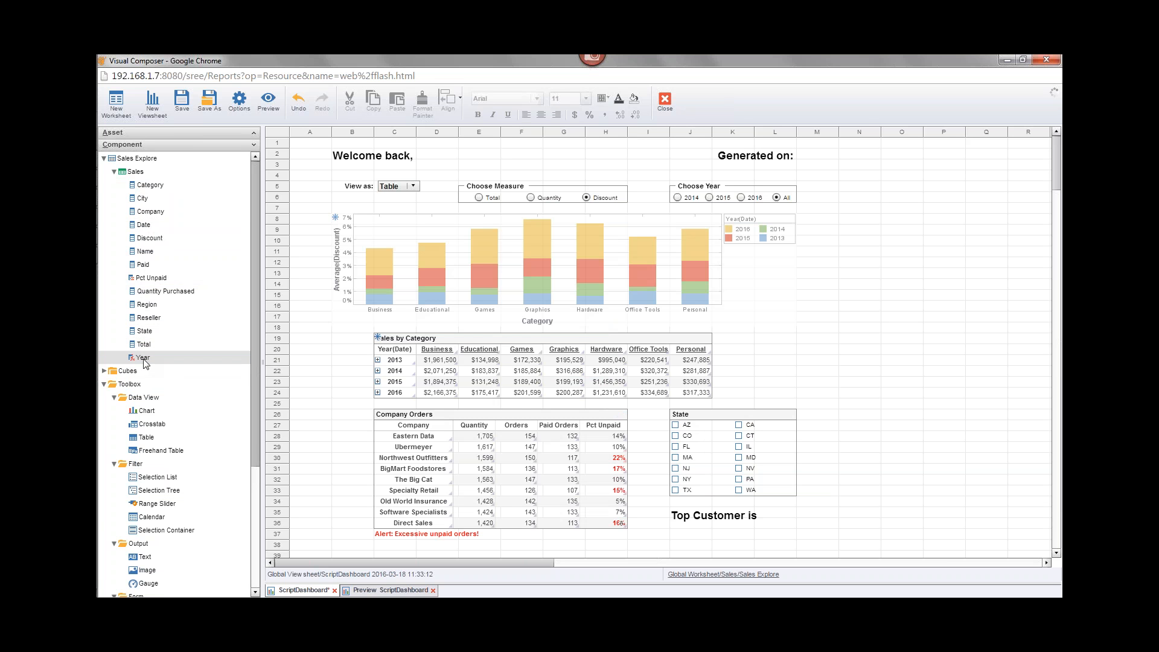
pyautogui.moveTo(145, 362); pyautogui.dragTo(867, 214)
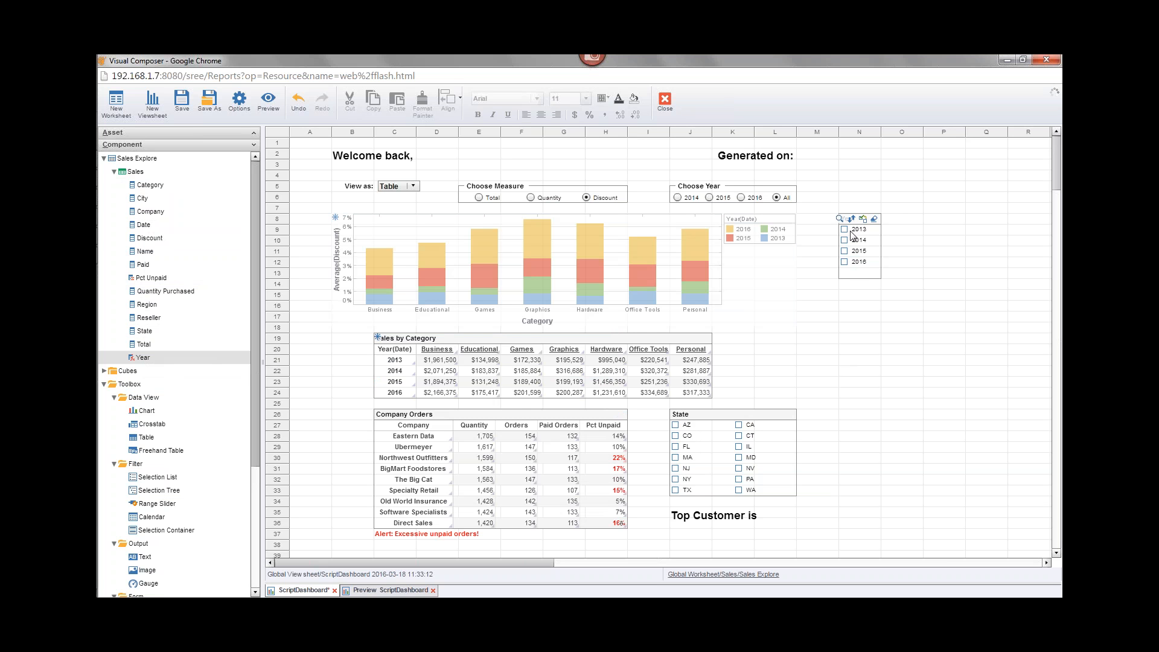
pyautogui.click(144, 359)
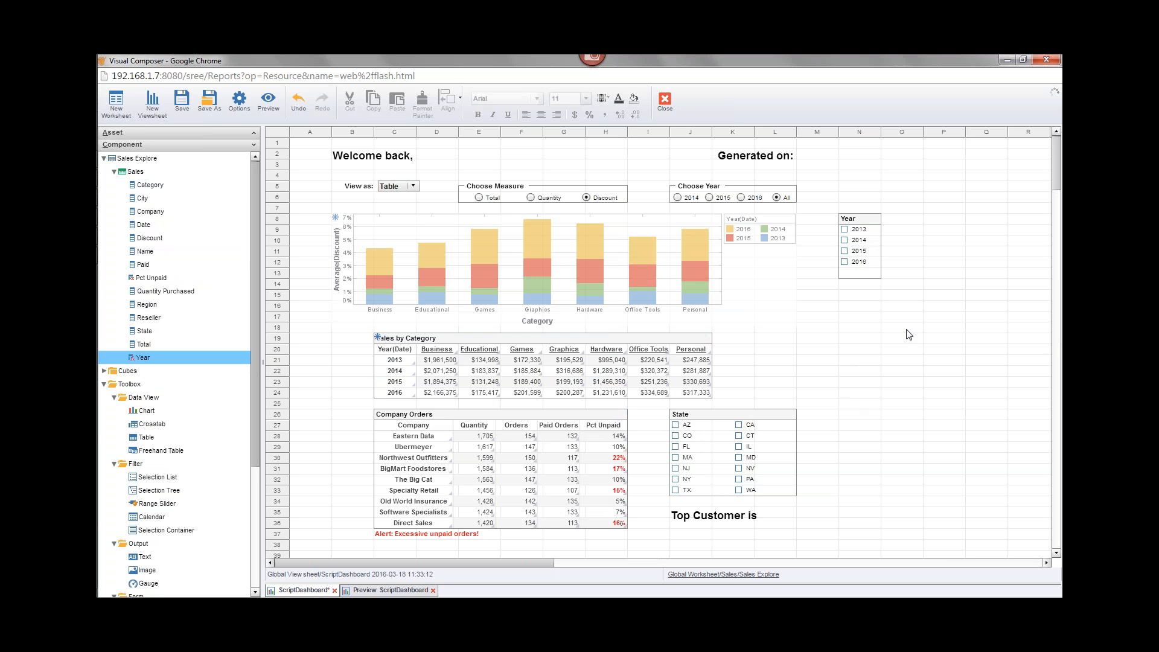
pyautogui.click(844, 240)
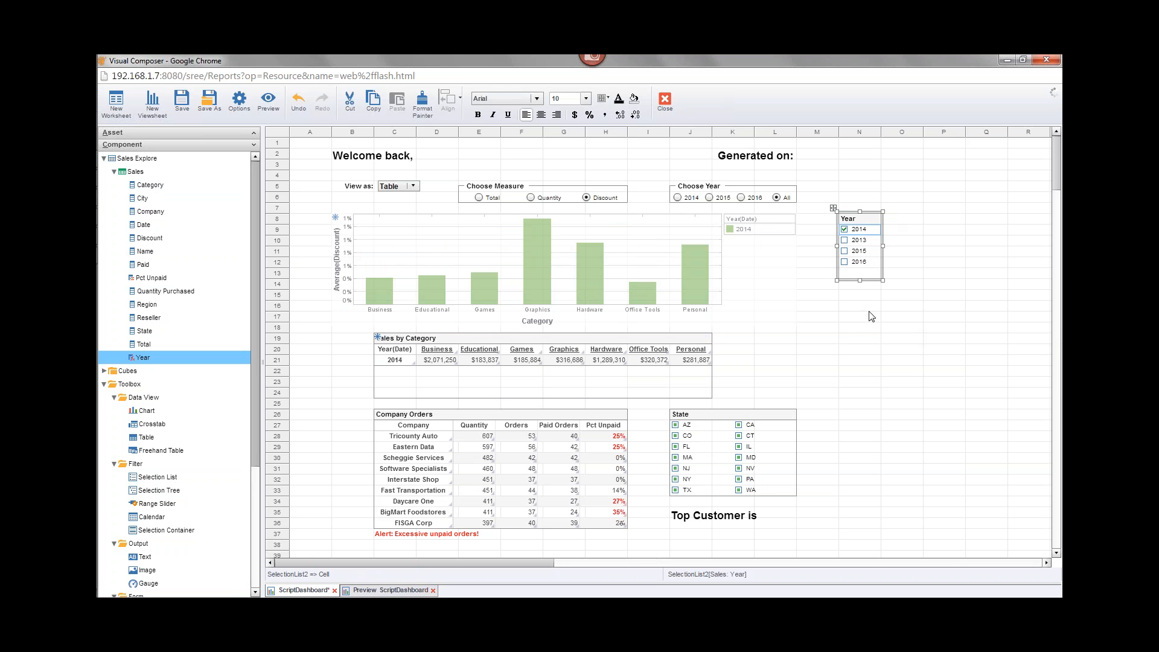
# - Delete the Year selection list from the dashboard and select the Choose Year radio buttons
pyautogui.moveTo(917, 310); pyautogui.dragTo(851, 254)
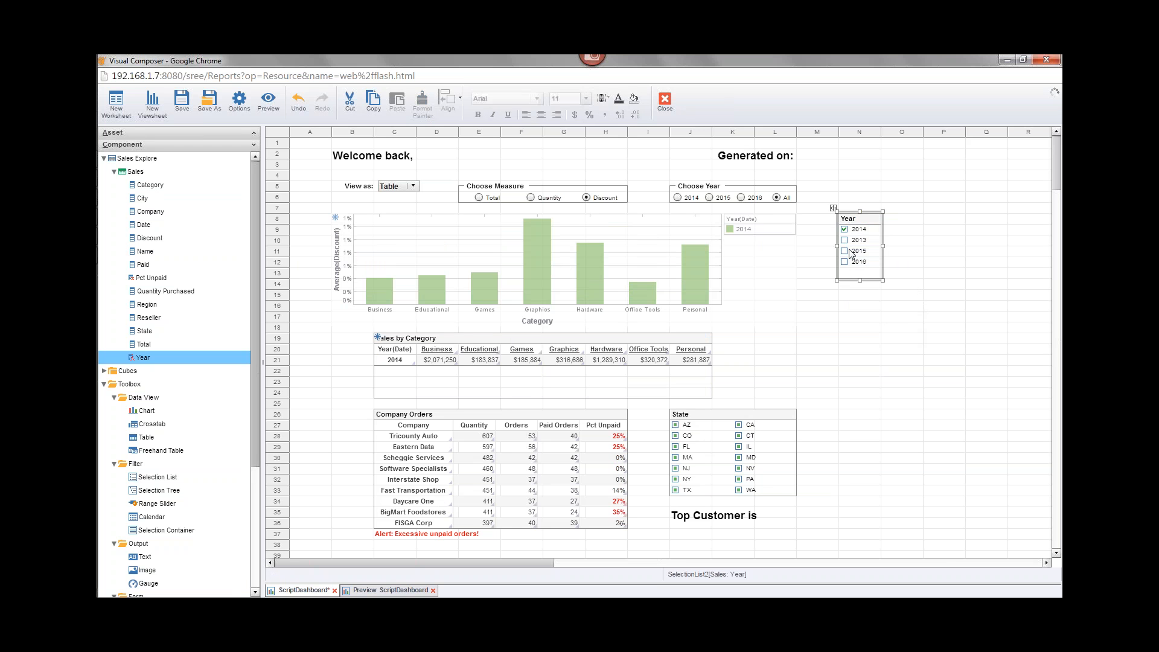
pyautogui.press('Delete')
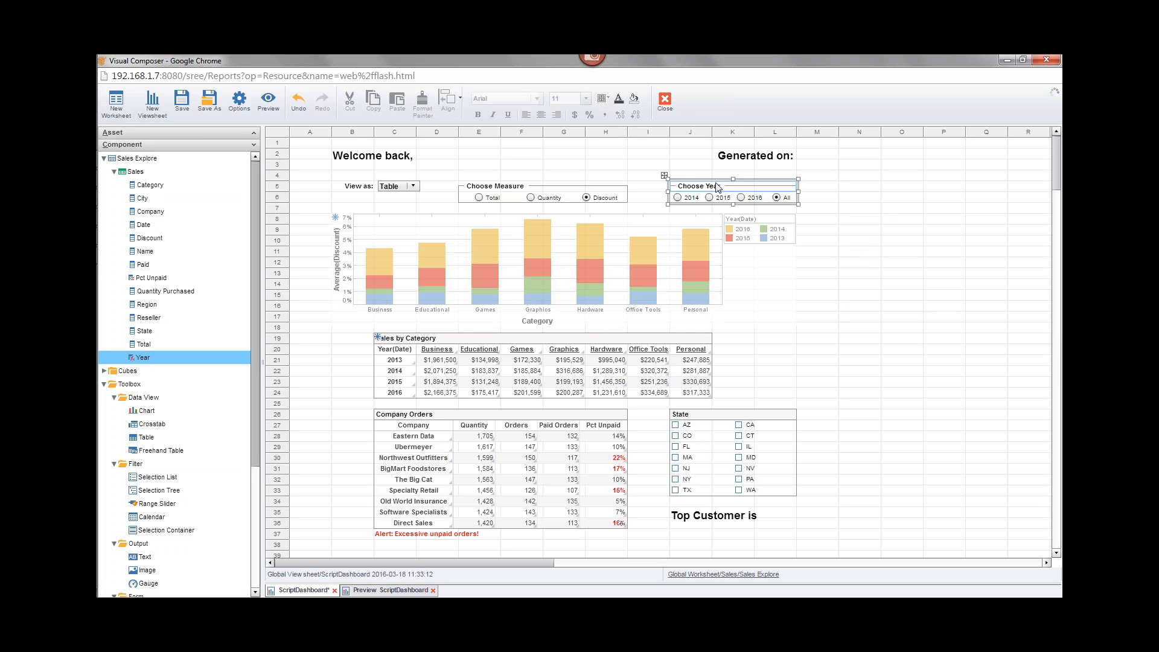
pyautogui.click(707, 190)
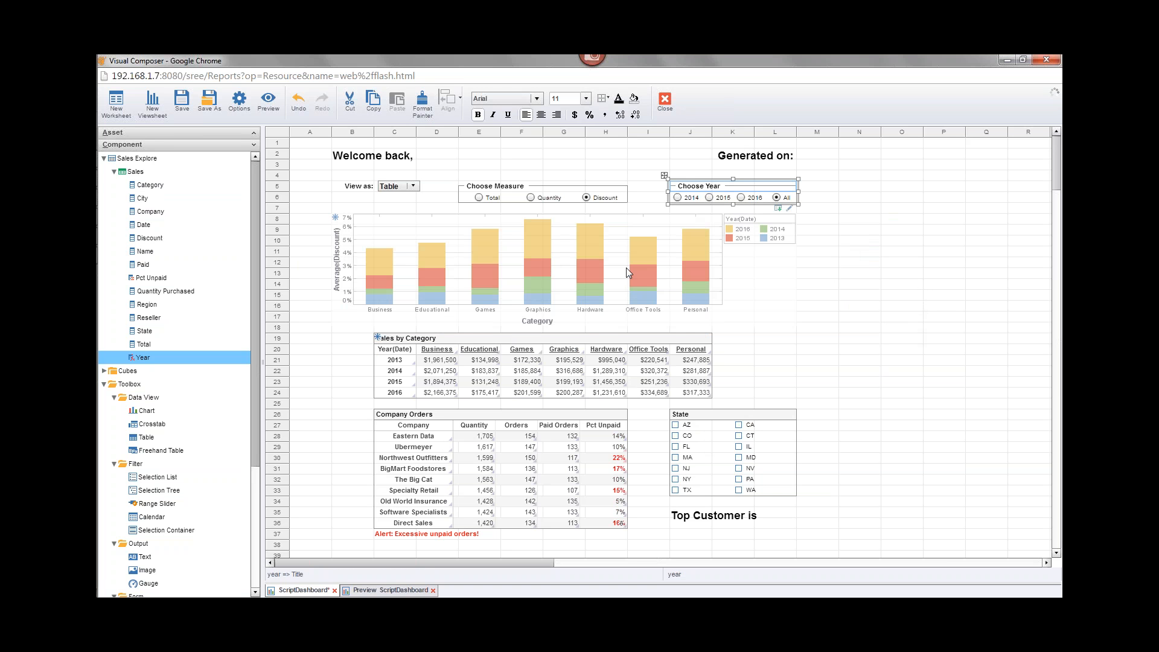
pyautogui.click(867, 352)
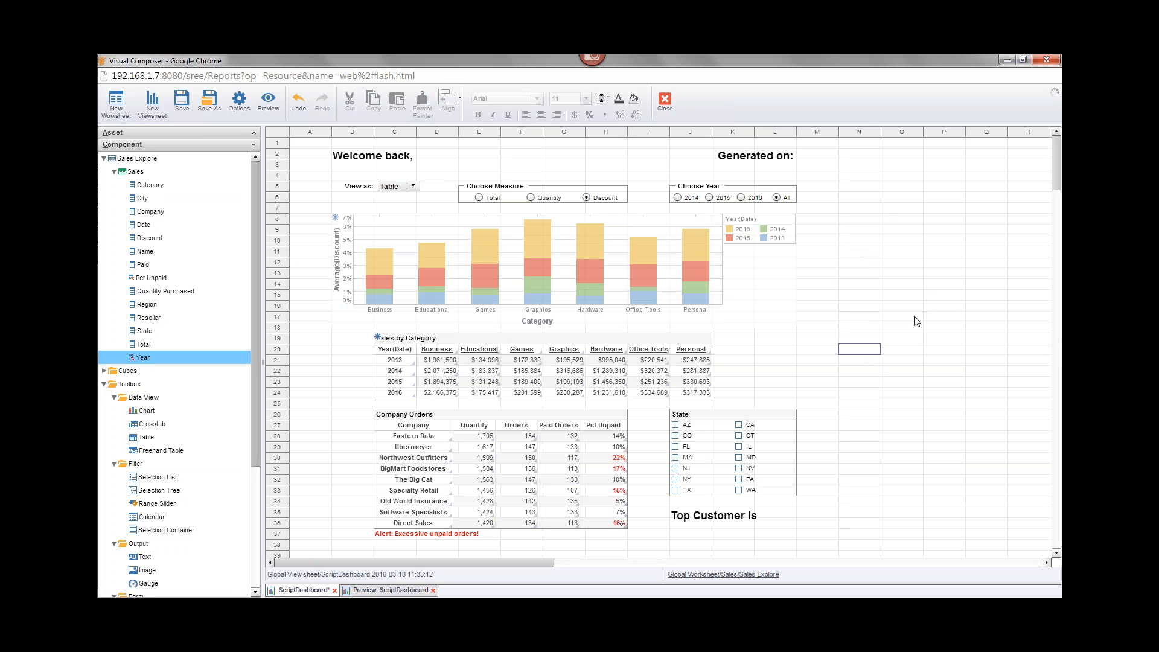
pyautogui.click(697, 188)
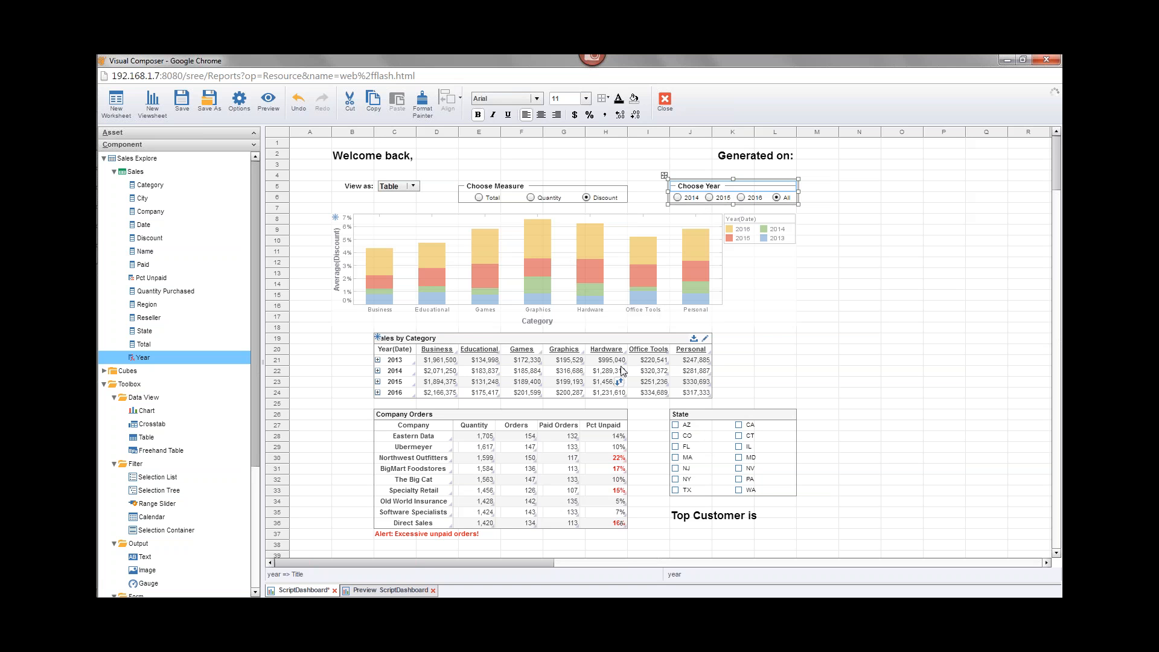
# - Open the condition settings of the category chart and set up a condition on Date with the operator between
pyautogui.click(615, 263)
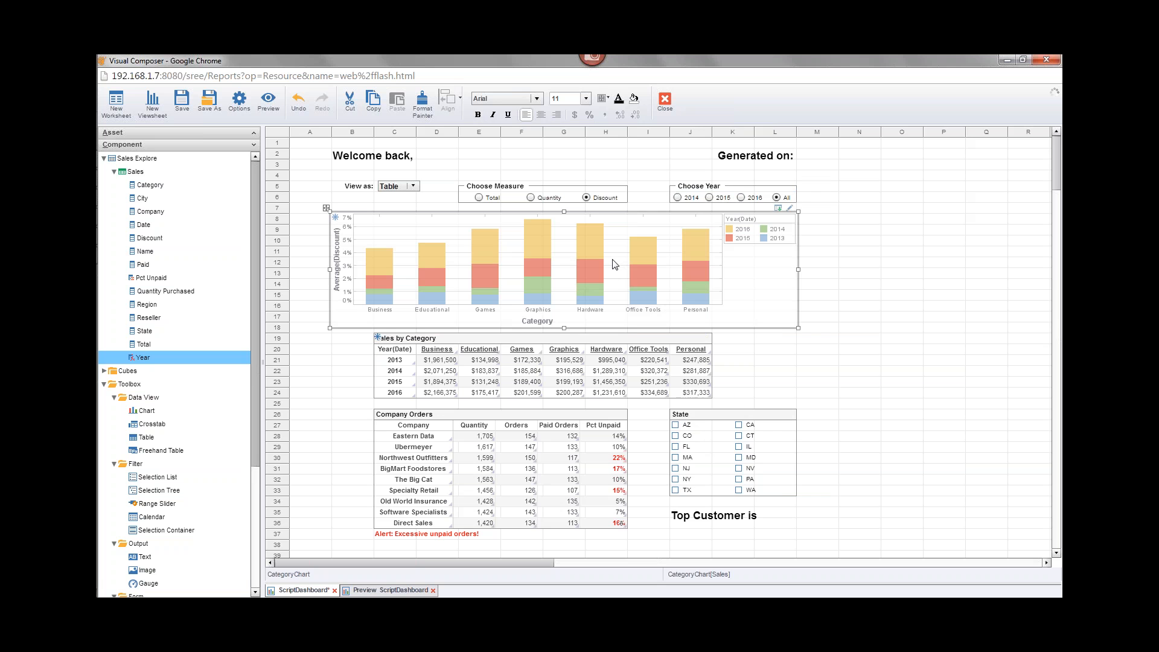
pyautogui.rightClick(615, 263)
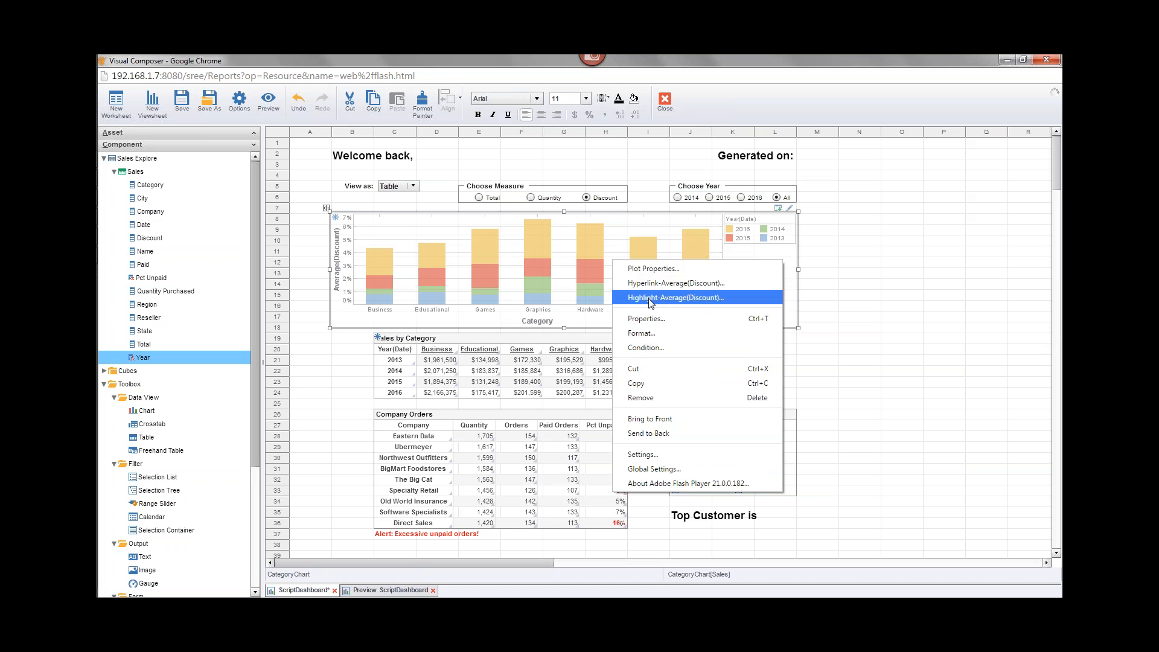
pyautogui.click(692, 354)
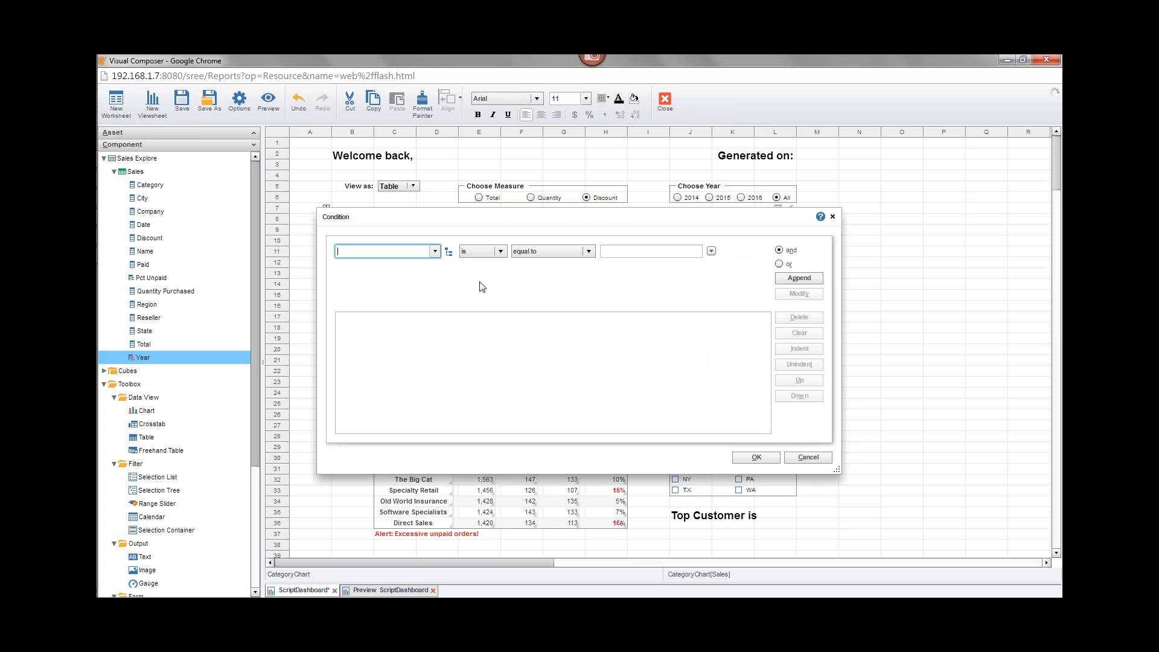
pyautogui.click(435, 251)
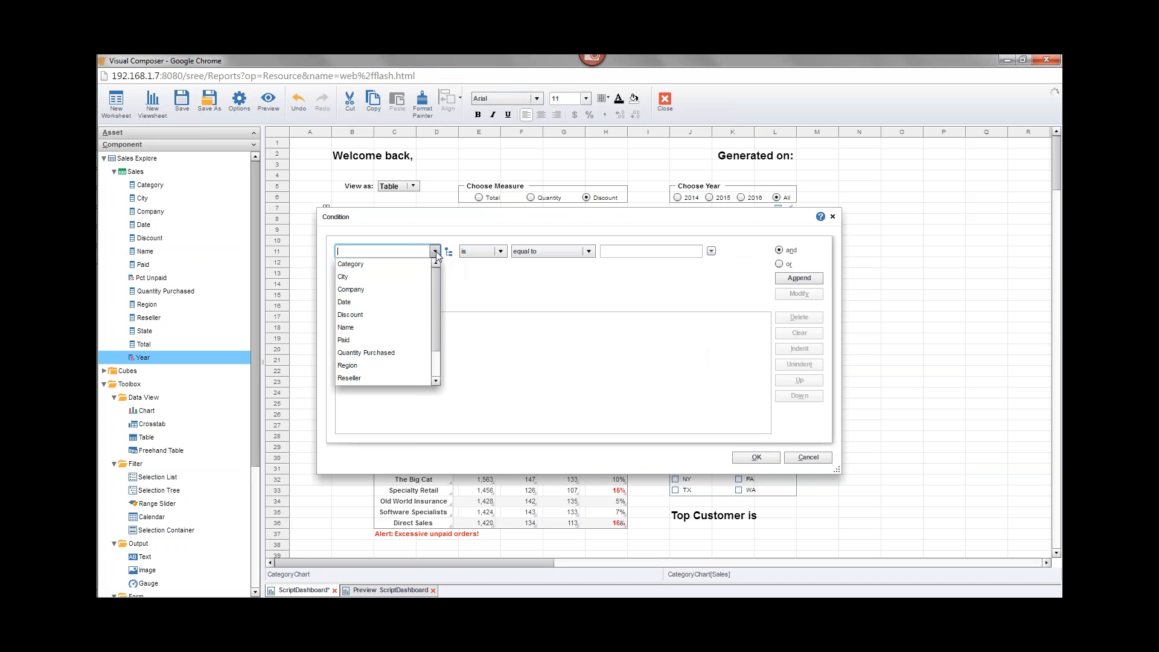
pyautogui.click(383, 302)
pyautogui.click(542, 252)
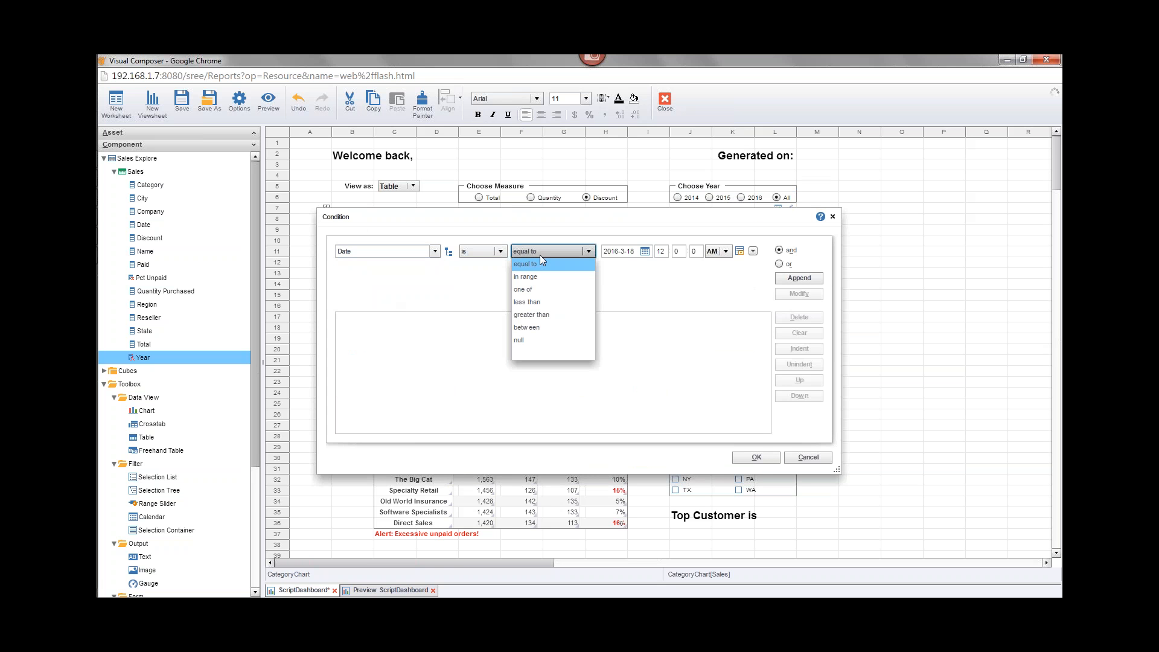
pyautogui.click(540, 331)
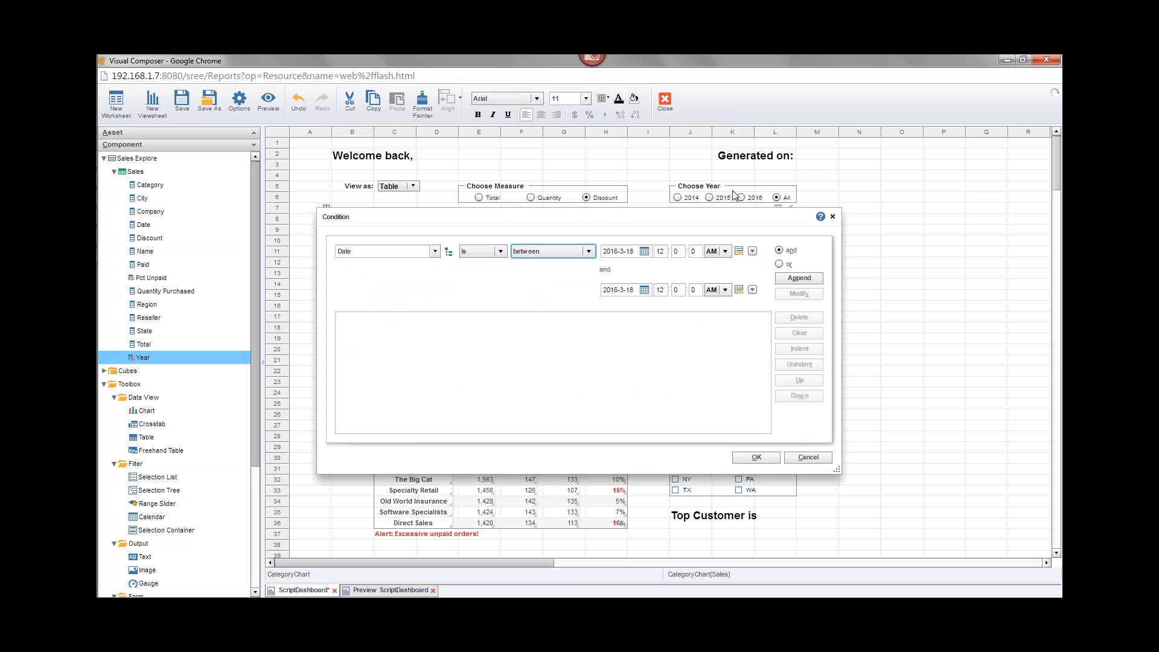
# - Change the value type of both bounds in the Date between condition to Variable
pyautogui.click(753, 252)
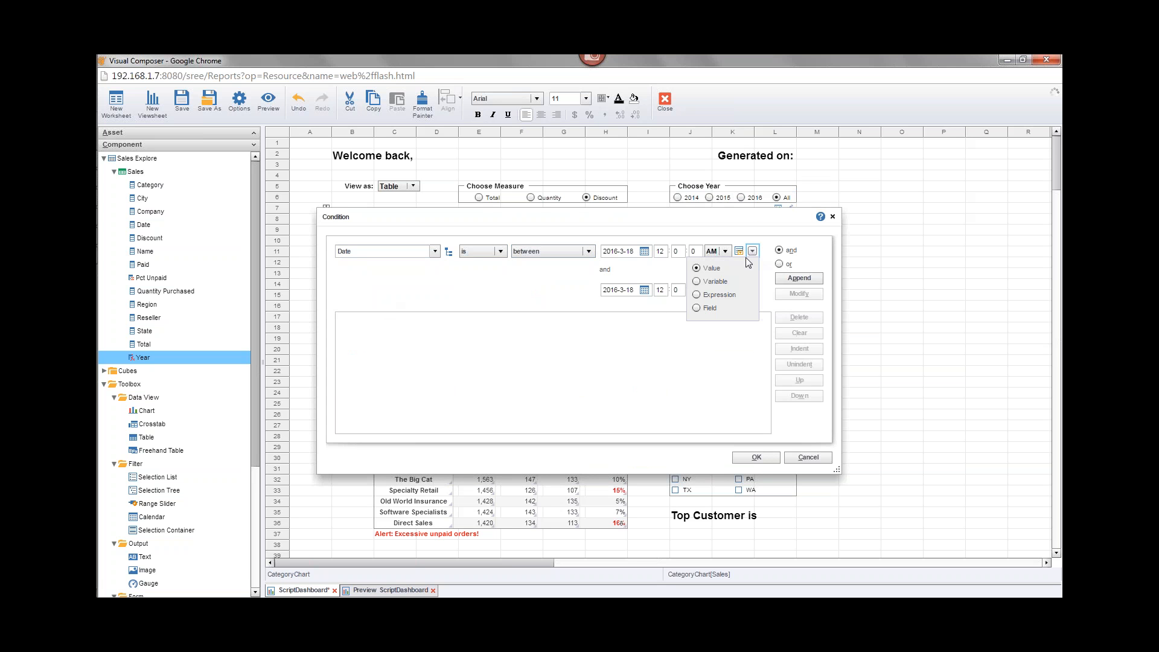
pyautogui.click(704, 281)
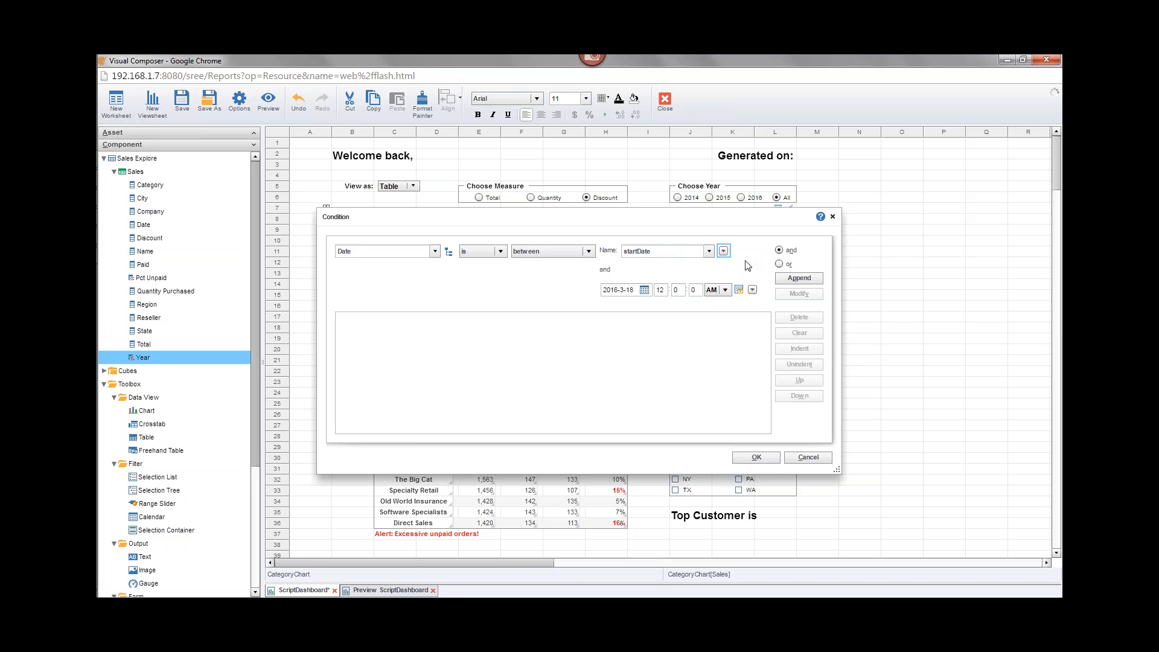
pyautogui.click(753, 290)
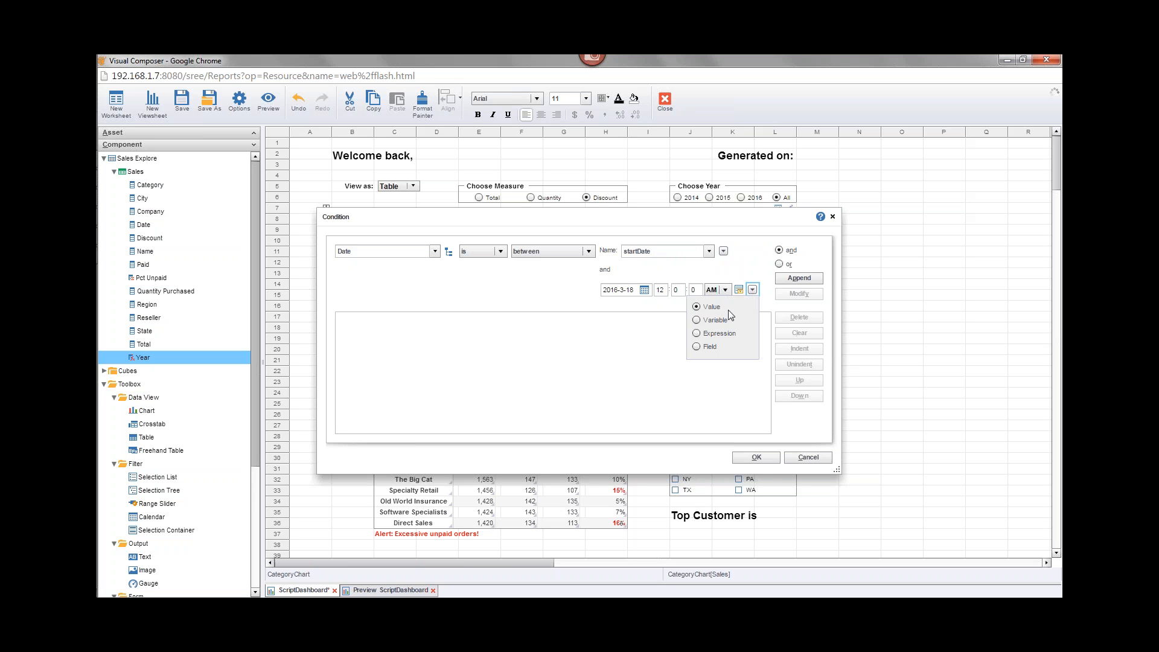
pyautogui.click(699, 321)
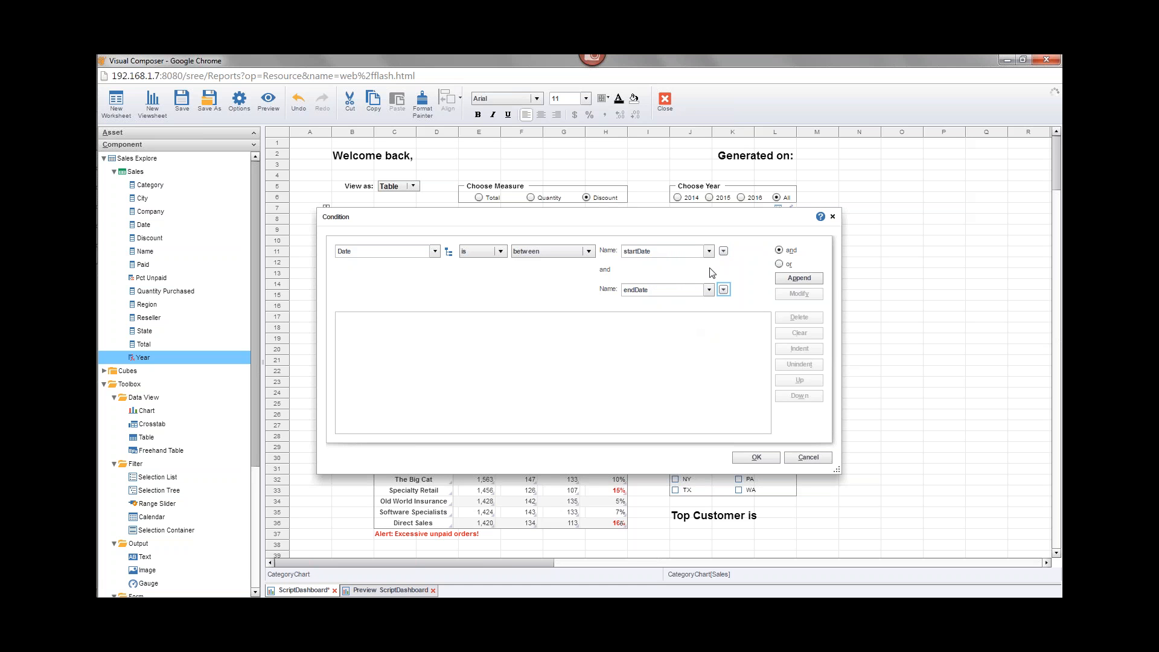
# - Clear both variable names, choose year as the lower bound's variable, and add the condition to the list
pyautogui.click(709, 251)
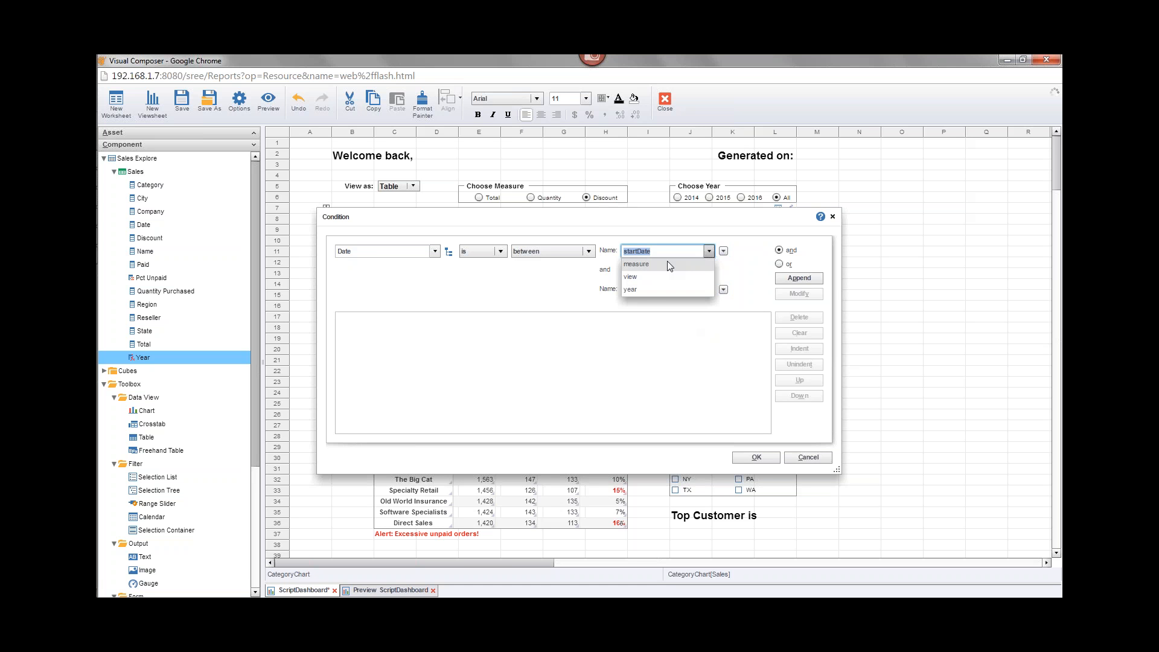
pyautogui.doubleClick(635, 254)
pyautogui.press('BackSpace')
pyautogui.doubleClick(637, 289)
pyautogui.press('BackSpace')
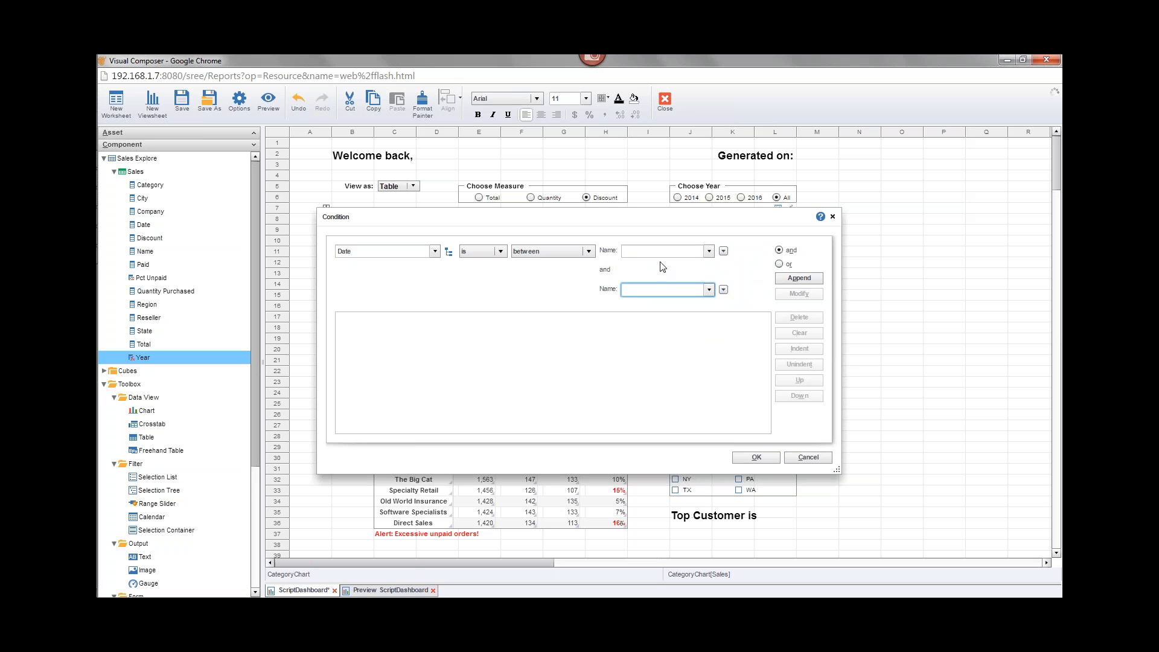
pyautogui.click(709, 252)
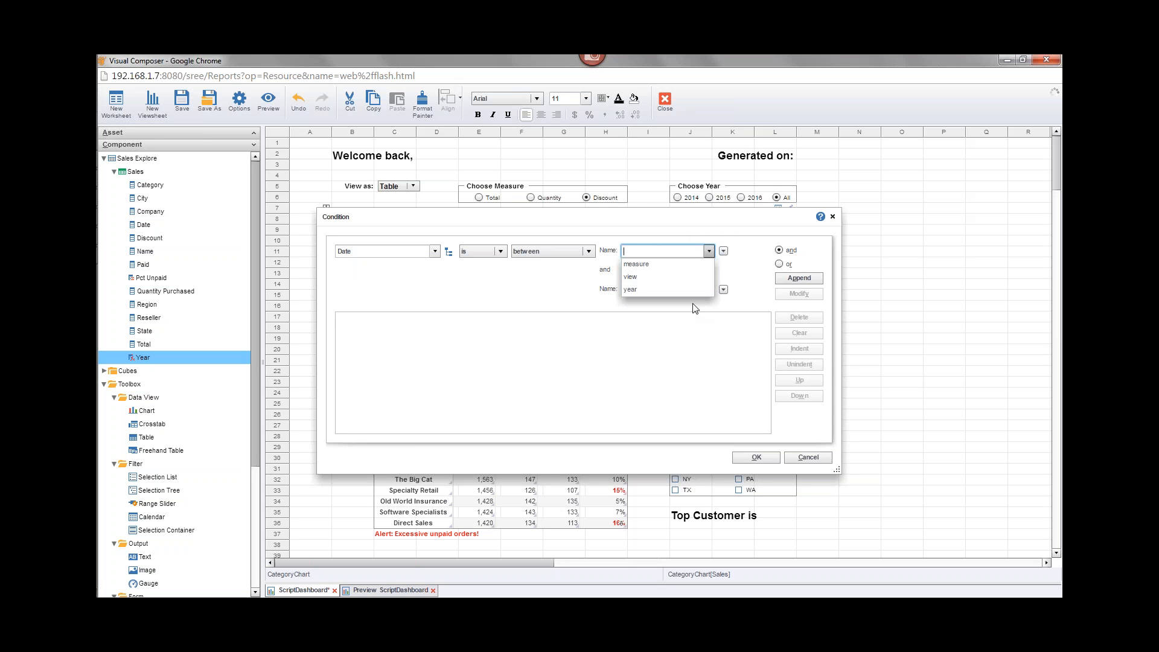
pyautogui.click(640, 289)
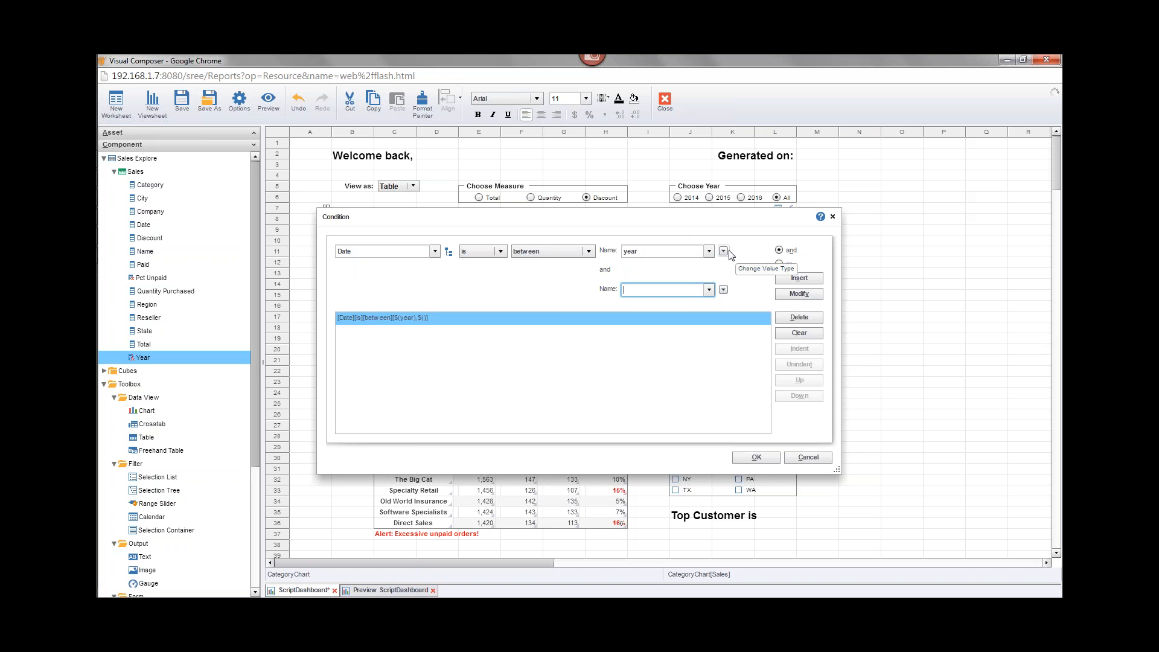
# - Update the chart's condition so Date is between the variables startDate and endDate, and confirm it
pyautogui.click(632, 250)
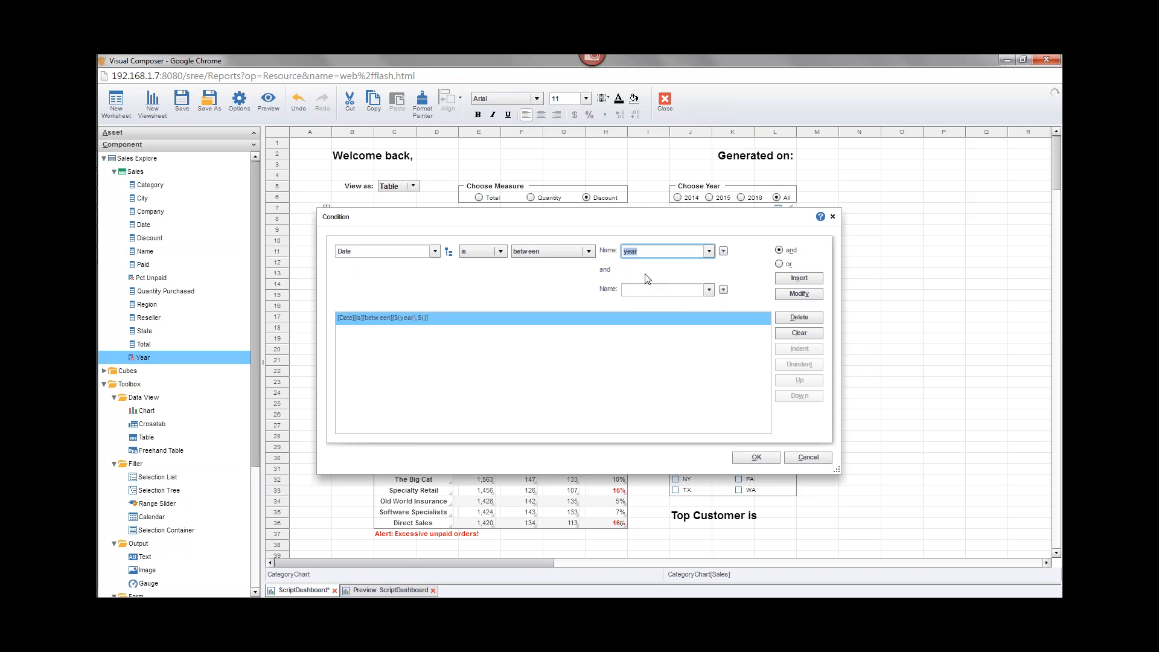
pyautogui.write('sta')
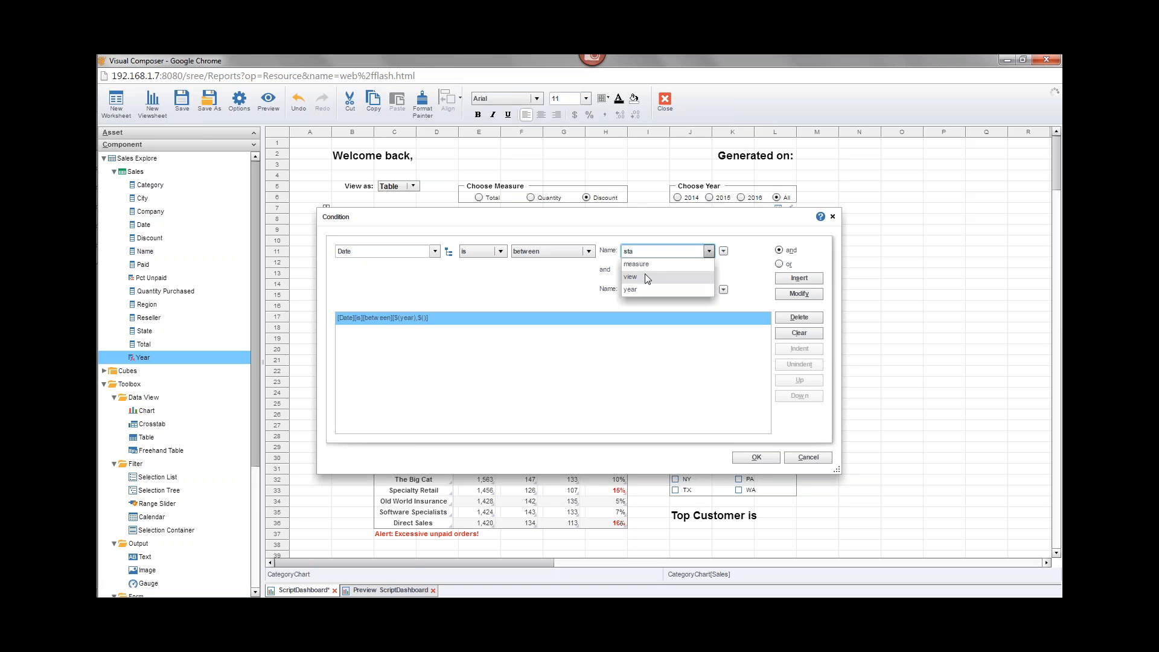
pyautogui.write('rtDate')
pyautogui.press('Escape')
pyautogui.click(702, 289)
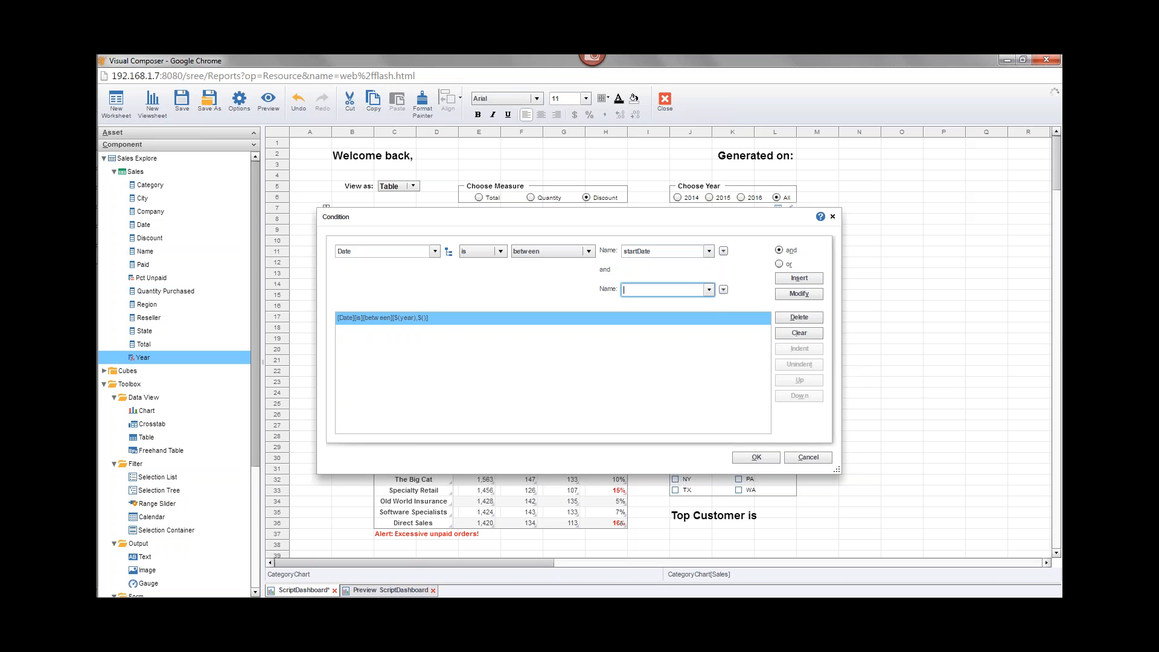
pyautogui.write('endDate')
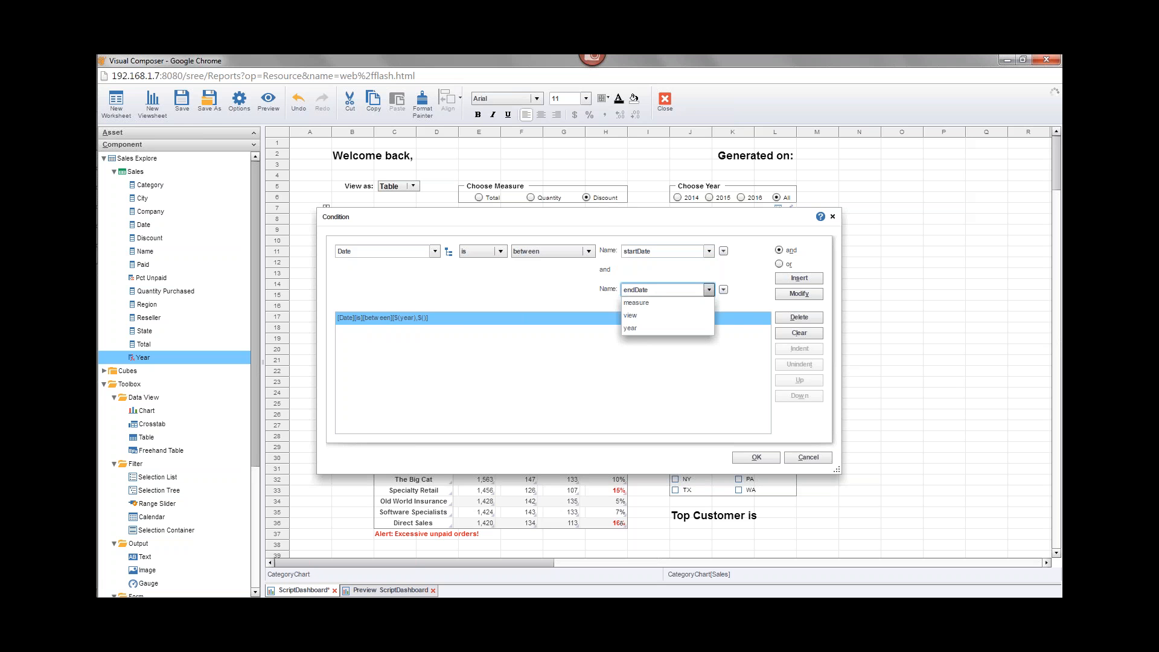
pyautogui.press('Escape')
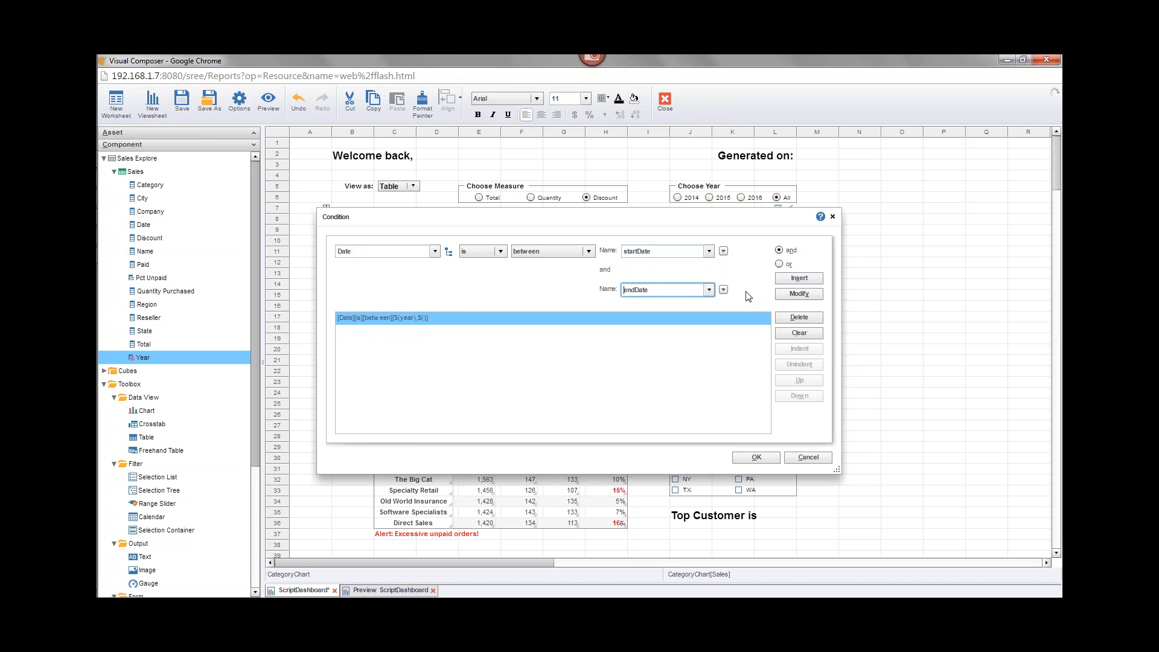
pyautogui.click(800, 294)
pyautogui.click(761, 460)
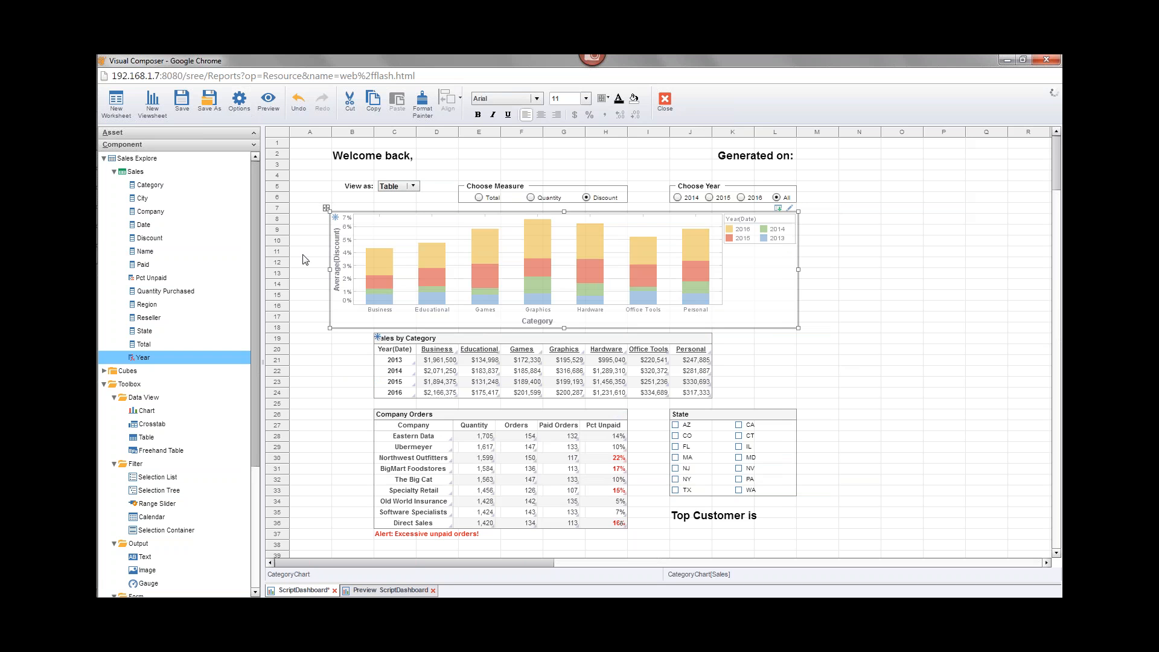
# - Examine the Prompt for Parameters option and its enabled parameters in the viewsheet options, and close without applying anything
pyautogui.click(409, 216)
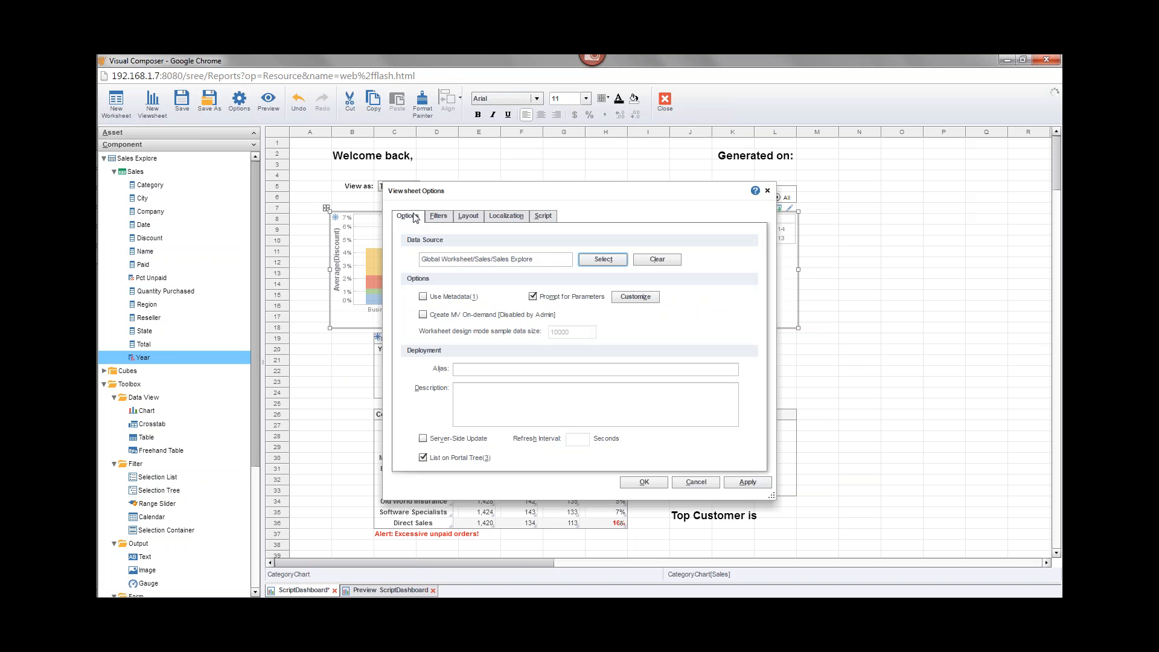
pyautogui.click(531, 297)
pyautogui.click(531, 297)
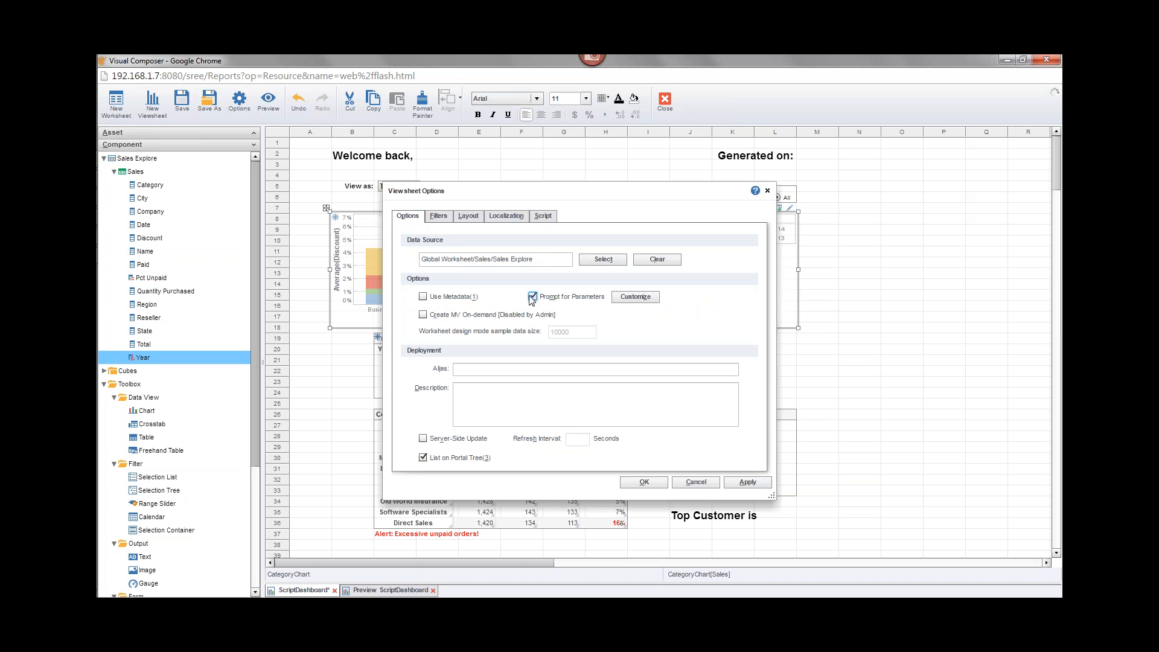
pyautogui.click(631, 296)
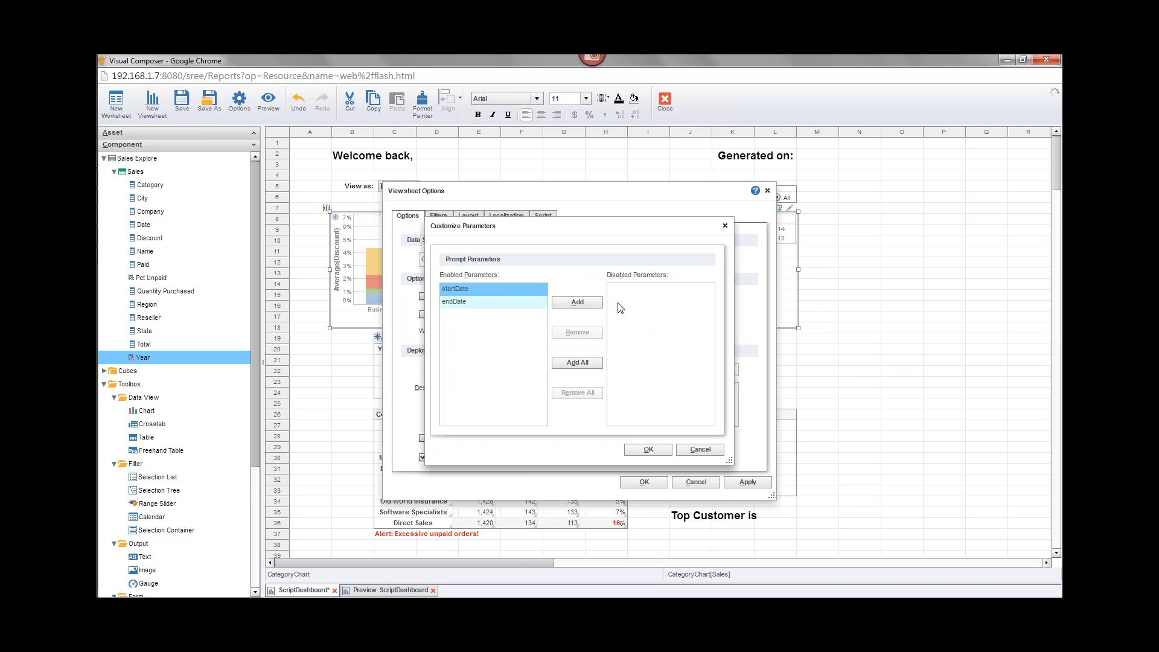
pyautogui.click(701, 449)
pyautogui.click(696, 483)
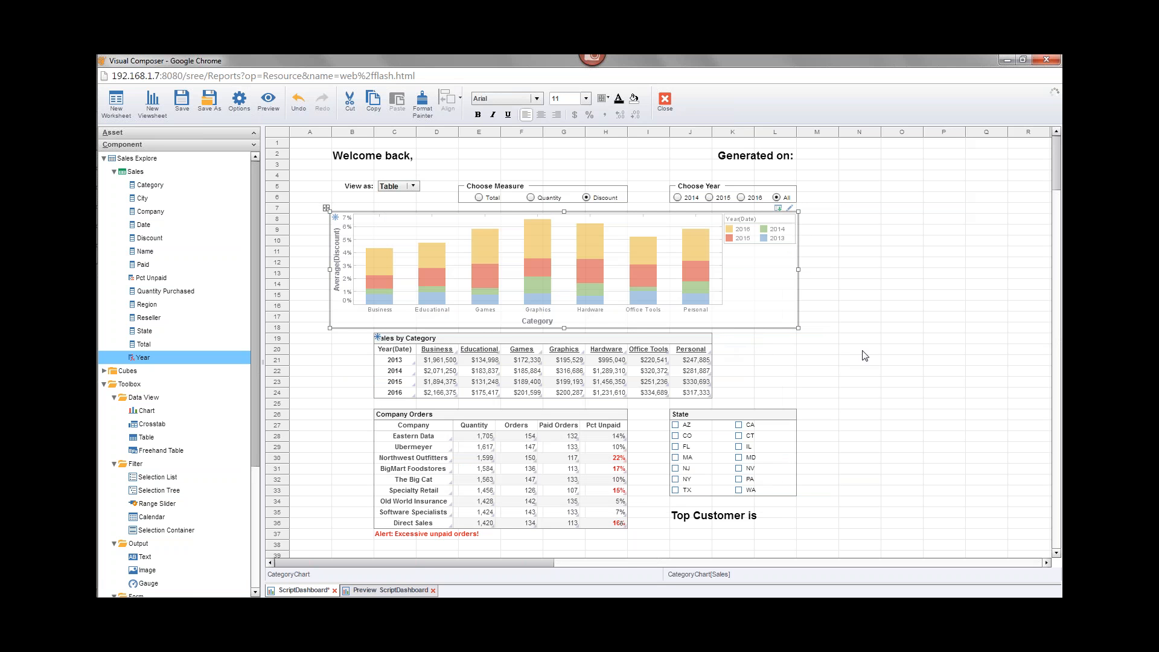
# - Reopen a fresh preview of ScriptDashboard and set View as to Chart
pyautogui.click(709, 188)
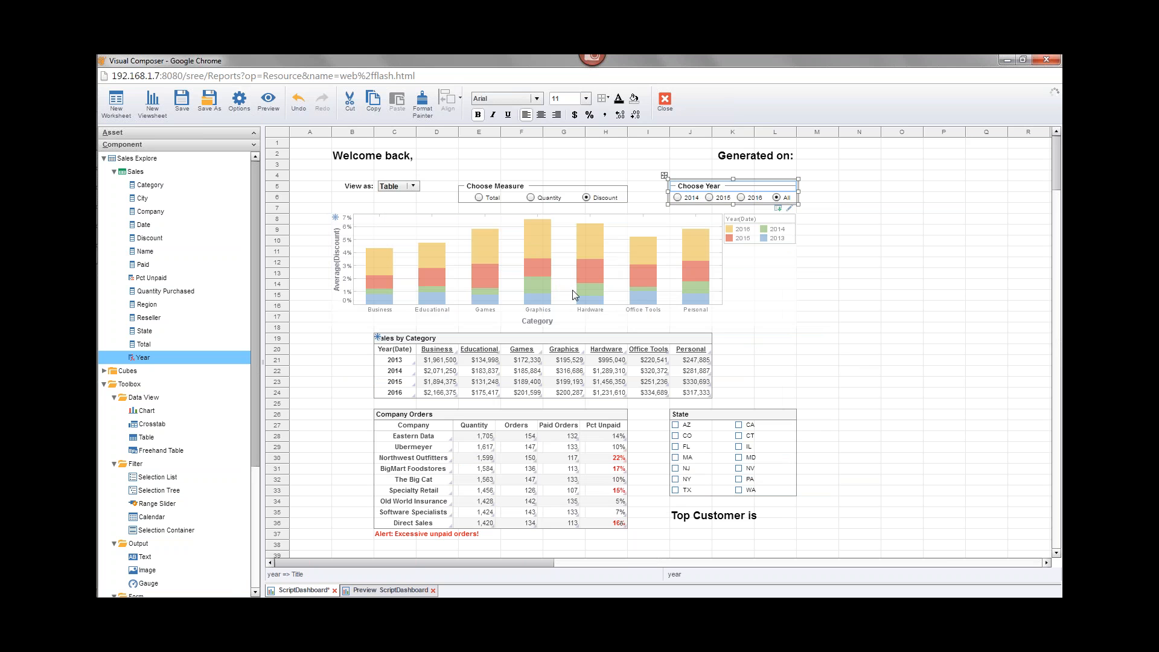
pyautogui.click(433, 590)
pyautogui.click(268, 110)
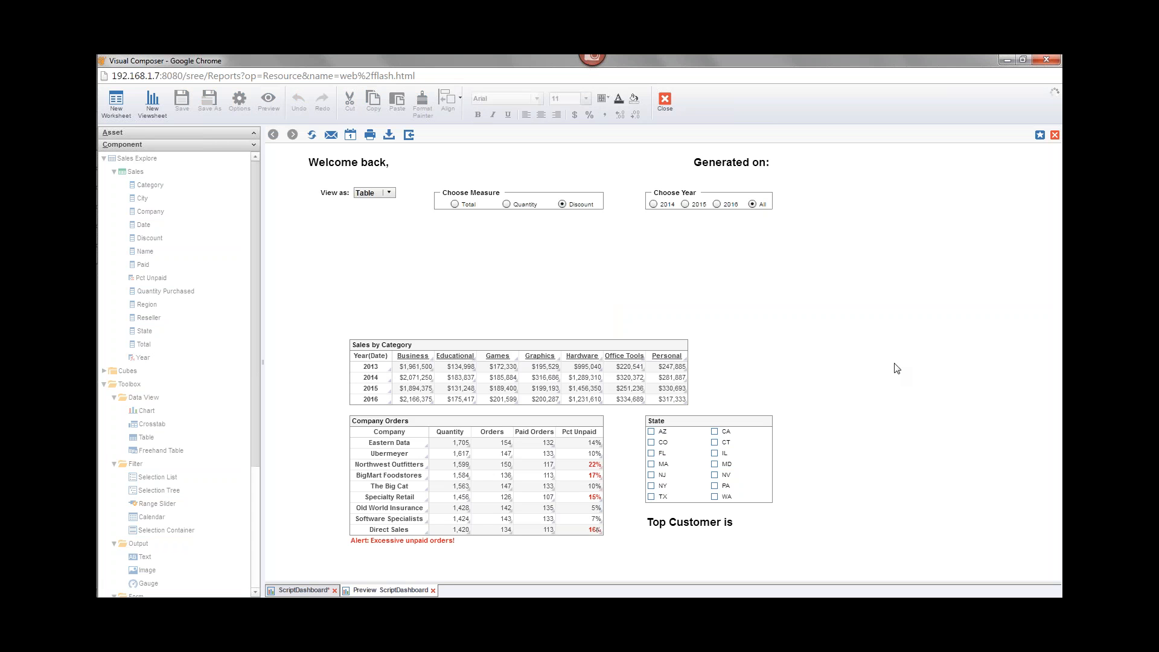
pyautogui.click(374, 193)
pyautogui.click(366, 218)
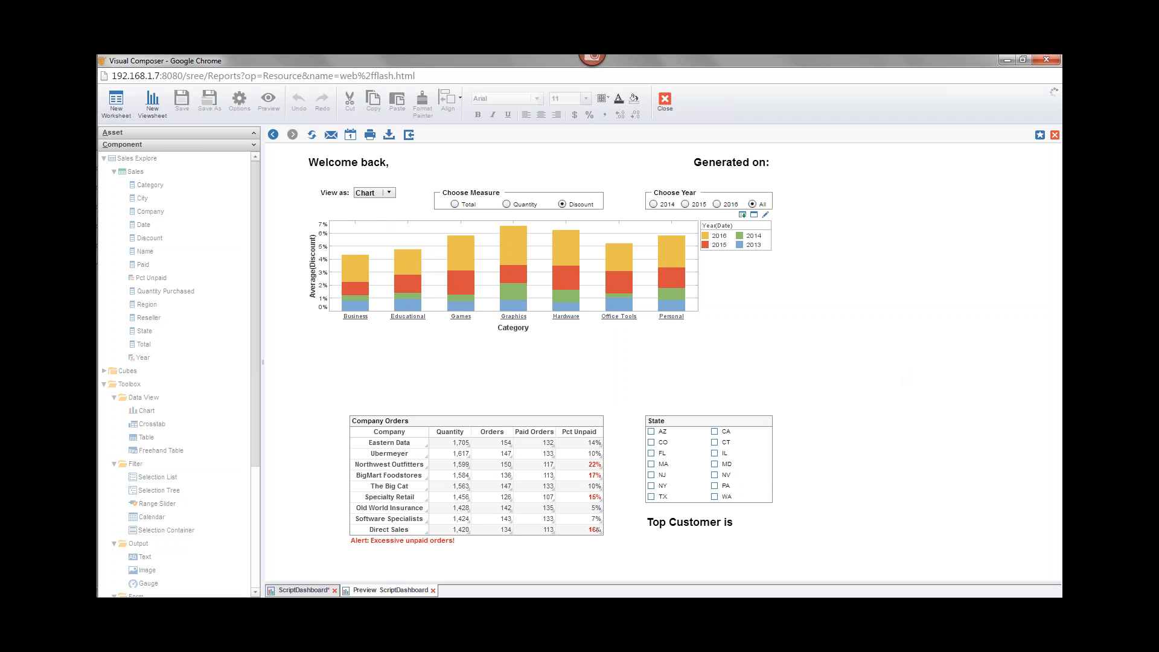
# - Test Choose Year with 2016, 2015 and 2014 in the preview and inspect the chart's bars for each
pyautogui.click(717, 205)
pyautogui.click(686, 204)
pyautogui.click(654, 205)
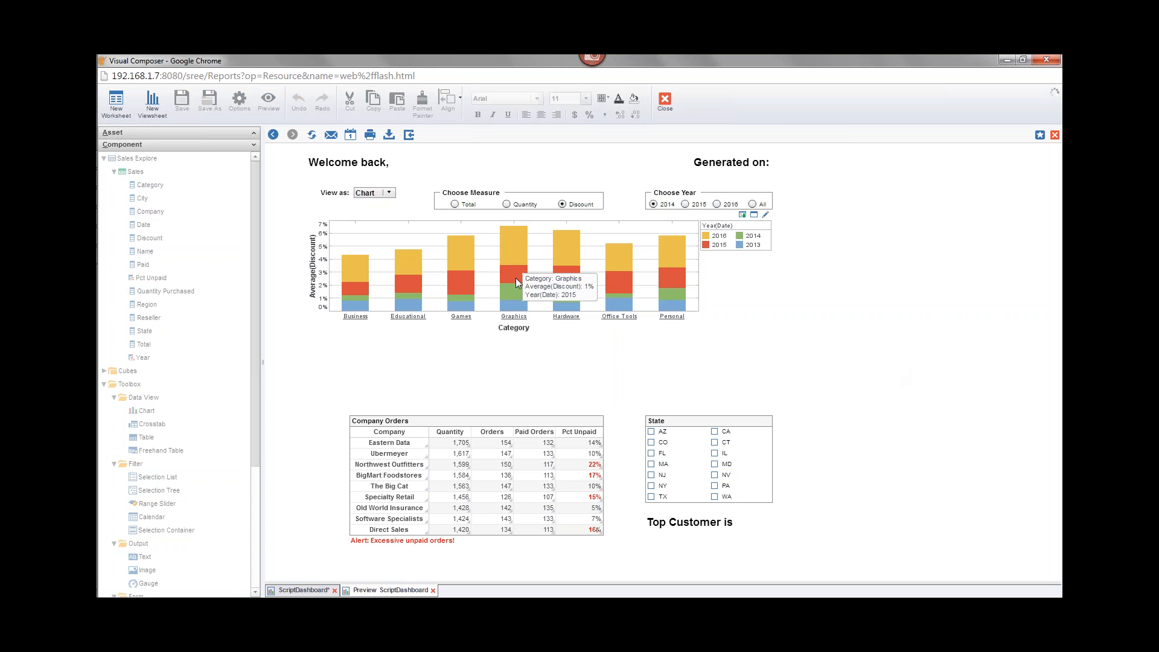
pyautogui.moveTo(606, 268)
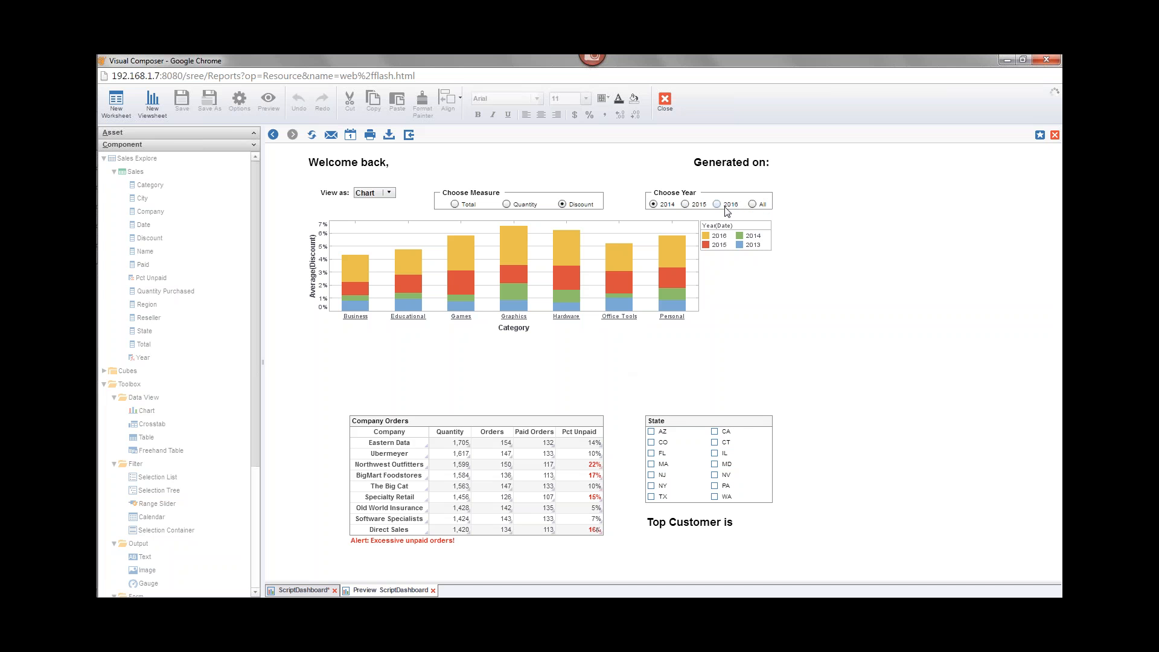
pyautogui.moveTo(607, 299)
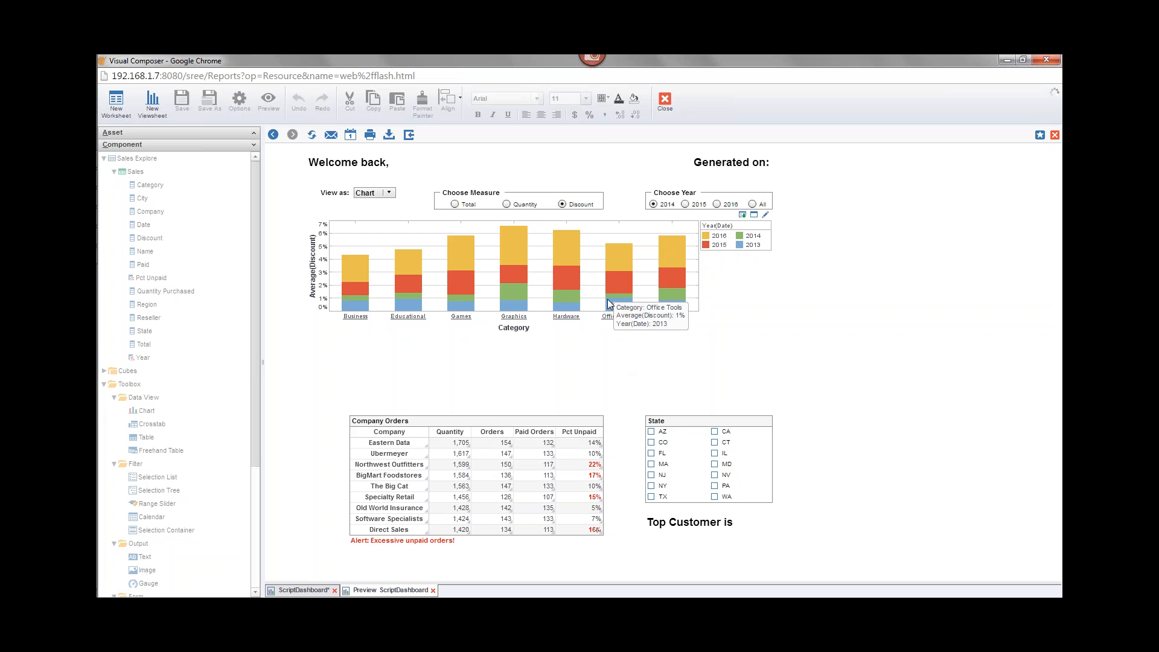
# - Return to the ScriptDashboard design and open the viewsheet's empty onRefresh script for editing
pyautogui.click(309, 589)
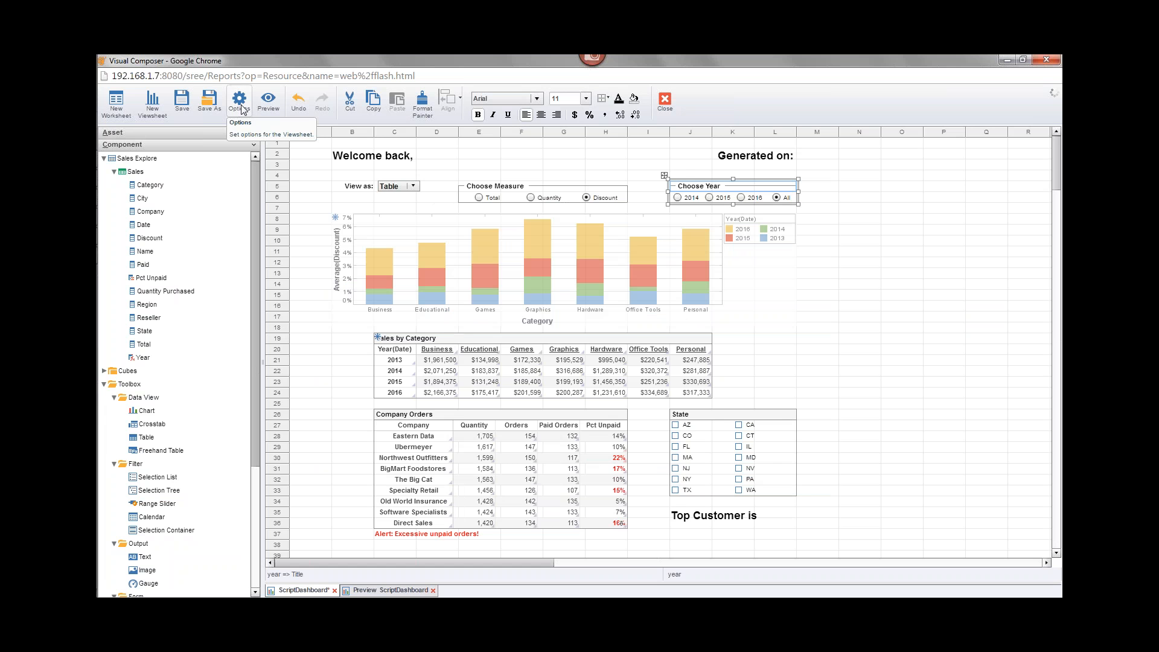
pyautogui.click(238, 103)
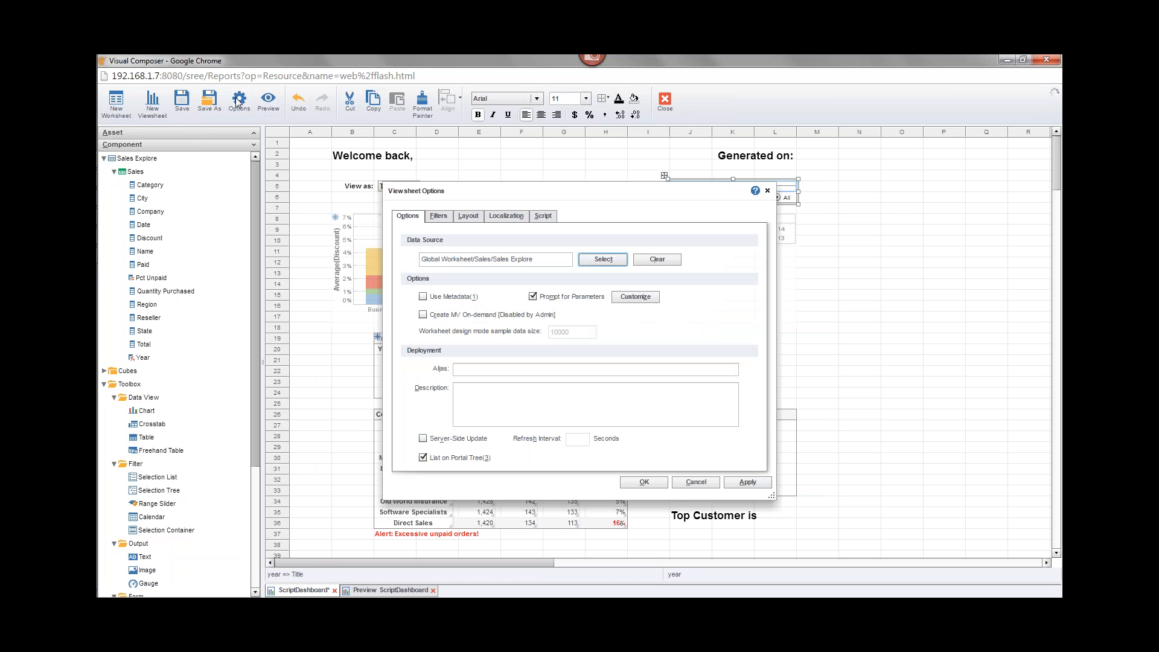
pyautogui.click(544, 219)
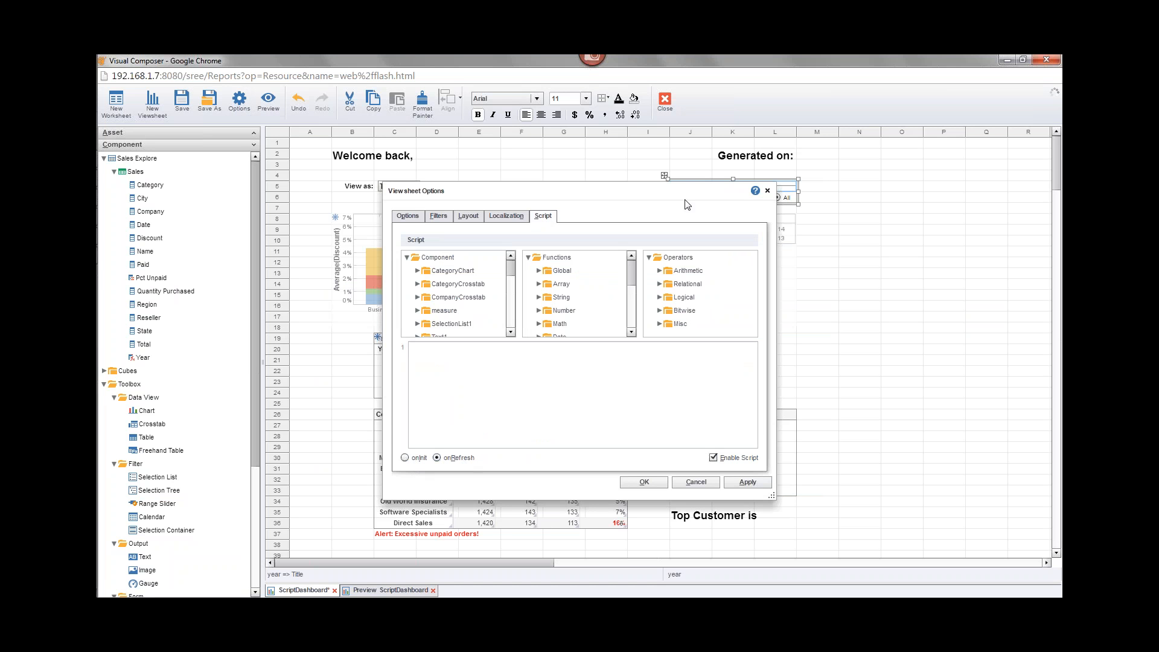
pyautogui.moveTo(681, 196); pyautogui.dragTo(691, 266)
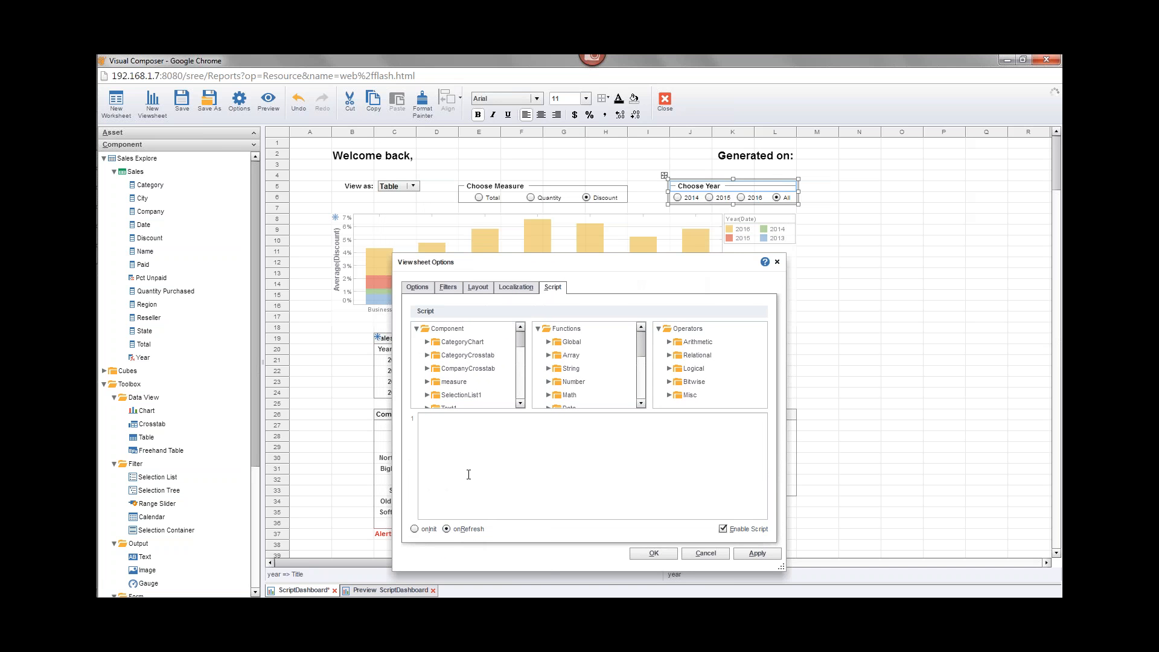
pyautogui.click(484, 461)
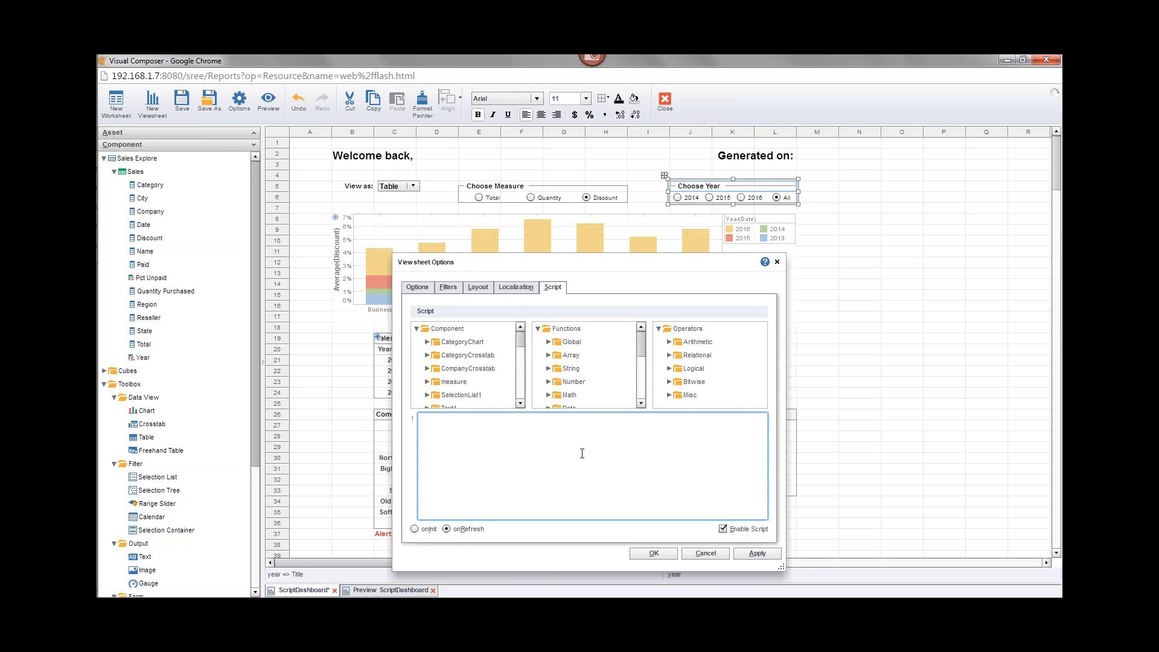
# - Insert the startDate parameter into the onRefresh script and follow it with an equals sign
pyautogui.moveTo(520, 340); pyautogui.dragTo(523, 393)
pyautogui.scroll(-1, 461, 338)
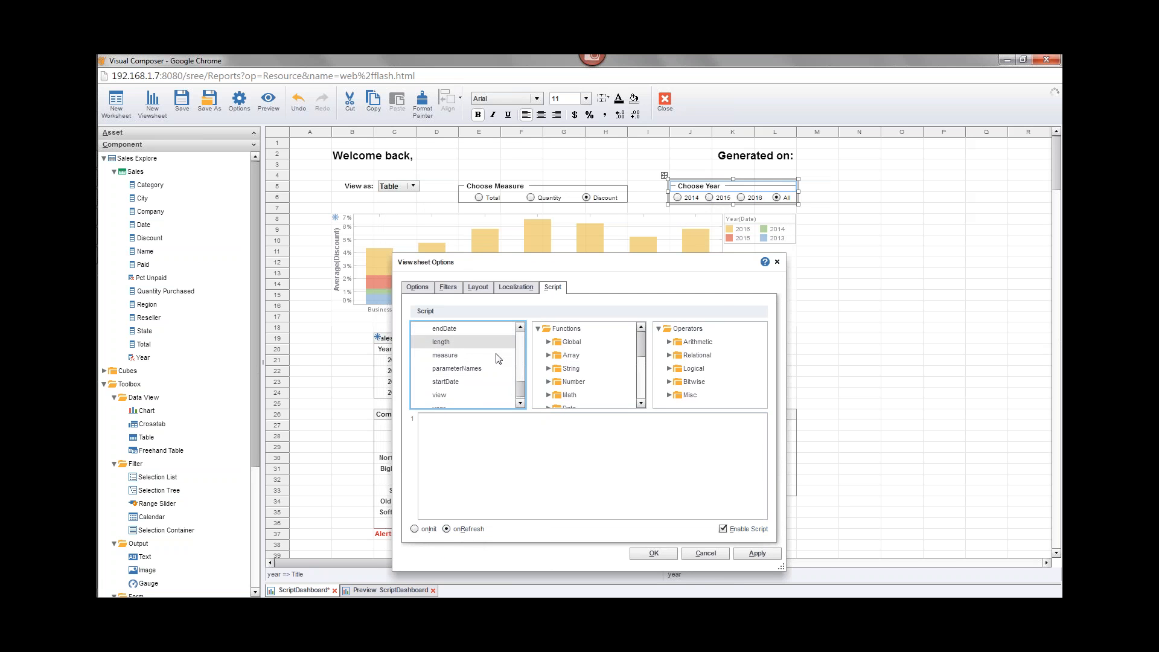
pyautogui.doubleClick(459, 381)
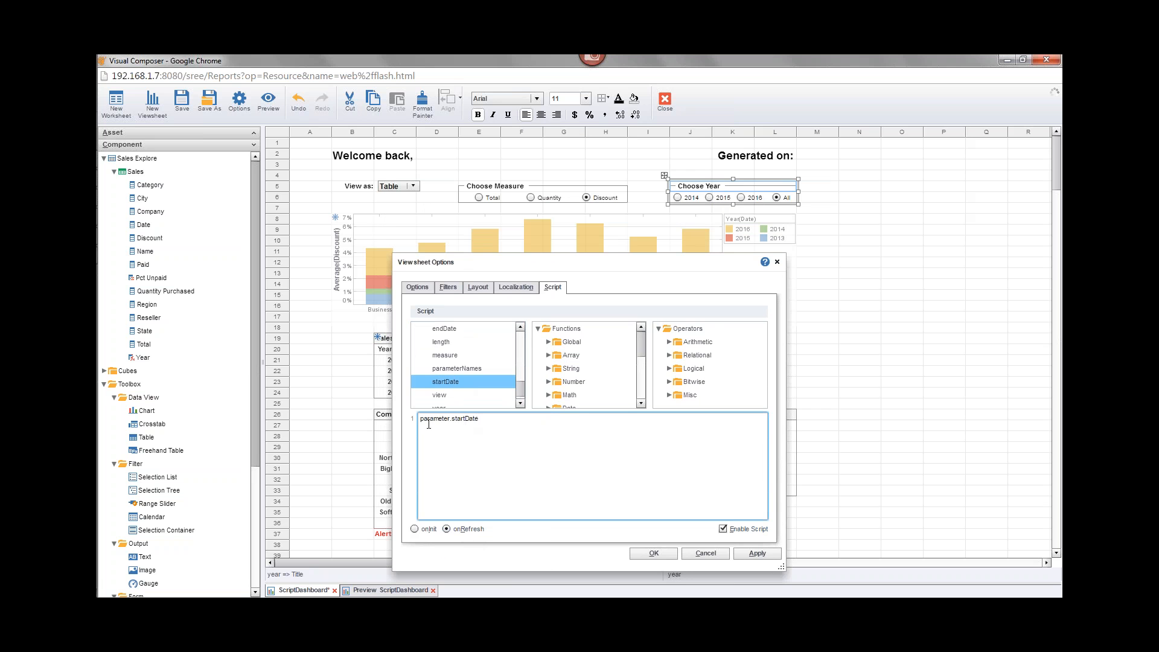
pyautogui.moveTo(421, 419); pyautogui.dragTo(480, 415)
pyautogui.click(480, 415)
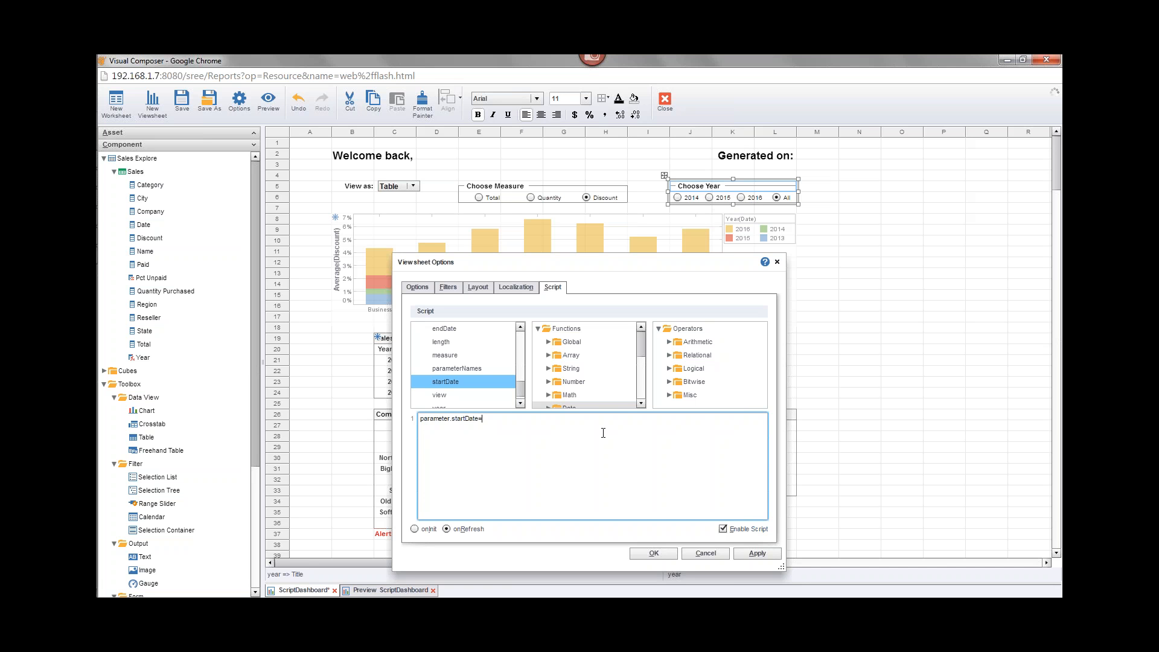
# - Complete the parameter.startDate assignment with the new Date() constructor
pyautogui.hotkey('ctrl', 'space')
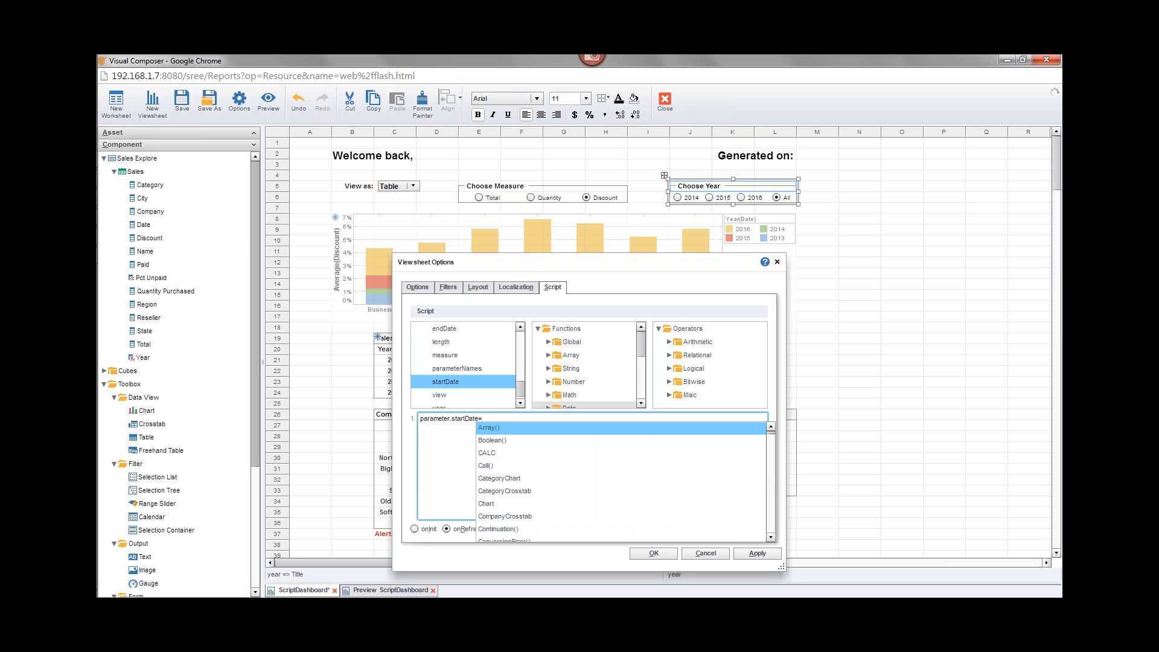
pyautogui.write('ne')
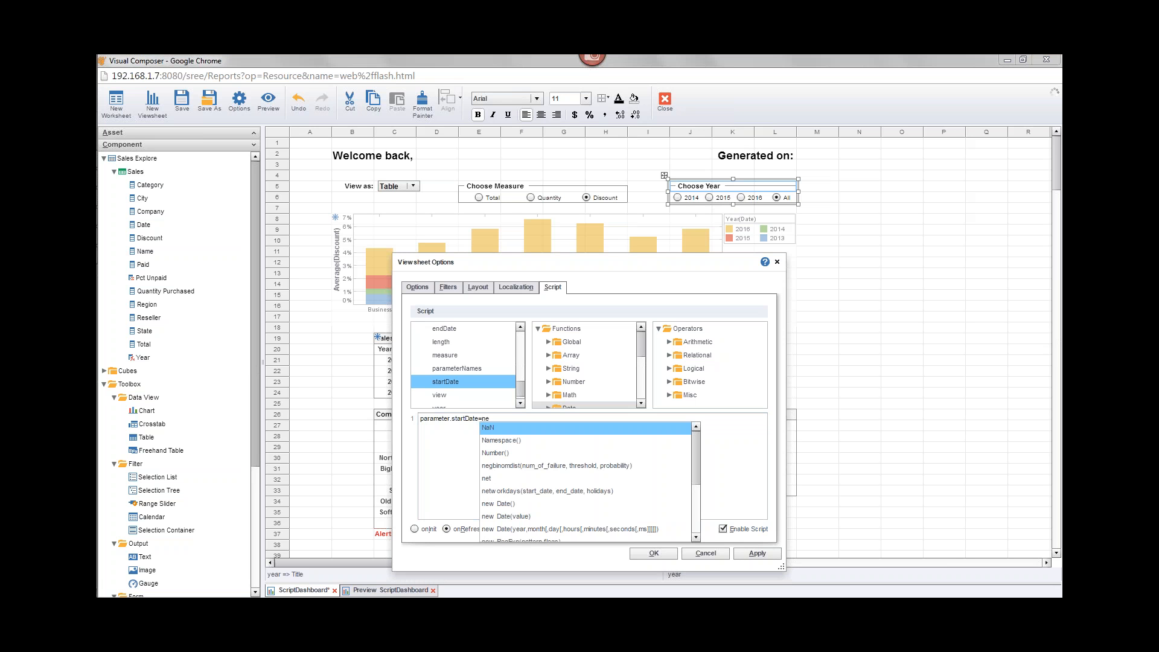
pyautogui.press('Escape')
pyautogui.write('w')
pyautogui.hotkey('ctrl', 'space')
pyautogui.write('Date')
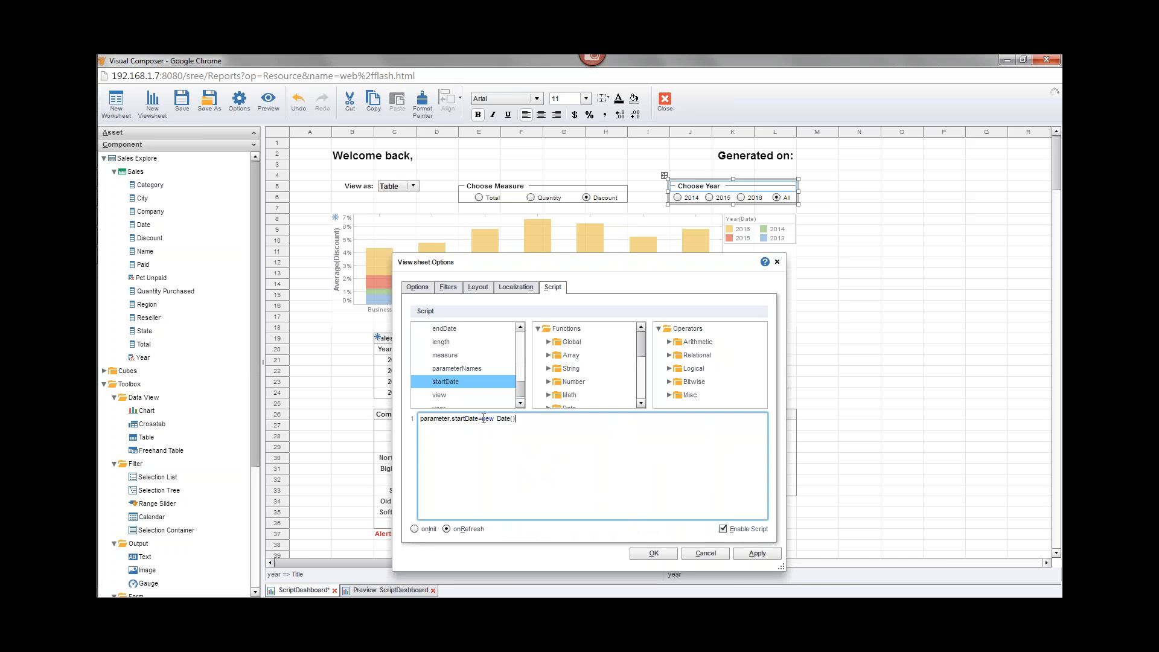
# - Insert the year parameter between the parentheses of new Date() as its first argument
pyautogui.moveTo(481, 419); pyautogui.dragTo(492, 420)
pyautogui.click(502, 422)
pyautogui.click(528, 422)
pyautogui.click(520, 403)
pyautogui.doubleClick(466, 393)
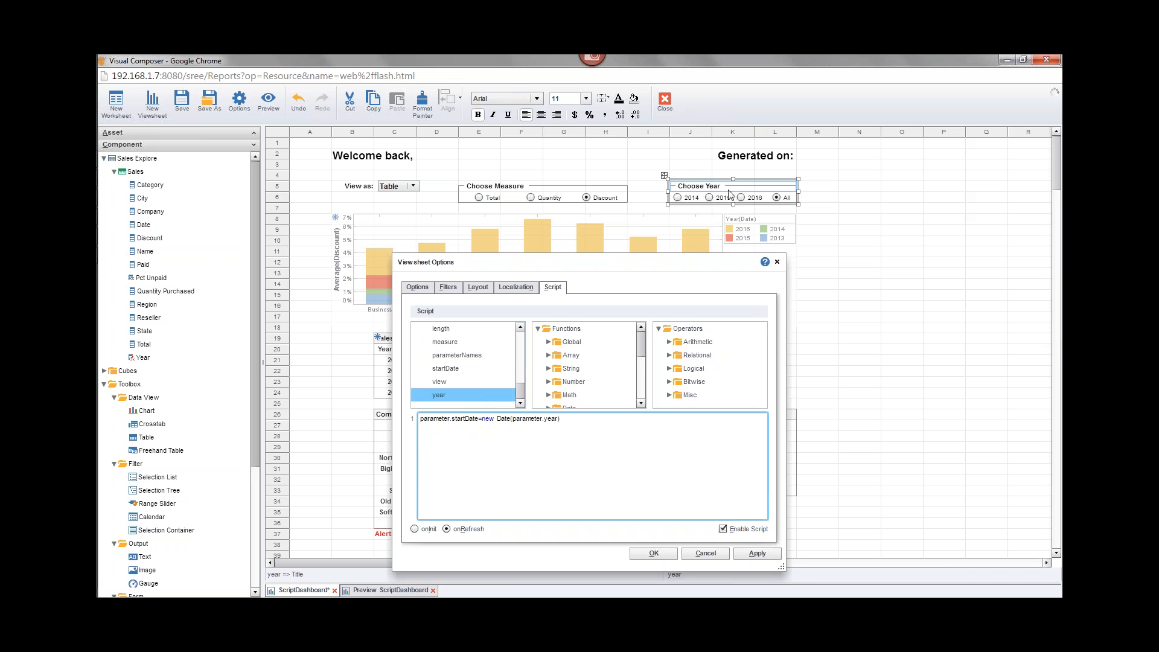
# - Add 0 and 1 as month and day arguments after parameter.year and end the startDate statement with a semicolon
pyautogui.moveTo(512, 418); pyautogui.dragTo(559, 422)
pyautogui.click(527, 422)
pyautogui.moveTo(513, 419); pyautogui.dragTo(570, 419)
pyautogui.click(544, 418)
pyautogui.moveTo(513, 419); pyautogui.dragTo(558, 419)
pyautogui.click(561, 420)
pyautogui.click(618, 446)
# - Begin a second line in the onRefresh script for the endDate parameter
pyautogui.write('para')
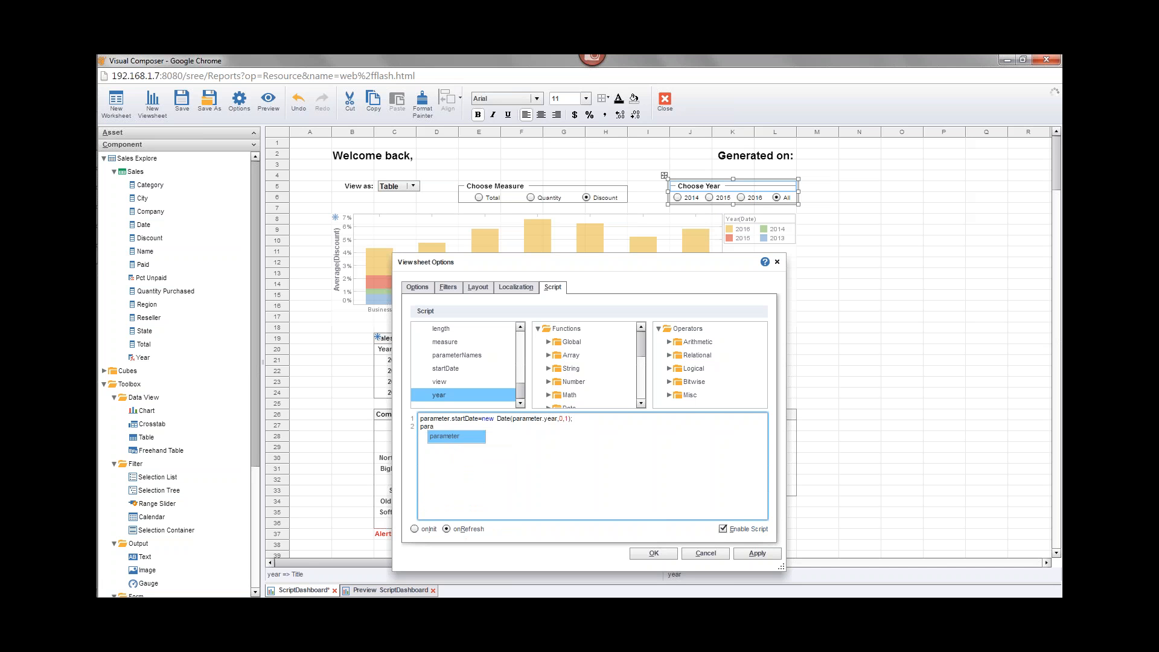
pyautogui.press('Return')
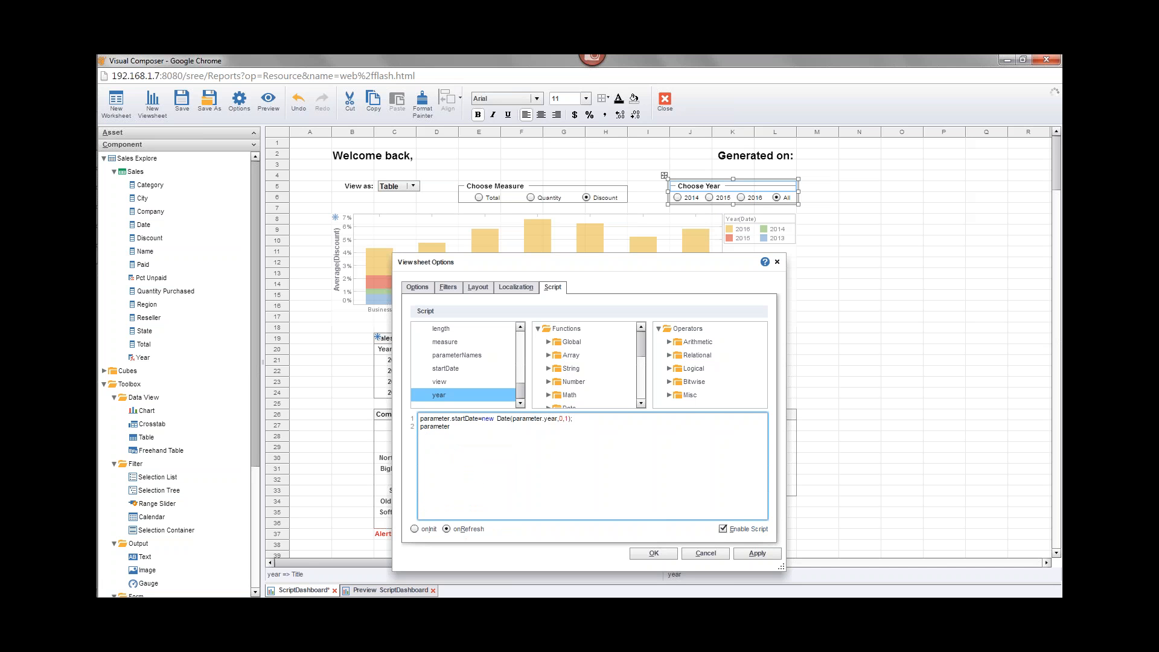
pyautogui.write('.end')
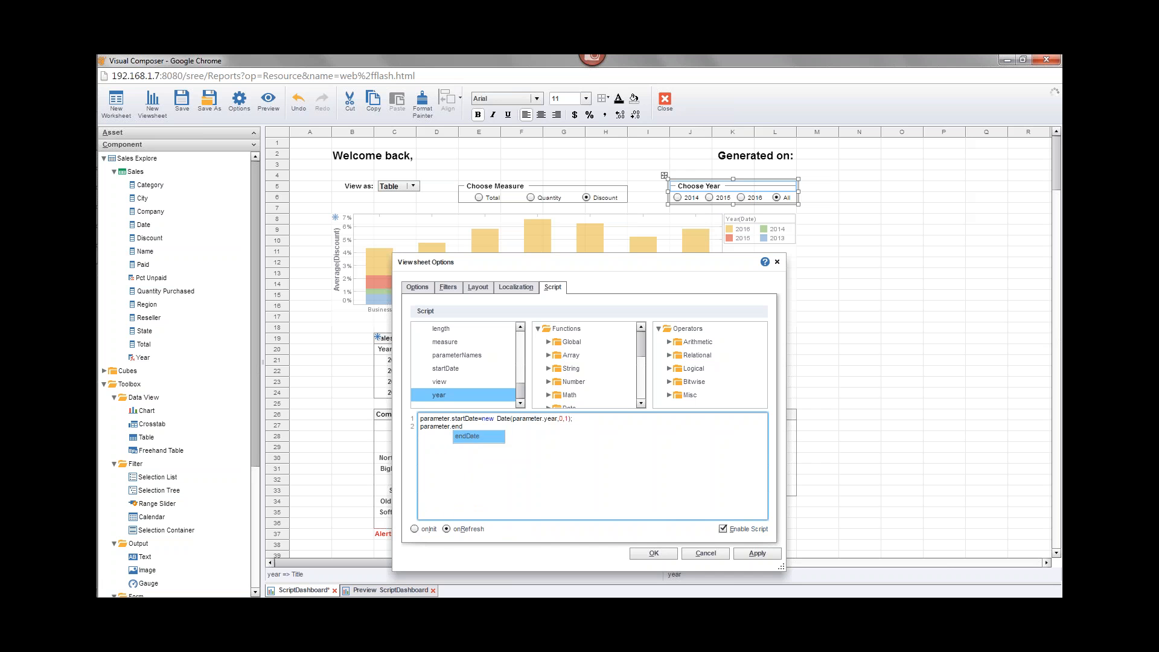
# - Complete the viewsheet's onRefresh script with "parameter.endDate=new Date(parameter.year,11,31);" and apply it
pyautogui.press('Return')
pyautogui.write('=n')
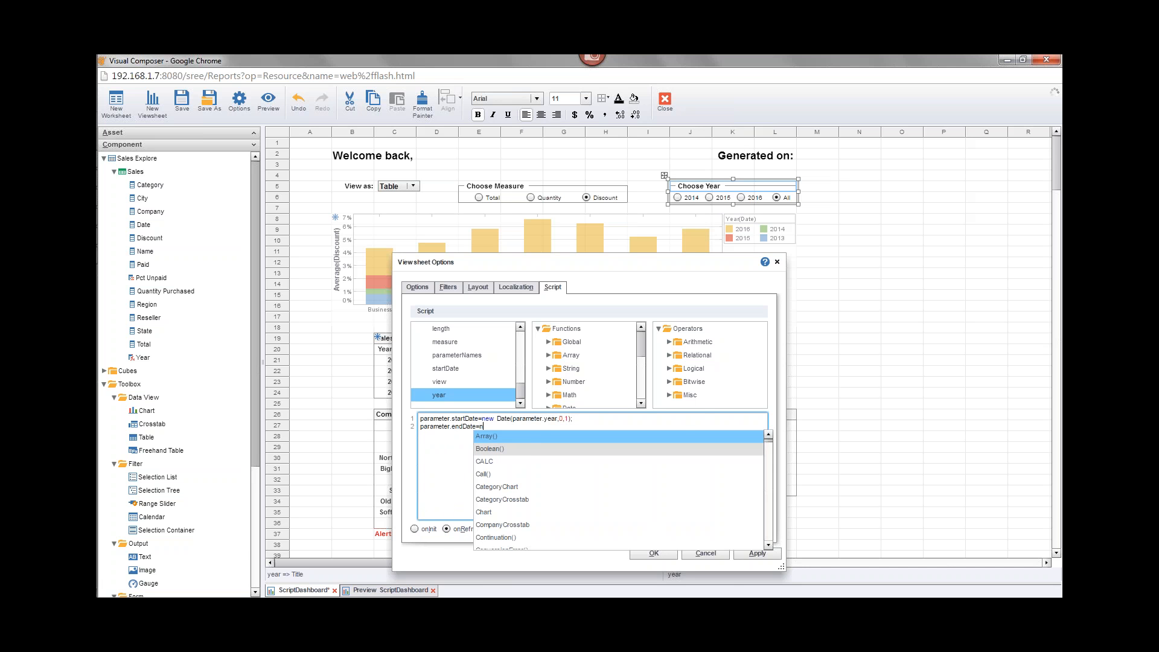
pyautogui.write('ew Date')
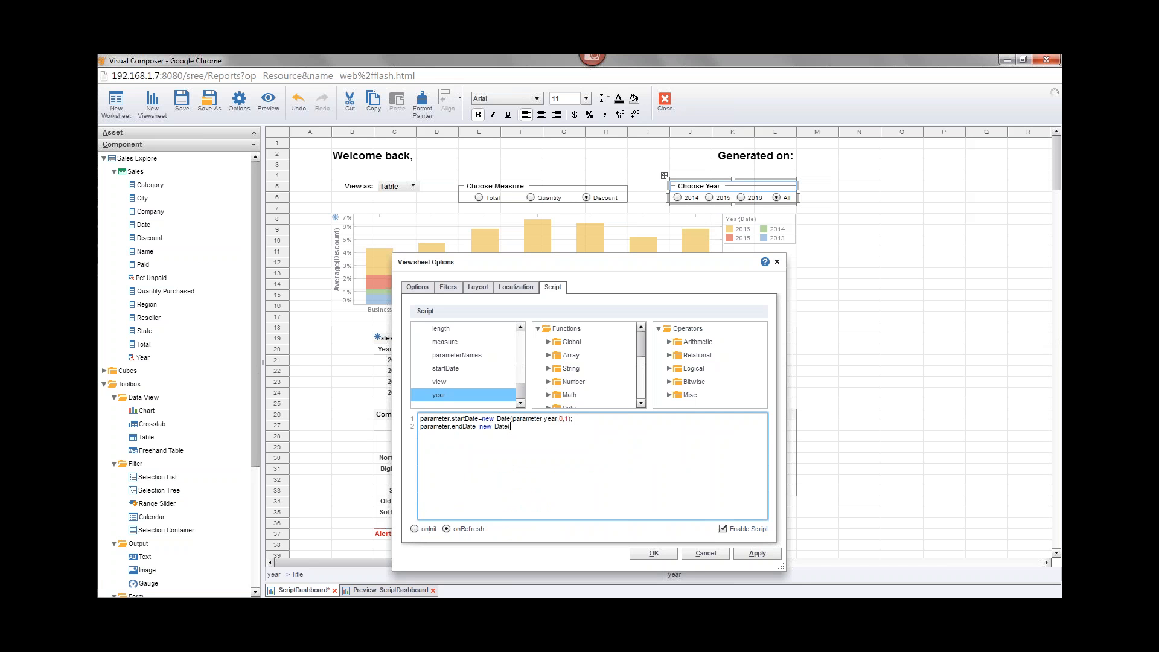
pyautogui.write('(para')
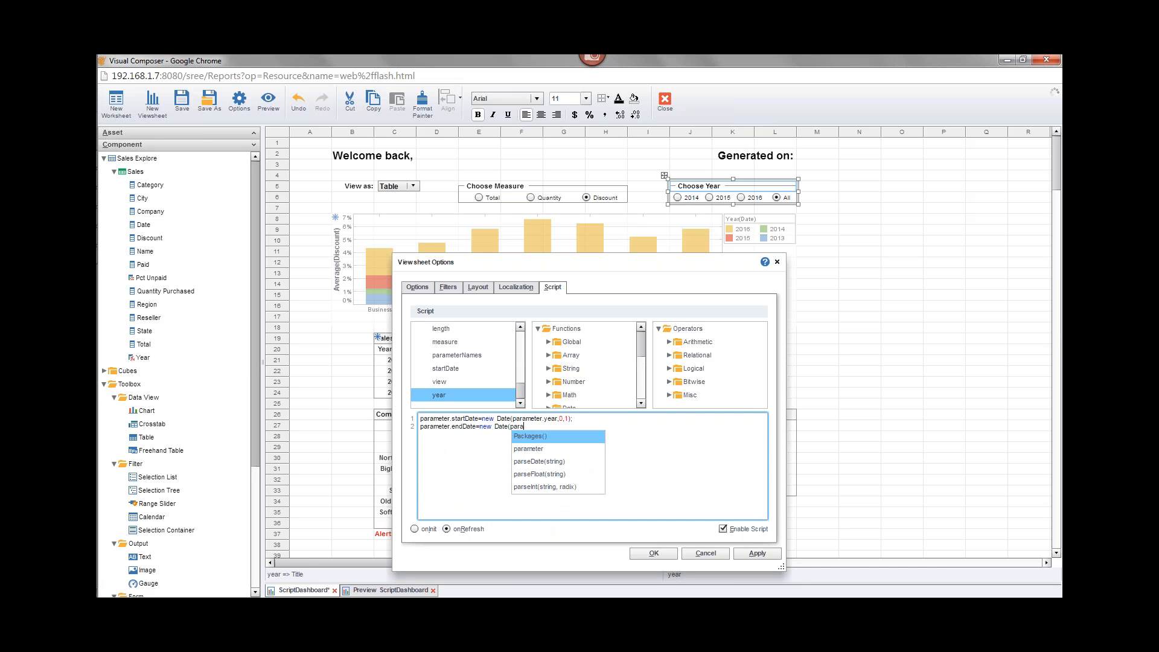
pyautogui.press('Down')
pyautogui.press('Return')
pyautogui.write('.ye')
pyautogui.press('Return')
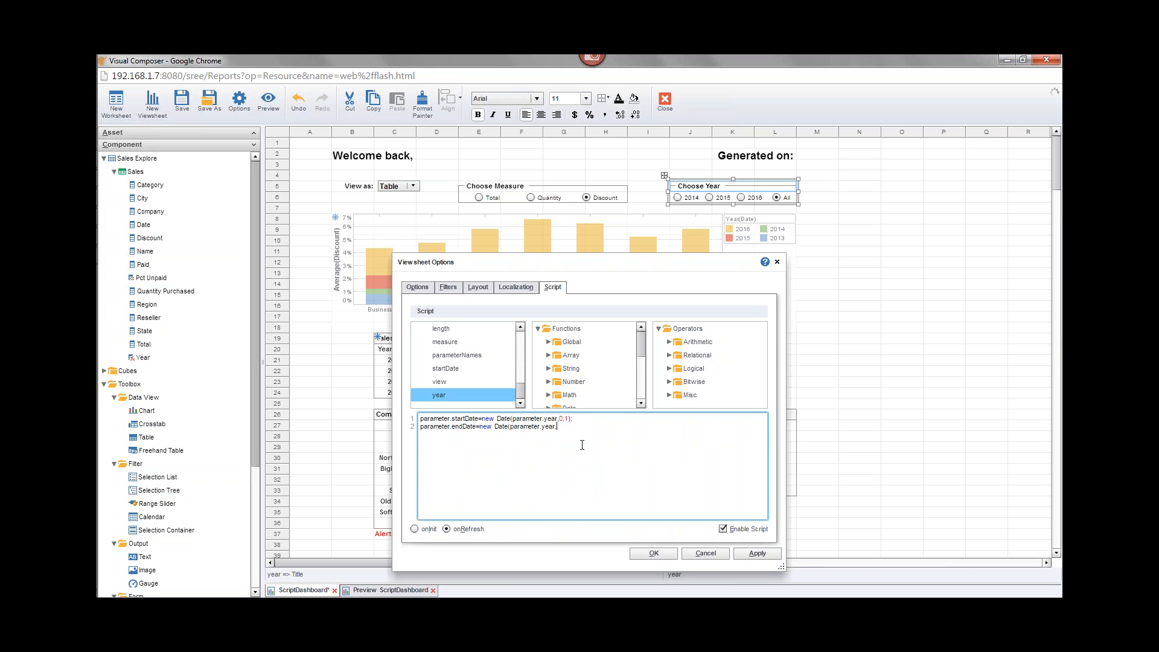
pyautogui.write(',11,31);')
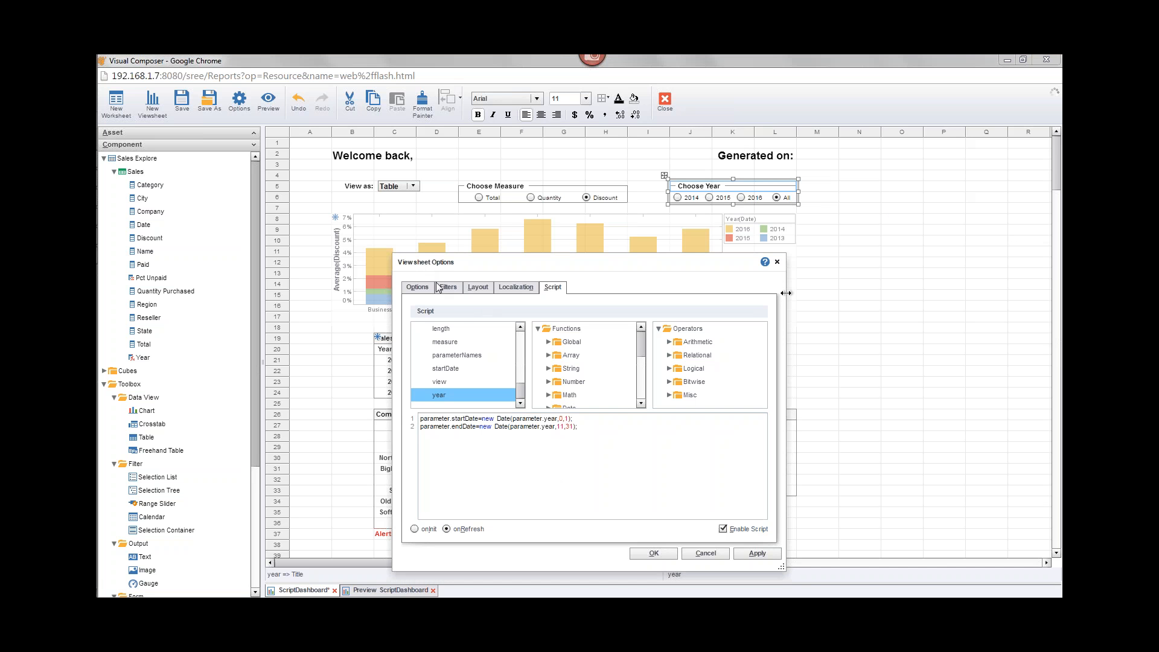
pyautogui.moveTo(97, 253)
pyautogui.click(579, 429)
pyautogui.hotkey('ctrl', 'a')
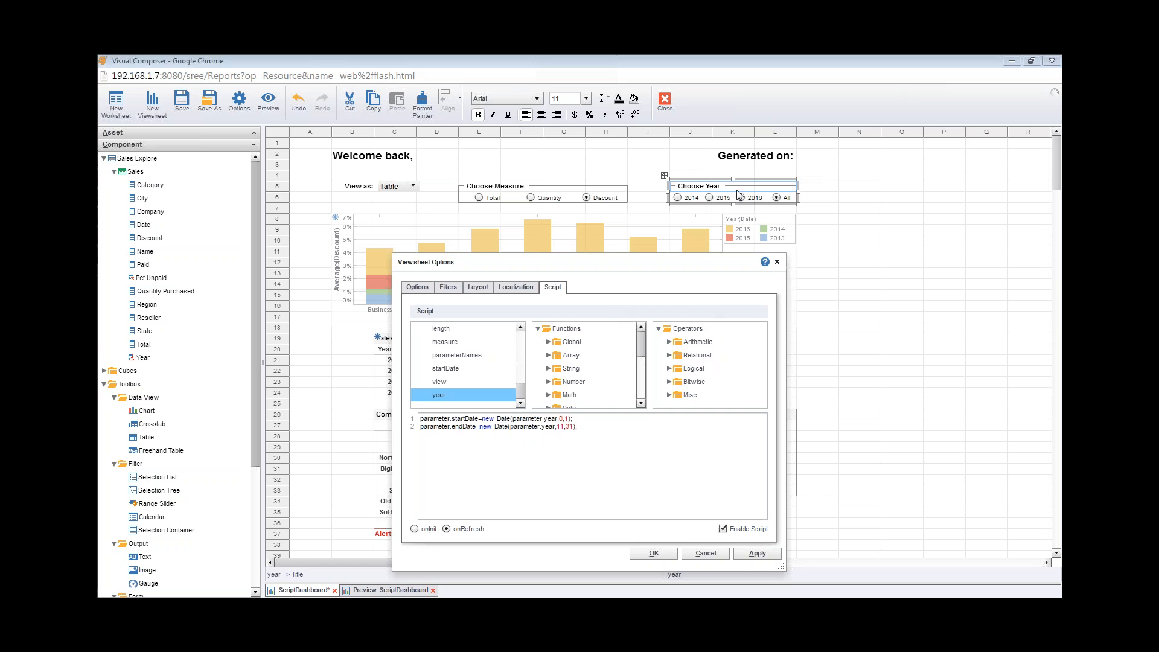
pyautogui.click(465, 419)
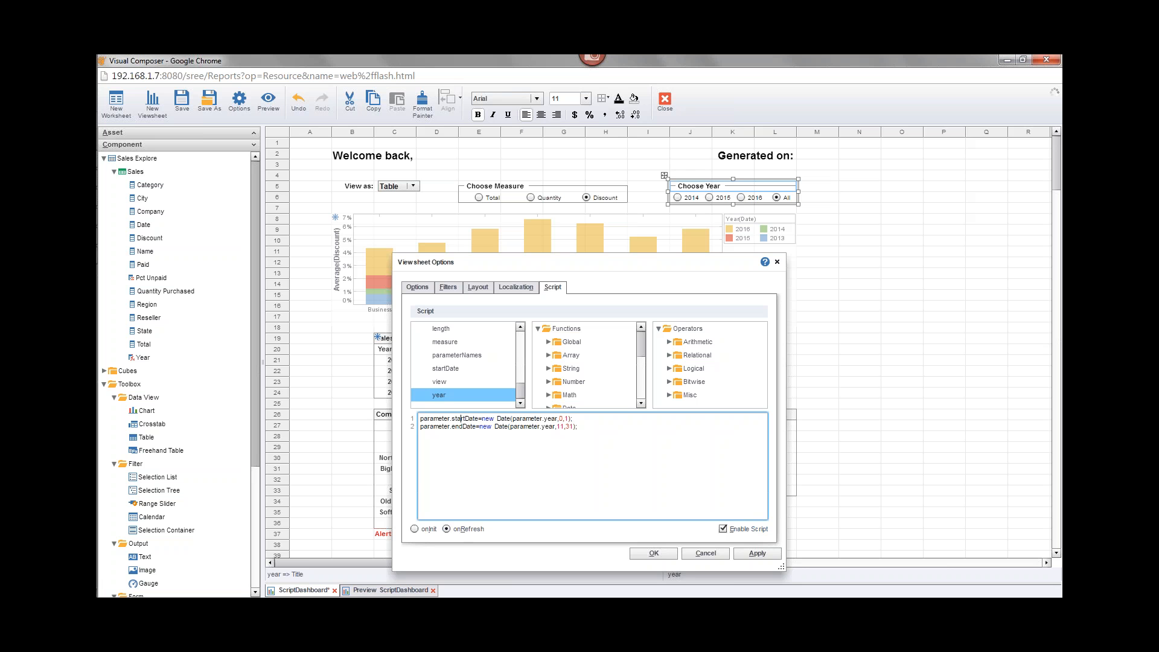
pyautogui.click(669, 557)
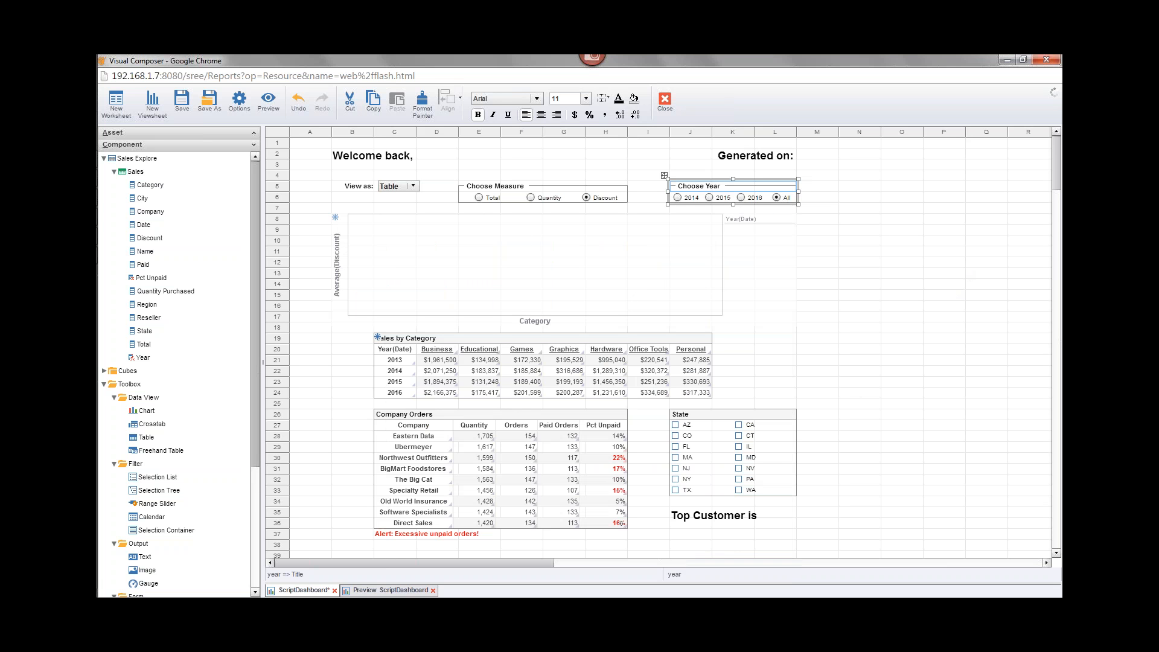
# - Test the Choose Year filter on the chart with 2014, 2015 and 2016
pyautogui.click(678, 198)
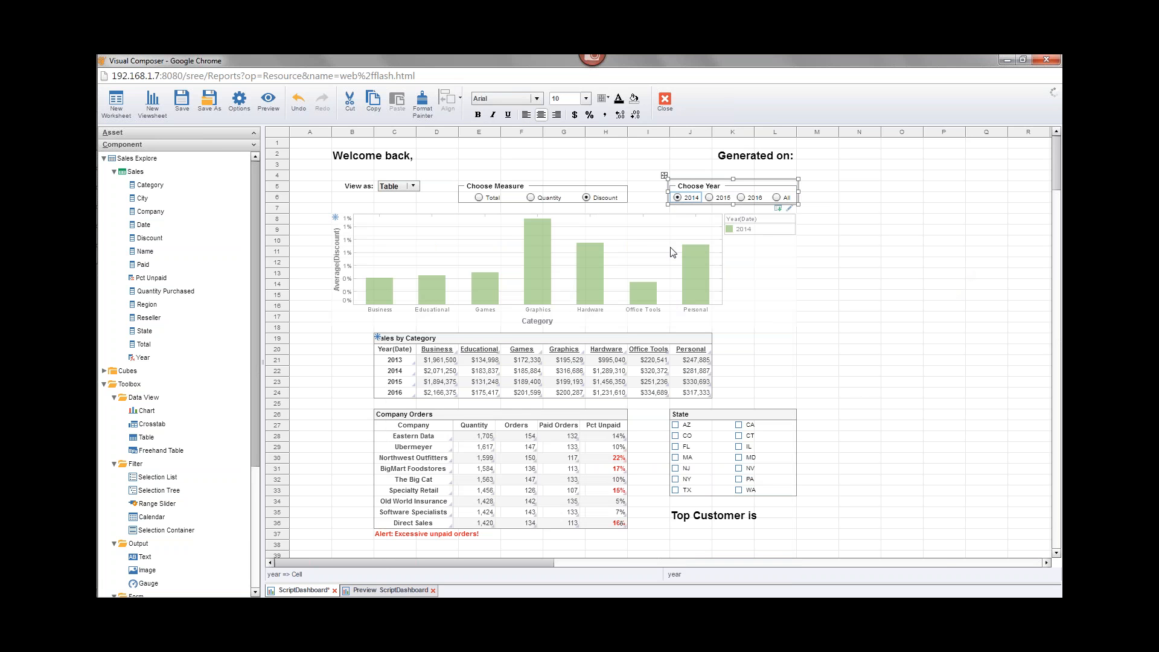
pyautogui.click(710, 198)
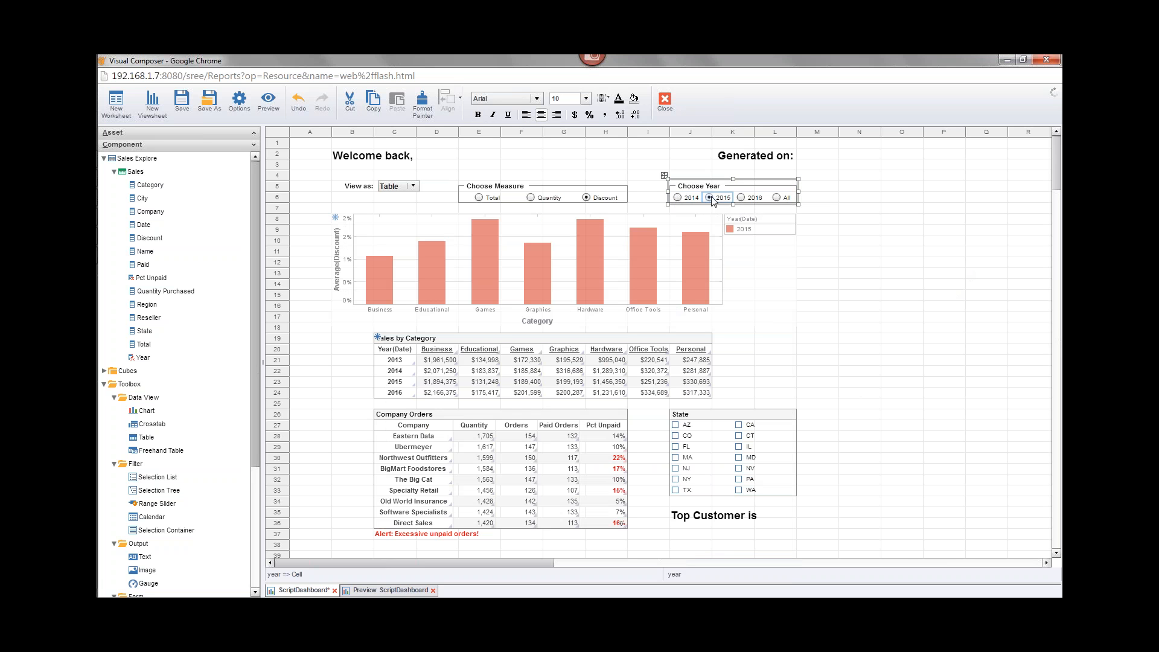
pyautogui.click(741, 198)
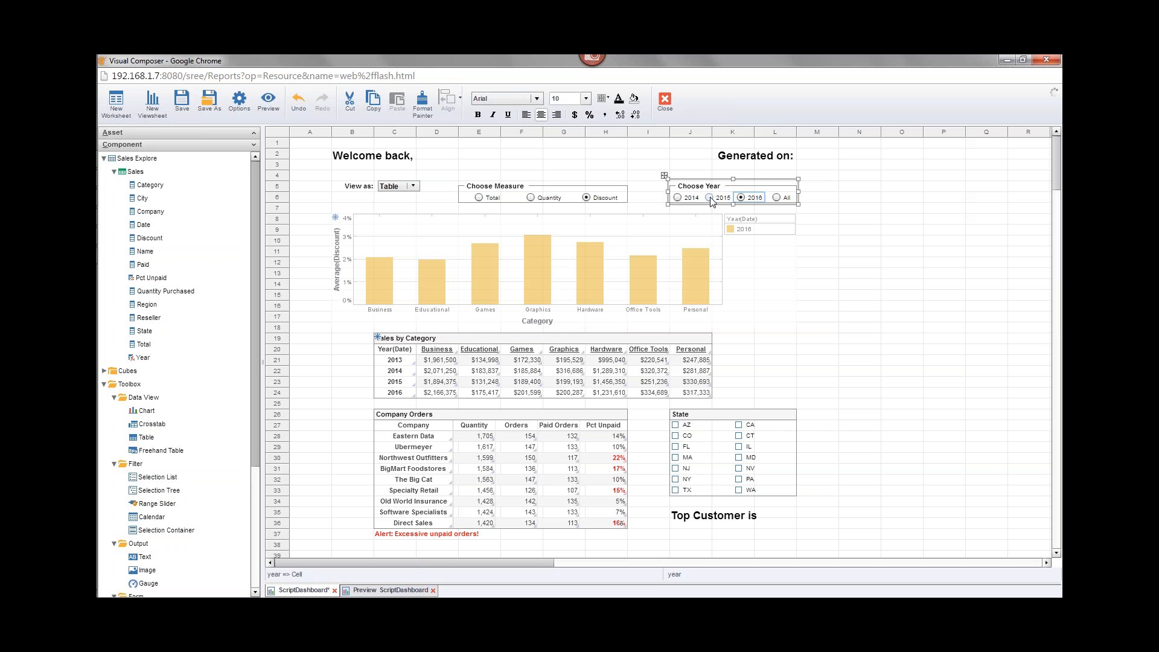
# - Review the date condition set on the category chart without changing it
pyautogui.click(562, 279)
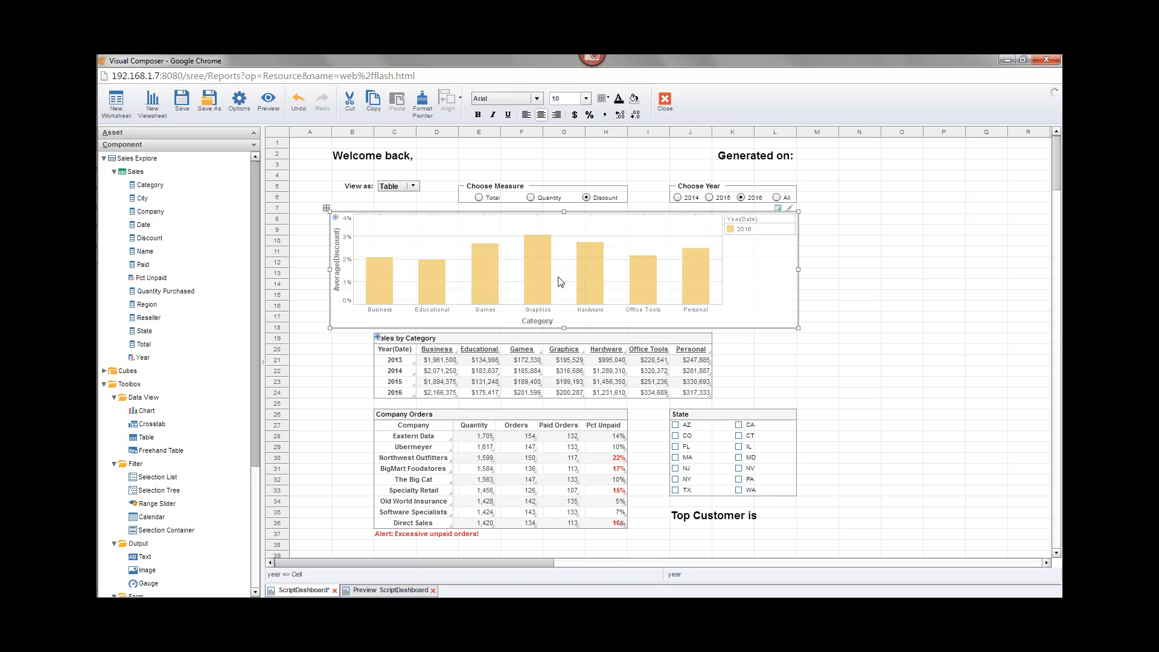
pyautogui.rightClick(569, 277)
pyautogui.click(621, 361)
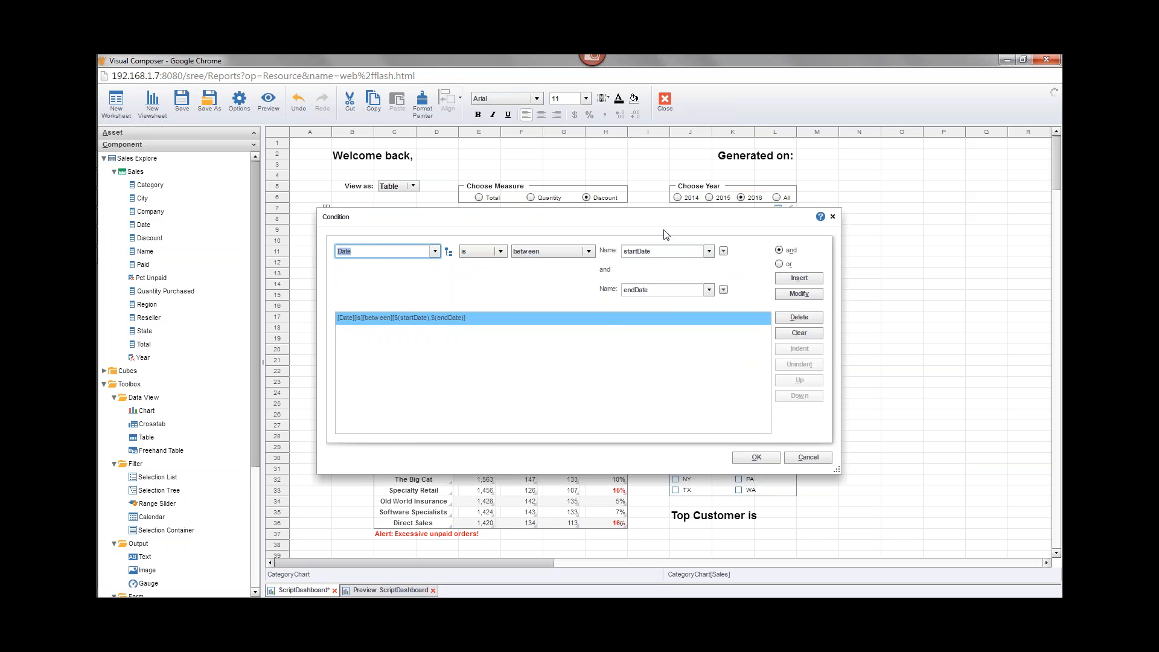
pyautogui.click(808, 457)
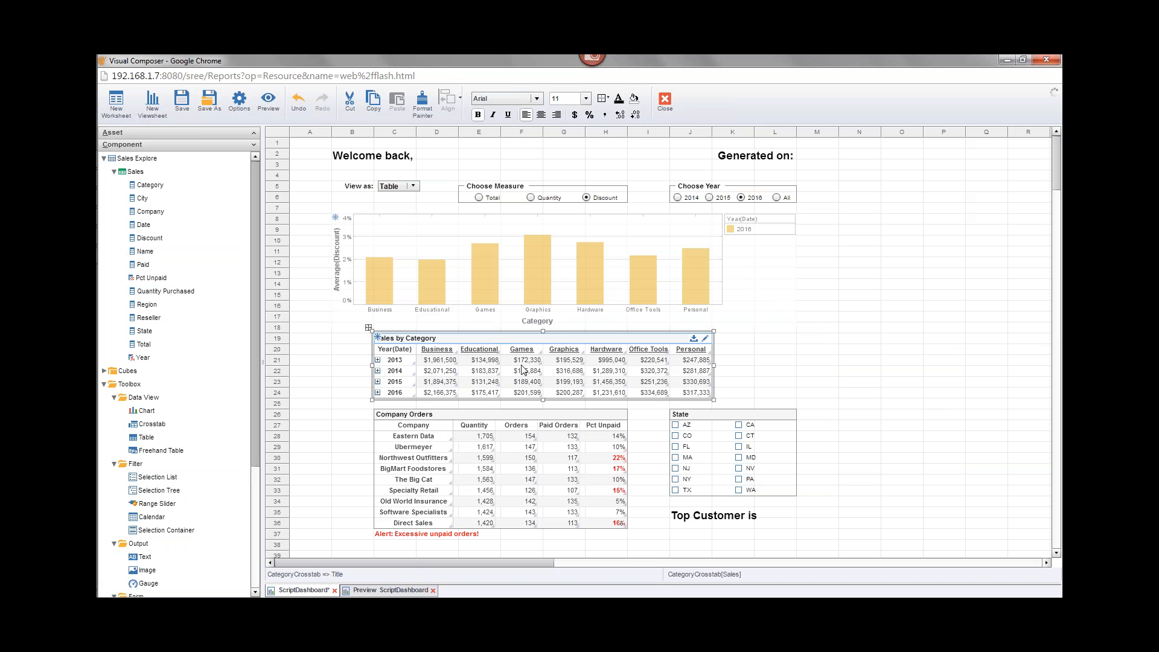
# - Add a condition to the Sales by Category crosstab requiring Date to be between the startDate and endDate variables
pyautogui.moveTo(523, 370)
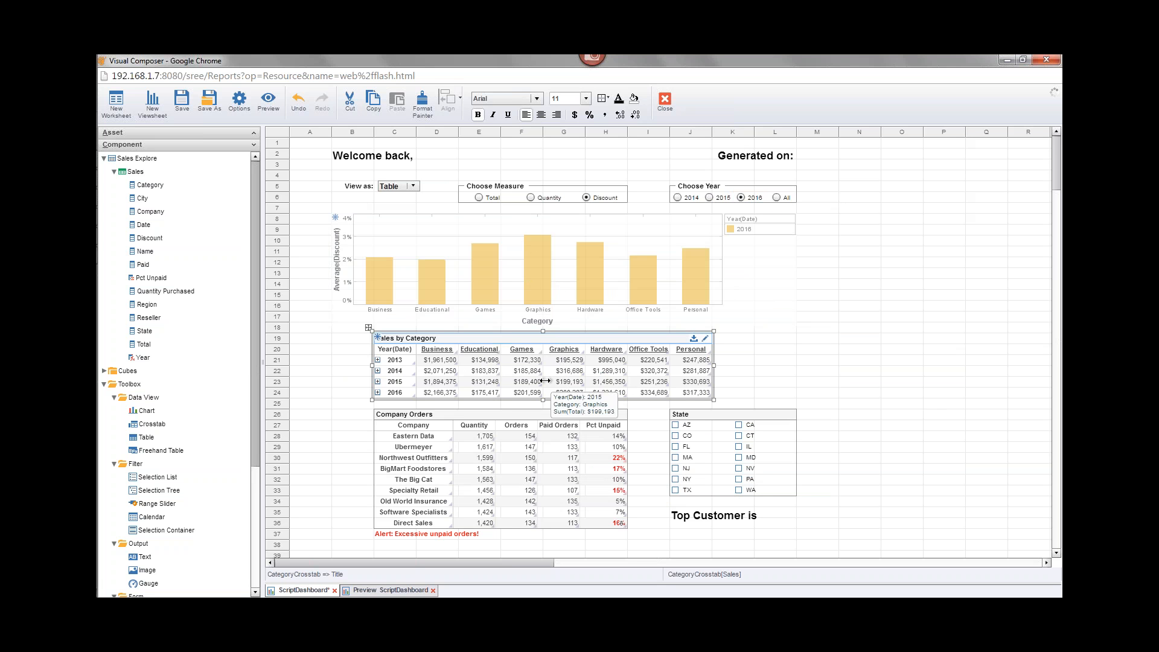
pyautogui.rightClick(561, 341)
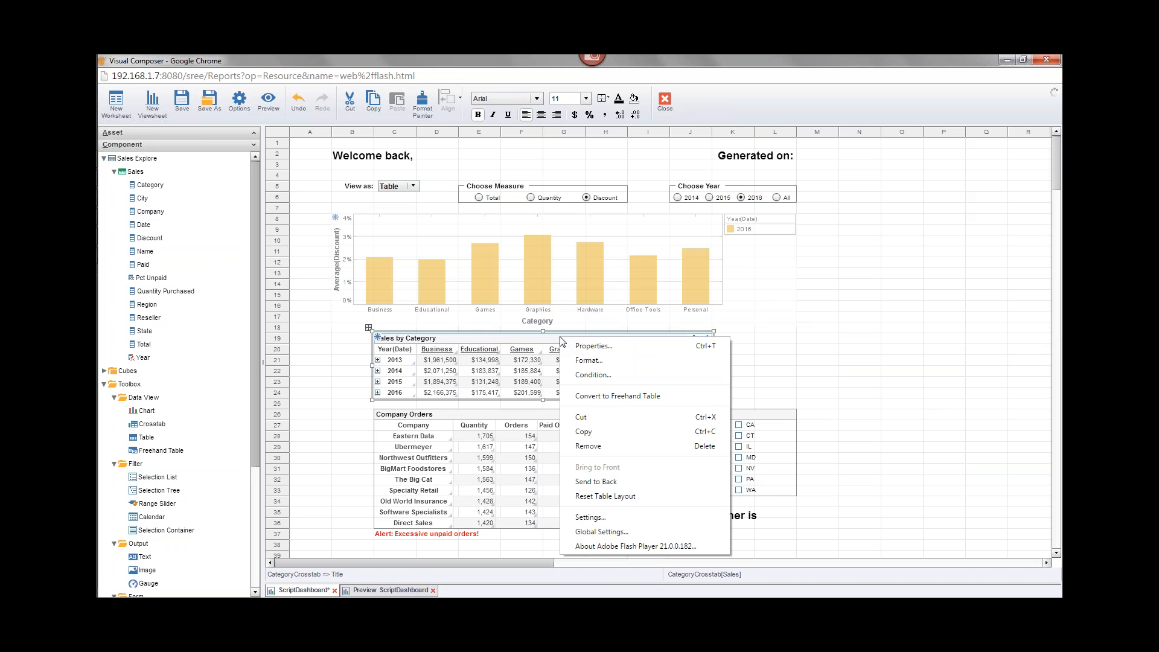
pyautogui.click(624, 379)
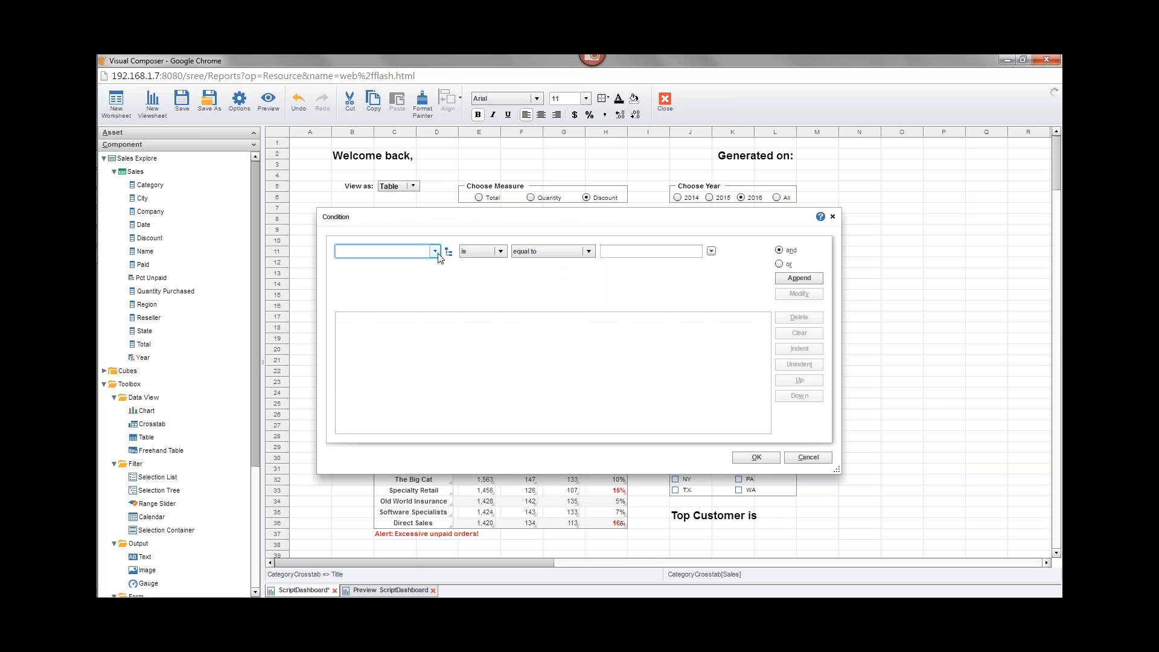
pyautogui.click(435, 252)
pyautogui.click(392, 302)
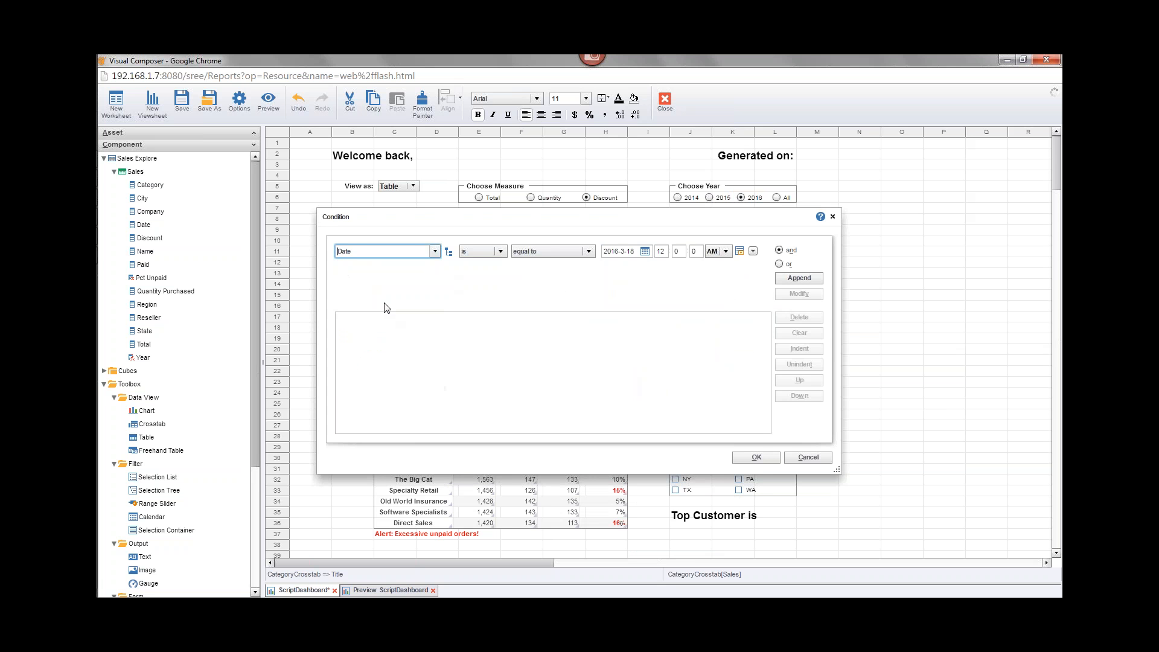
pyautogui.click(545, 250)
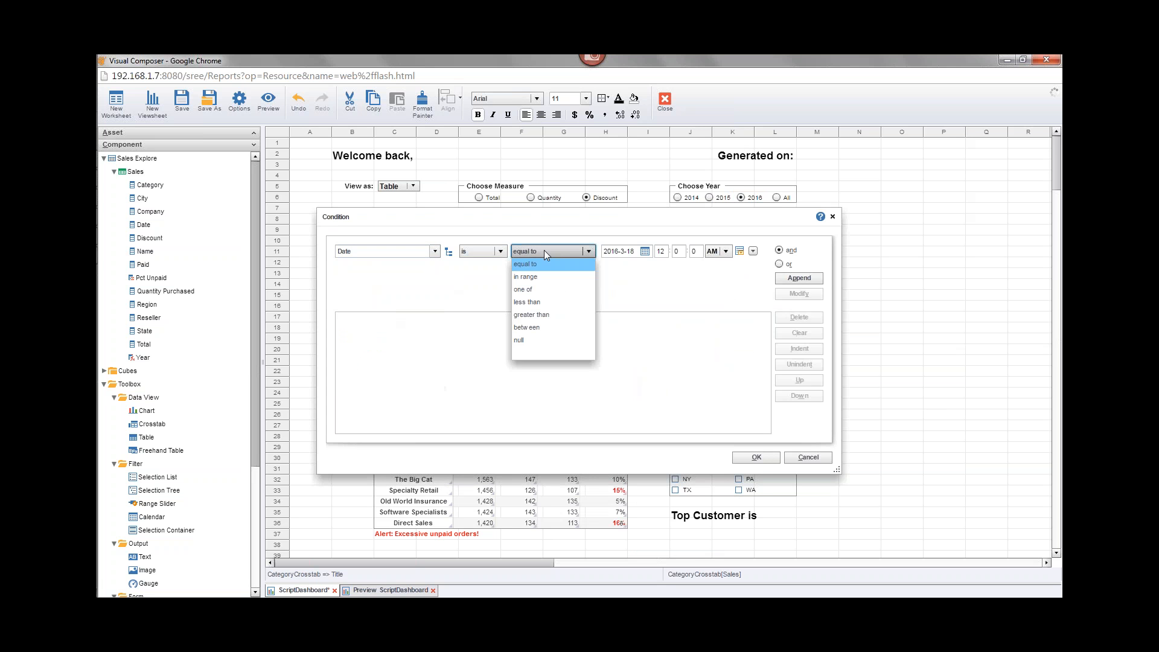
pyautogui.click(544, 327)
pyautogui.click(753, 251)
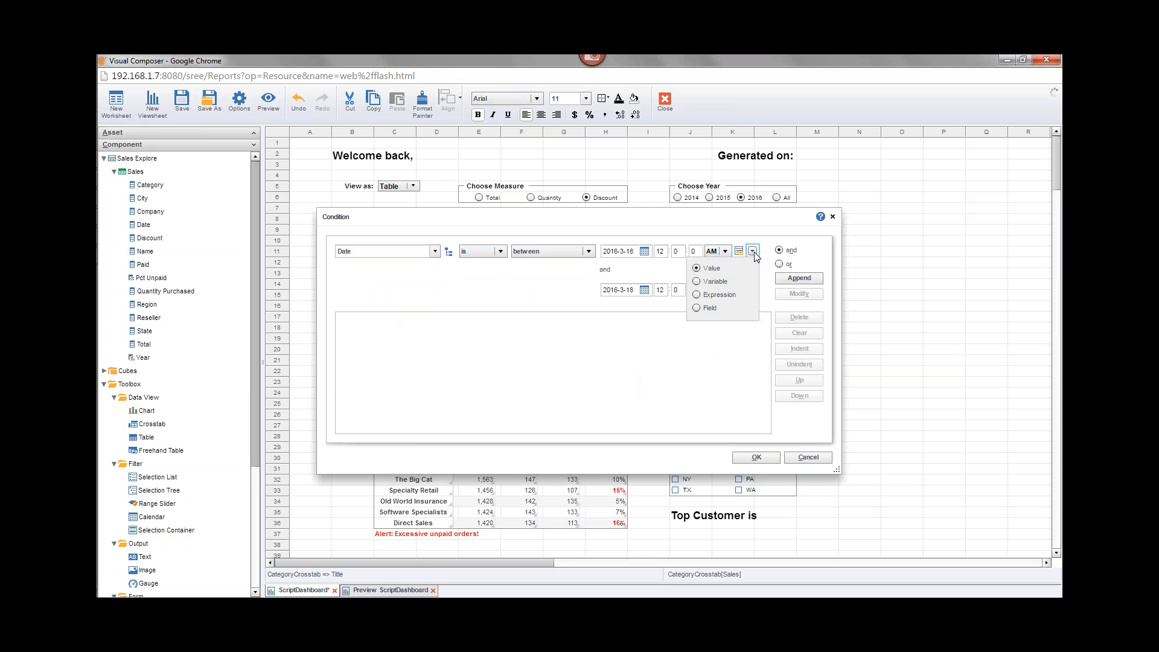
pyautogui.click(699, 281)
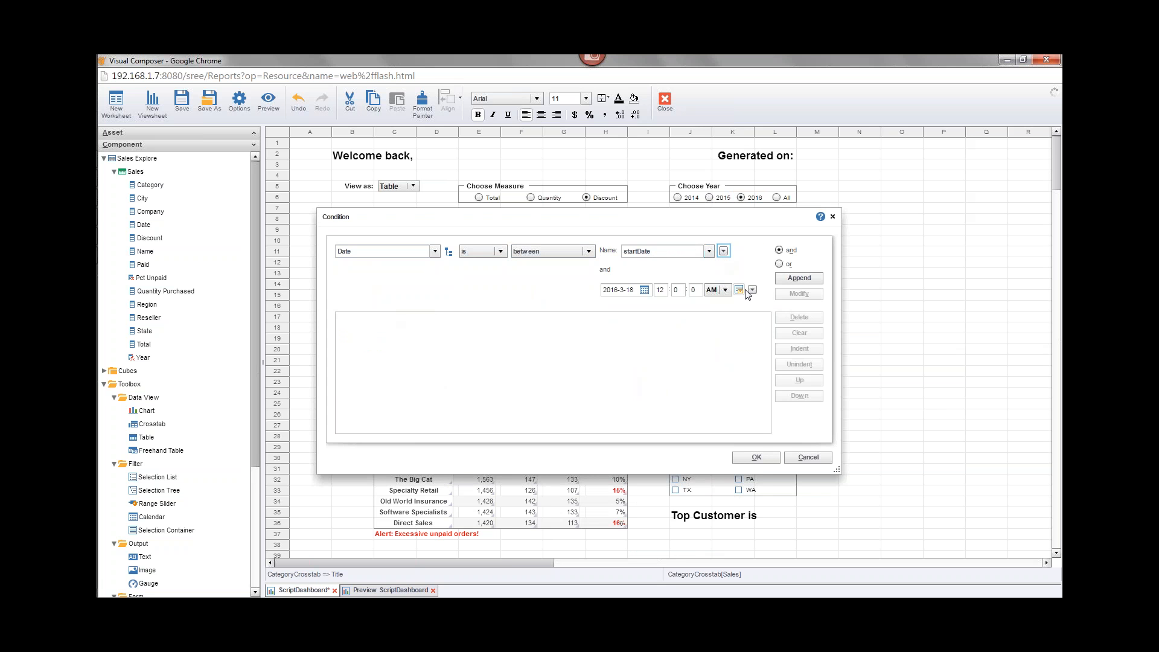
pyautogui.click(753, 290)
pyautogui.click(717, 320)
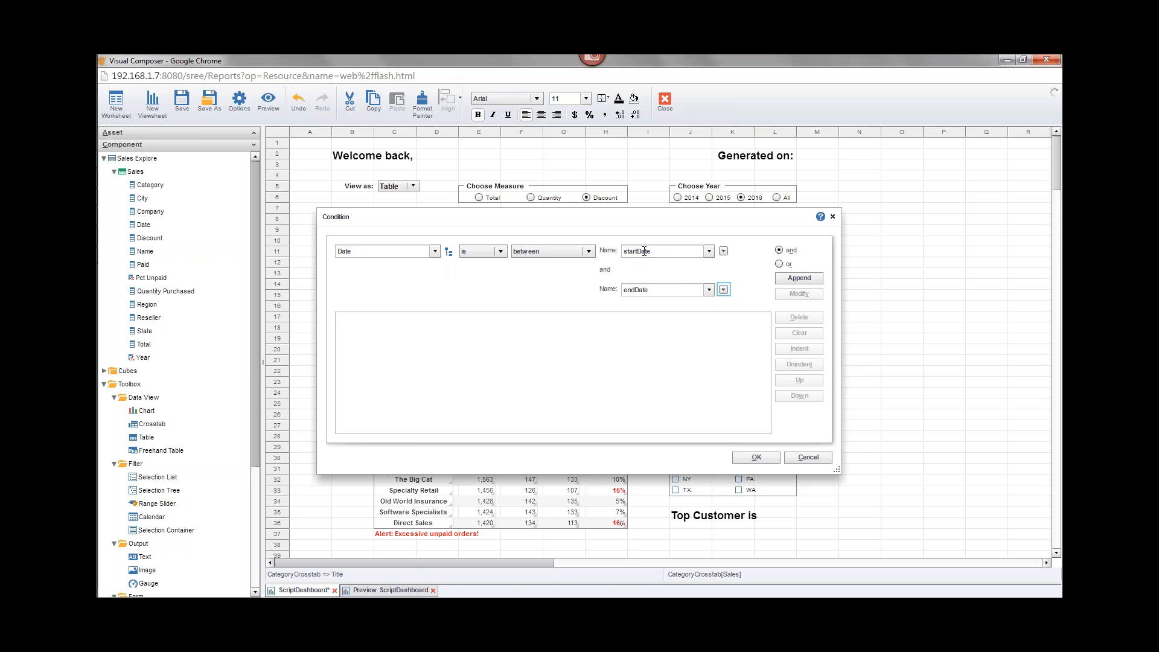
pyautogui.click(798, 279)
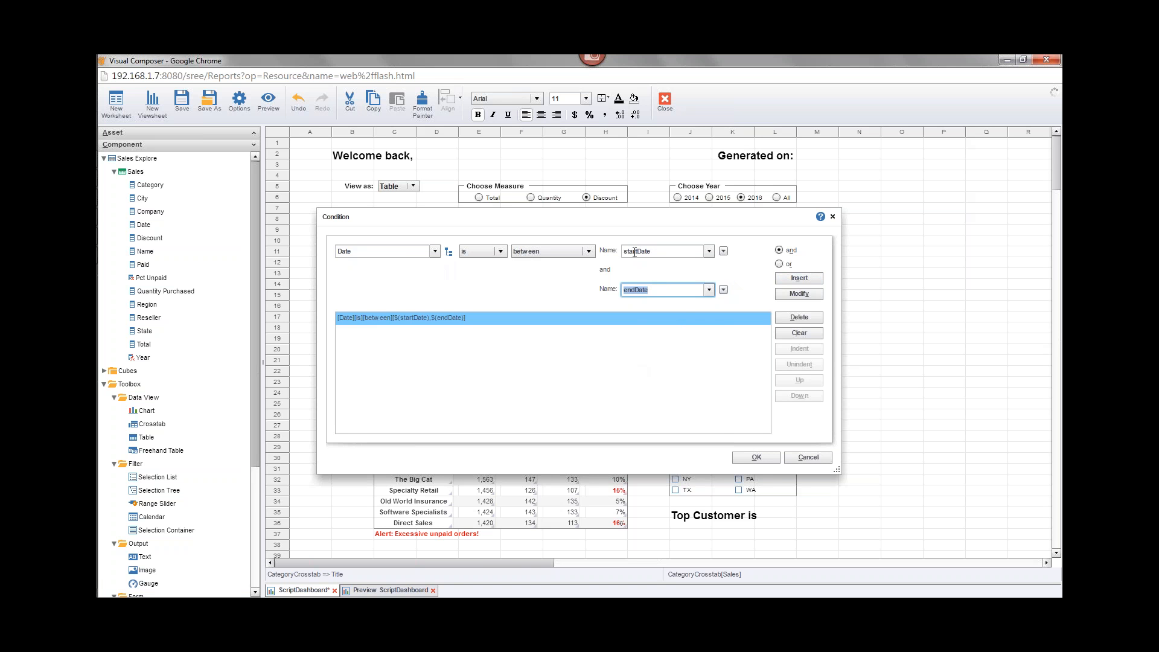
pyautogui.click(761, 458)
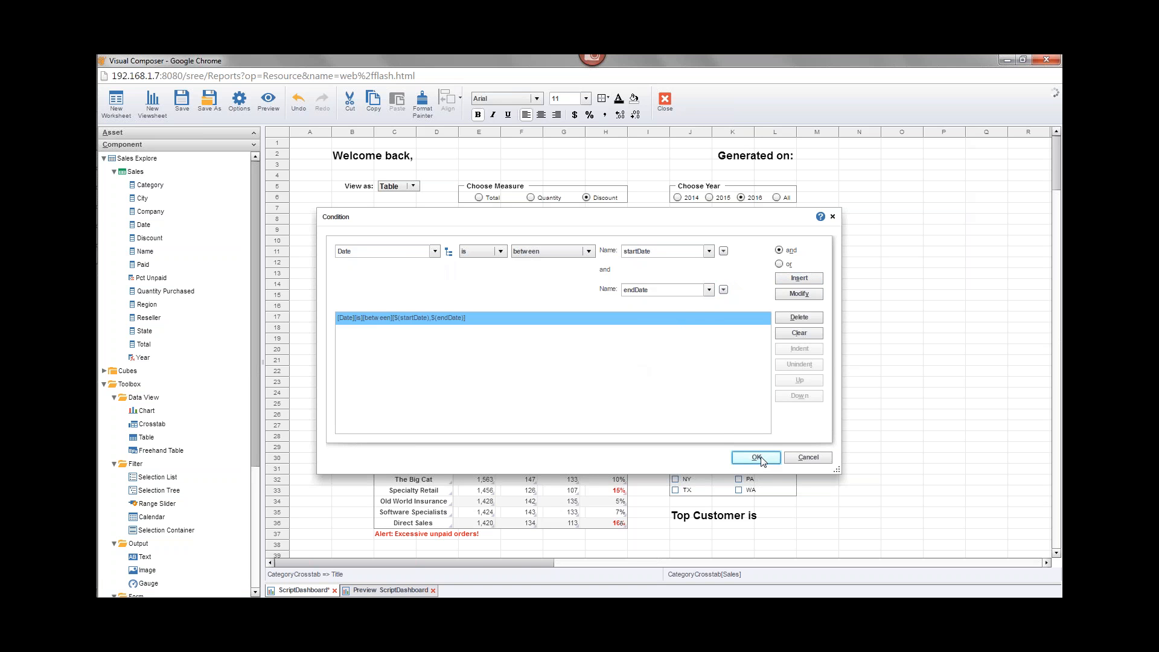
# - Test the Choose Year filter on the chart and crosstab with 2015 and All
pyautogui.click(710, 198)
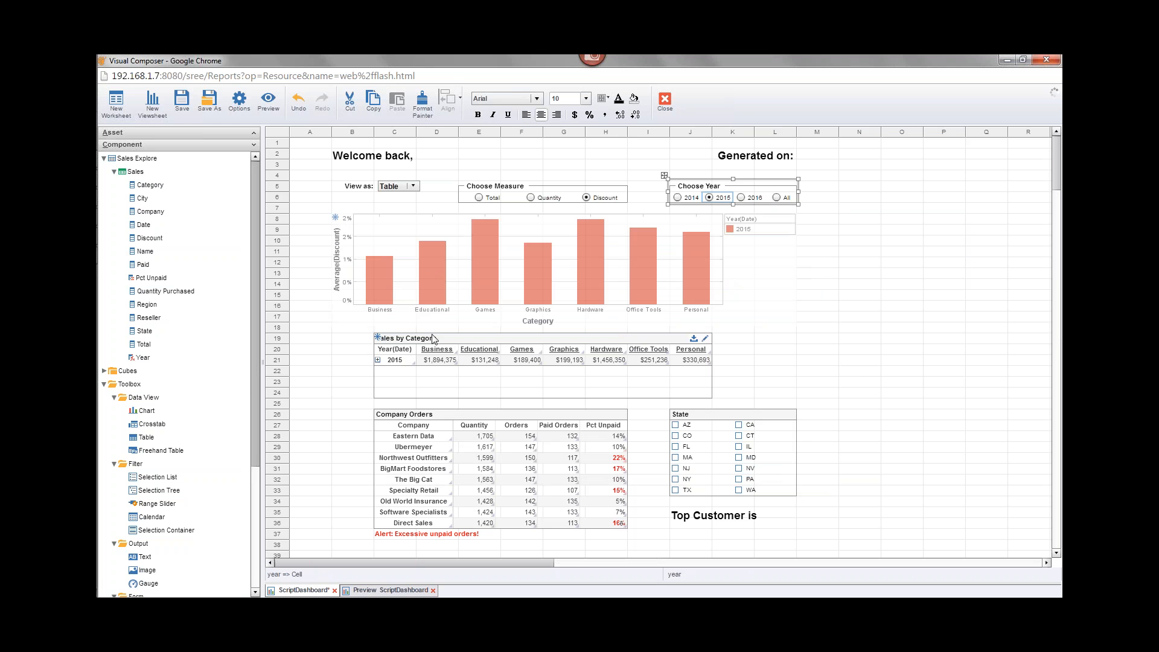
pyautogui.moveTo(588, 294)
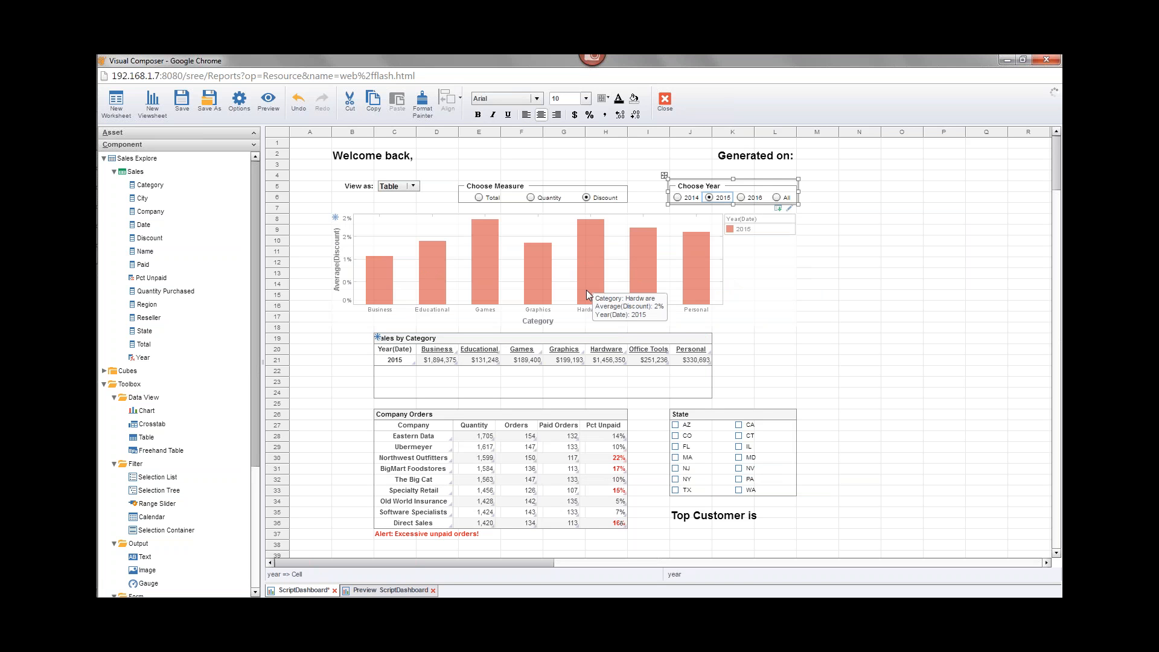
pyautogui.click(779, 199)
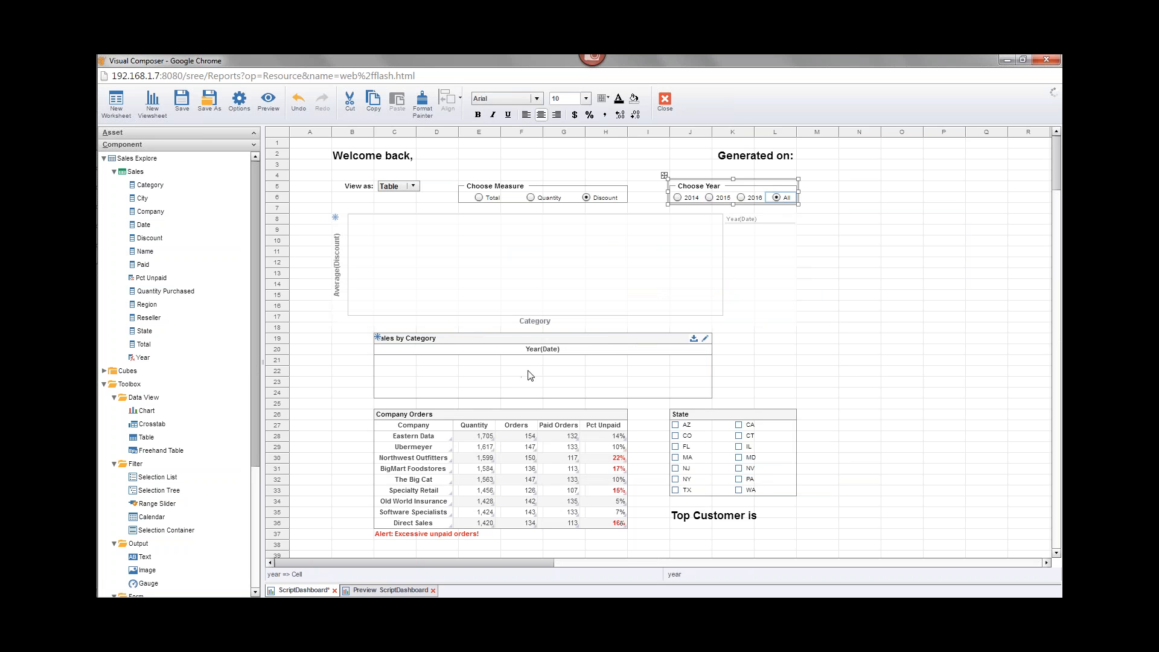
# - Clear the value of the All label in the Choose Year radio button's embedded list and apply the properties
pyautogui.rightClick(742, 189)
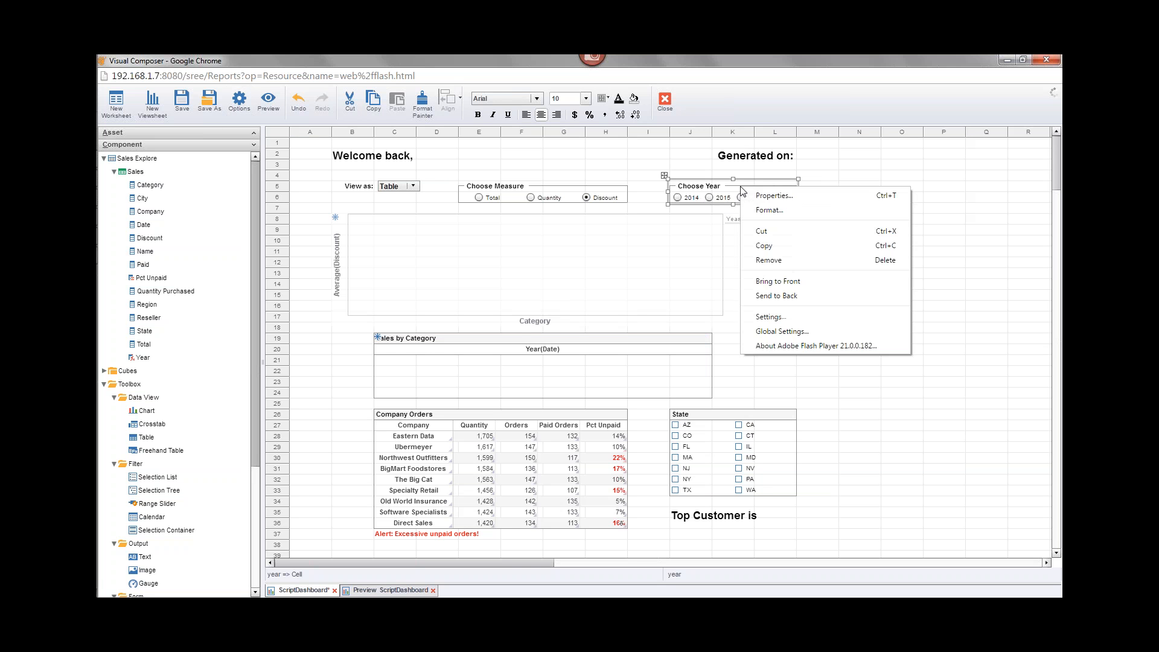
pyautogui.click(796, 201)
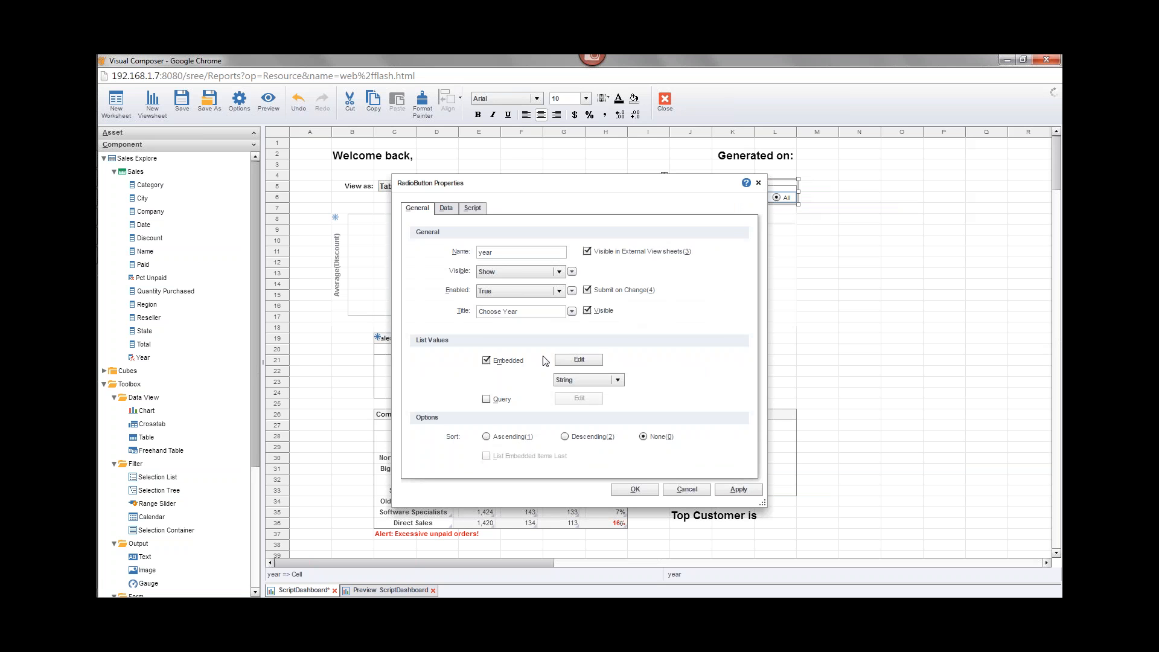
pyautogui.click(579, 359)
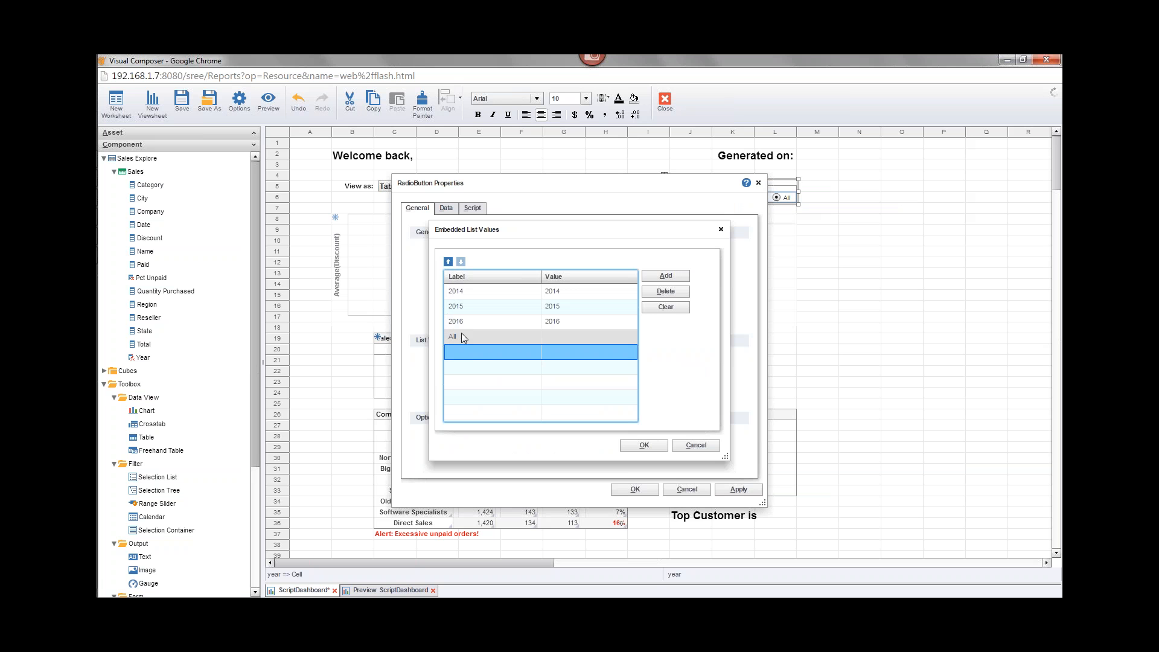
pyautogui.click(564, 337)
pyautogui.click(564, 337)
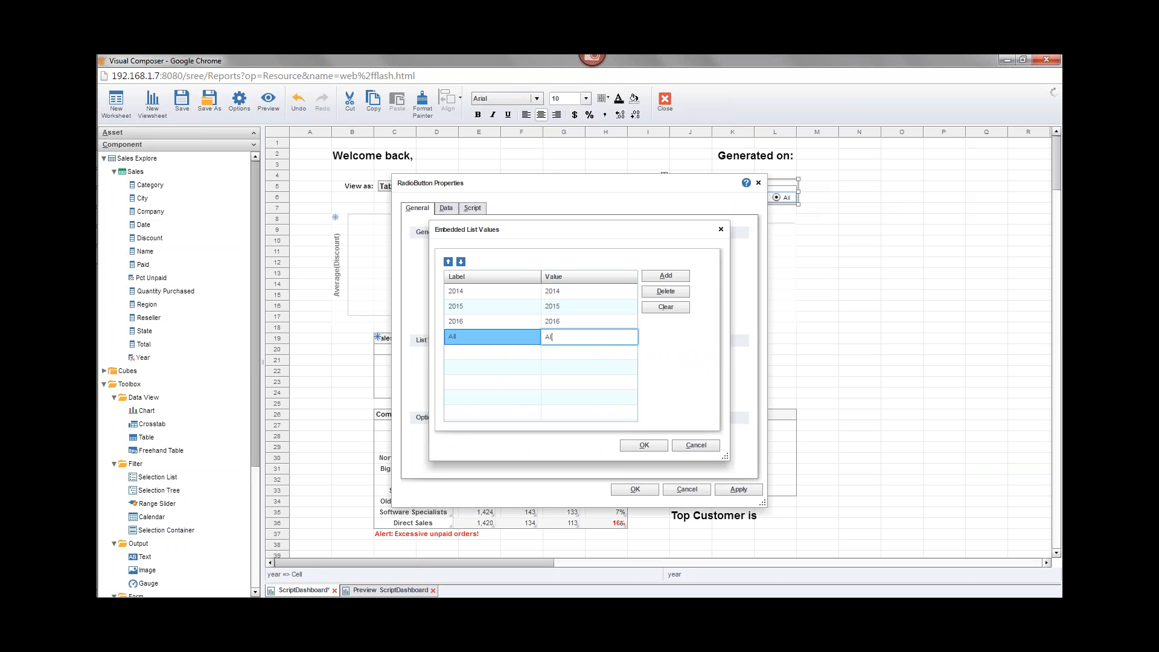
pyautogui.press('BackSpace')
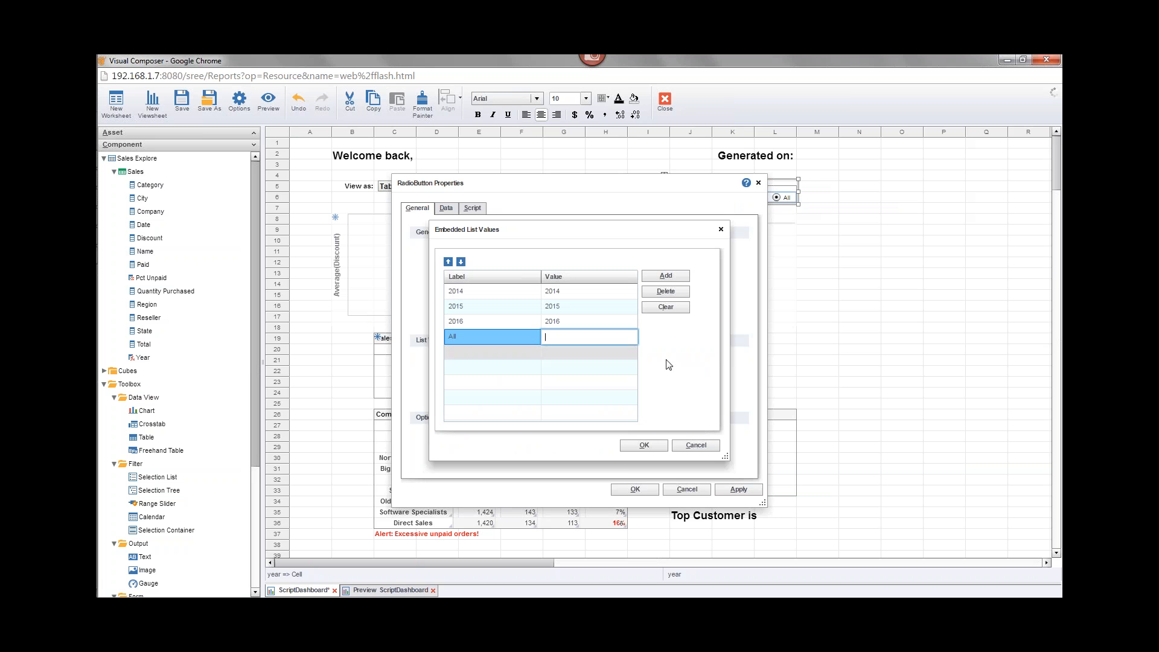
pyautogui.press('Return')
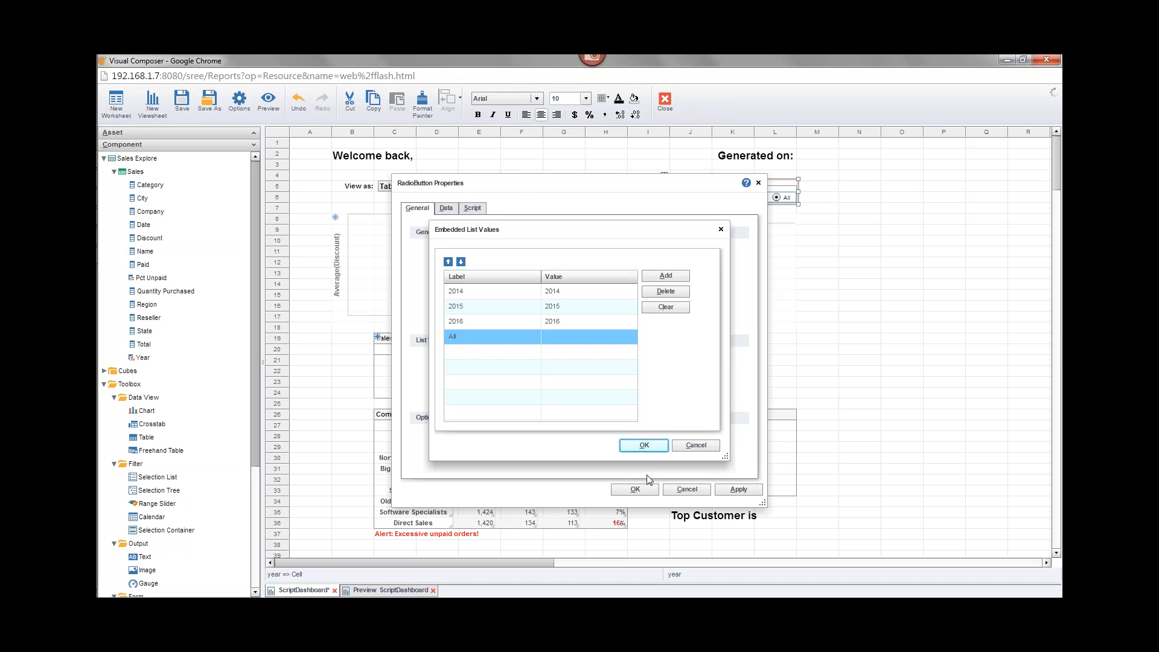
pyautogui.click(644, 445)
pyautogui.click(635, 489)
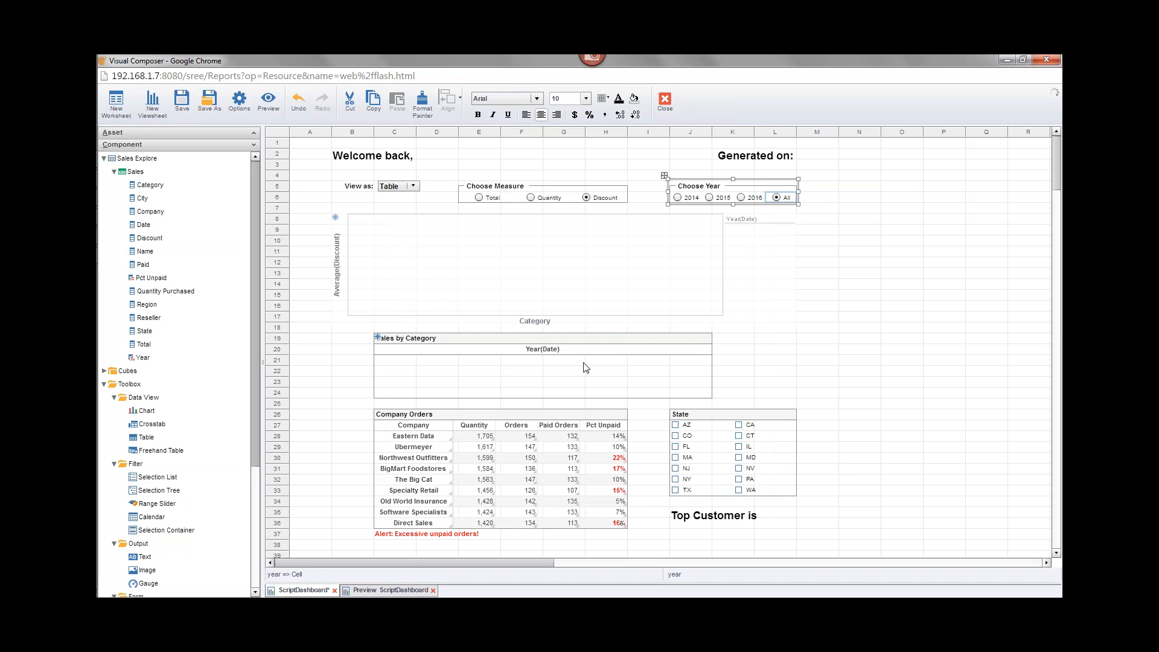
# - Open the viewsheet's onRefresh script and insert three blank lines above the startDate assignment
pyautogui.click(243, 103)
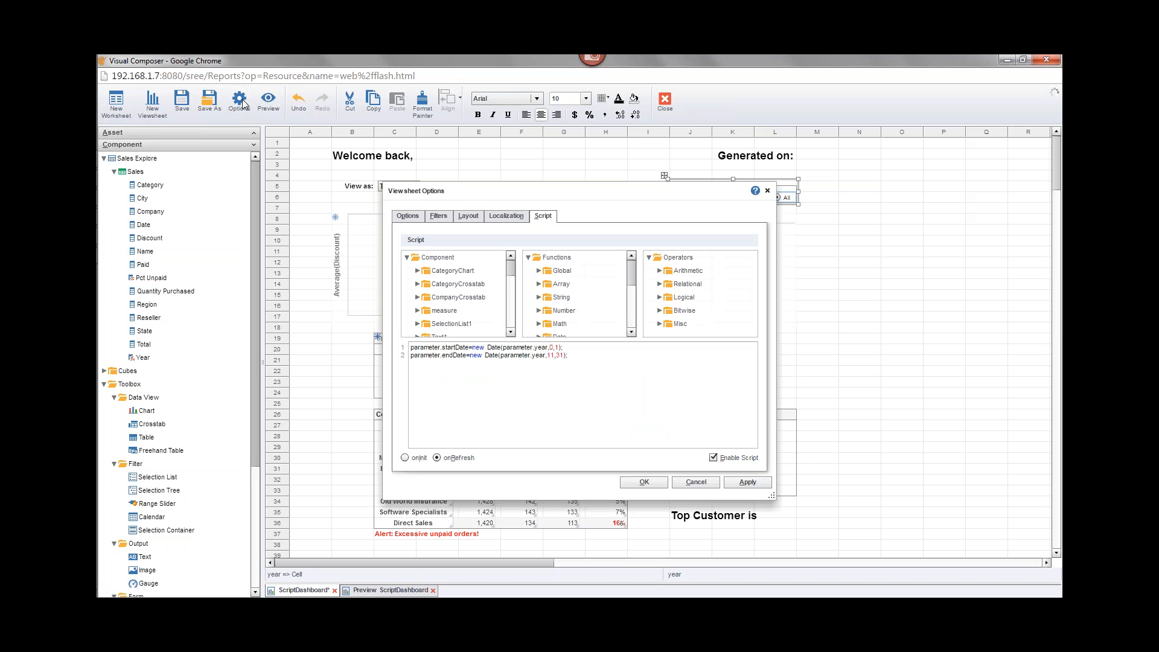
pyautogui.click(494, 355)
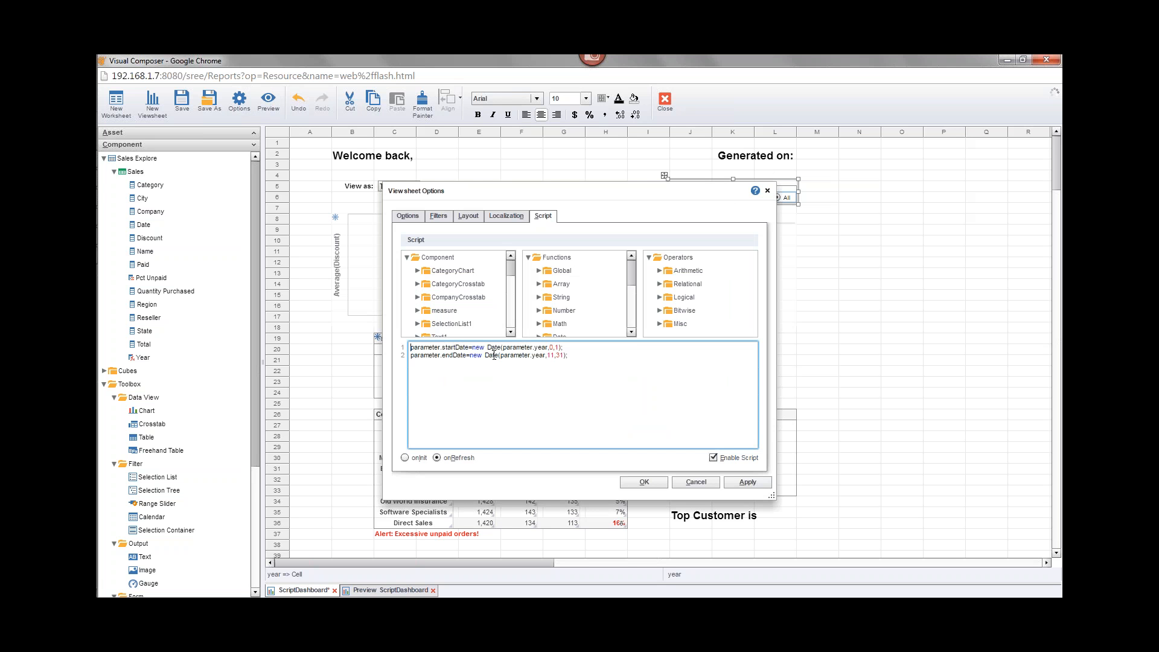
pyautogui.hotkey('ctrl', 'Home')
pyautogui.press('Return')
pyautogui.press('Return')
pyautogui.press('Return')
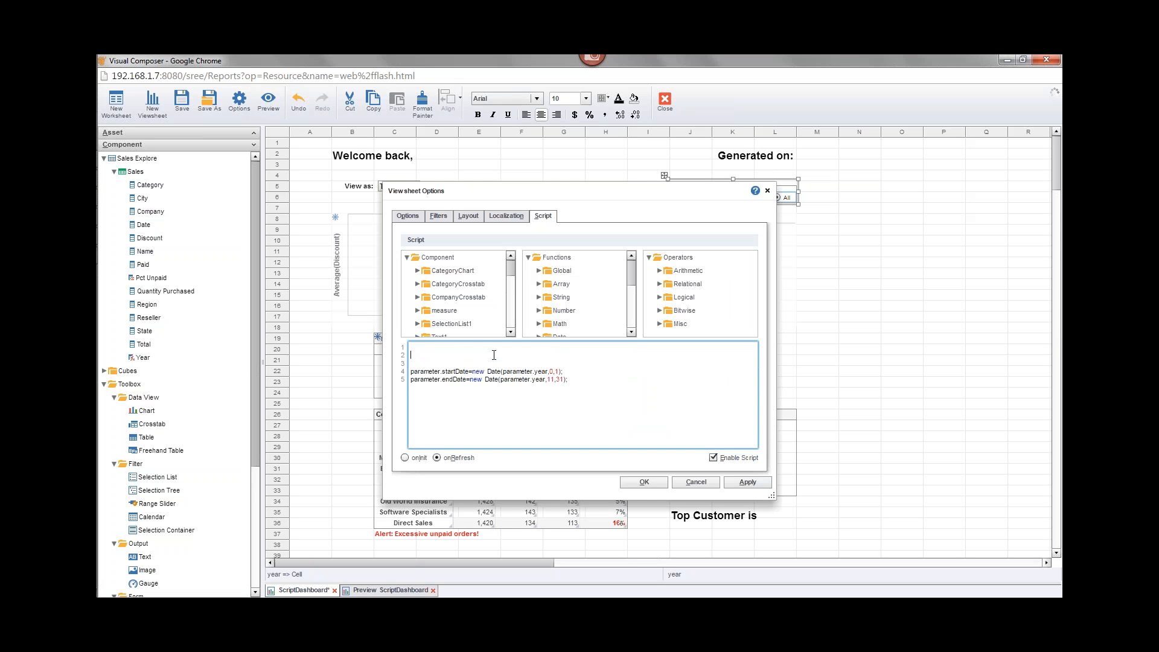
# - Add the opening condition if(isNull(parameter.year)) { above the date assignments in the viewsheet script
pyautogui.click(493, 355)
pyautogui.write('if')
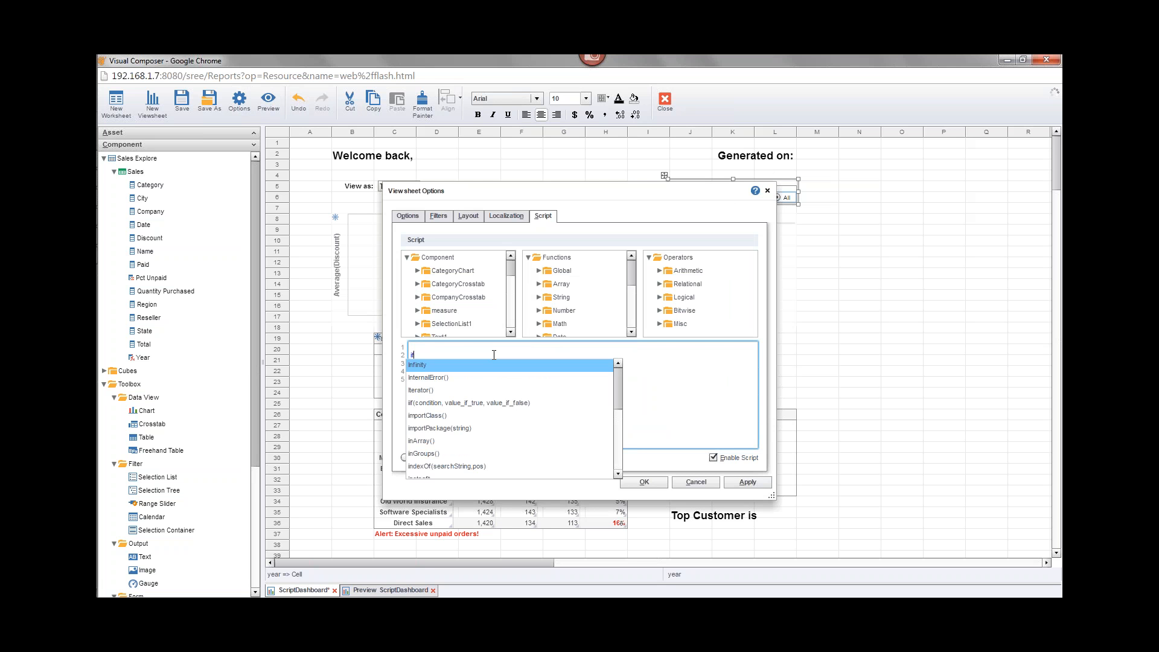
pyautogui.write('(')
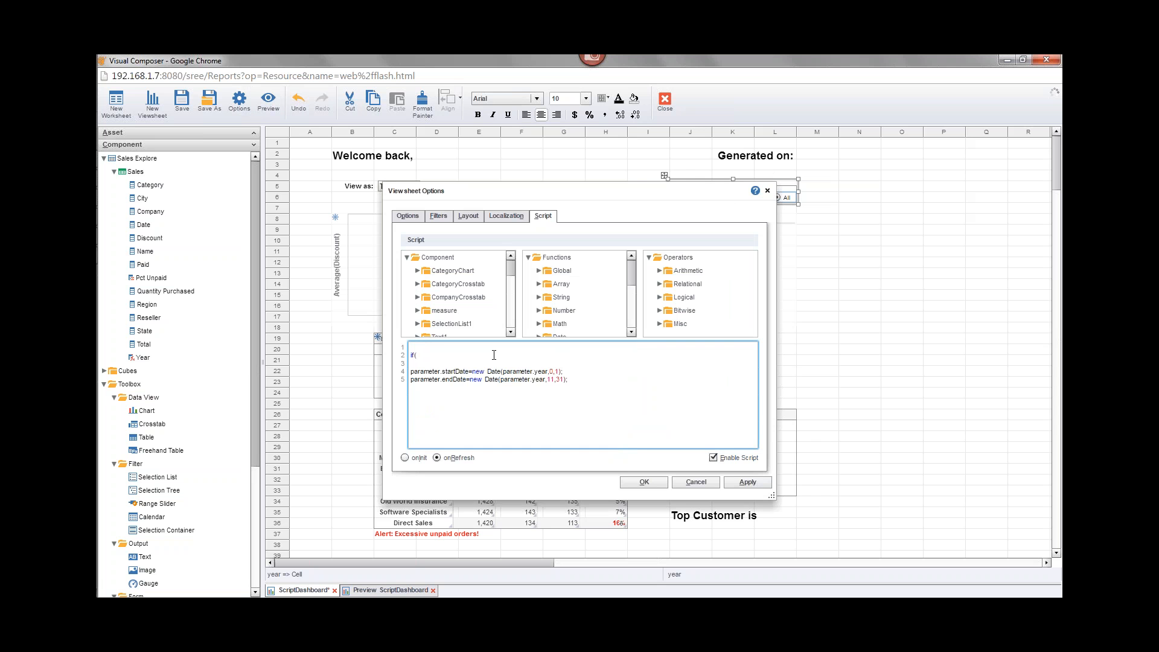
pyautogui.write('isN')
pyautogui.press('Down')
pyautogui.press('Return')
pyautogui.write('para')
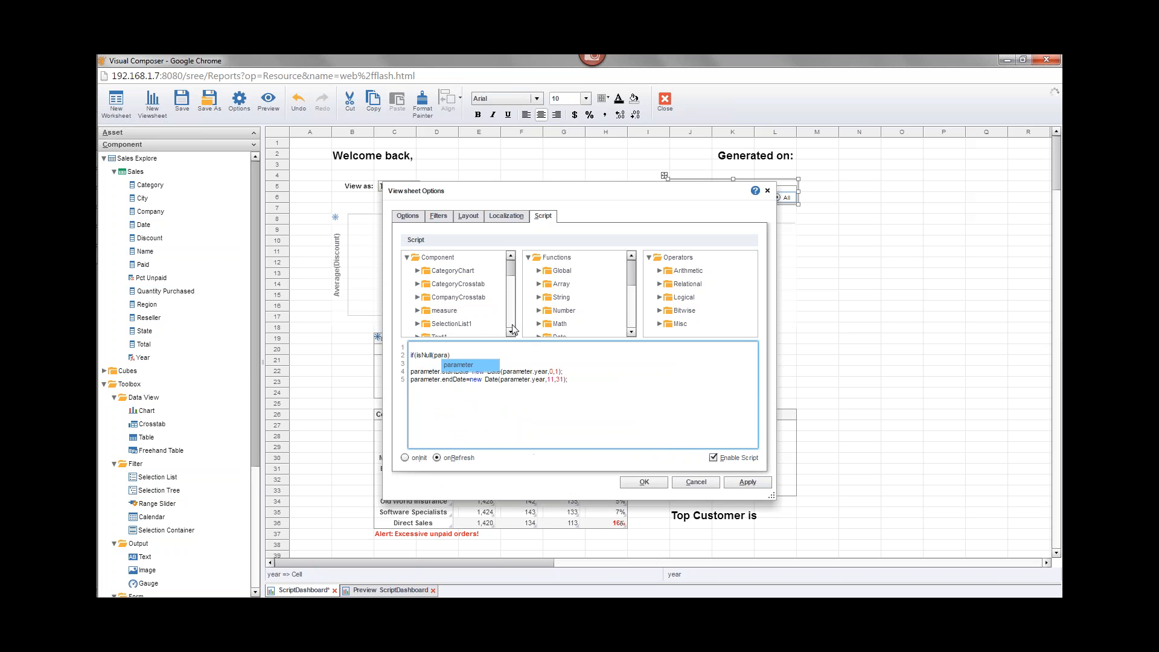
pyautogui.press('Return')
pyautogui.write('.year')
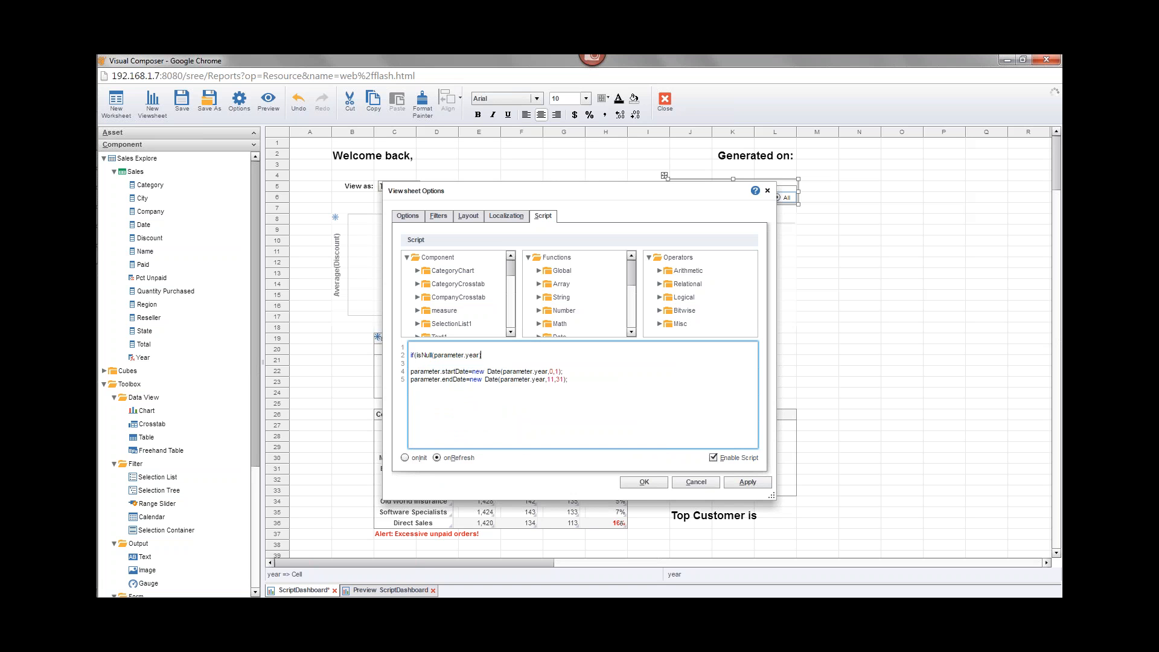
pyautogui.moveTo(535, 191); pyautogui.dragTo(558, 237)
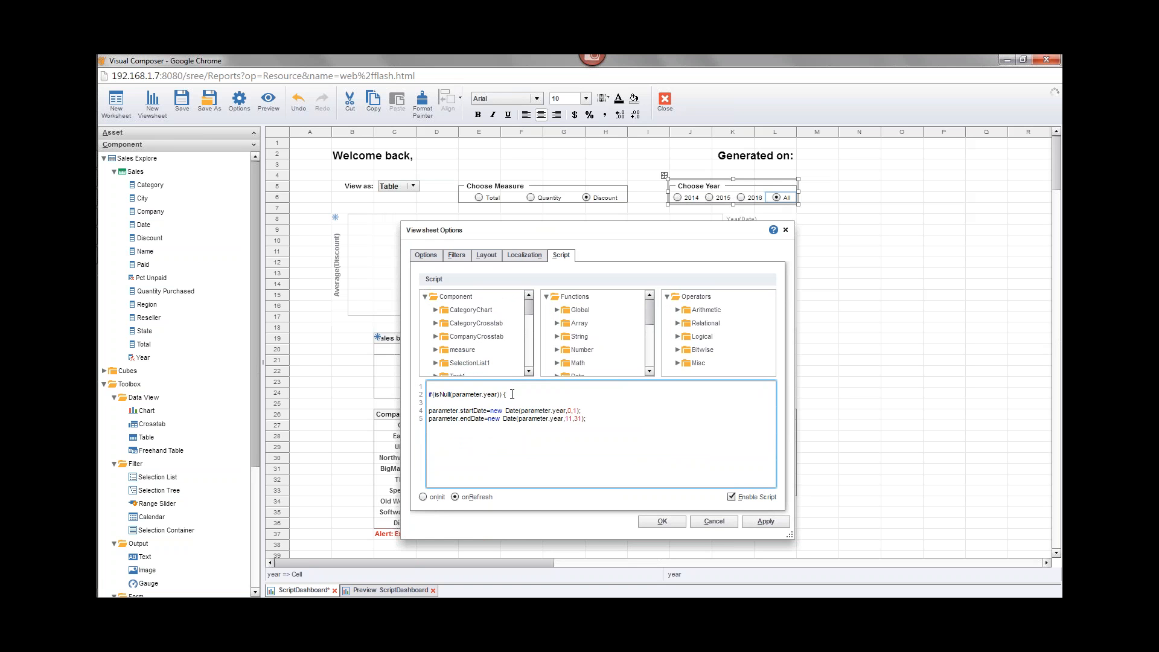
# - Copy the startDate and endDate assignments into the if block, close it, and wrap the original lines in an else block
pyautogui.click(467, 411)
pyautogui.click(702, 337)
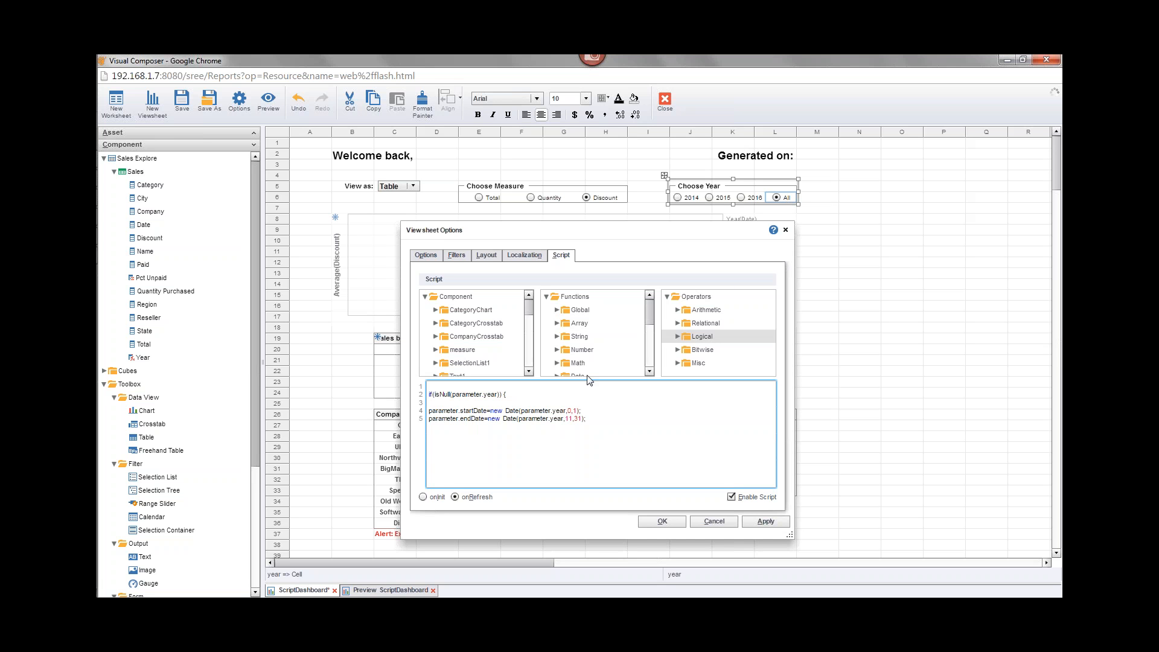
pyautogui.click(472, 415)
pyautogui.moveTo(594, 423); pyautogui.dragTo(430, 415)
pyautogui.hotkey('ctrl', 'c')
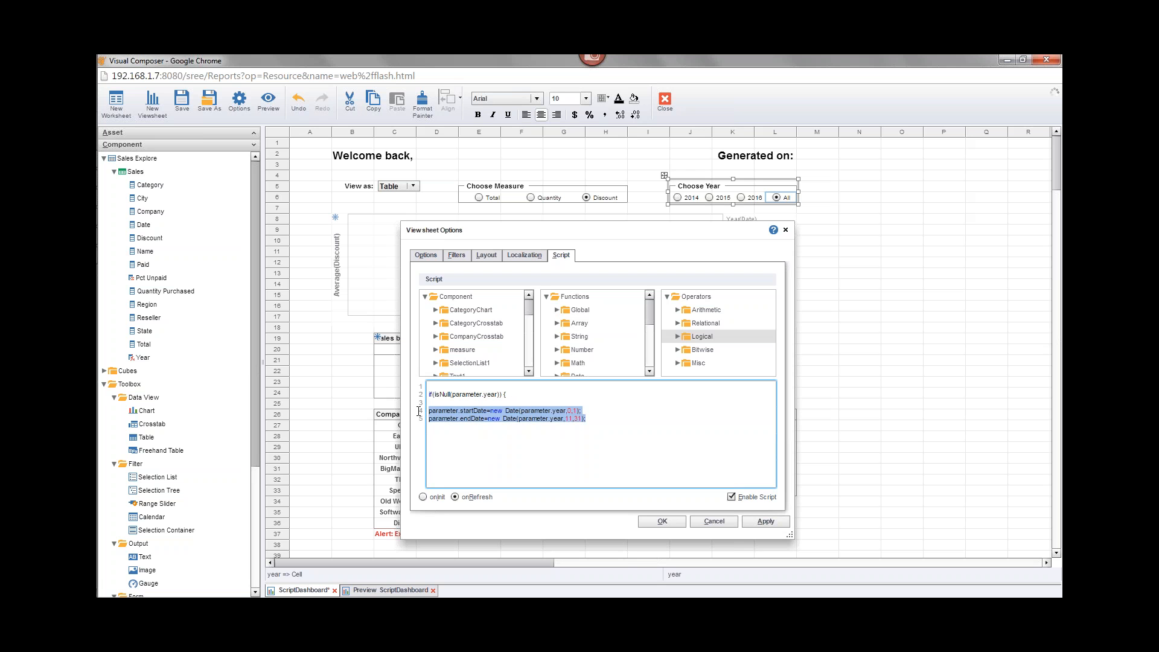
pyautogui.click(476, 402)
pyautogui.hotkey('ctrl', 'v')
pyautogui.press('Return')
pyautogui.write('}')
pyautogui.press('Return')
pyautogui.write('else')
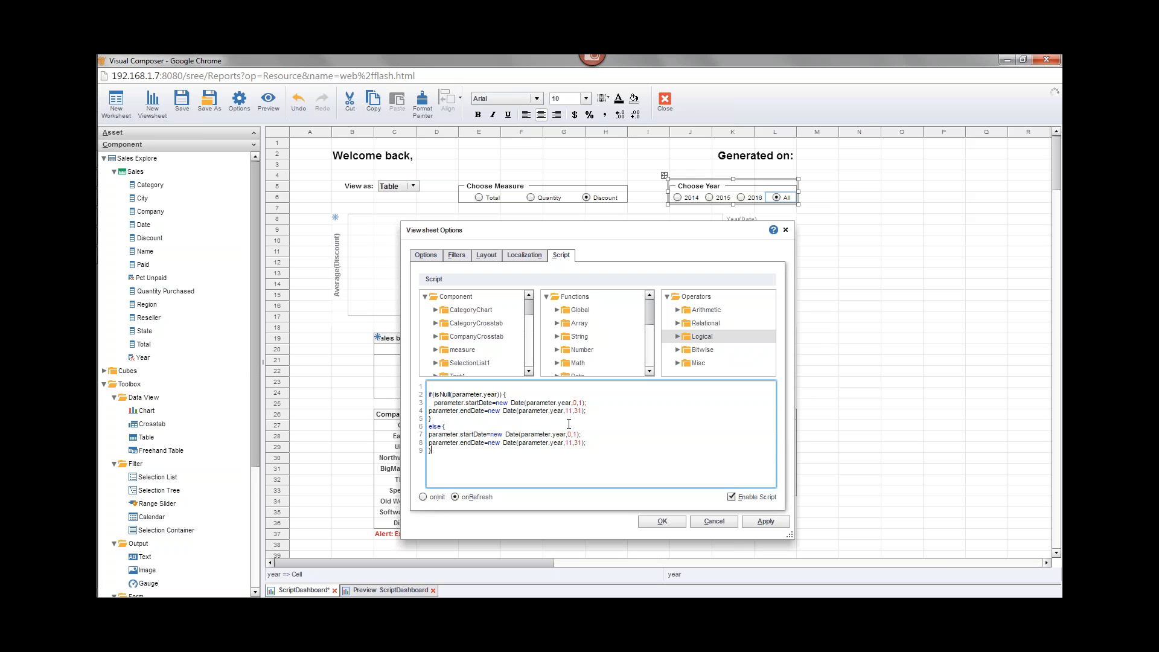
# - Set parameter.startDate and parameter.endDate to null in the isNull branch, indent the assignments, and confirm the viewsheet options
pyautogui.moveTo(497, 403); pyautogui.dragTo(586, 404)
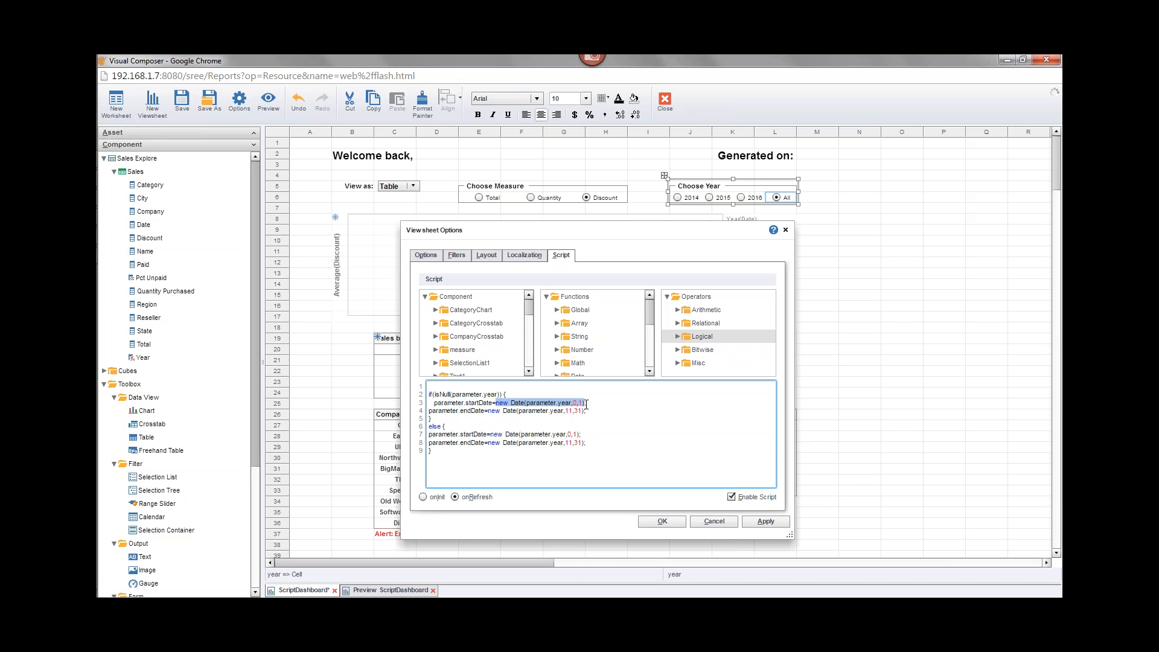
pyautogui.write('null;')
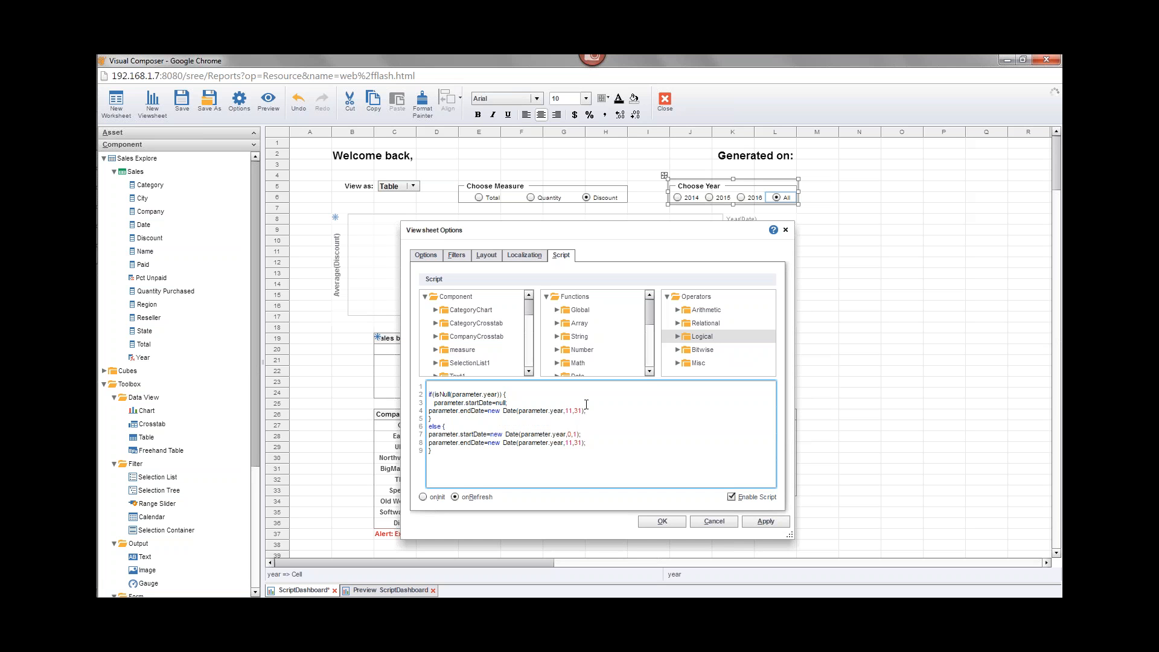
pyautogui.moveTo(488, 411); pyautogui.dragTo(585, 413)
pyautogui.write('null;')
pyautogui.click(429, 443)
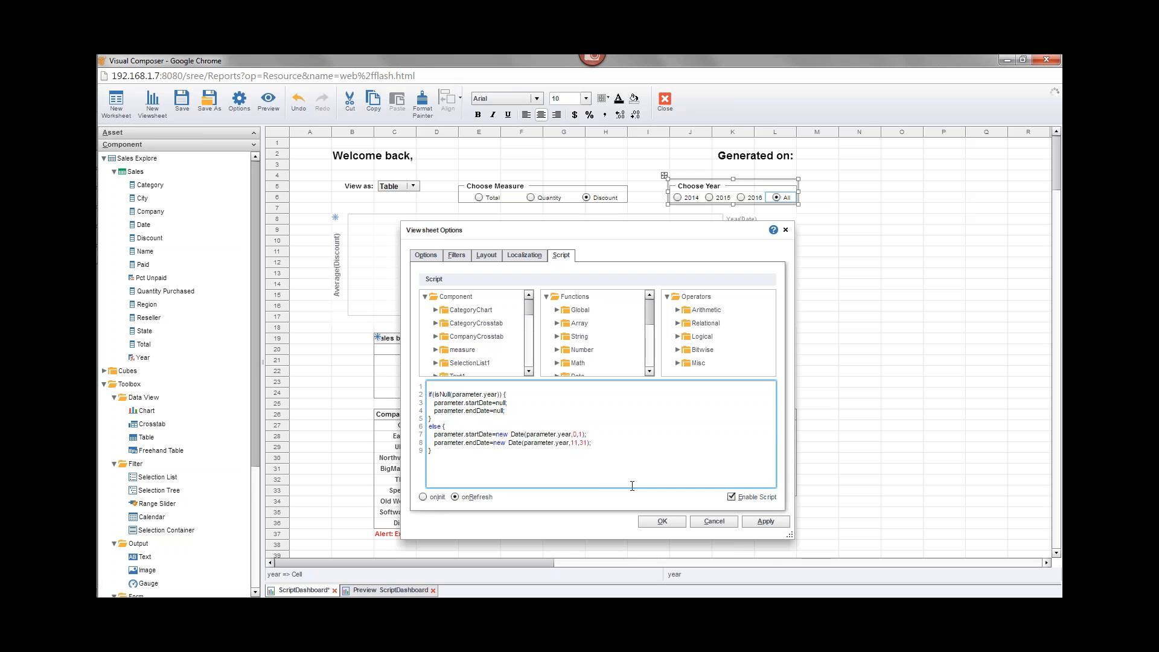
pyautogui.moveTo(608, 484); pyautogui.dragTo(428, 386)
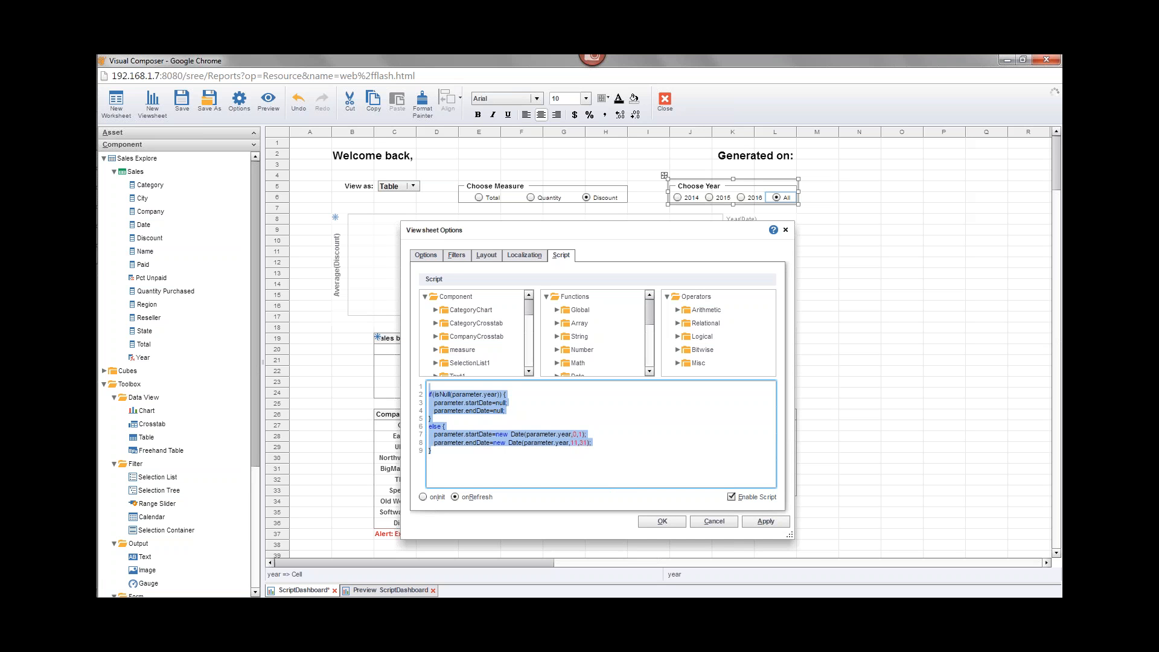
pyautogui.click(1055, 92)
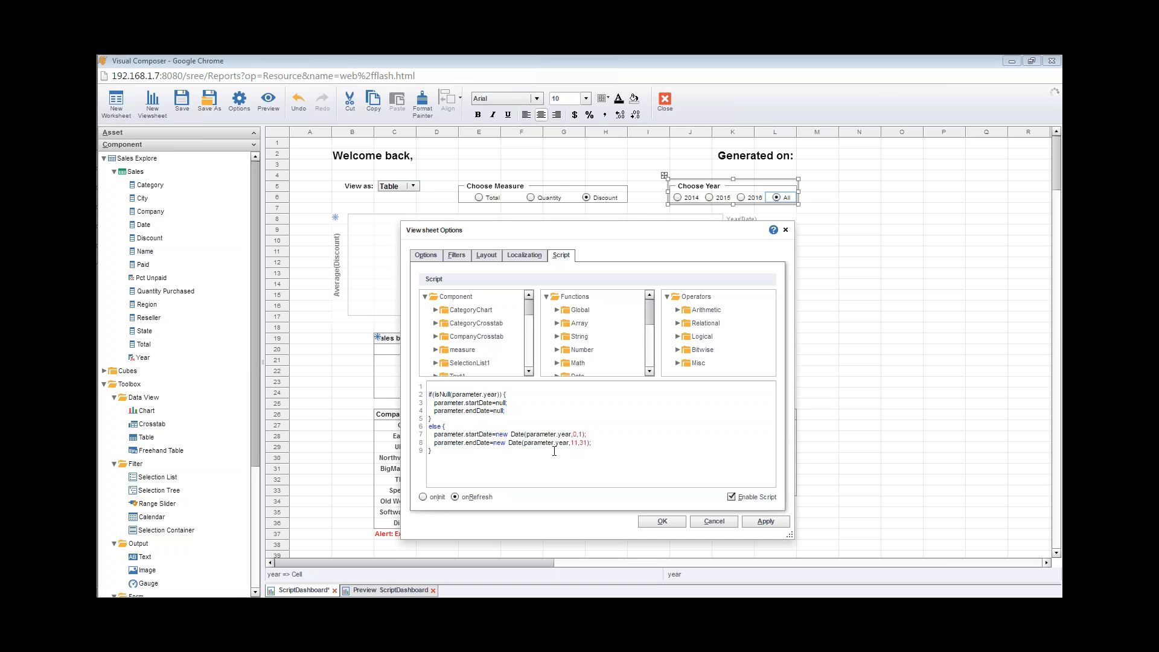
pyautogui.click(583, 483)
pyautogui.click(658, 522)
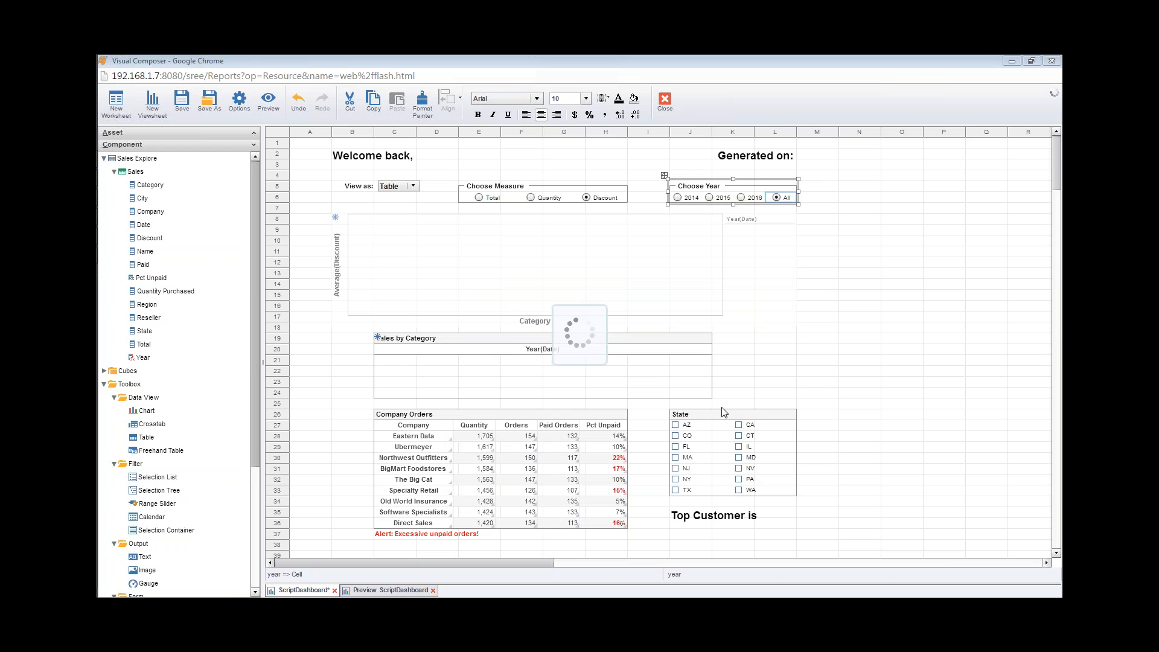
# - Test the Choose Year filter with 2015, 2014 and All, and save the dashboard
pyautogui.click(709, 198)
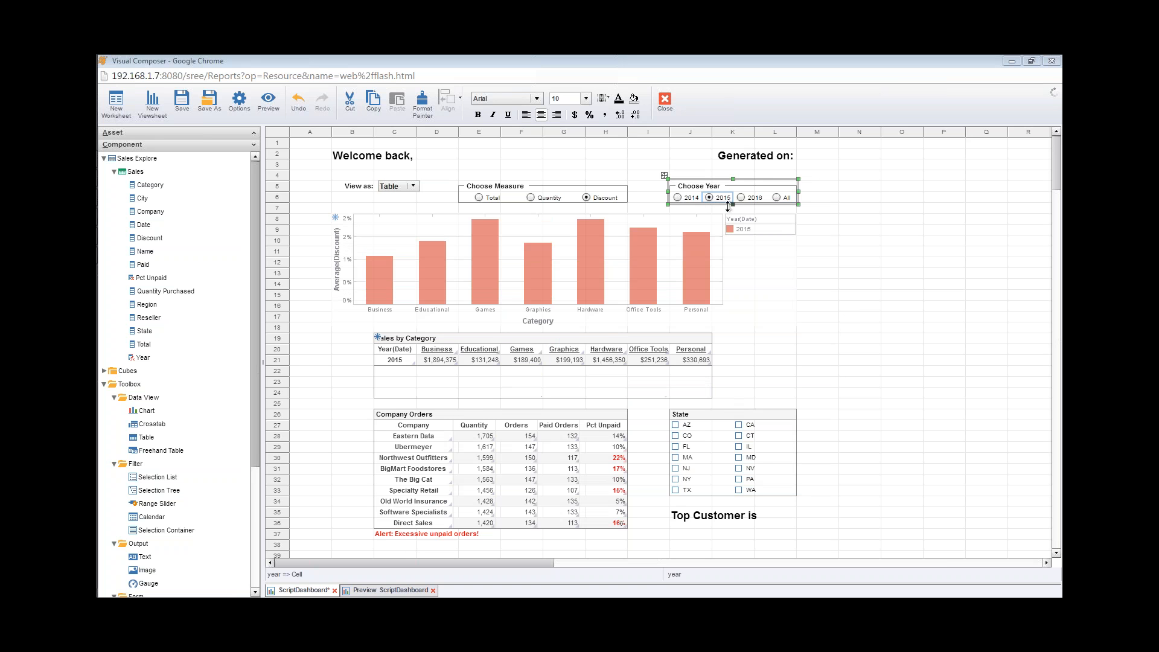
pyautogui.click(678, 198)
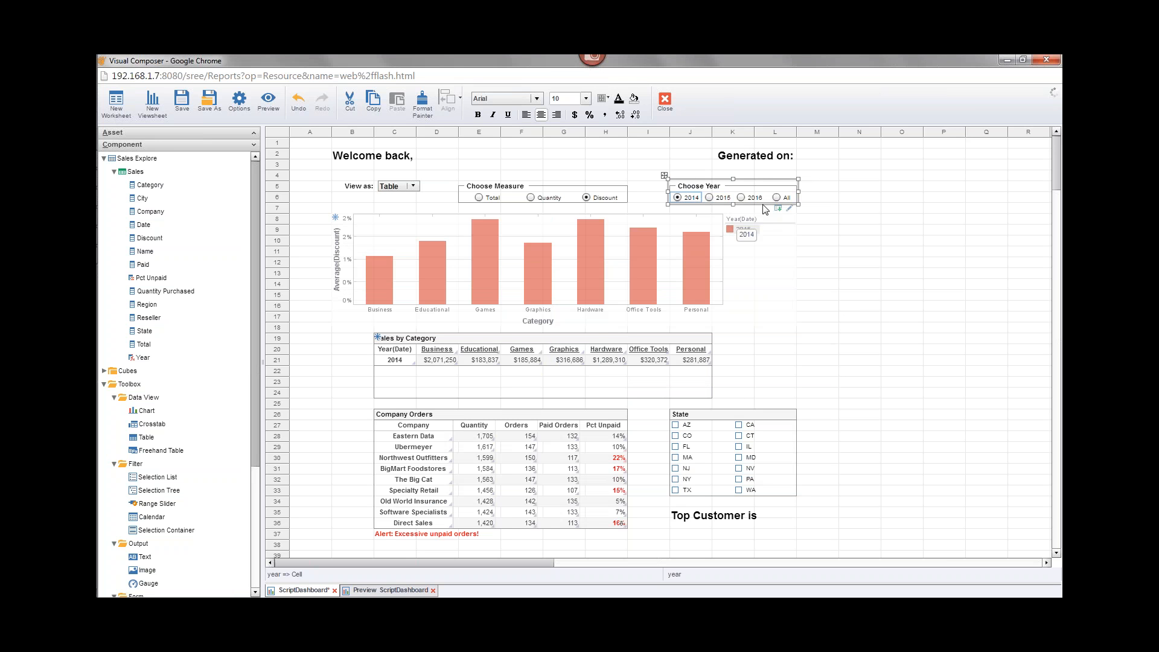
pyautogui.click(777, 198)
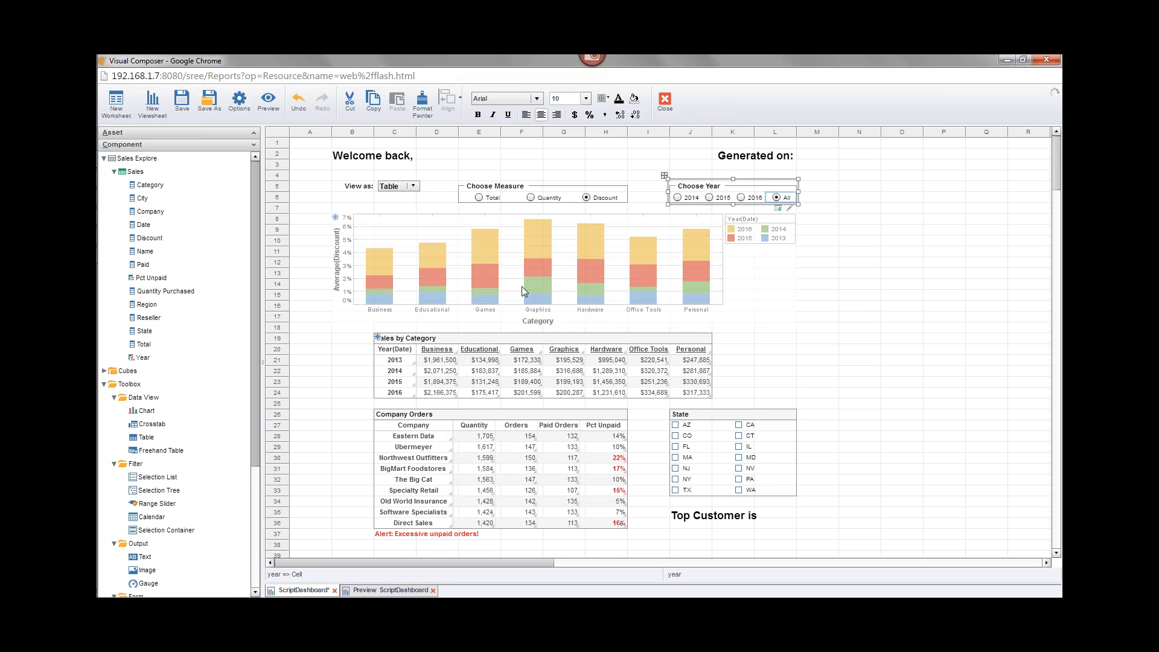
pyautogui.moveTo(596, 381)
pyautogui.click(181, 109)
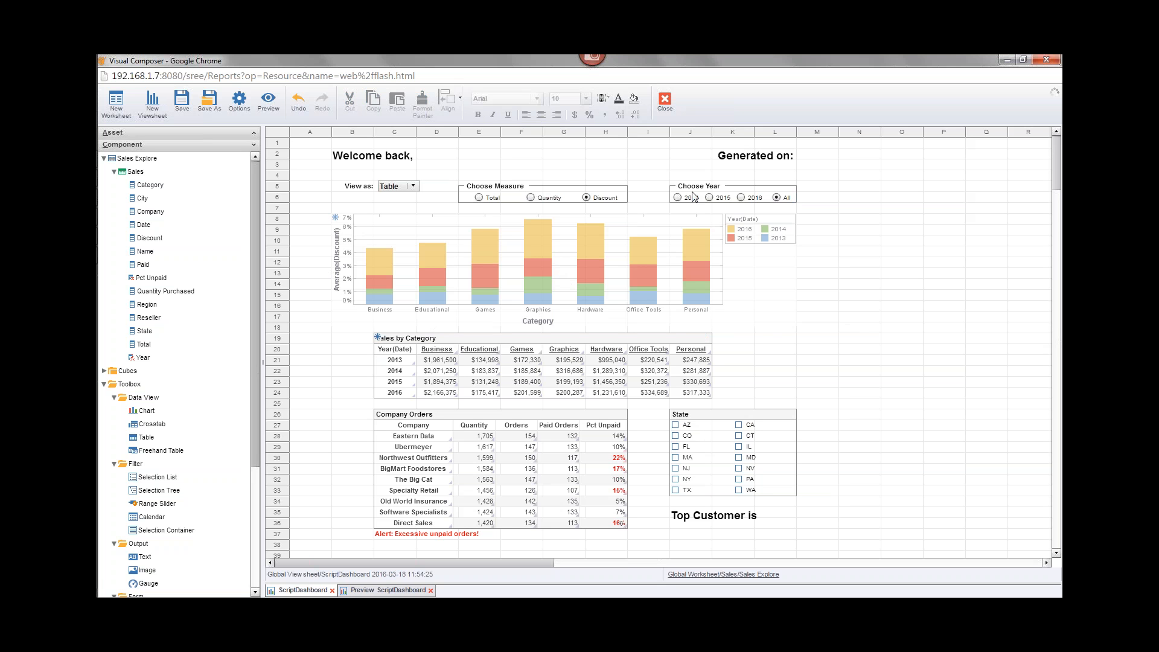
# - Open the script of the "Welcome back," text component and begin it with text = text
pyautogui.click(384, 158)
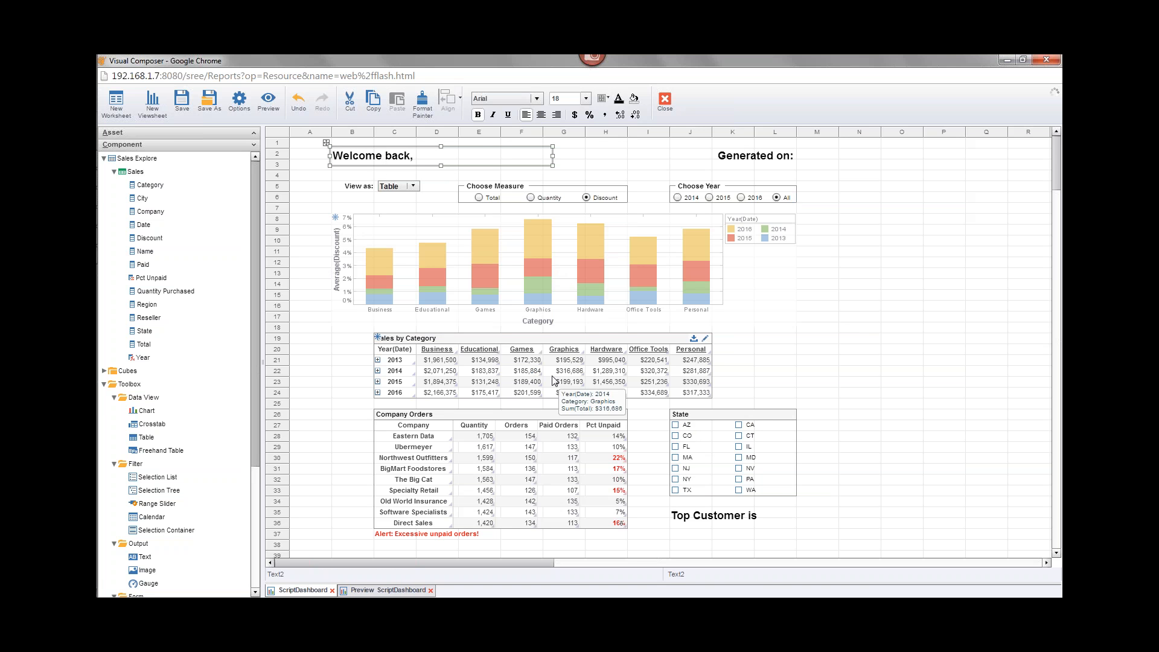
pyautogui.moveTo(97, 393)
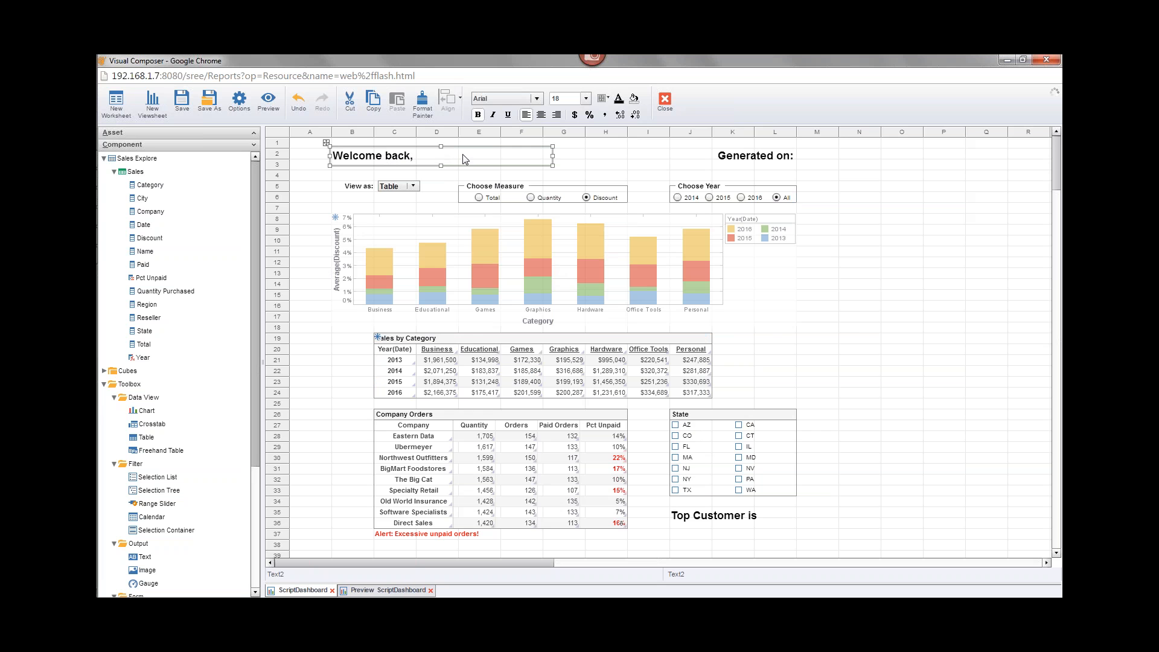
pyautogui.rightClick(415, 159)
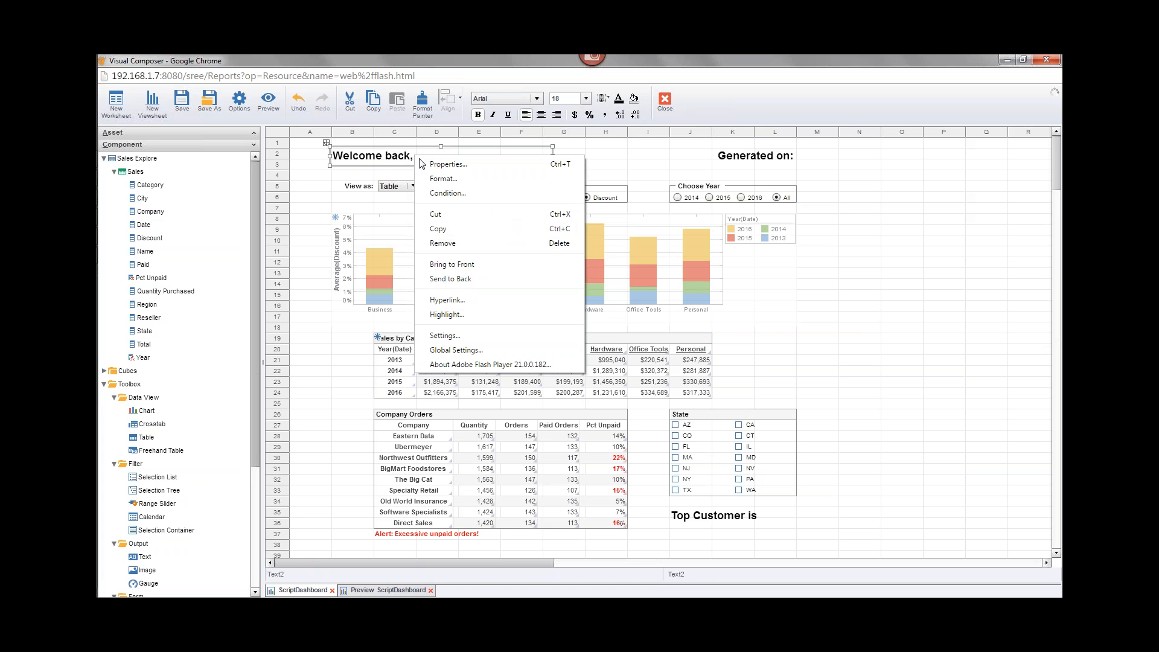
pyautogui.click(488, 168)
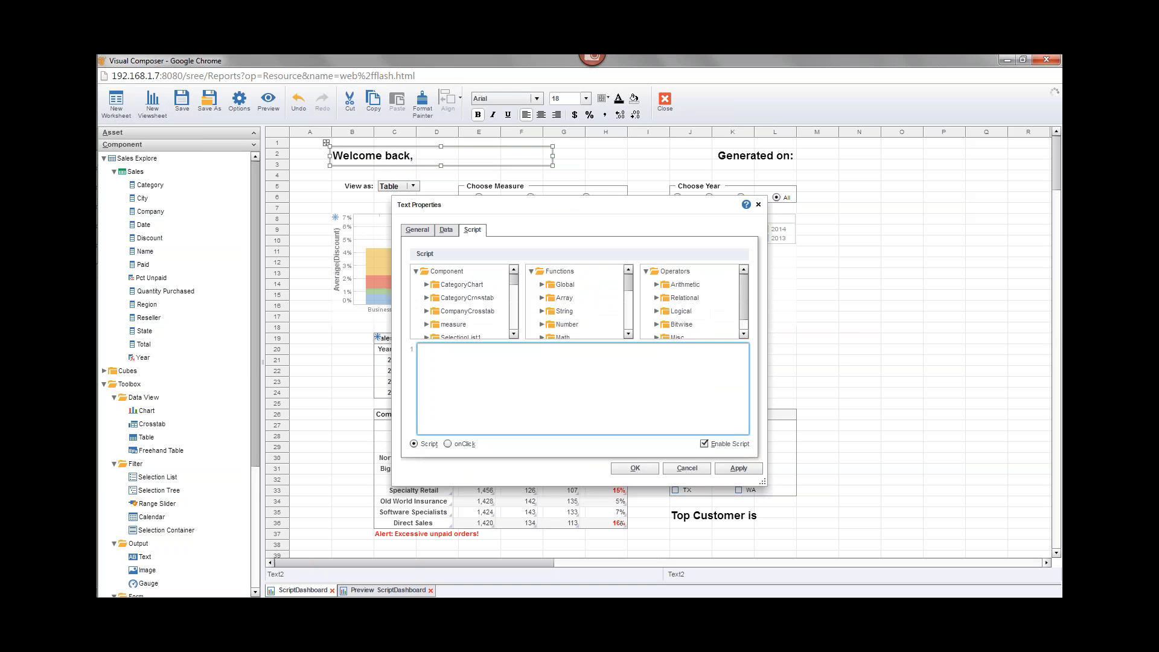
pyautogui.click(479, 229)
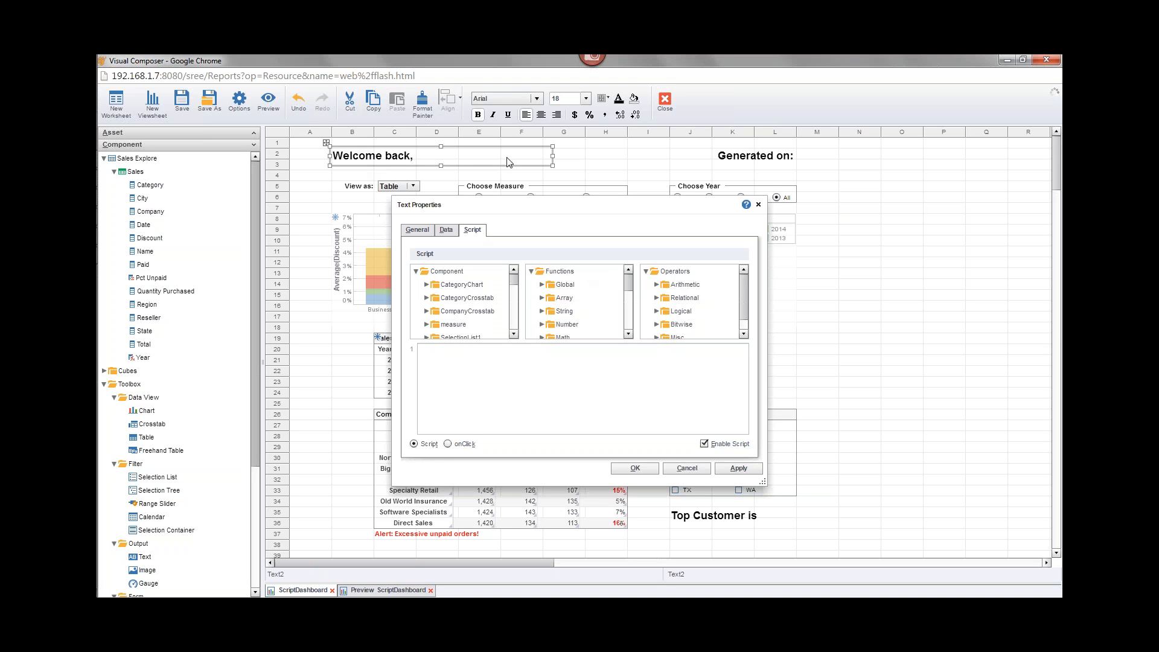
pyautogui.click(488, 373)
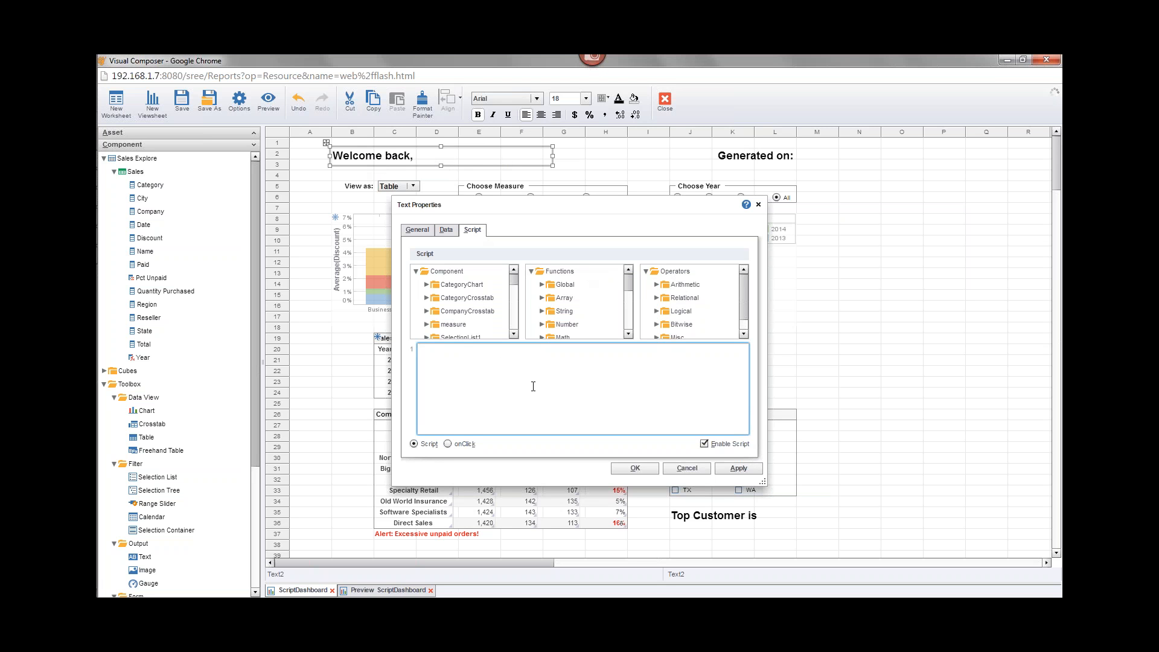
pyautogui.write('text')
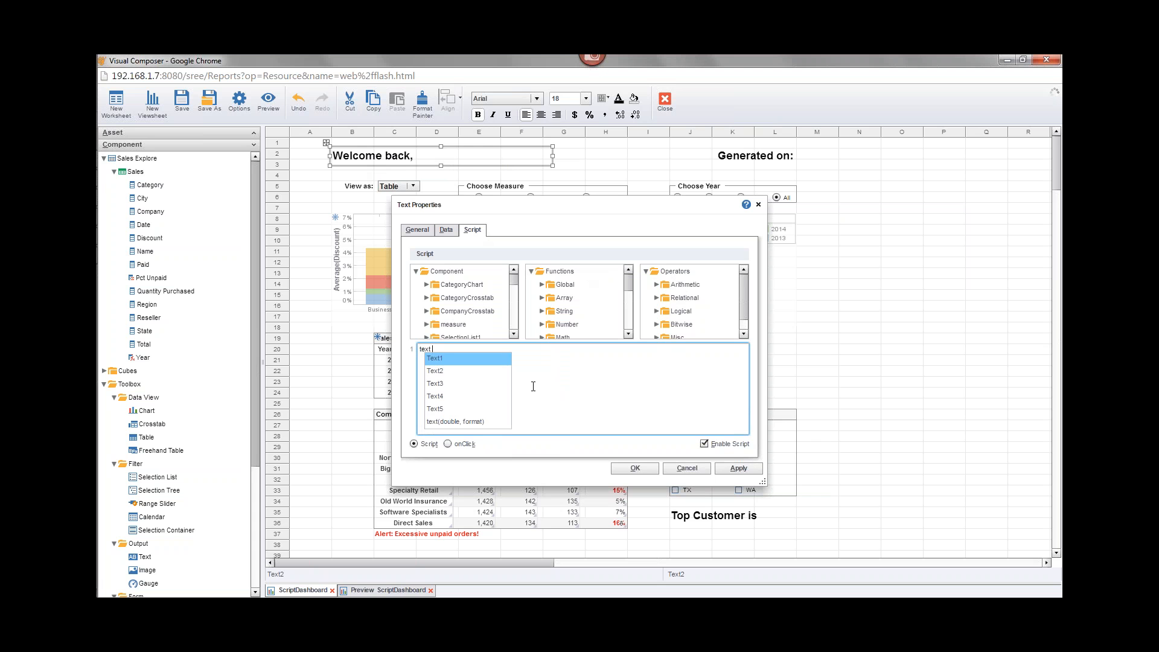
pyautogui.write(' =')
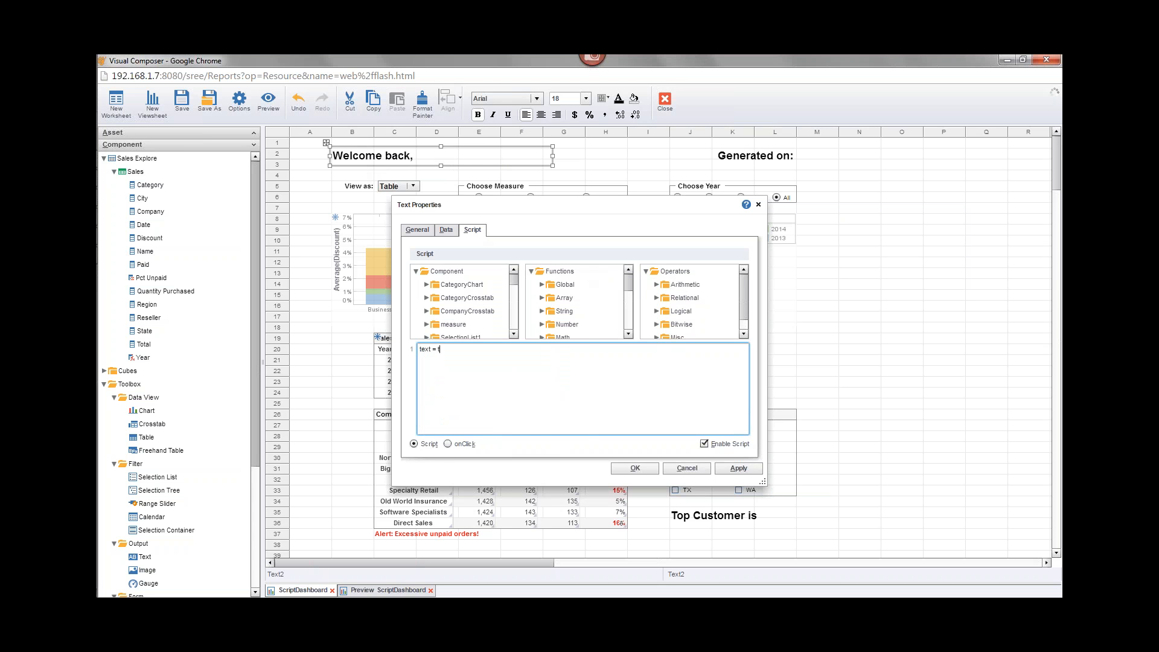
pyautogui.write(' text')
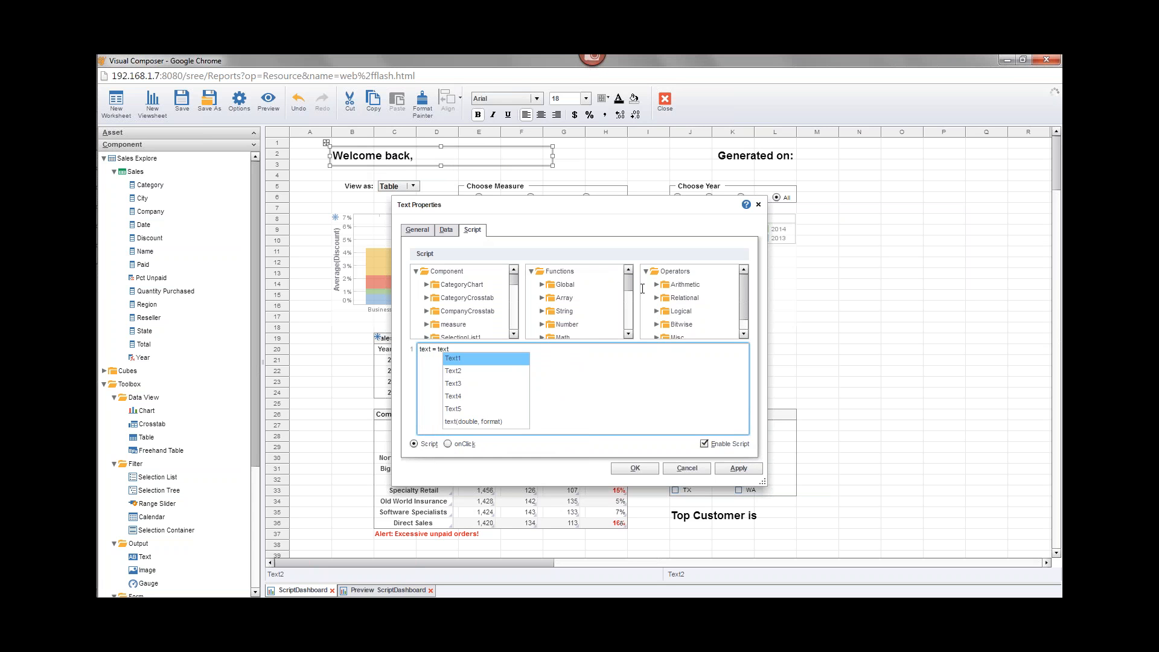
# - Browse the script editor's component tree and examine Text2's properties for its text property
pyautogui.click(514, 278)
pyautogui.click(514, 335)
pyautogui.click(514, 335)
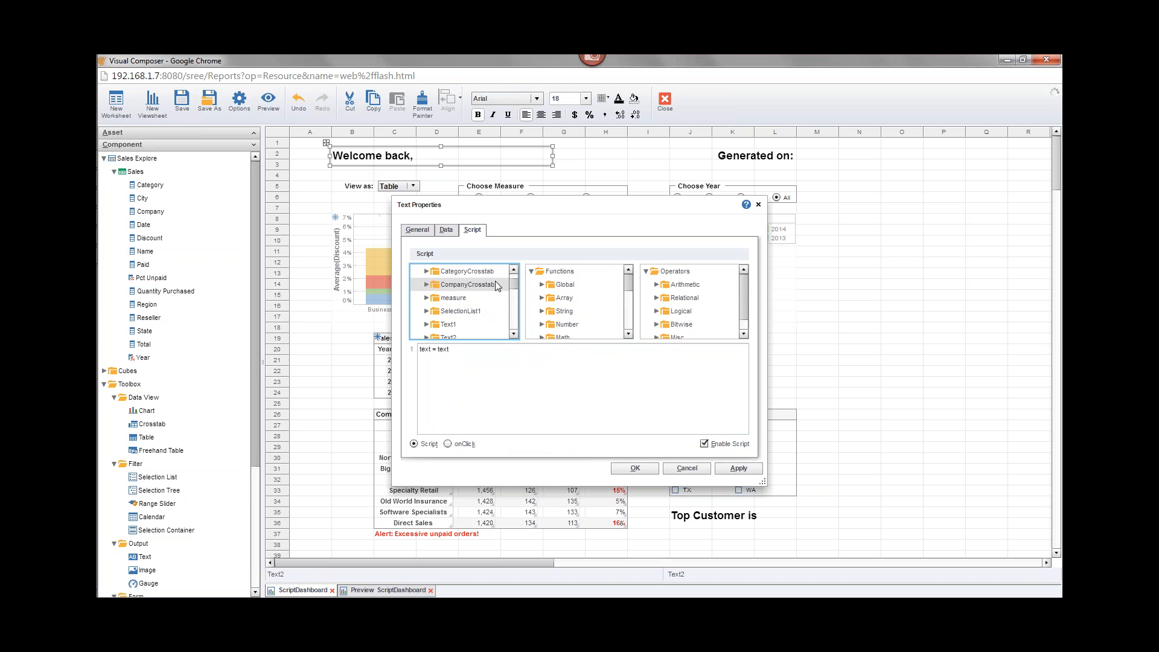
pyautogui.click(515, 334)
pyautogui.click(515, 335)
pyautogui.click(515, 335)
pyautogui.click(515, 334)
pyautogui.click(515, 335)
pyautogui.click(515, 334)
pyautogui.click(514, 334)
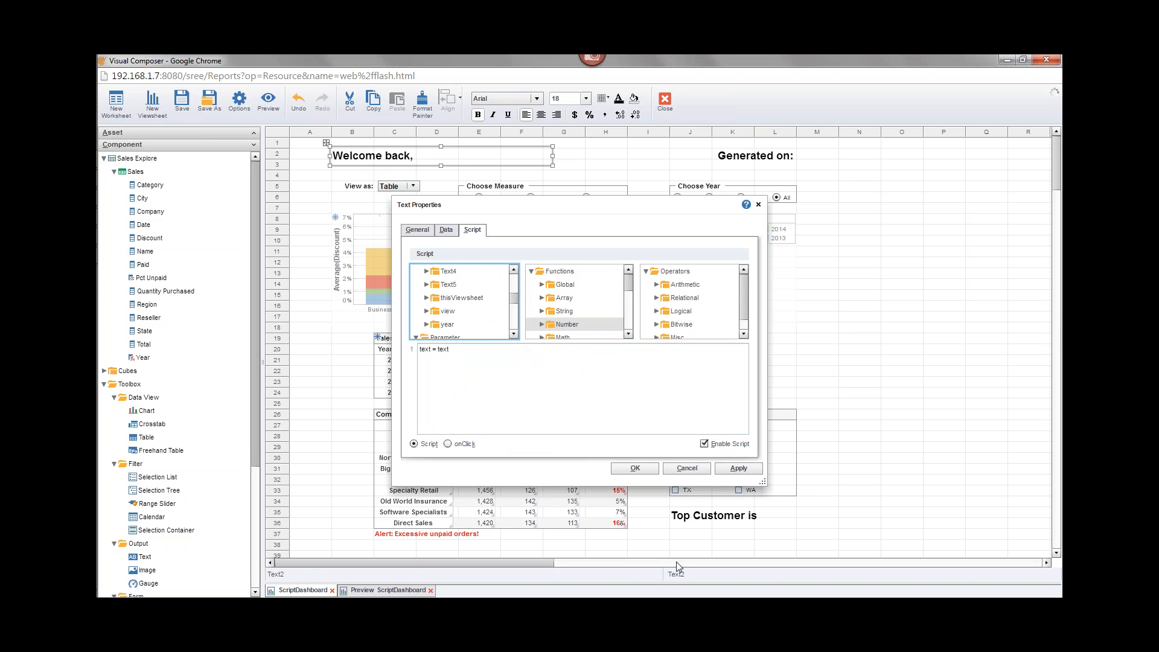
pyautogui.click(514, 270)
pyautogui.click(513, 270)
pyautogui.click(513, 270)
pyautogui.click(427, 285)
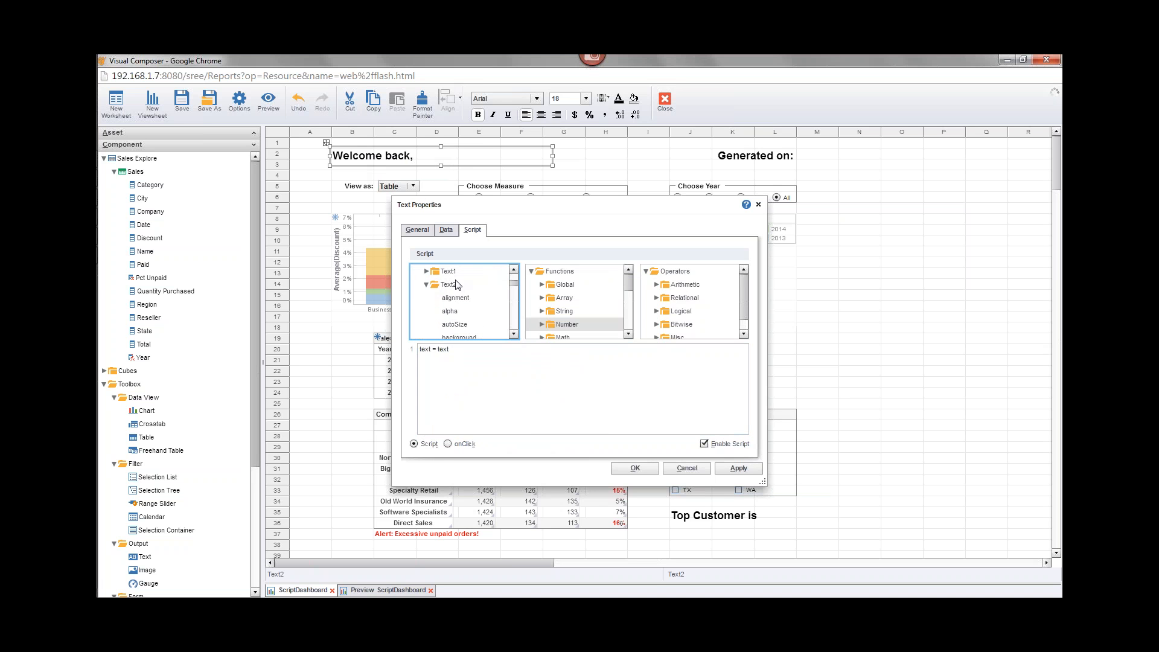
pyautogui.scroll(-3, 515, 323)
pyautogui.scroll(-3, 515, 323)
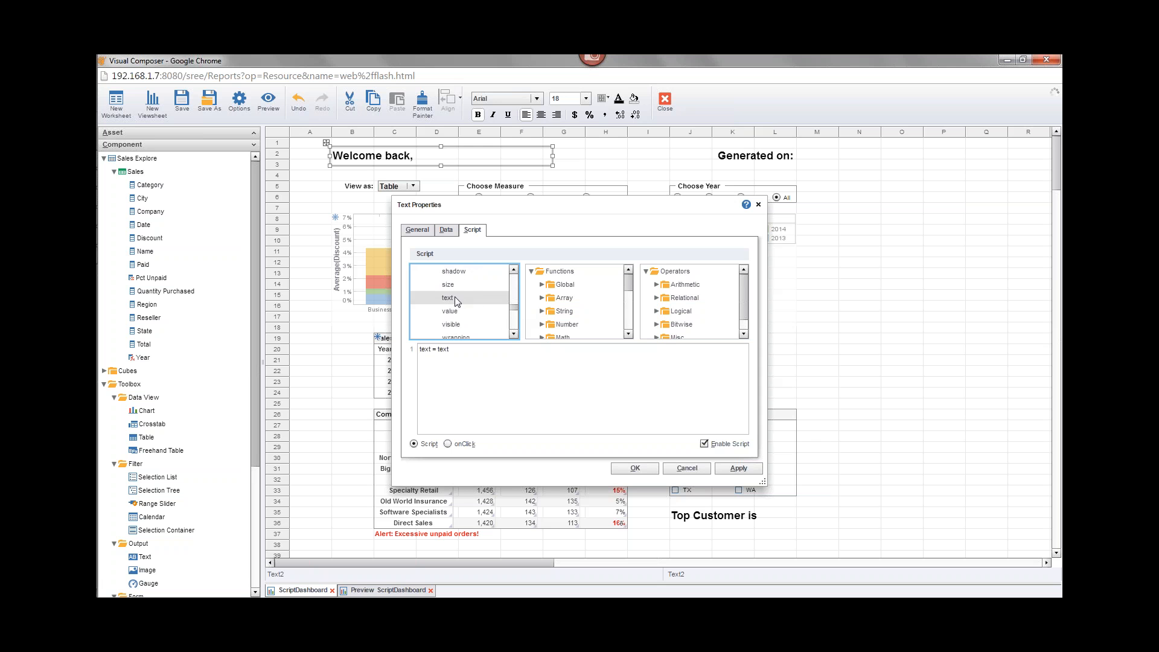
# - Complete the "Welcome back," text script as text = text + parameter._USER_, inserting _USER_ from the Parameter entries, and confirm it
pyautogui.click(476, 362)
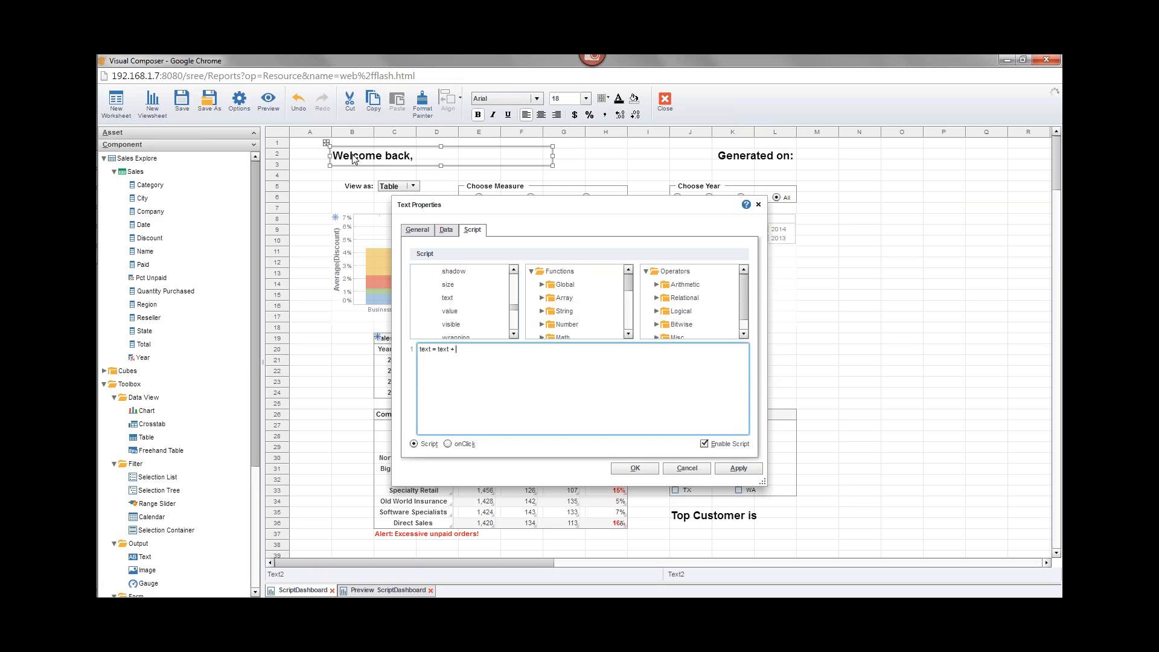
pyautogui.click(450, 348)
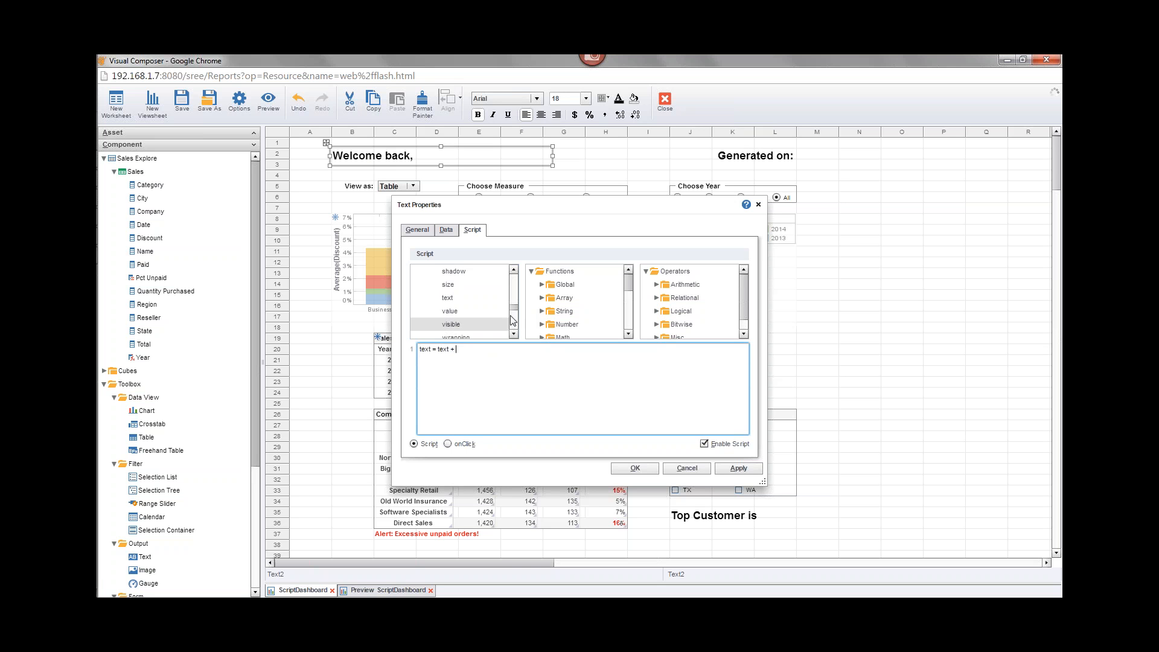
pyautogui.moveTo(514, 306); pyautogui.dragTo(515, 271)
pyautogui.scroll(-3, 447, 324)
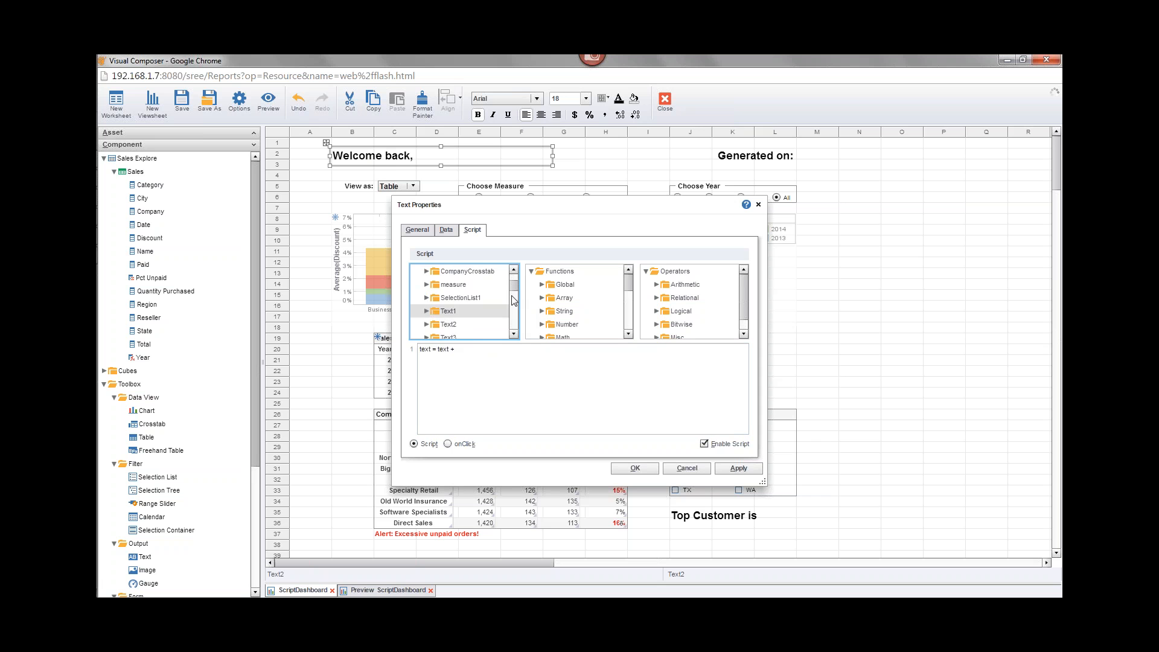
pyautogui.moveTo(516, 285); pyautogui.dragTo(515, 309)
pyautogui.click(447, 286)
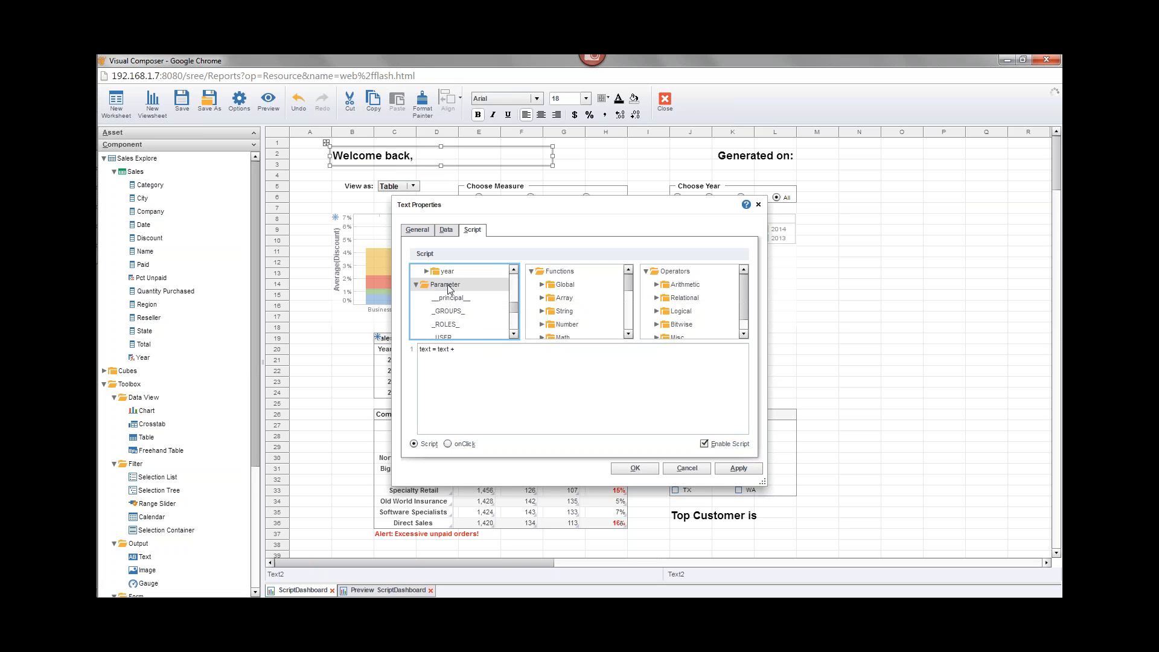
pyautogui.scroll(-1, 477, 317)
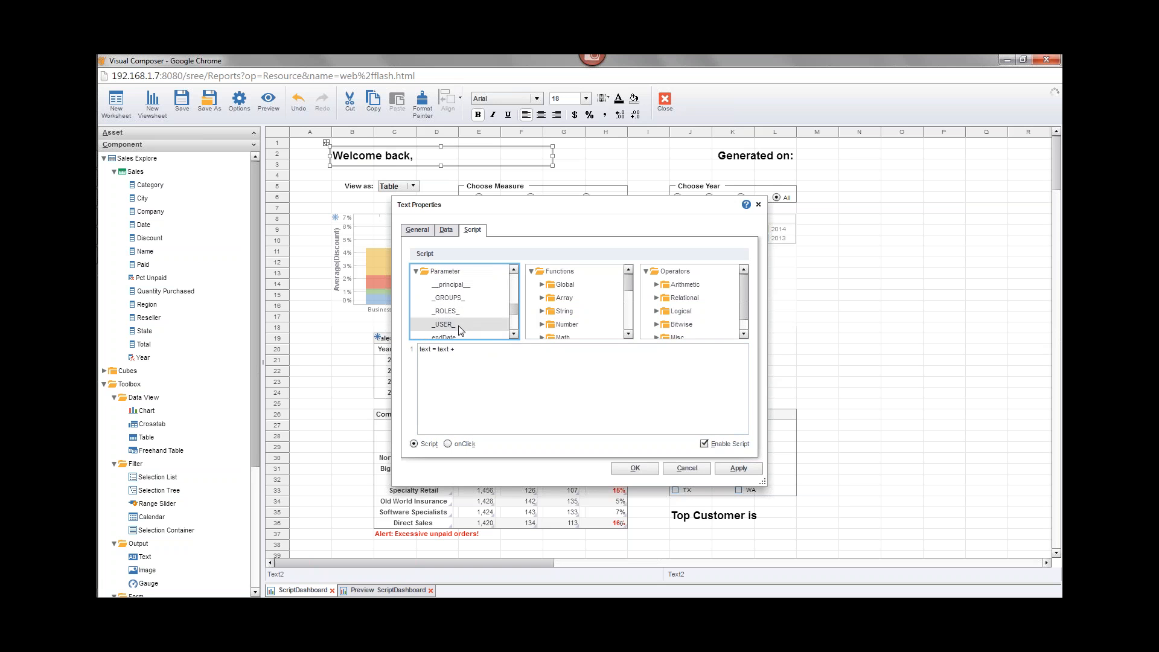
pyautogui.doubleClick(459, 326)
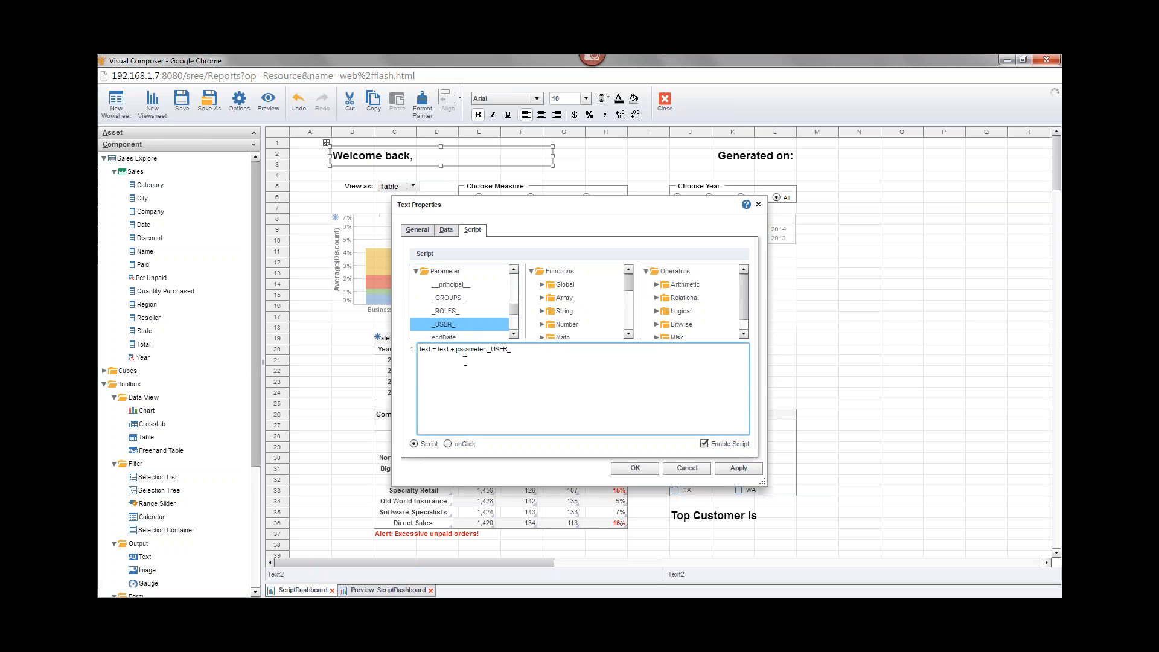
pyautogui.moveTo(456, 351); pyautogui.dragTo(519, 354)
pyautogui.click(505, 355)
pyautogui.click(635, 469)
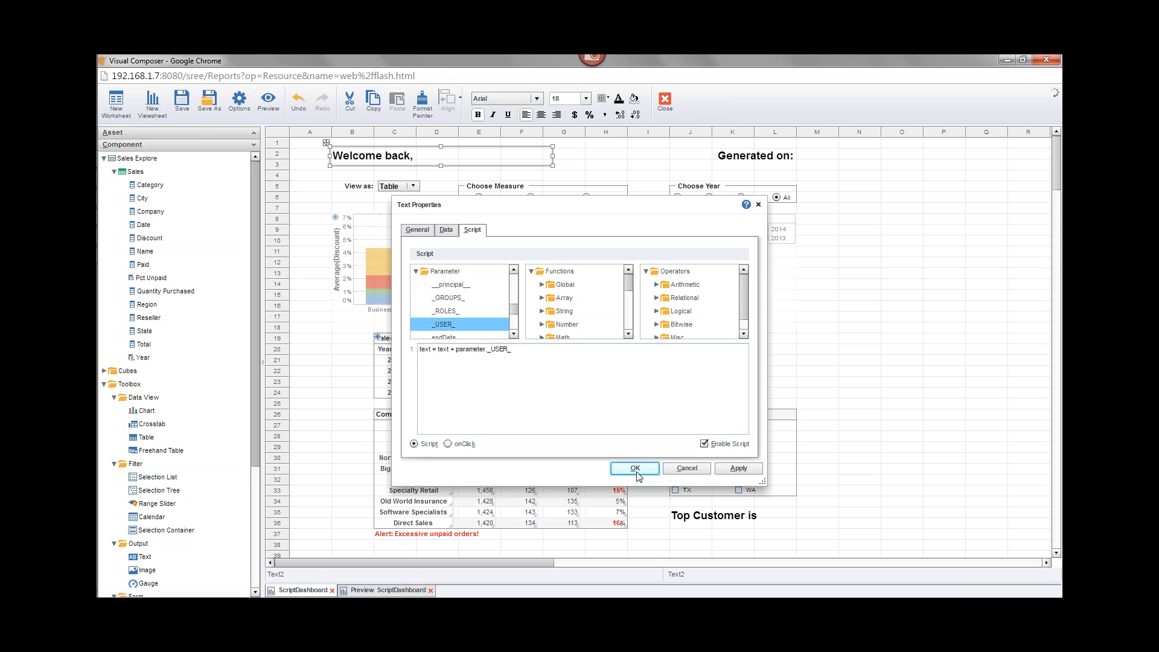
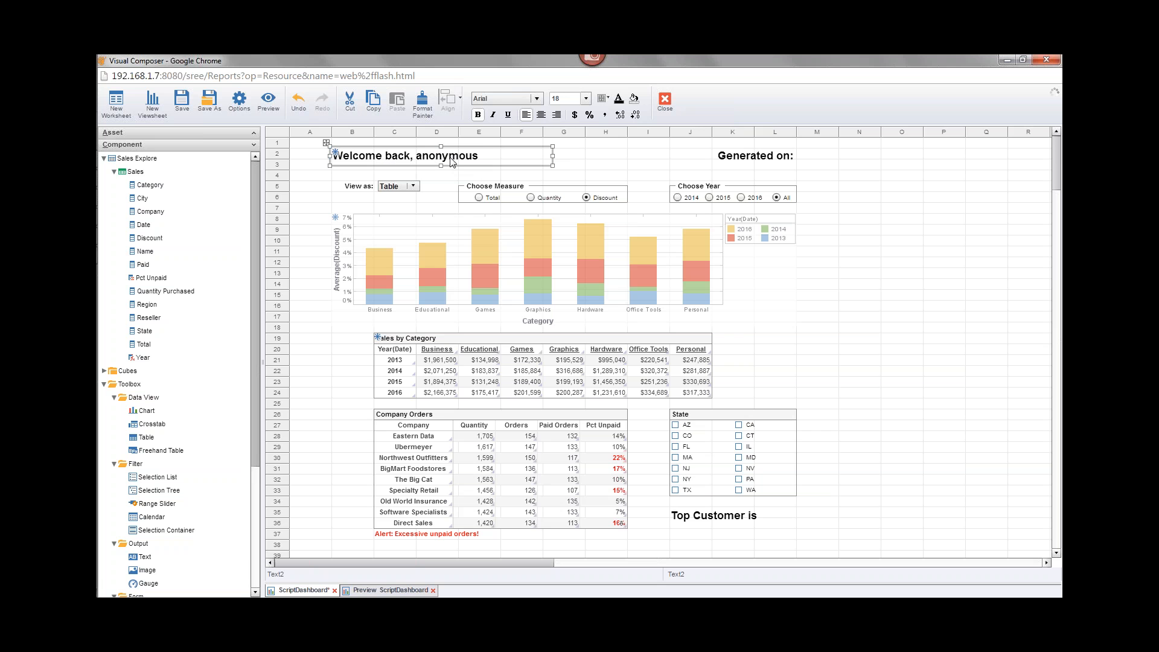
# - Reopen the "Welcome back," text script, shorten it to text += parameter._USER_, and confirm it
pyautogui.rightClick(451, 161)
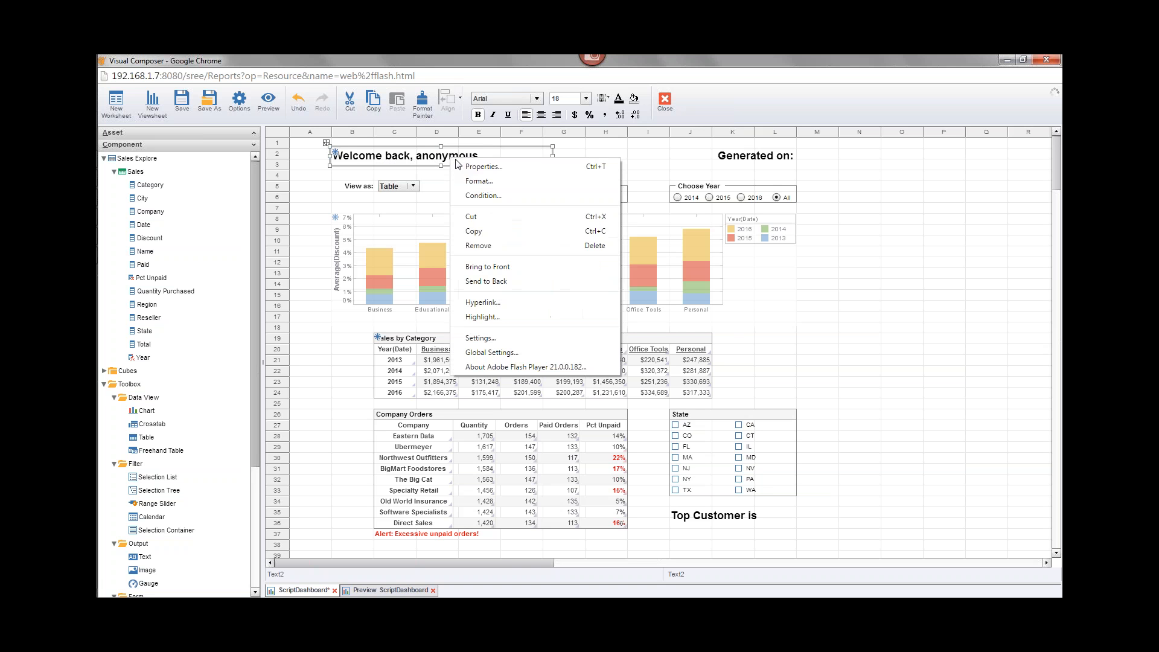
pyautogui.click(515, 169)
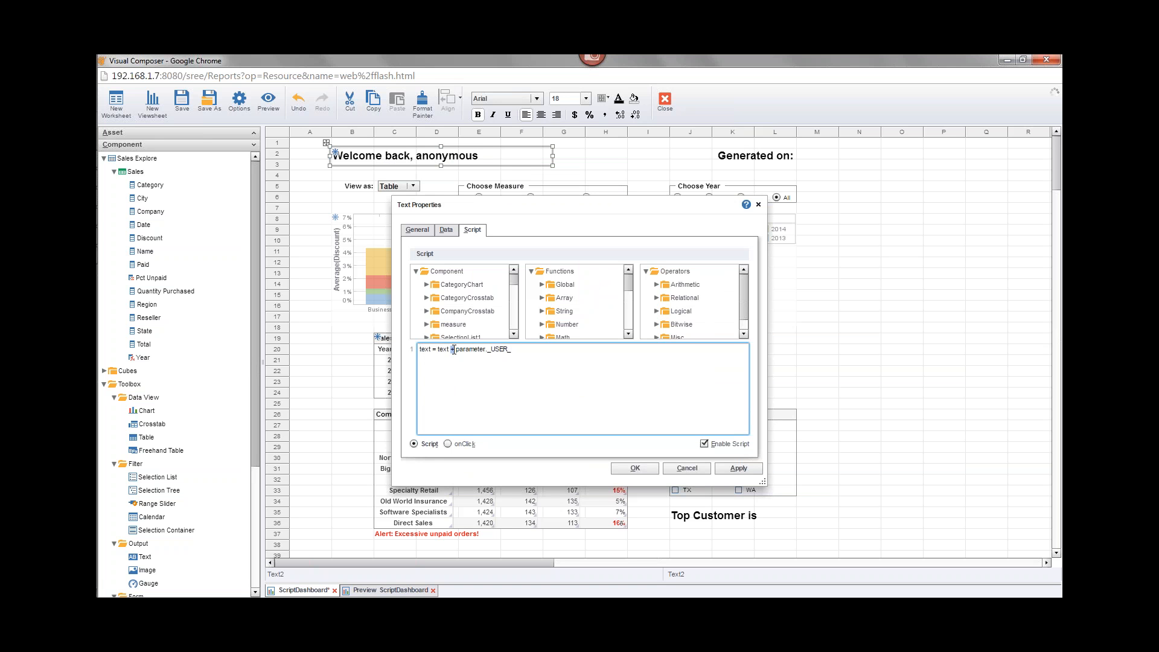
pyautogui.moveTo(455, 349); pyautogui.dragTo(417, 352)
pyautogui.click(440, 351)
pyautogui.moveTo(432, 348); pyautogui.dragTo(454, 349)
pyautogui.write('+=')
pyautogui.click(642, 470)
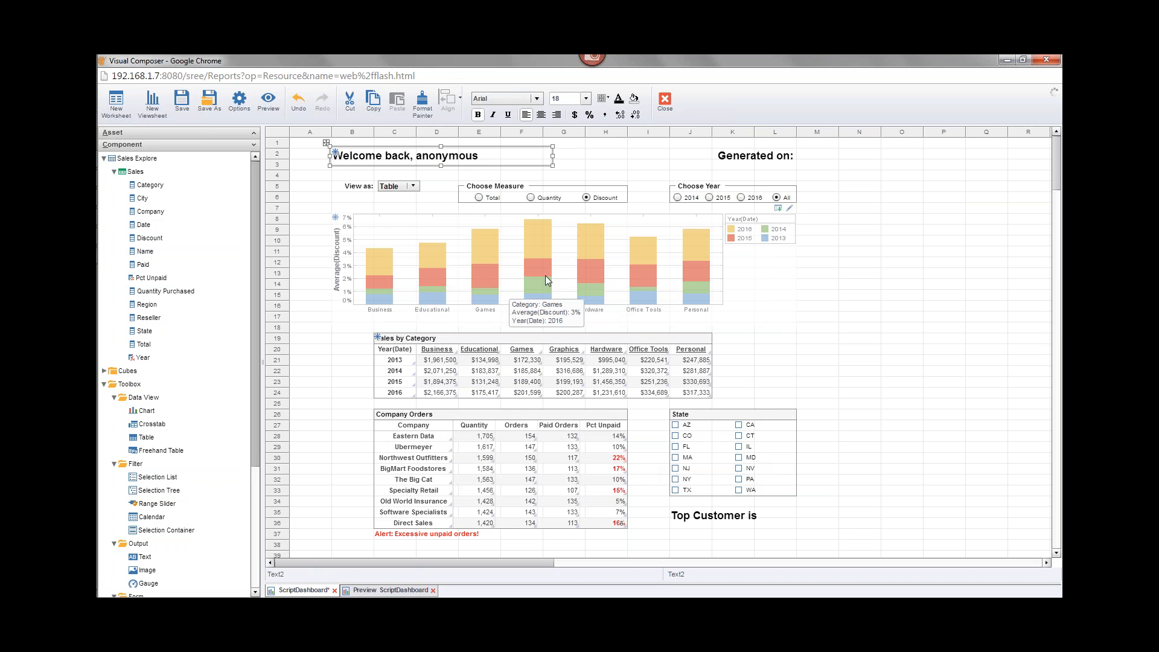
# - Open the script of the "Generated on:" text component and begin it with text +=
pyautogui.click(748, 158)
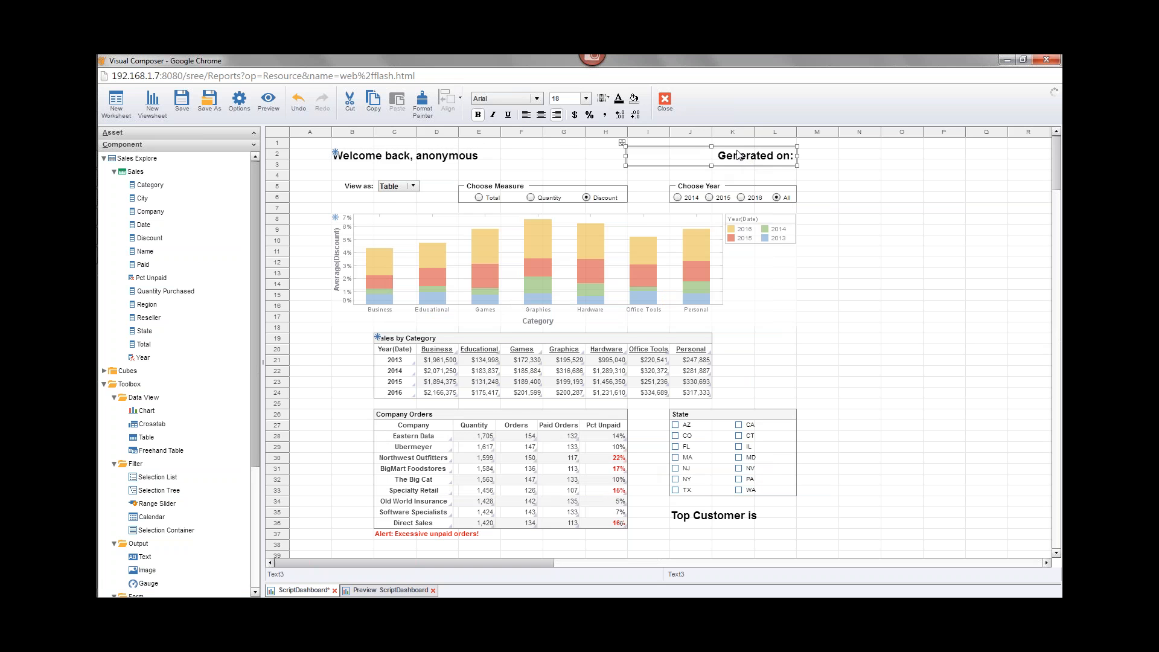
pyautogui.rightClick(783, 164)
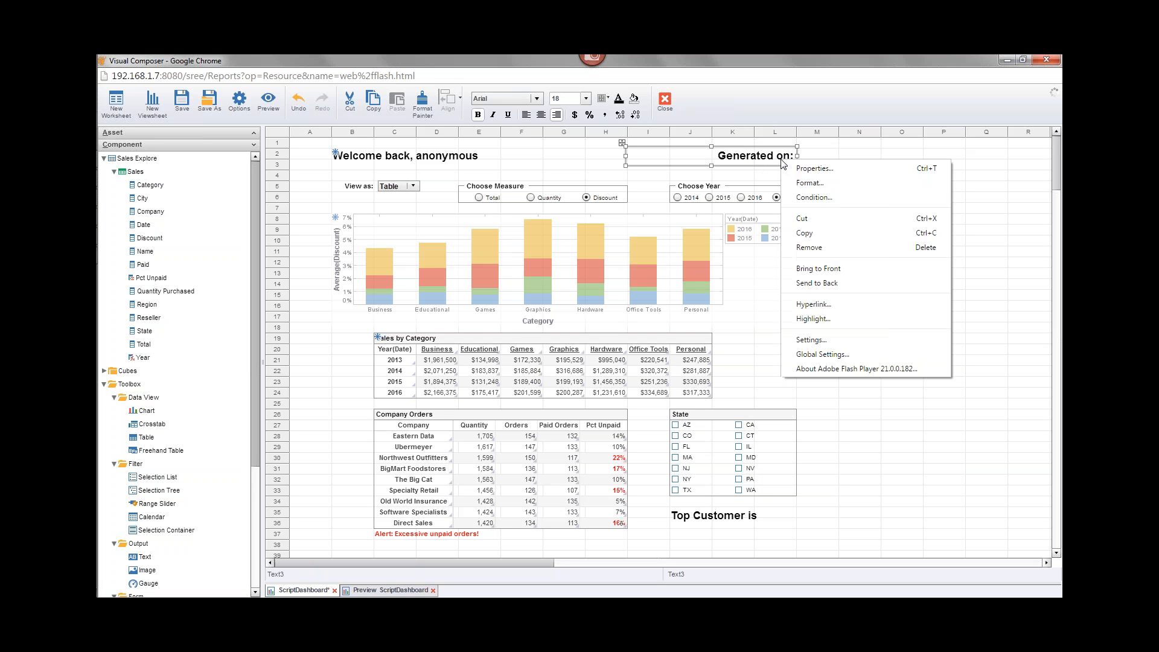
pyautogui.click(850, 169)
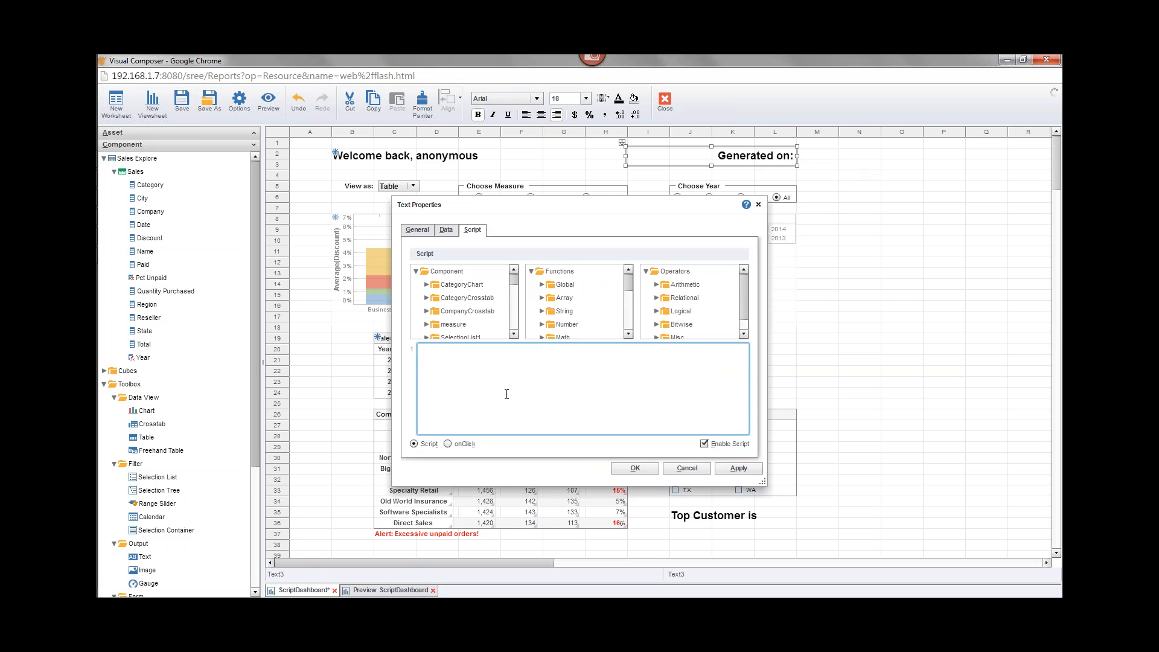
pyautogui.write('ext')
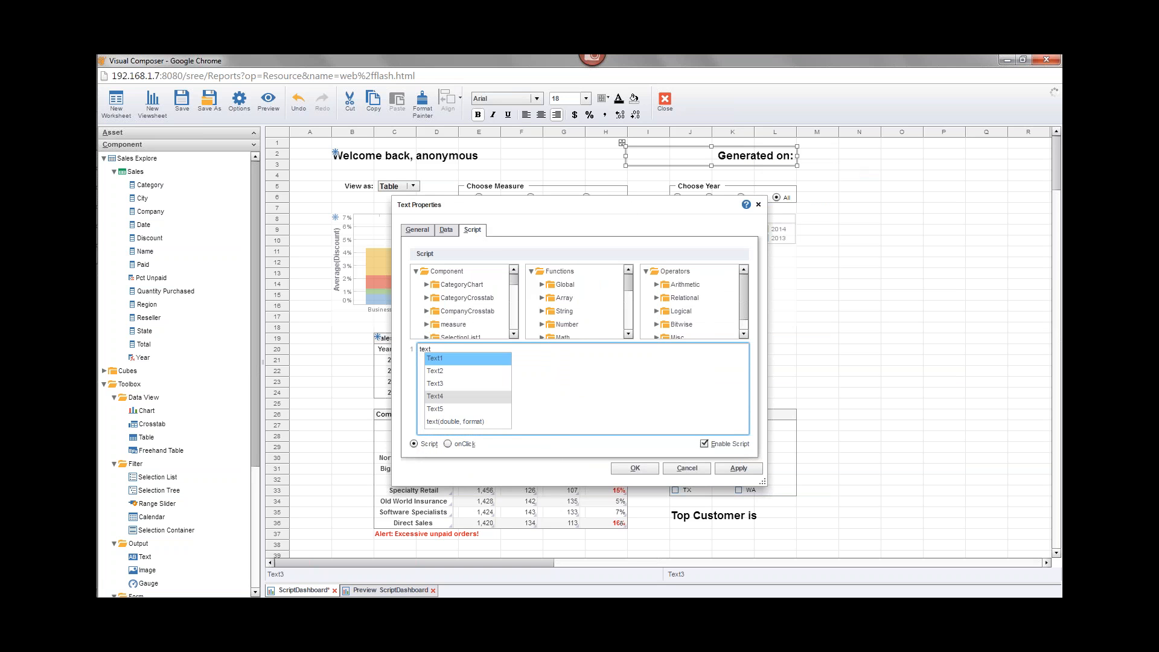
pyautogui.write(' +=')
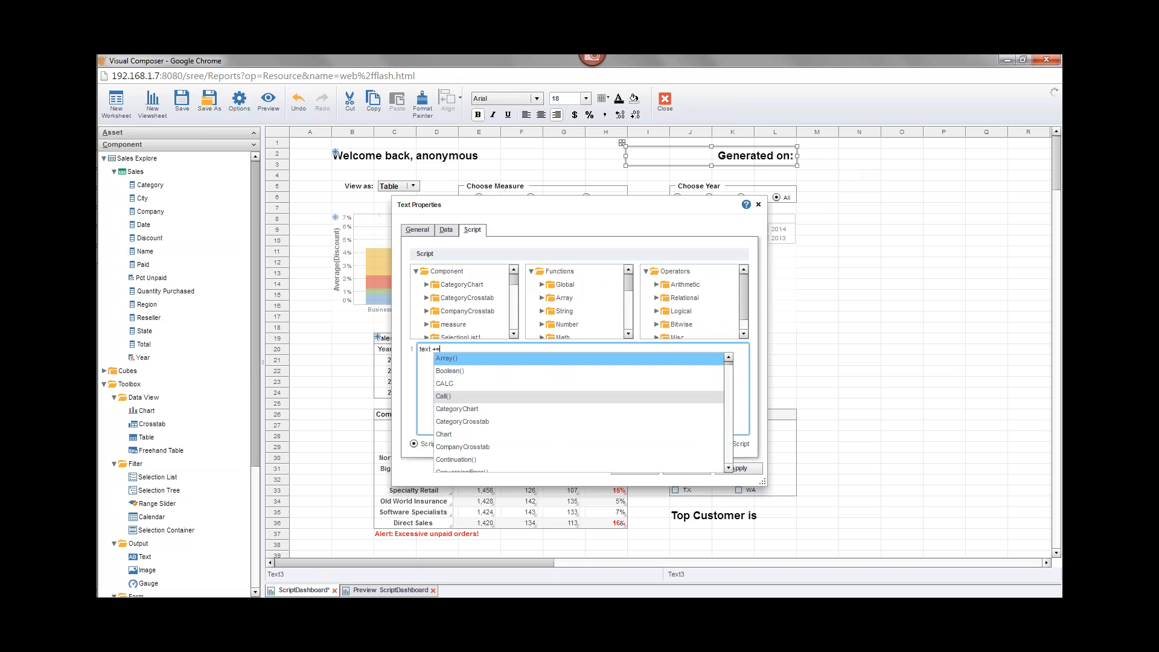
pyautogui.click(421, 391)
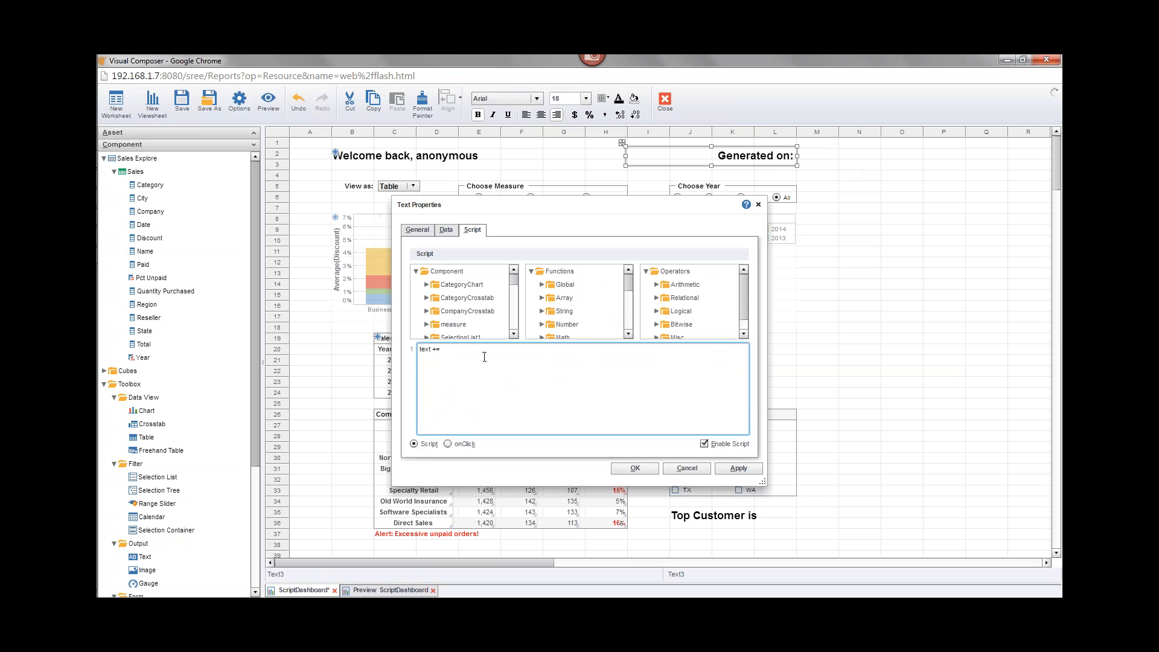
# - Append the current date function CALC.today() to the "Generated on:" script's text += assignment
pyautogui.write('CA')
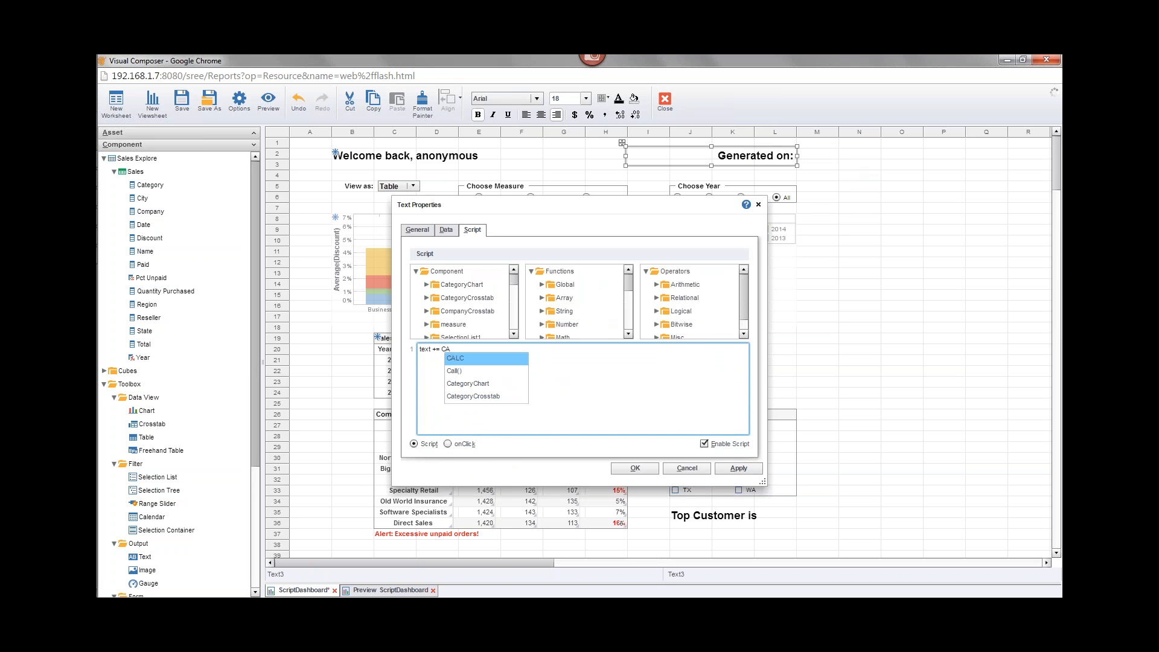
pyautogui.press('Return')
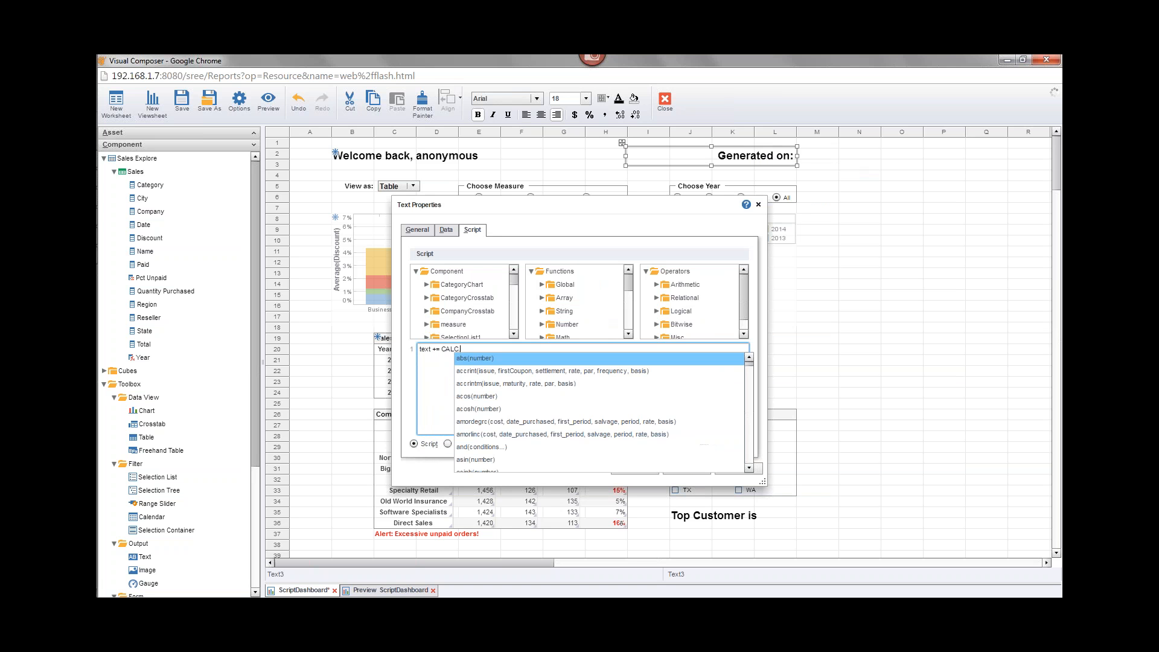
pyautogui.write('.to')
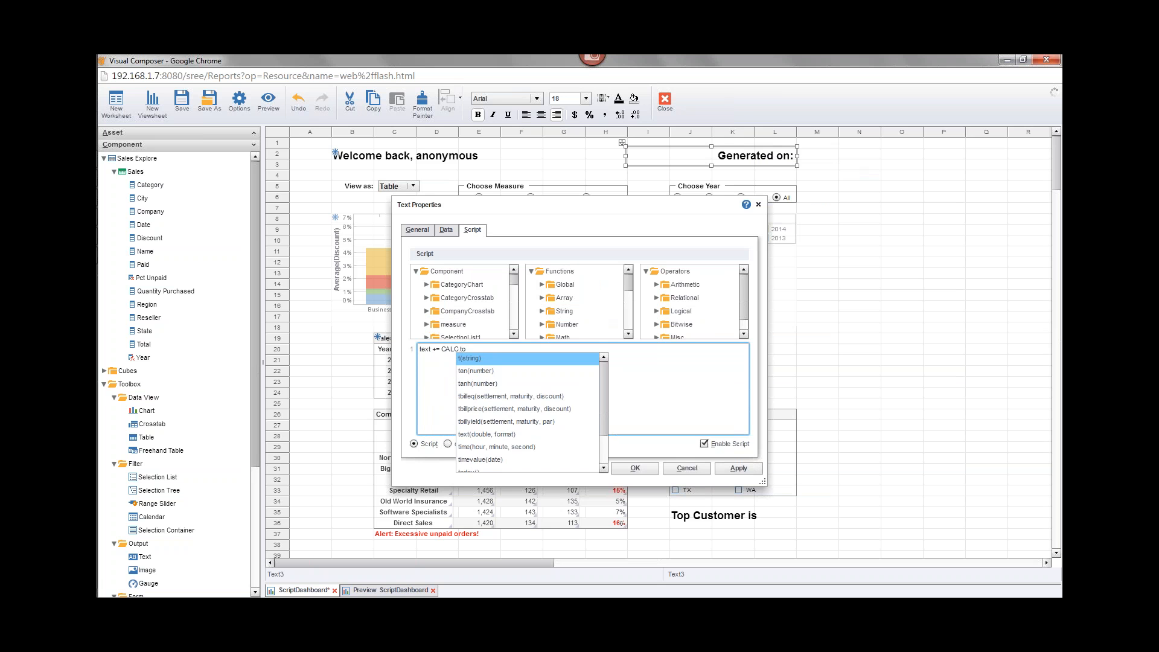
pyautogui.write('day')
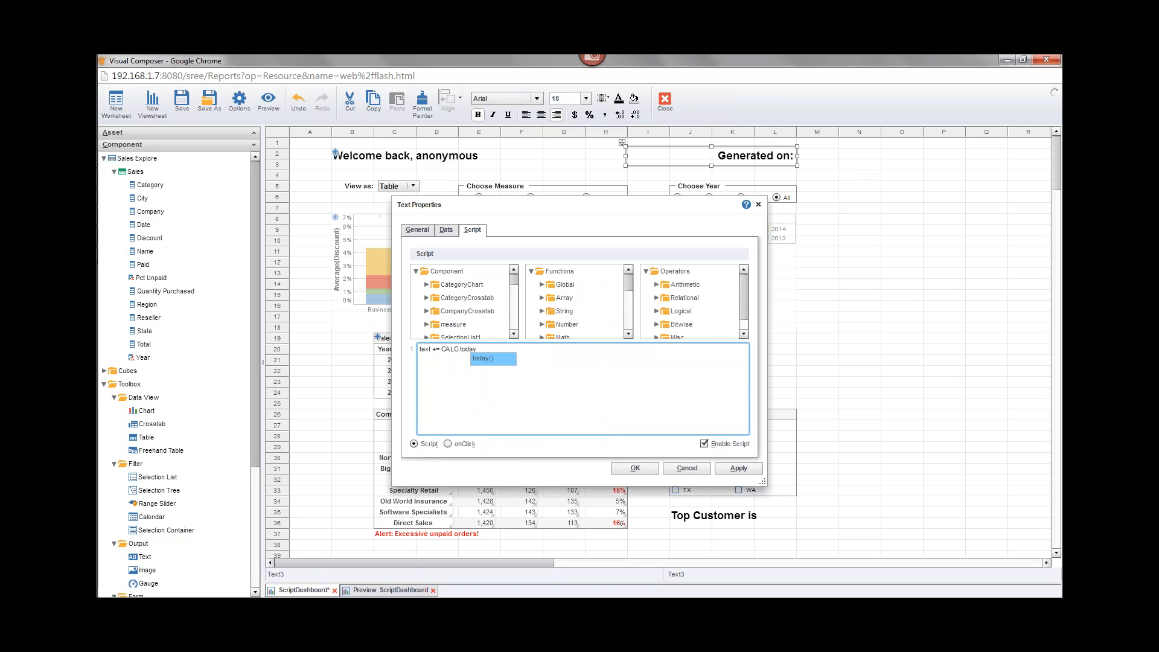
pyautogui.press('Return')
pyautogui.moveTo(442, 349); pyautogui.dragTo(485, 349)
pyautogui.click(491, 349)
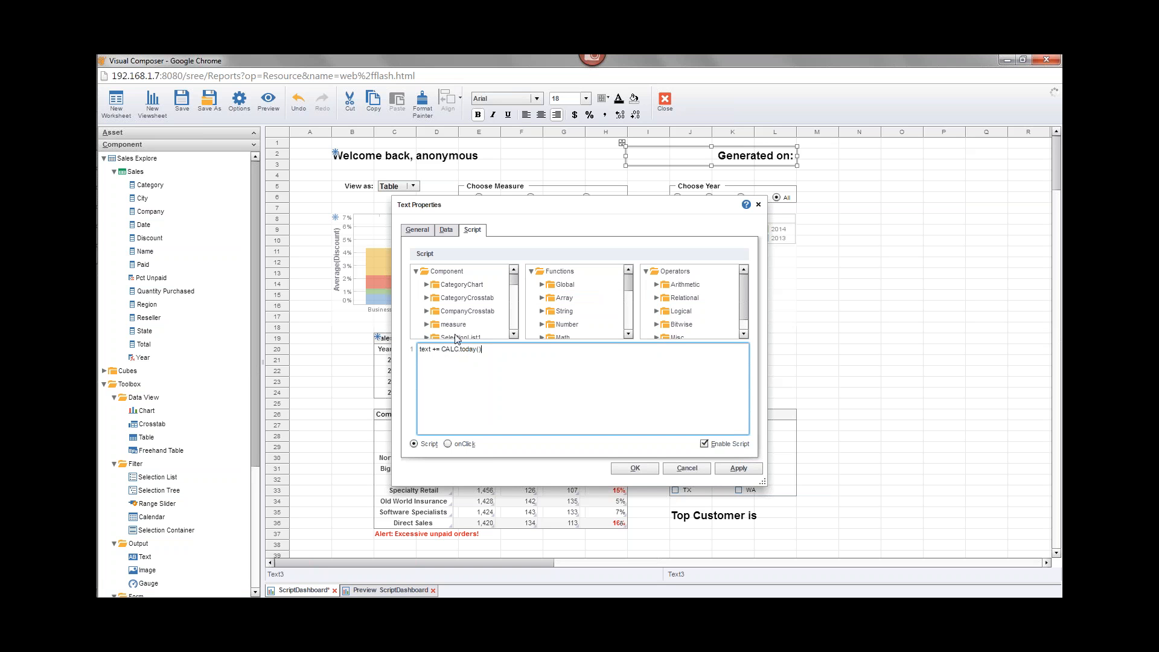
# - Look through the Calc(Date/Time) functions in the script editor and confirm the "Generated on:" script
pyautogui.moveTo(628, 282); pyautogui.dragTo(628, 315)
pyautogui.moveTo(630, 320); pyautogui.dragTo(630, 284)
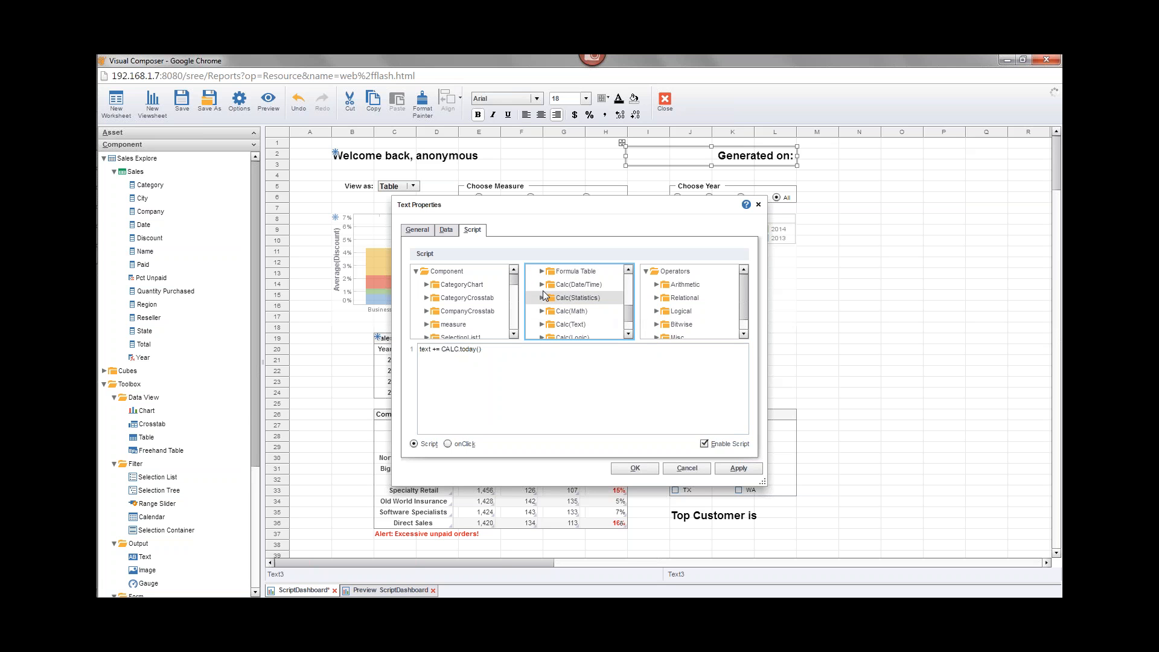
pyautogui.doubleClick(580, 284)
pyautogui.scroll(-5, 630, 307)
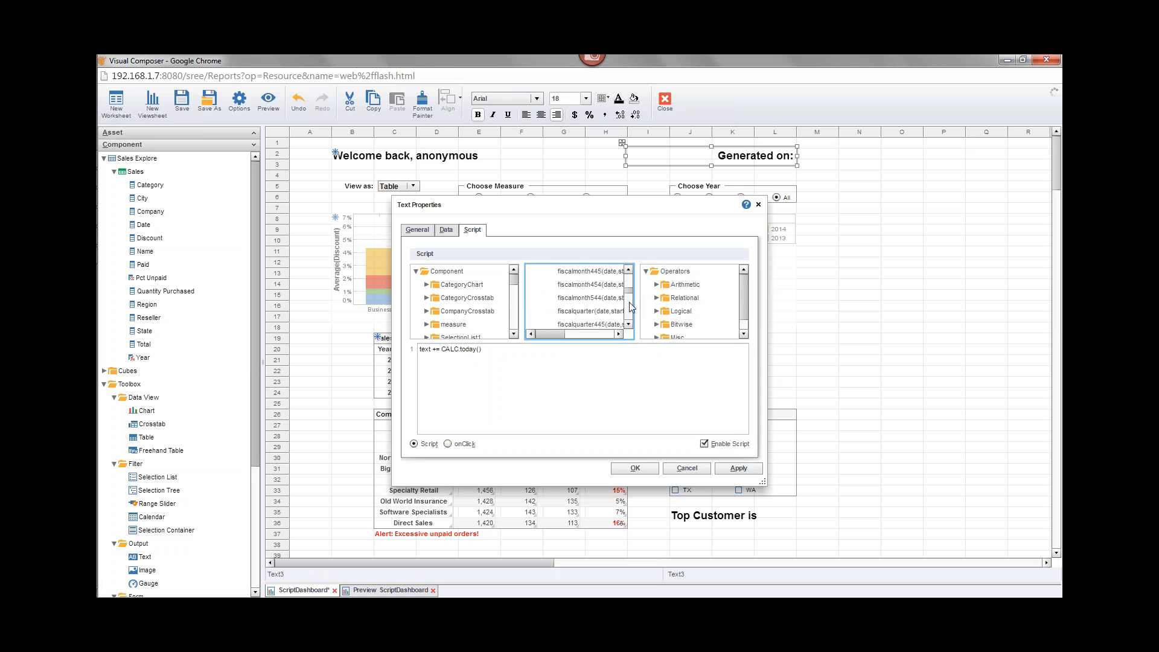
pyautogui.scroll(-3, 632, 315)
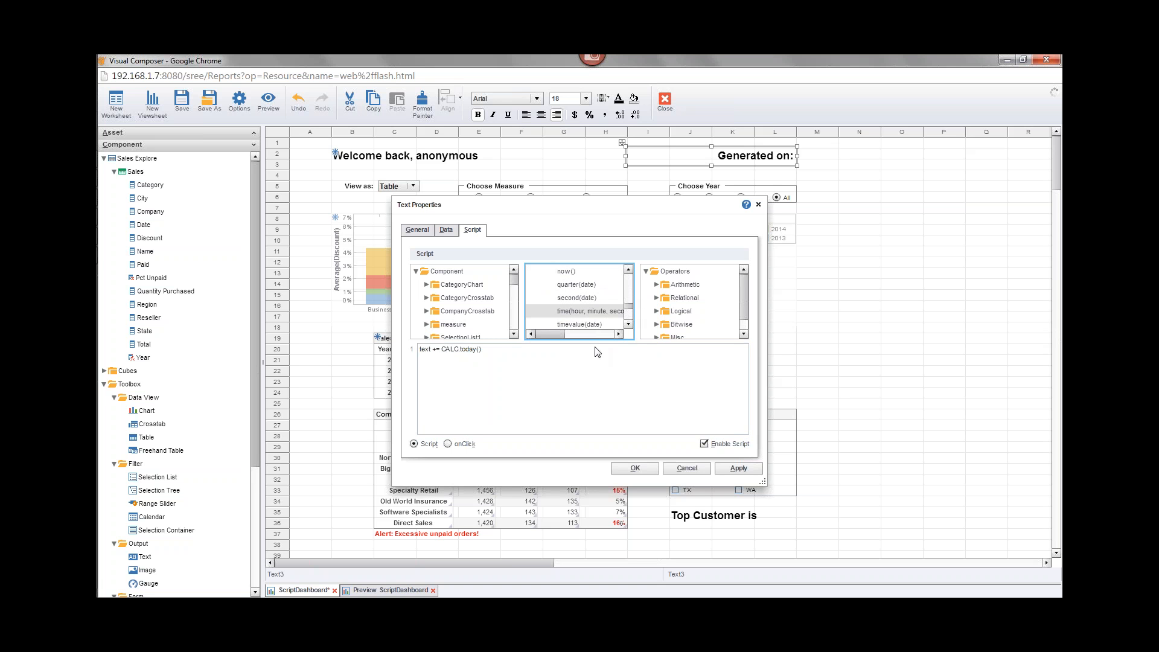
pyautogui.click(450, 351)
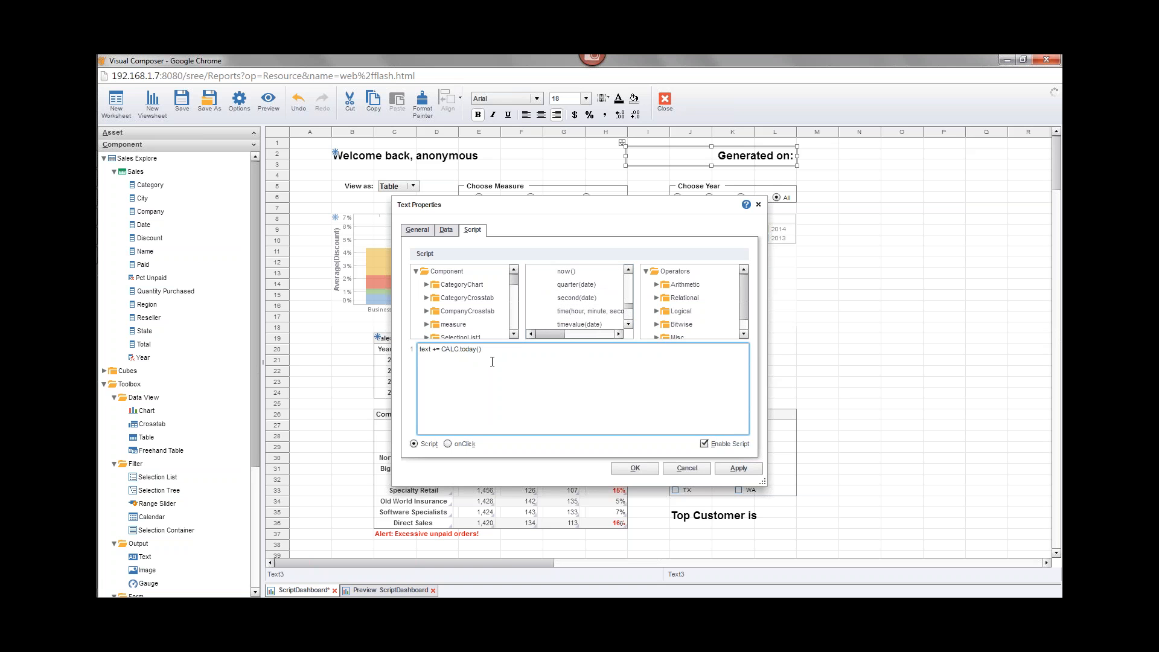
pyautogui.click(635, 468)
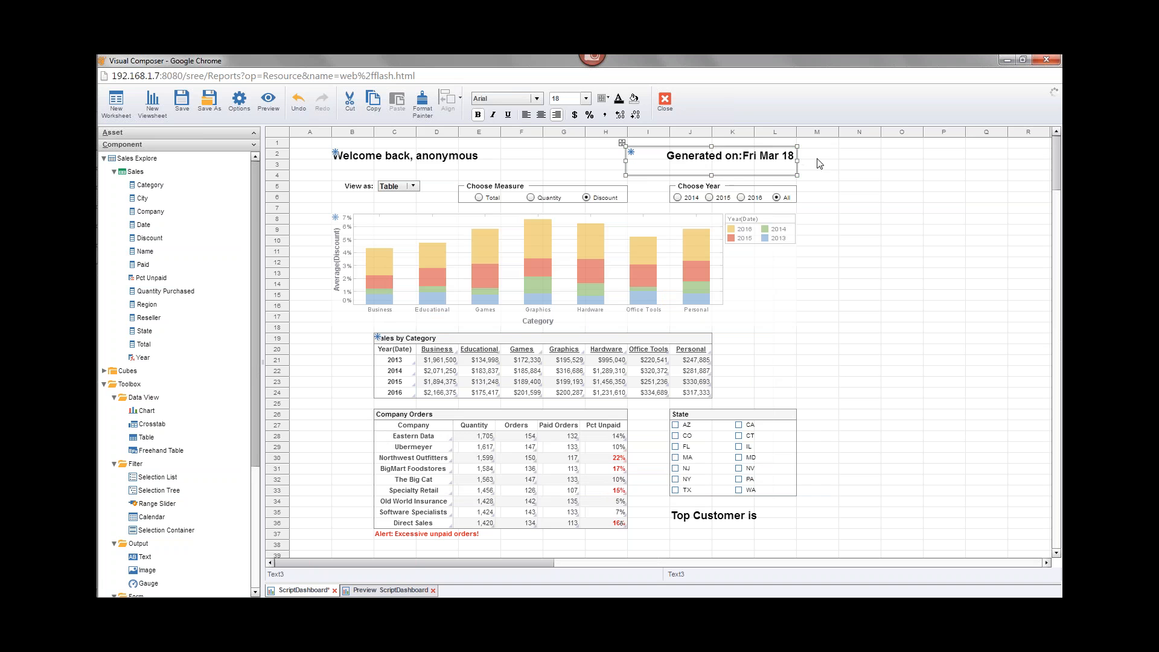
# - Widen the "Generated on:" text component through column M and review its script without editing it
pyautogui.moveTo(797, 156); pyautogui.dragTo(843, 162)
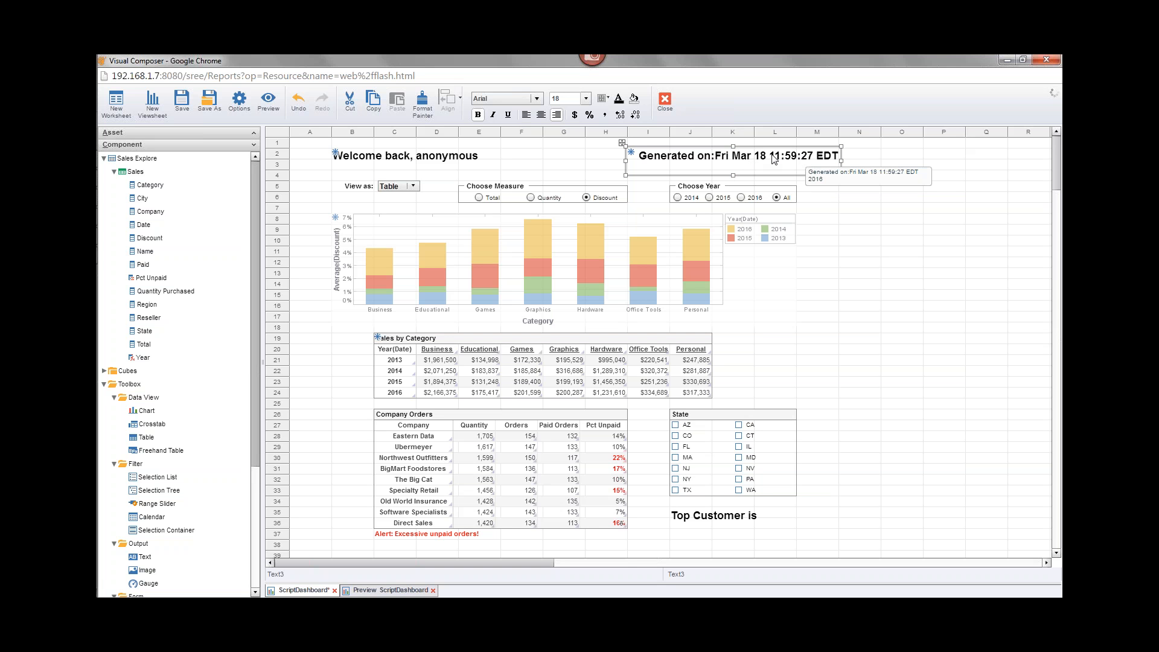
pyautogui.rightClick(729, 159)
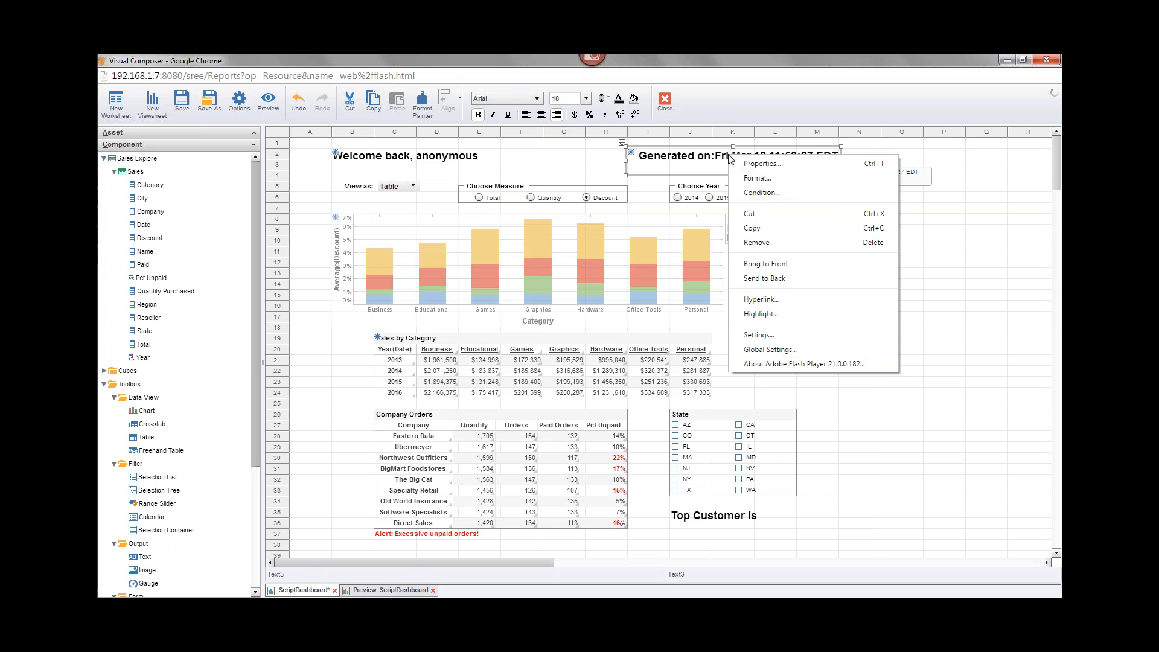
pyautogui.click(792, 164)
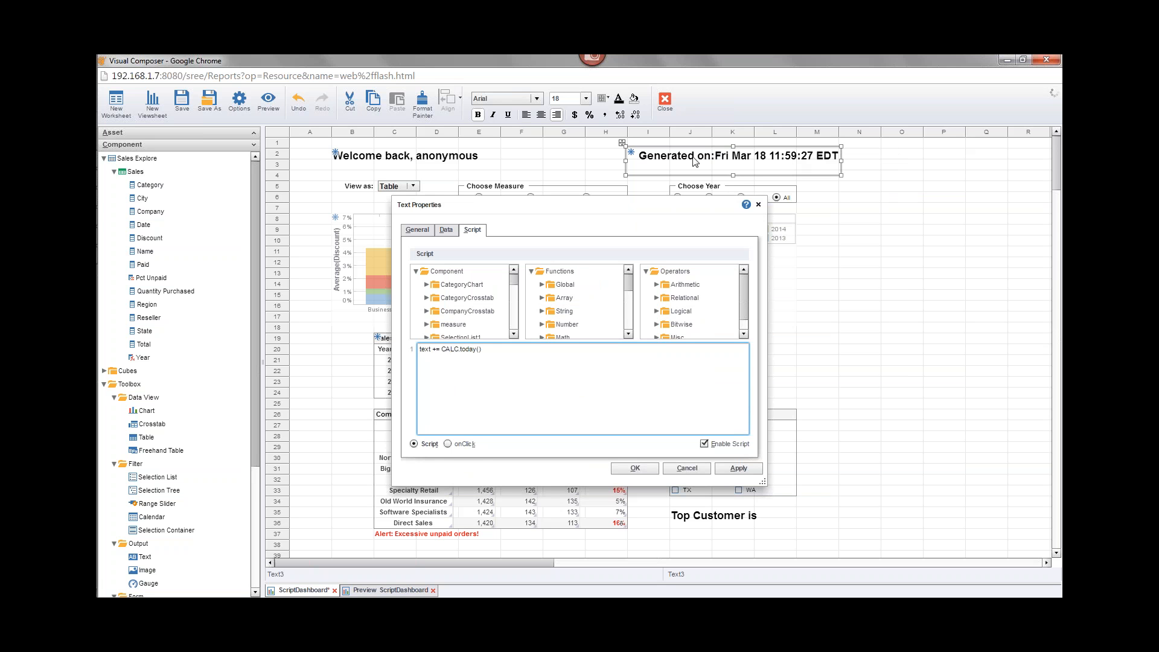
pyautogui.click(687, 468)
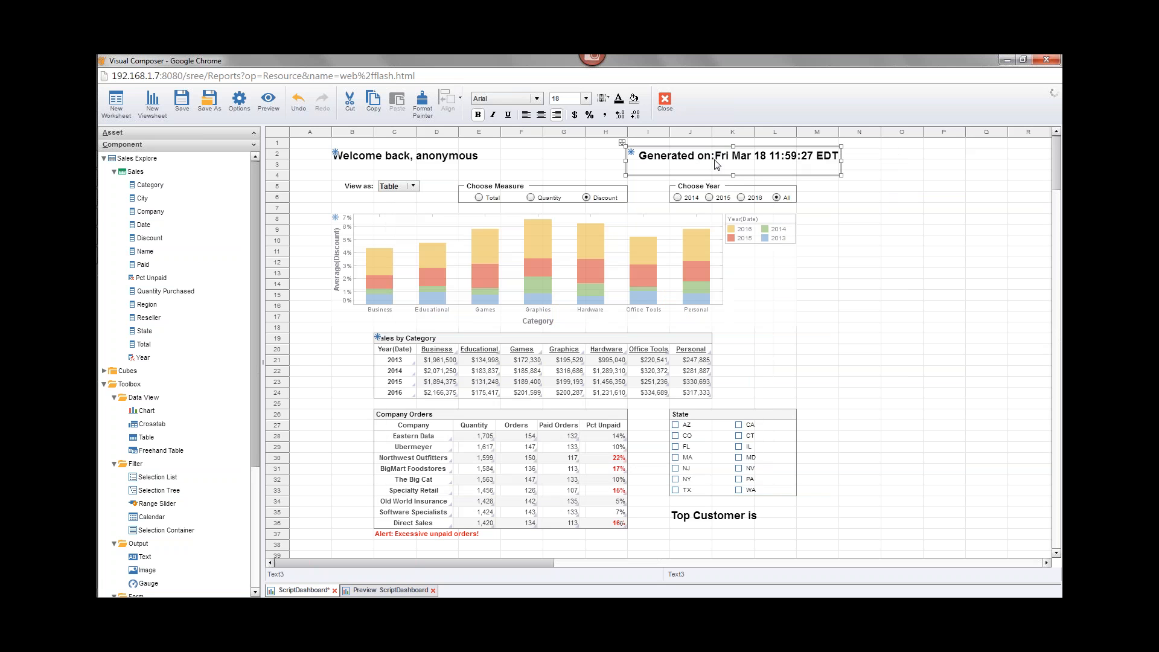
# - Reopen the "Generated on:" script and insert ' ' + formatDate( before CALC.today()
pyautogui.rightClick(758, 164)
pyautogui.click(821, 175)
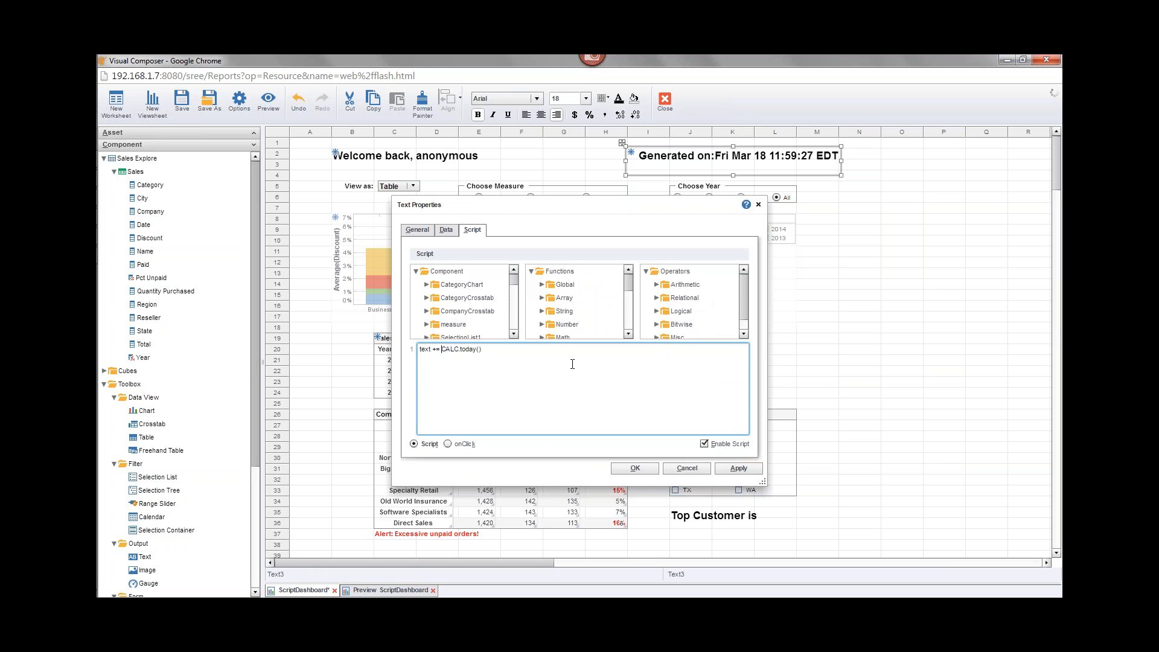
pyautogui.write("' ' + for")
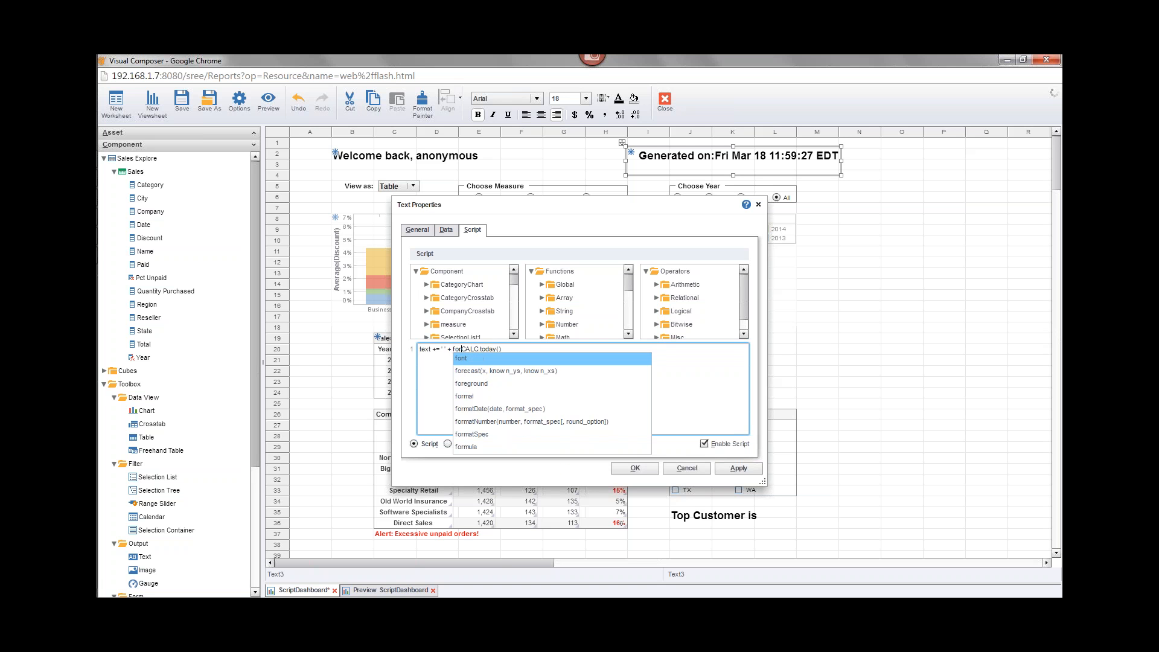
pyautogui.write('m')
pyautogui.press('Down')
pyautogui.press('Return')
pyautogui.press('Delete')
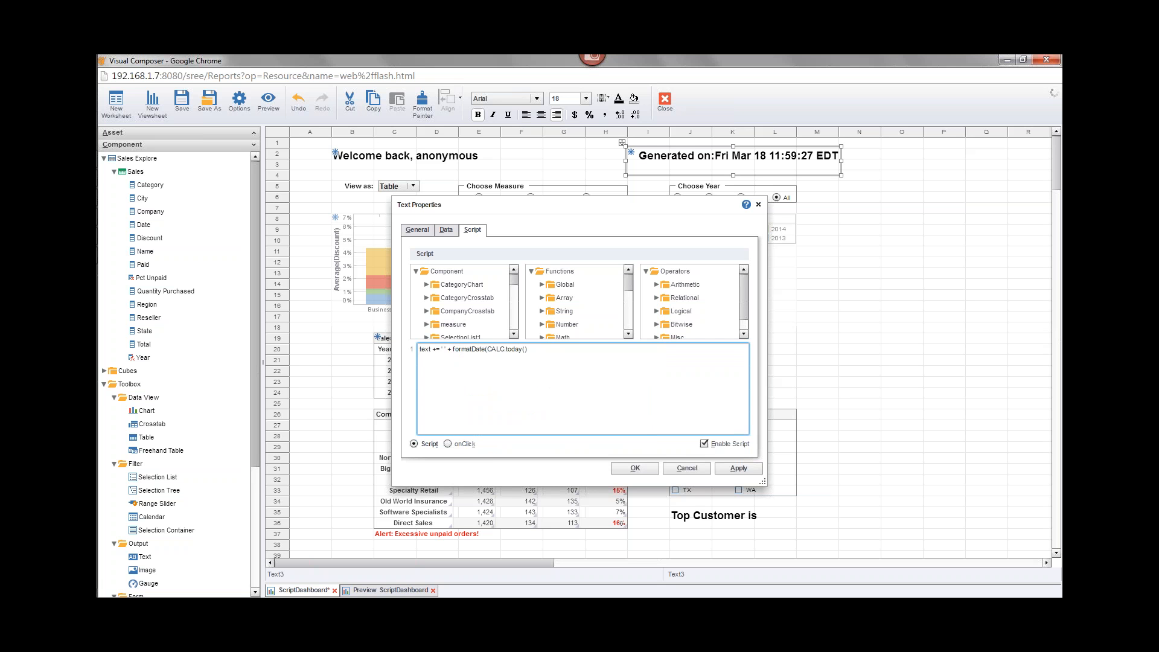
# - Finish the formatDate call with the format 'MMM-dd-yyyy' after CALC.today() and confirm the script
pyautogui.click(566, 352)
pyautogui.moveTo(488, 349); pyautogui.dragTo(532, 349)
pyautogui.click(542, 348)
pyautogui.write(",'MMM-dd-yyyy")
pyautogui.click(636, 468)
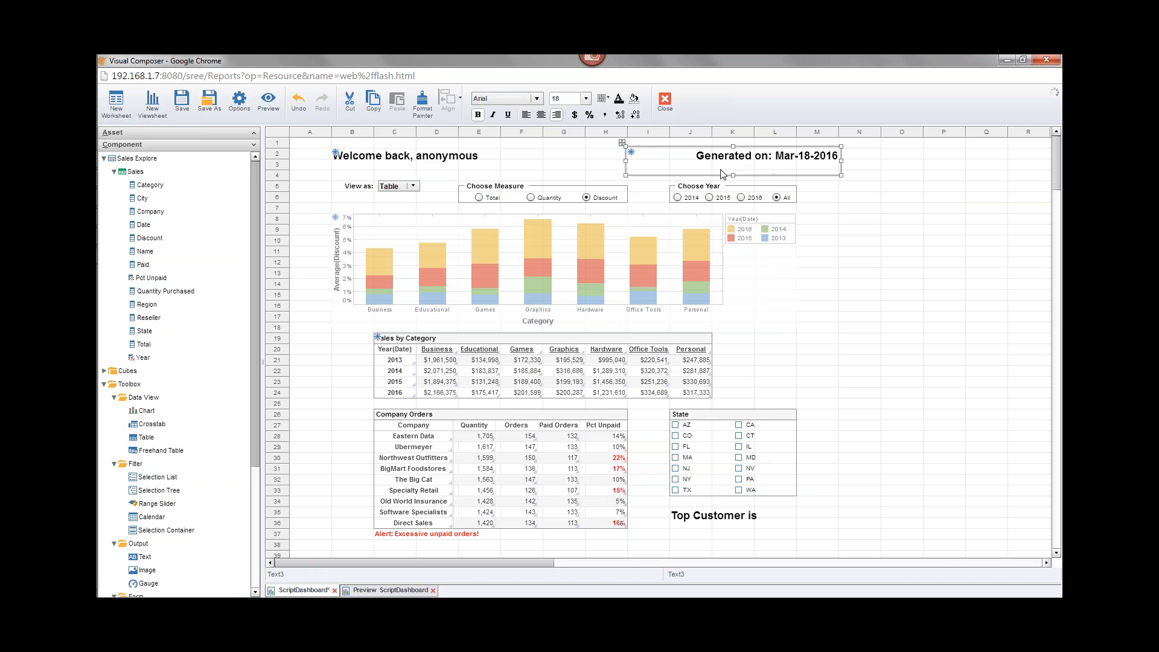
# - Narrow the "Generated on:" text component so it ends at column L, and review its script without editing it
pyautogui.moveTo(841, 161); pyautogui.dragTo(798, 162)
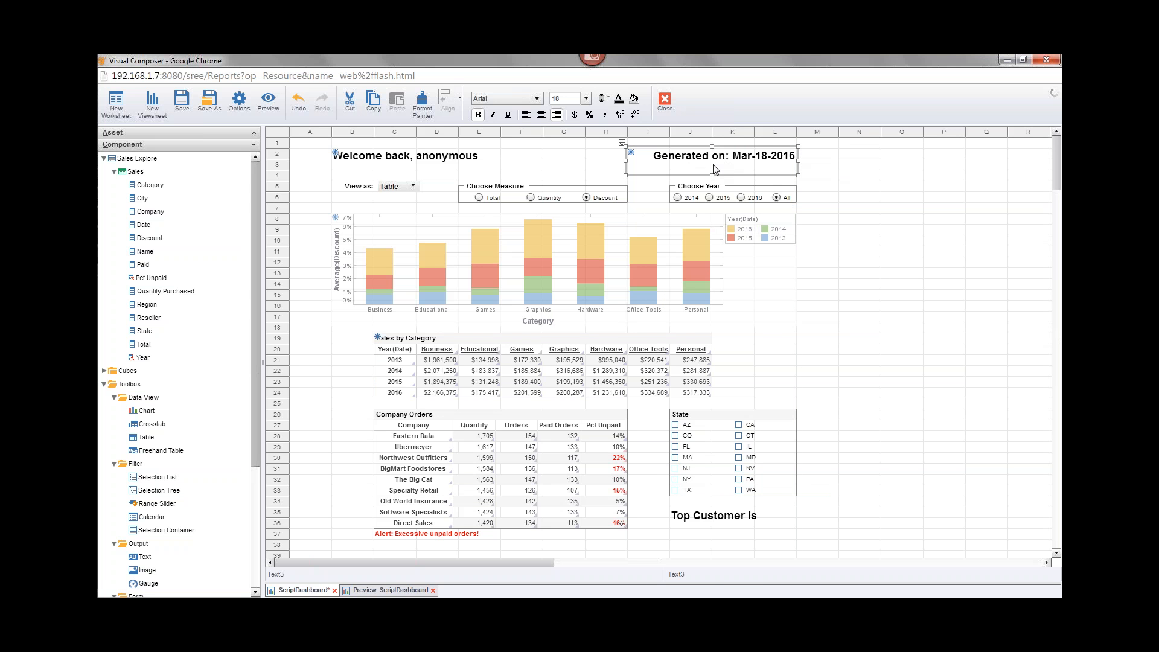
pyautogui.rightClick(750, 158)
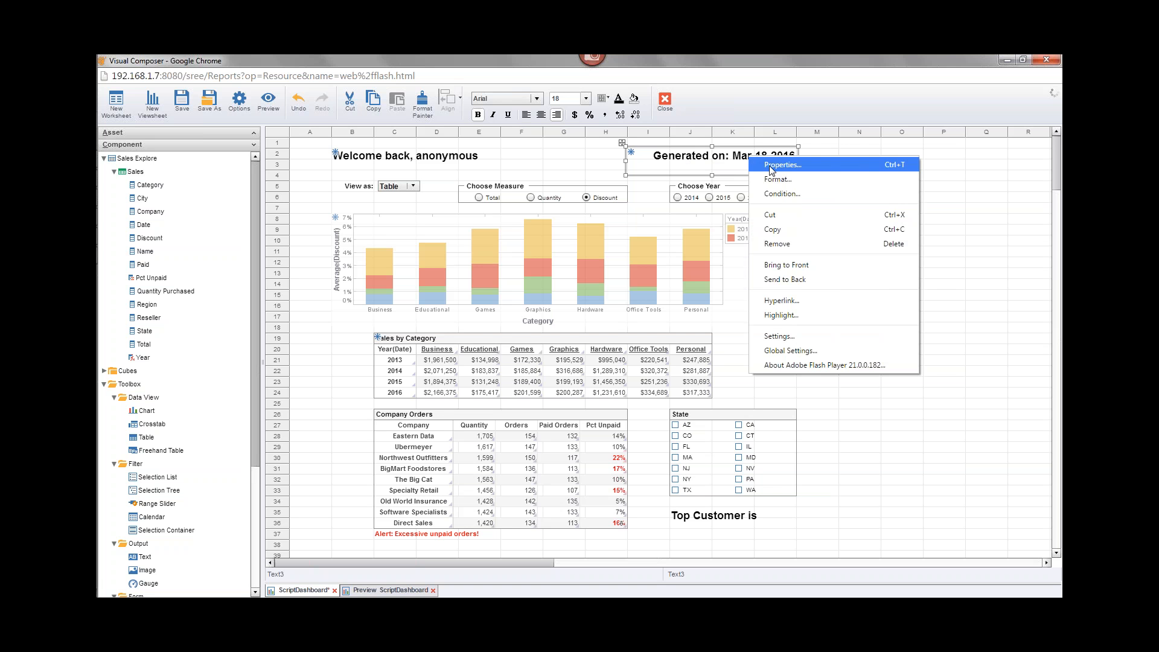
pyautogui.press('Escape')
pyautogui.moveTo(598, 350); pyautogui.dragTo(399, 350)
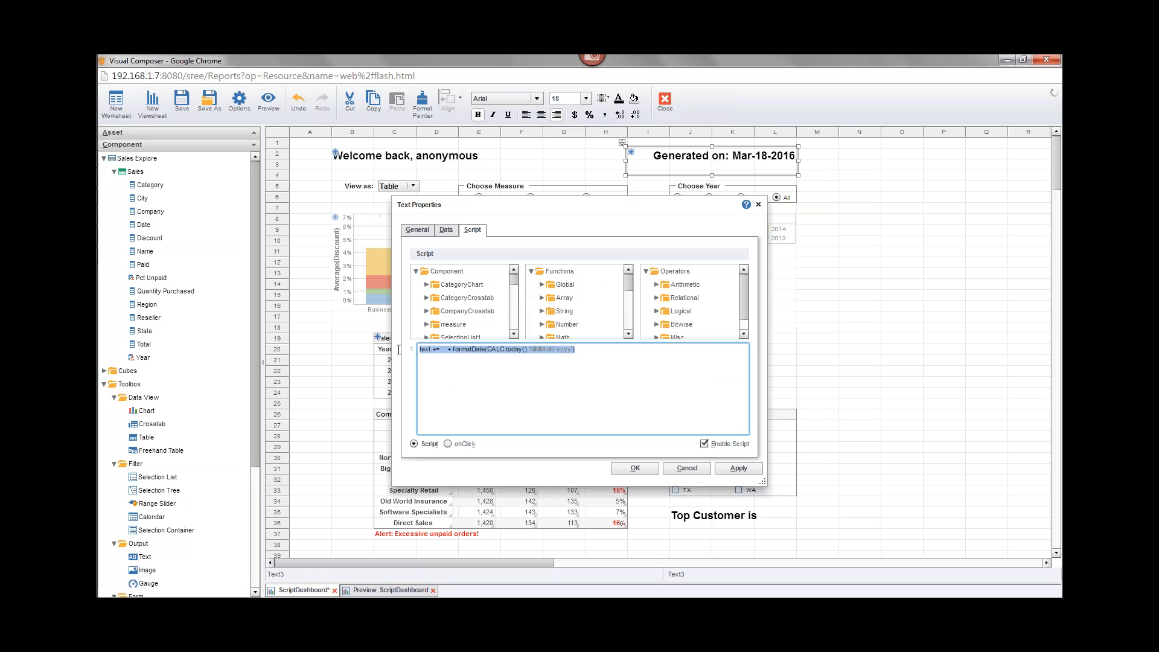
pyautogui.click(642, 467)
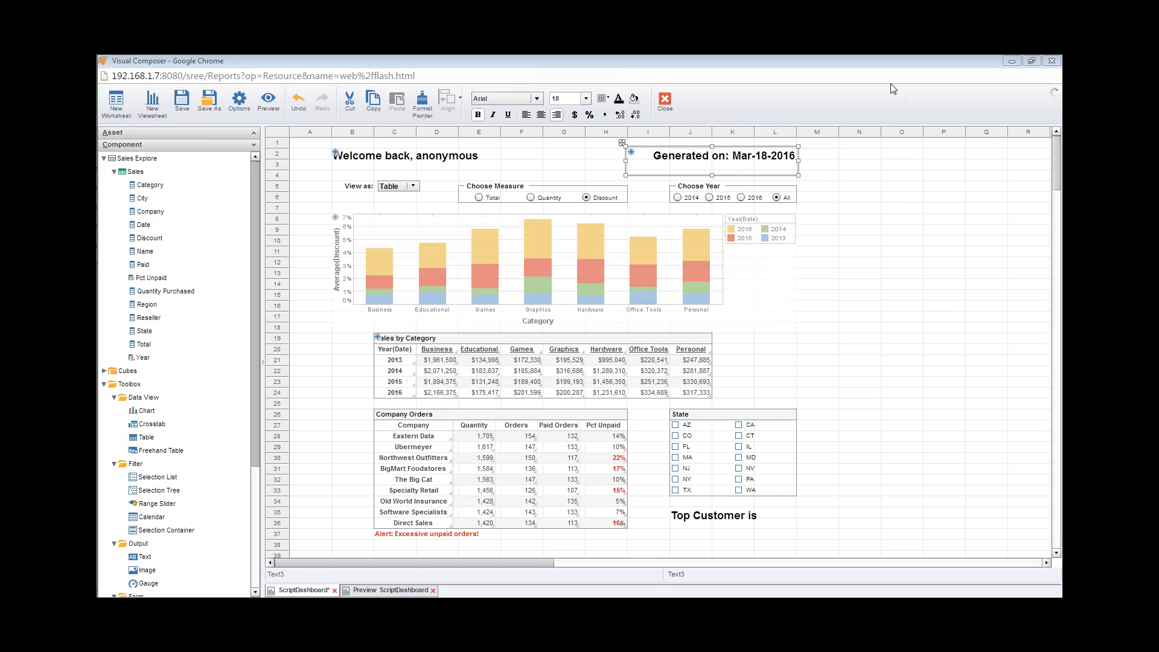
pyautogui.moveTo(97, 341)
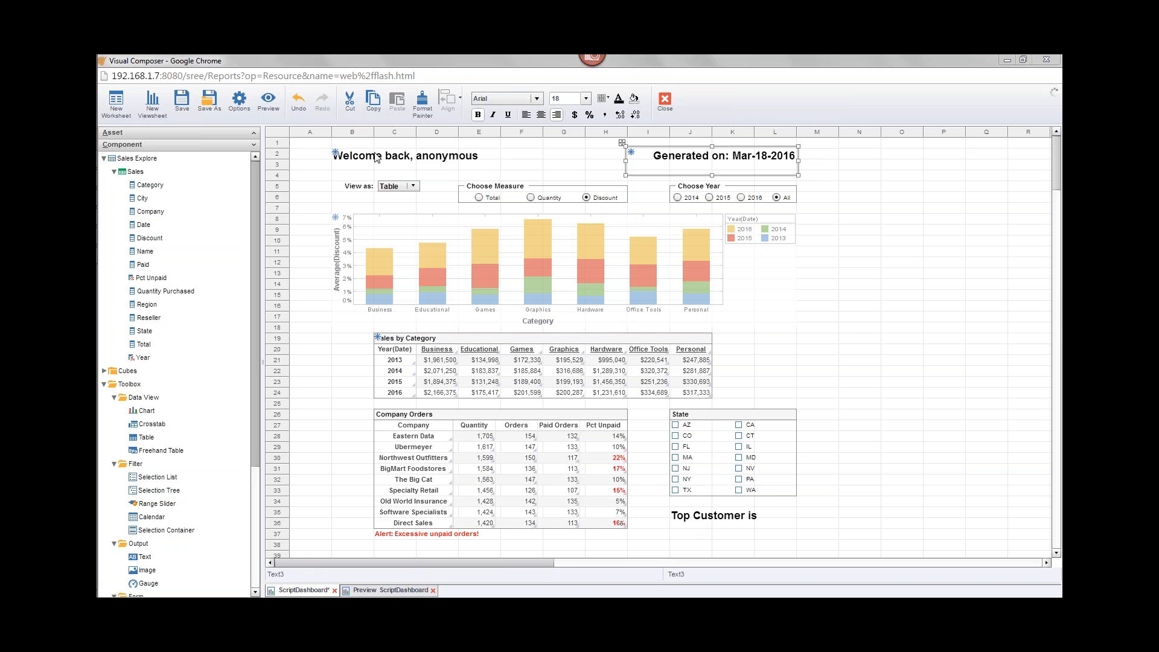
# - Check the sort settings of the Company row header in the Company Orders crosstab without changing them
pyautogui.click(721, 517)
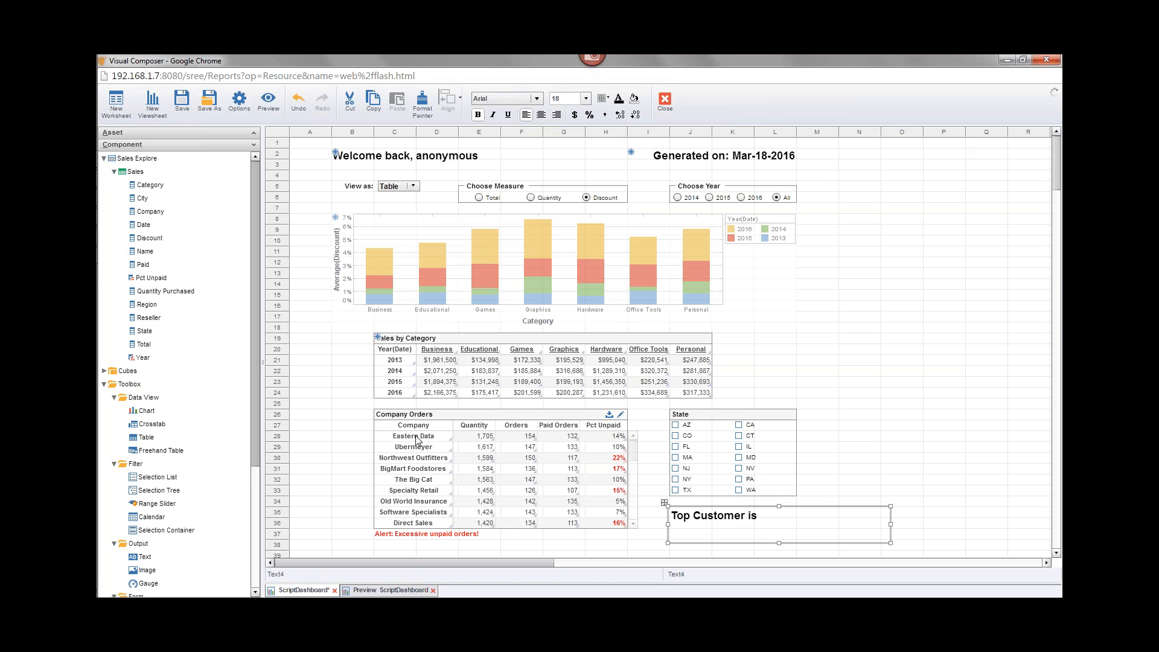
pyautogui.click(622, 416)
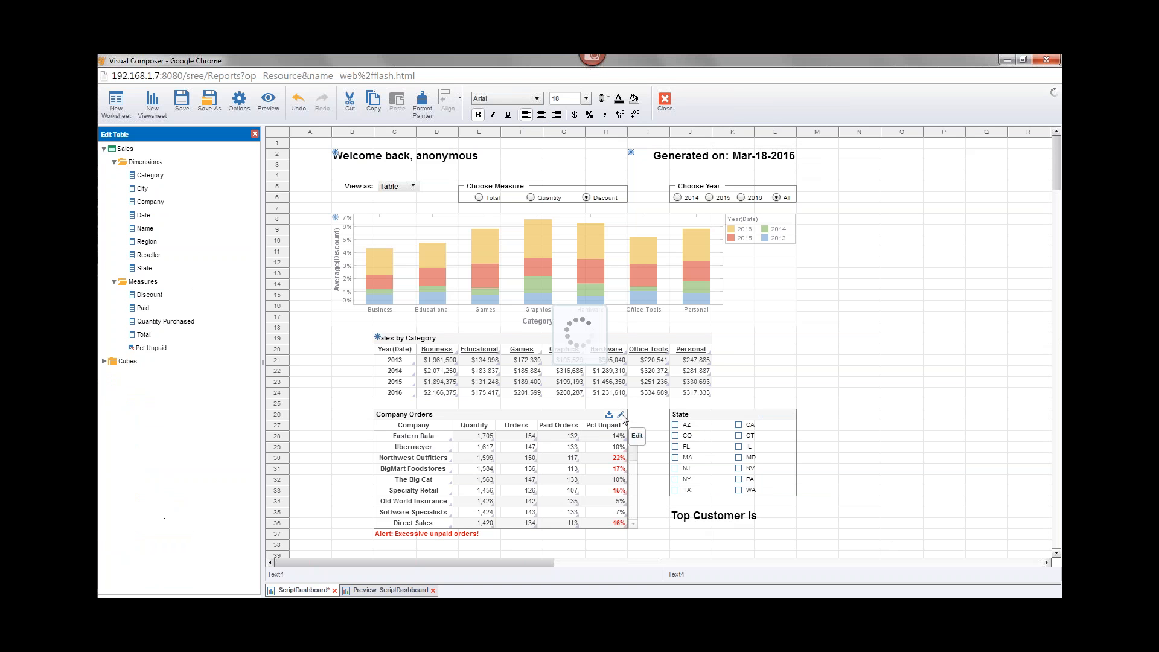
pyautogui.click(381, 306)
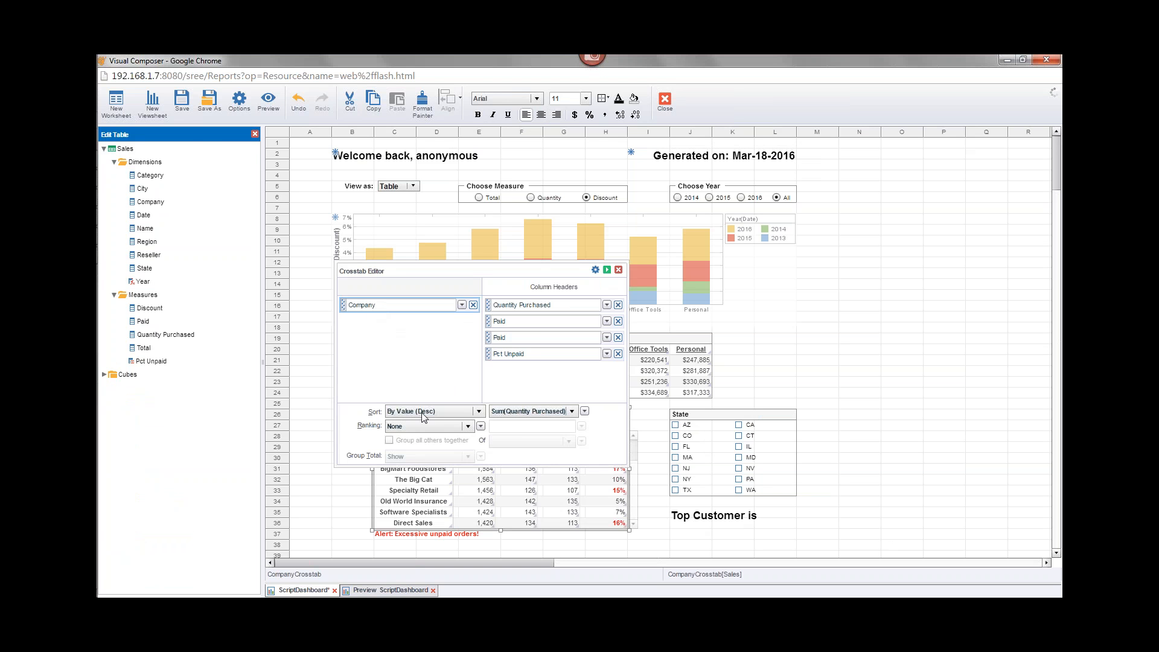
pyautogui.click(619, 270)
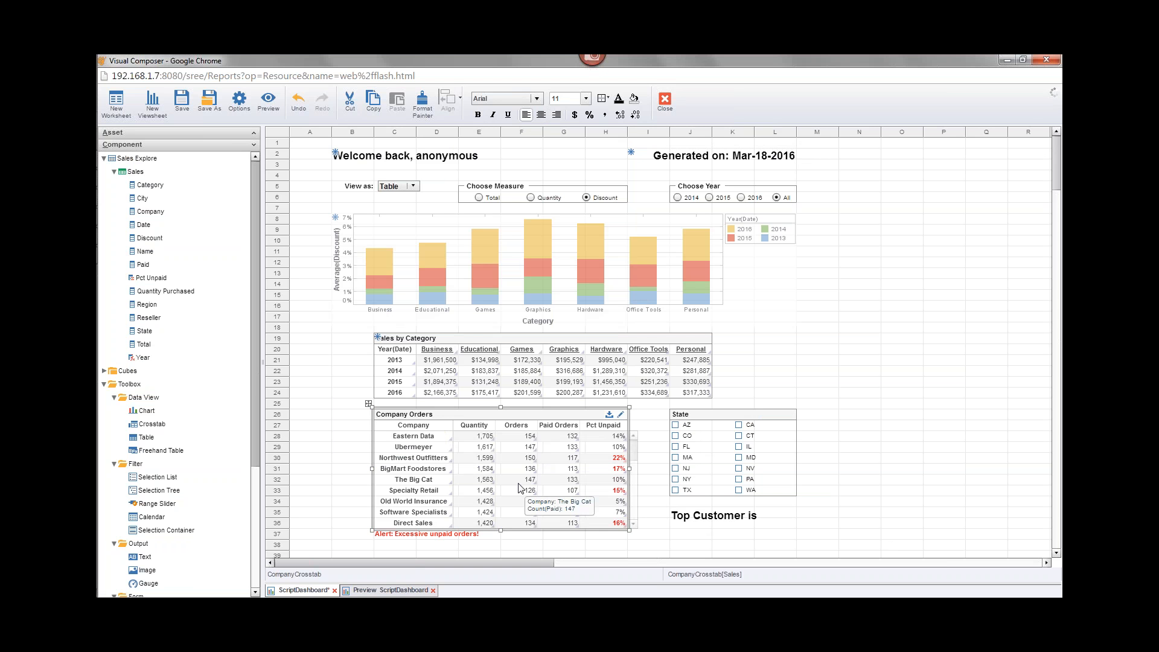
# - Open the script of the "Top Customer is" text component and enter text = 'Text Customer is' +
pyautogui.click(724, 519)
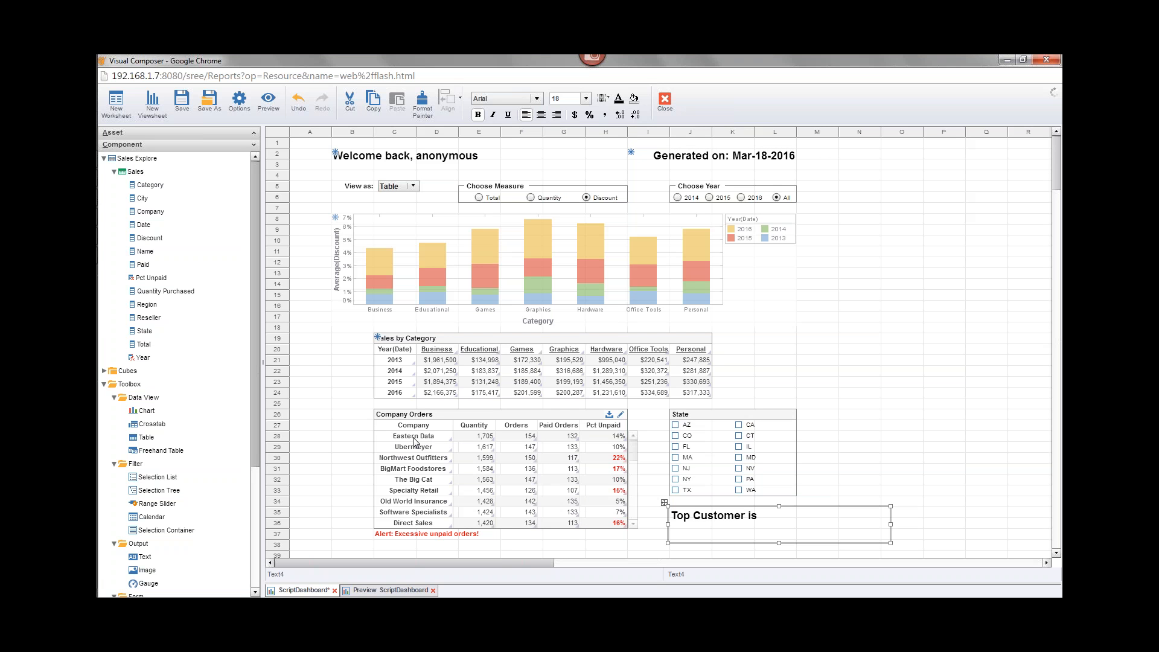
pyautogui.rightClick(715, 518)
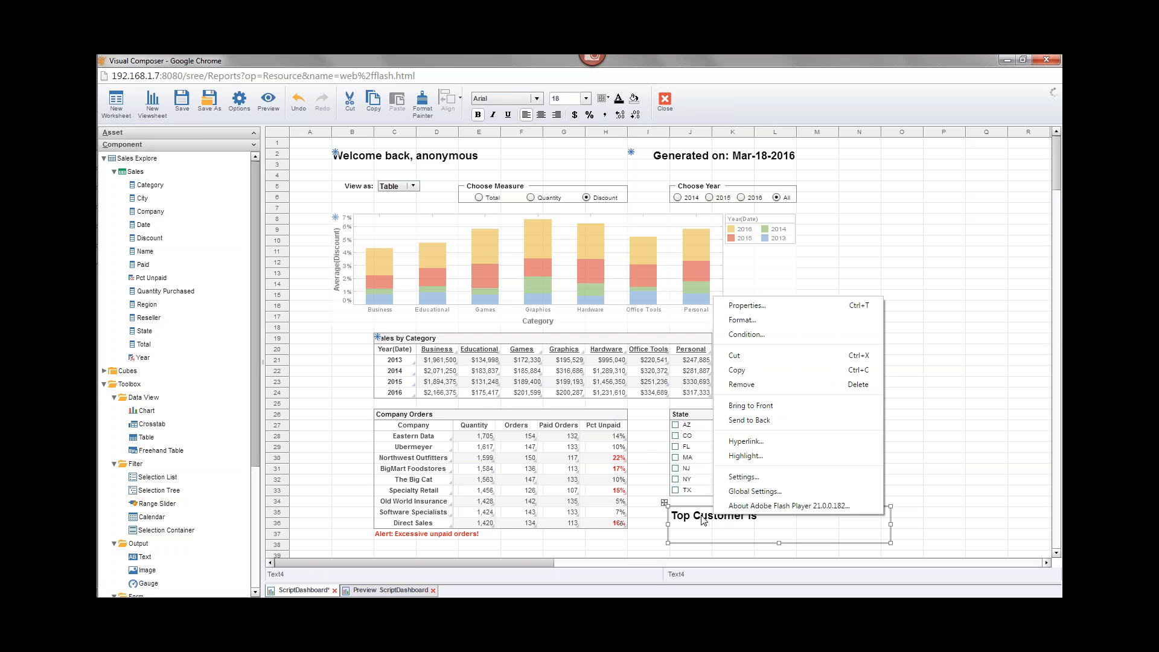
pyautogui.click(793, 307)
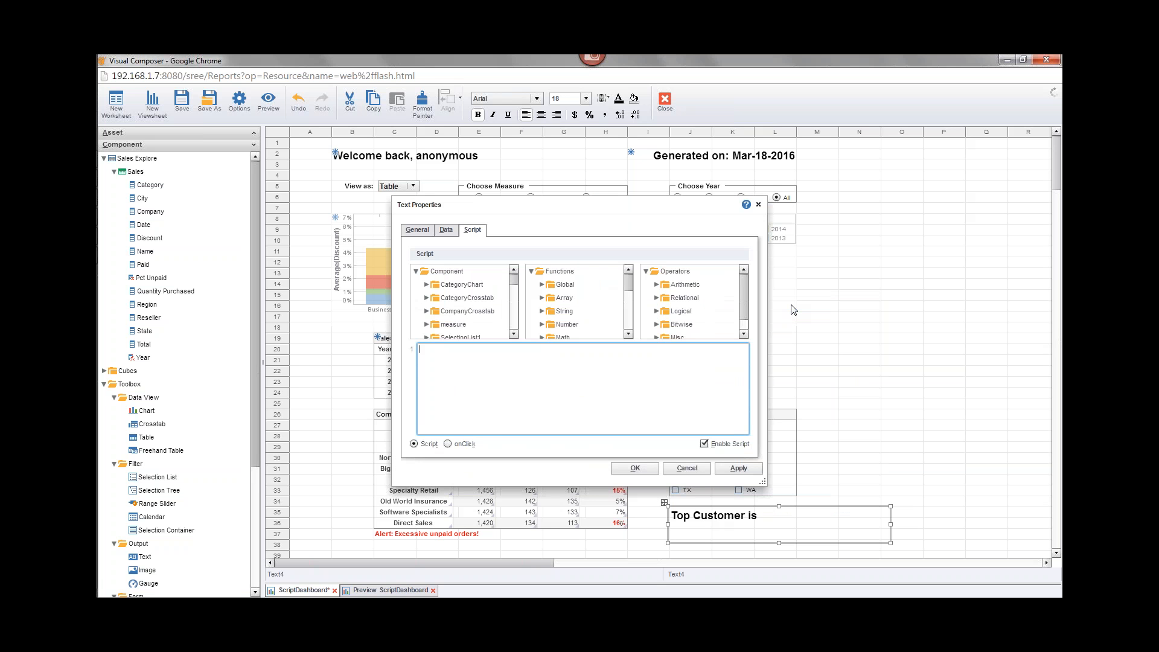
pyautogui.moveTo(586, 207); pyautogui.dragTo(692, 188)
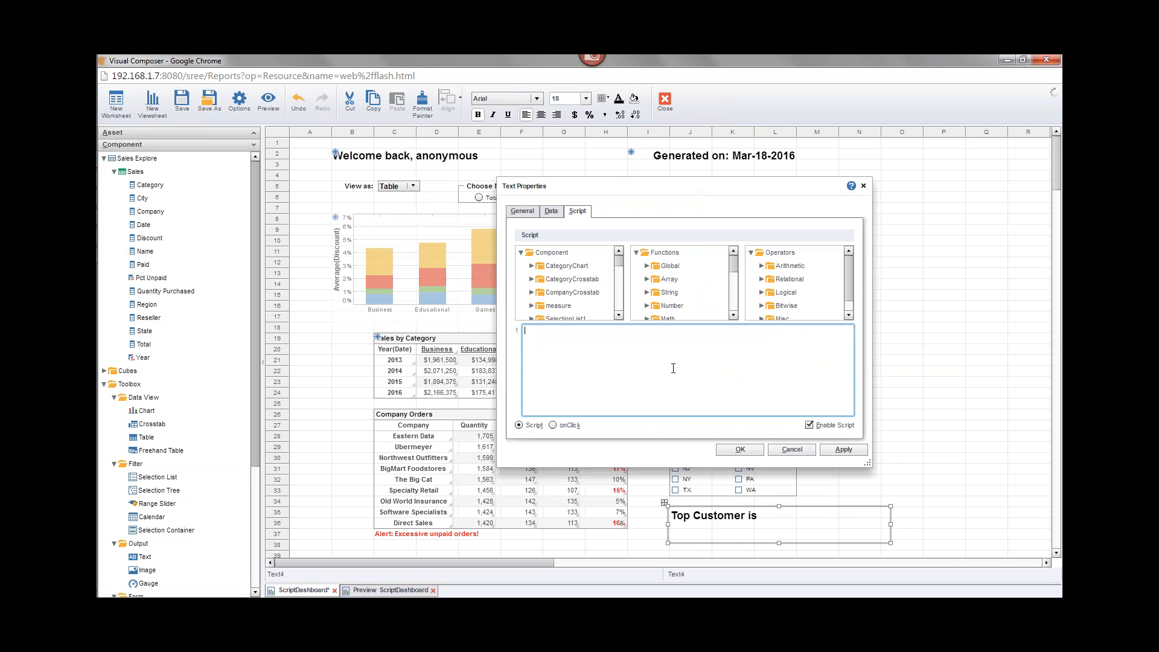
pyautogui.write('ext')
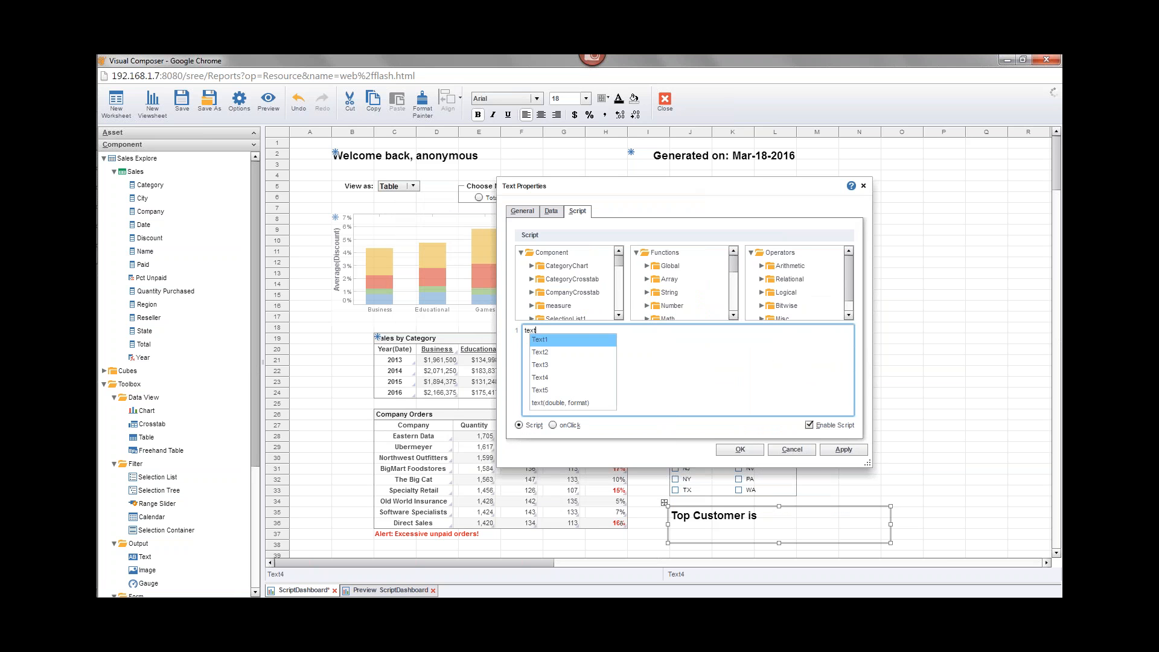
pyautogui.write(' =')
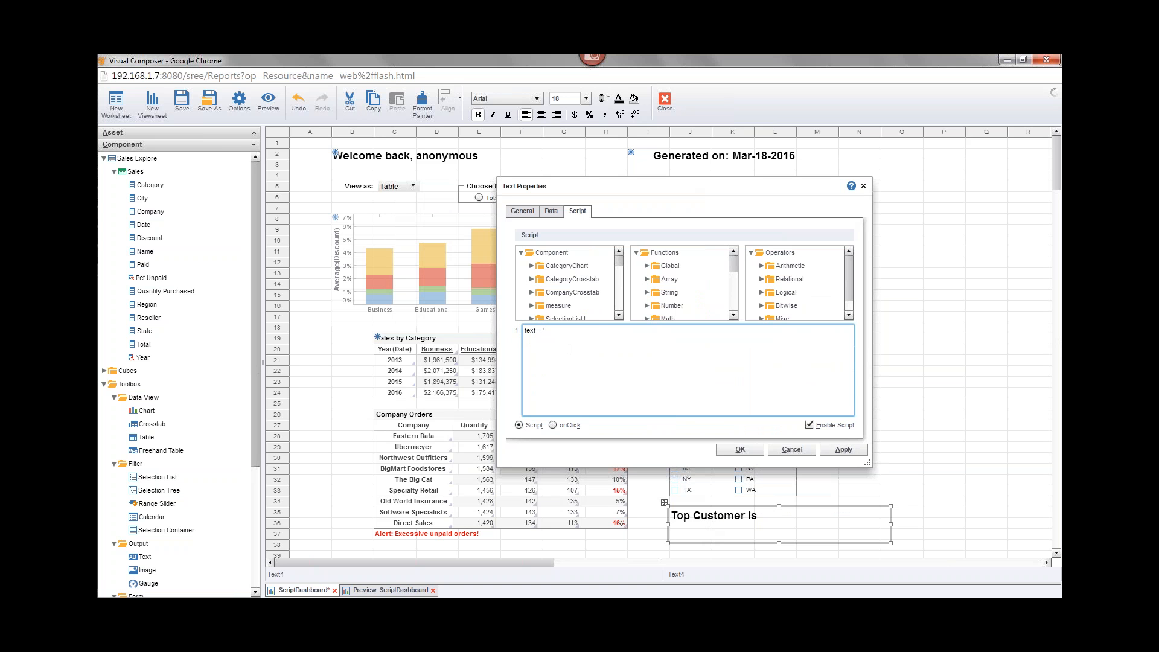
pyautogui.write('ext')
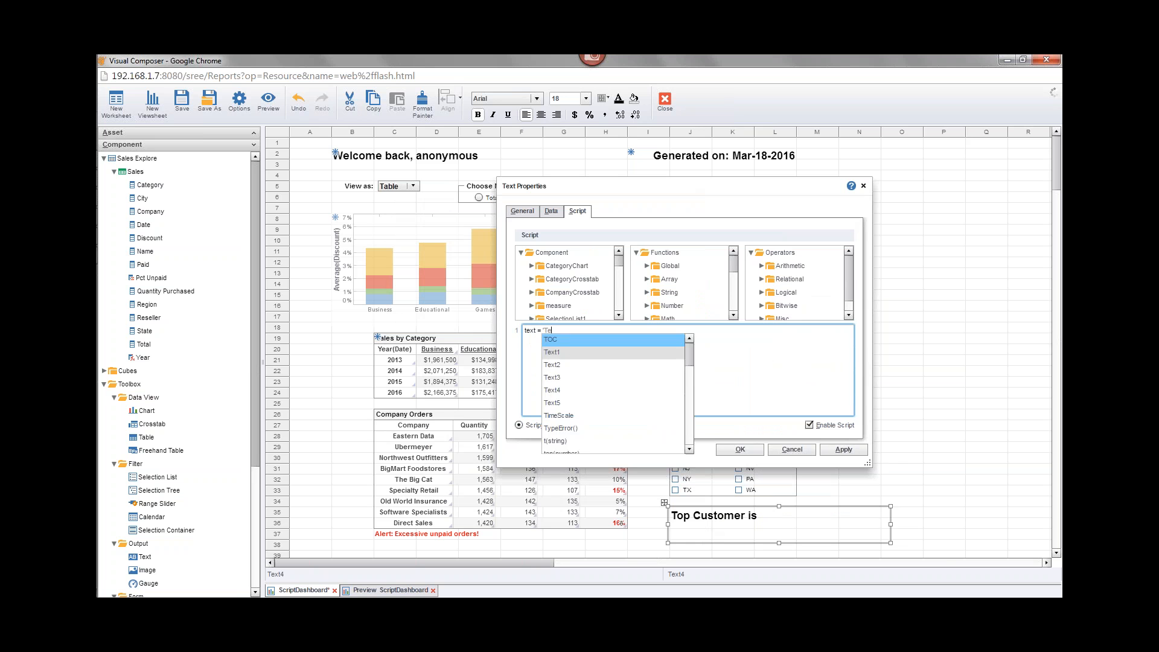
pyautogui.press('Escape')
pyautogui.write('Customer is')
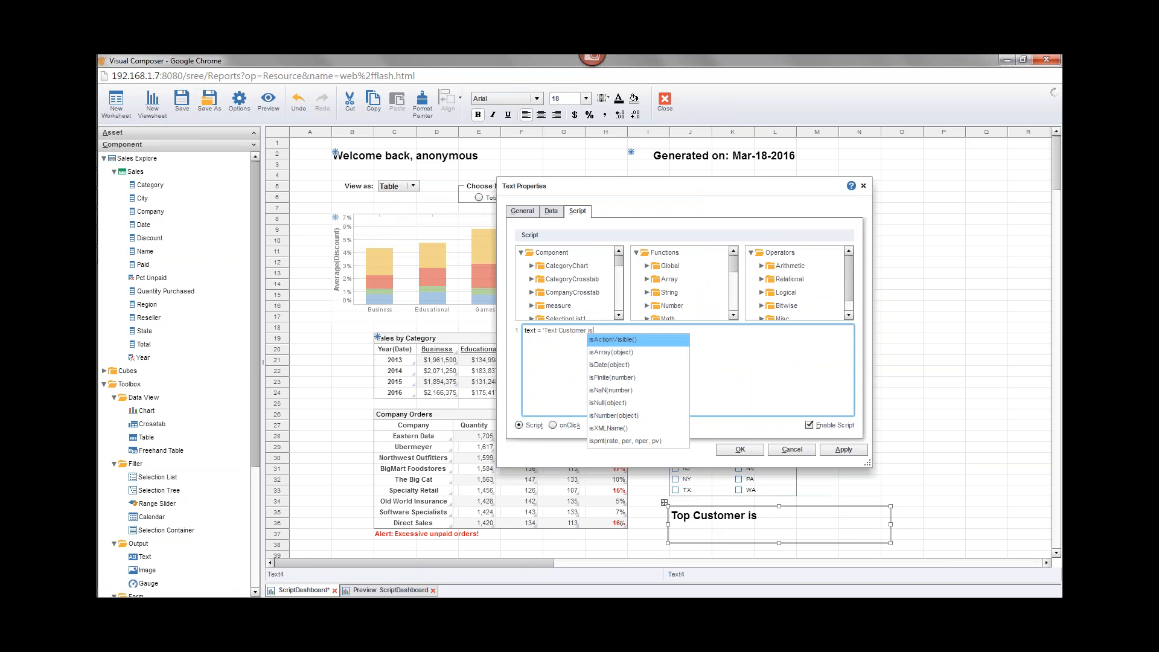
pyautogui.write("' +")
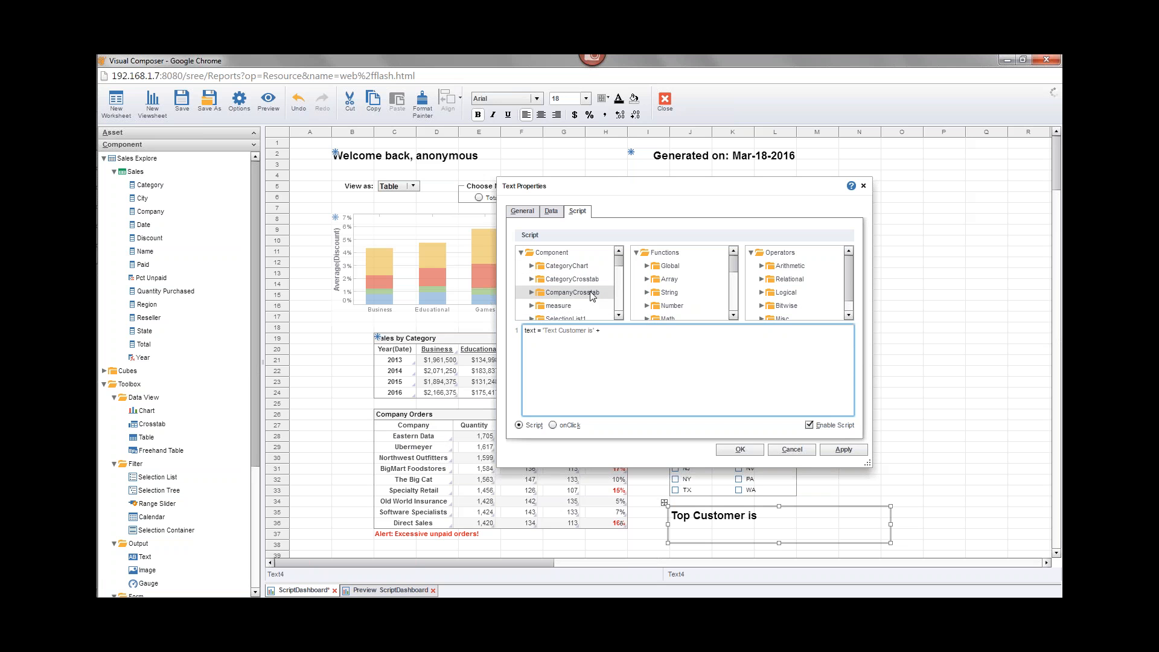
# - Find the table property of CompanyCrosstab in the component tree and insert it at the end of the script
pyautogui.click(532, 293)
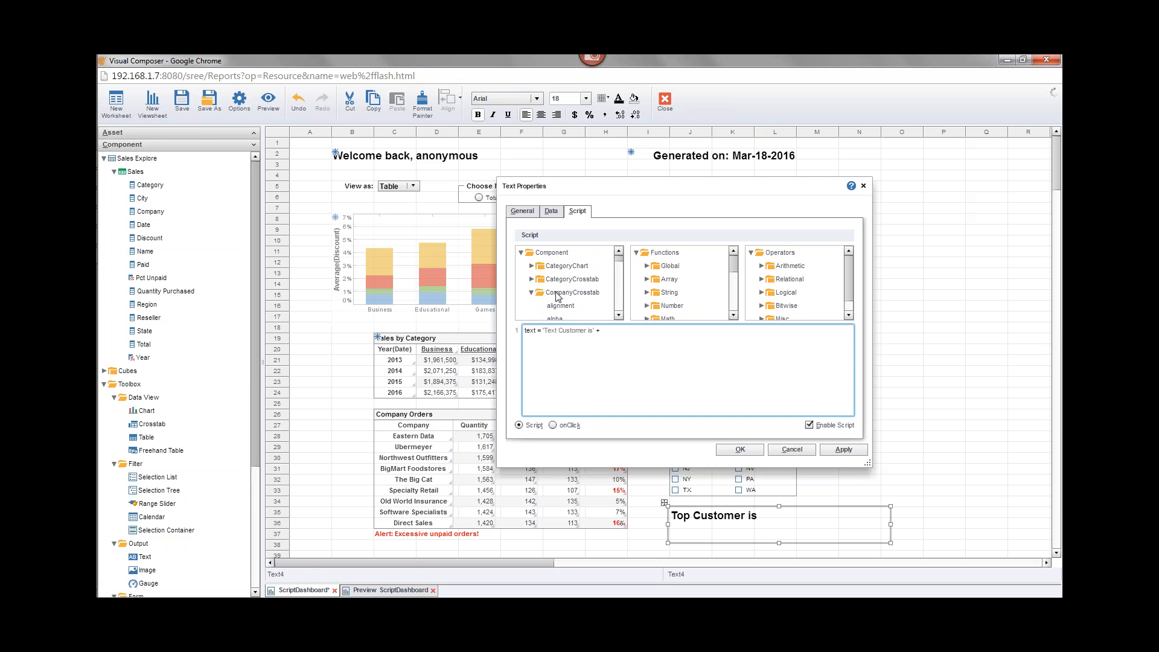
pyautogui.click(619, 315)
pyautogui.click(618, 315)
pyautogui.click(619, 316)
pyautogui.scroll(-2, 617, 303)
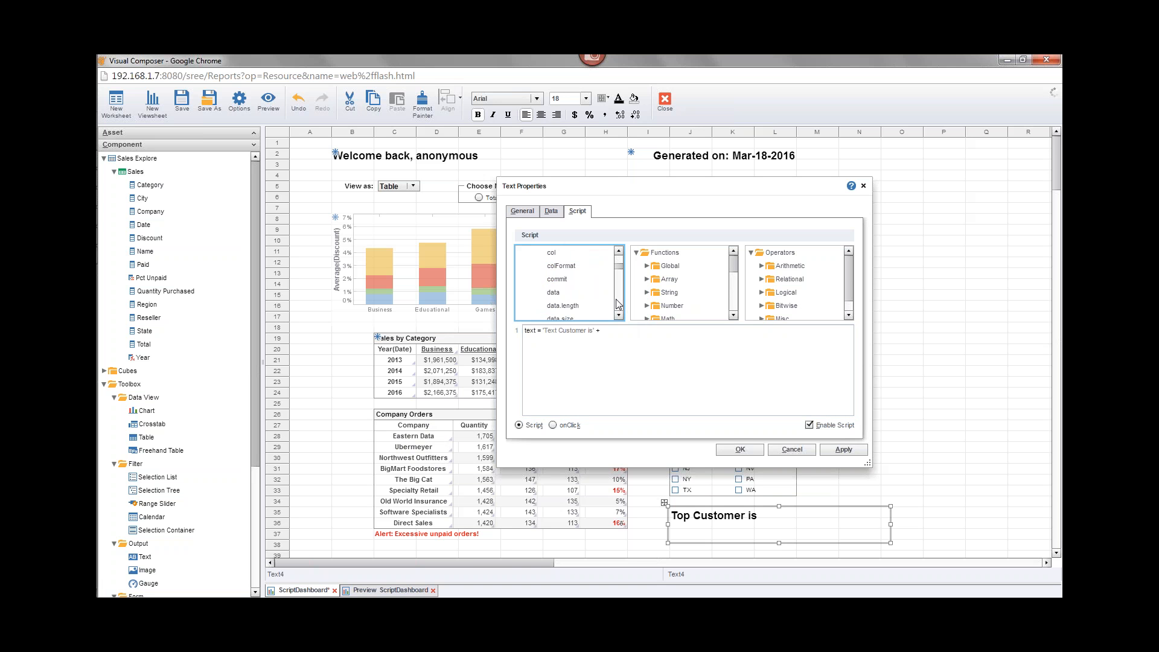
pyautogui.scroll(-3, 618, 305)
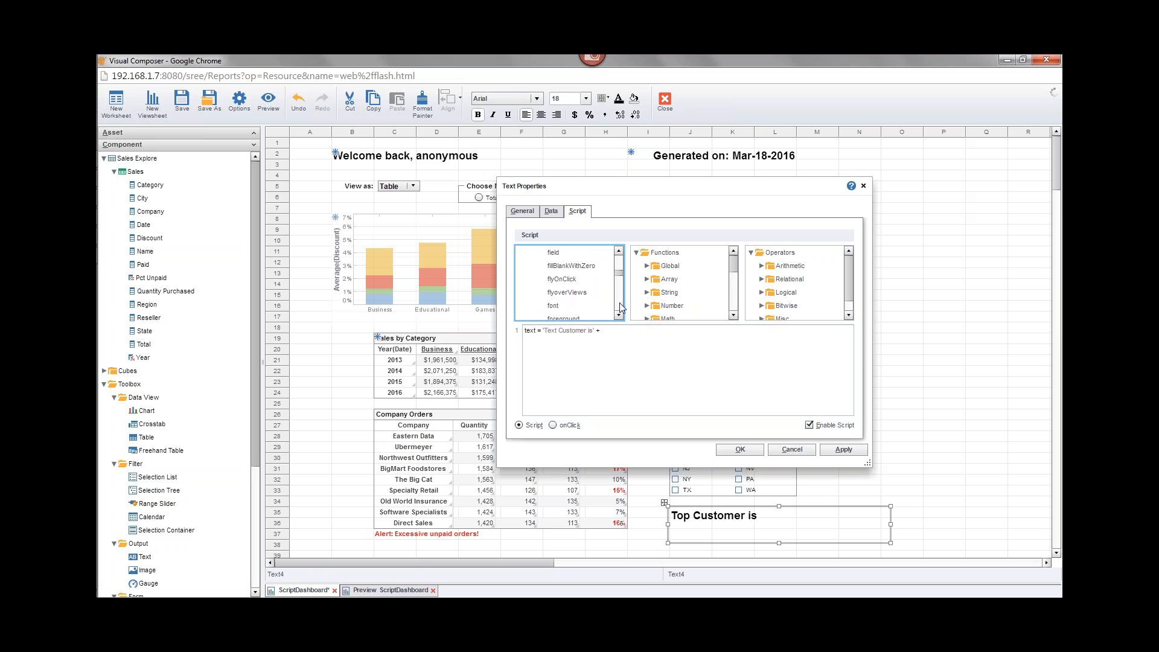
pyautogui.scroll(-2, 620, 308)
pyautogui.scroll(-2, 620, 308)
pyautogui.scroll(-2, 620, 308)
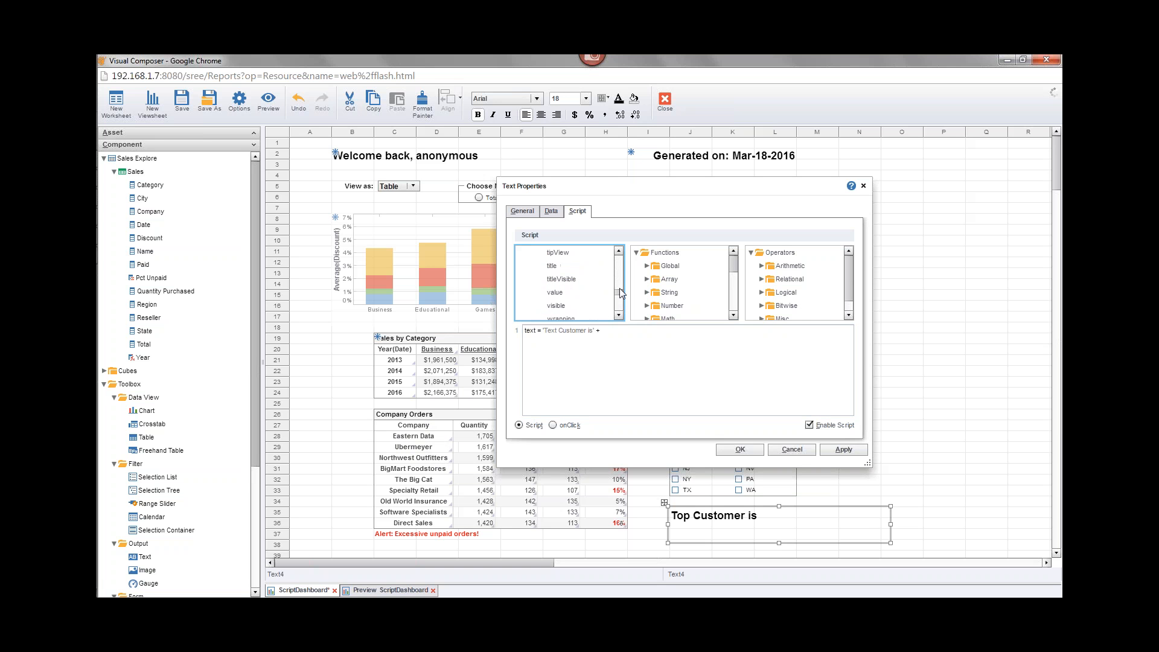
pyautogui.scroll(2, 622, 278)
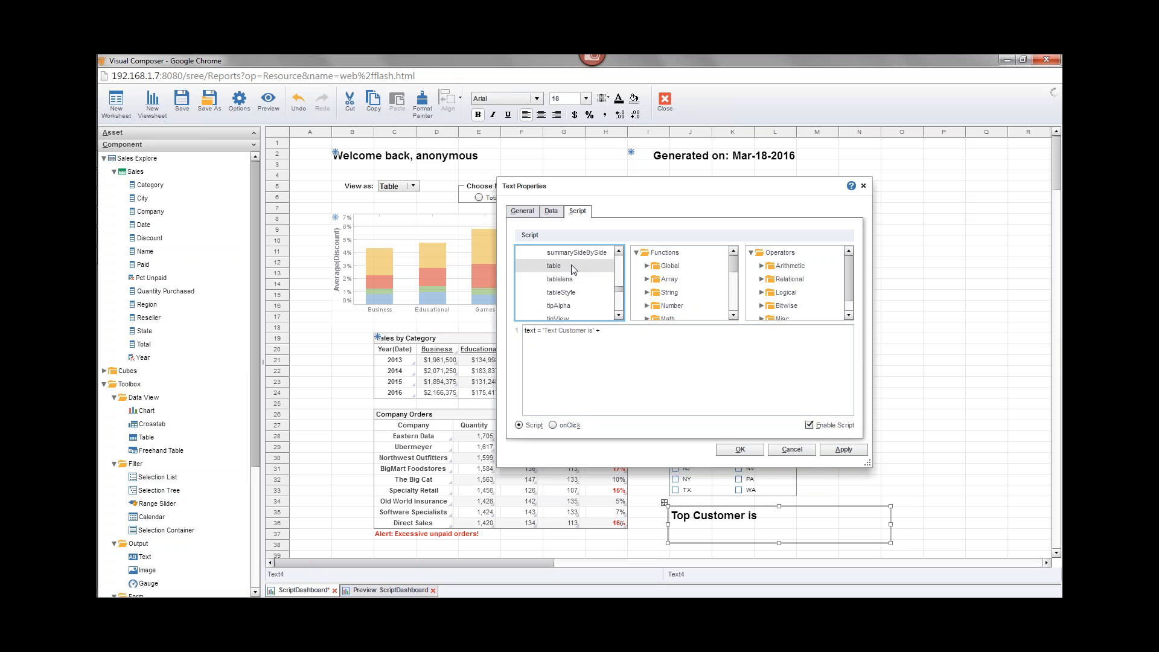
pyautogui.doubleClick(567, 266)
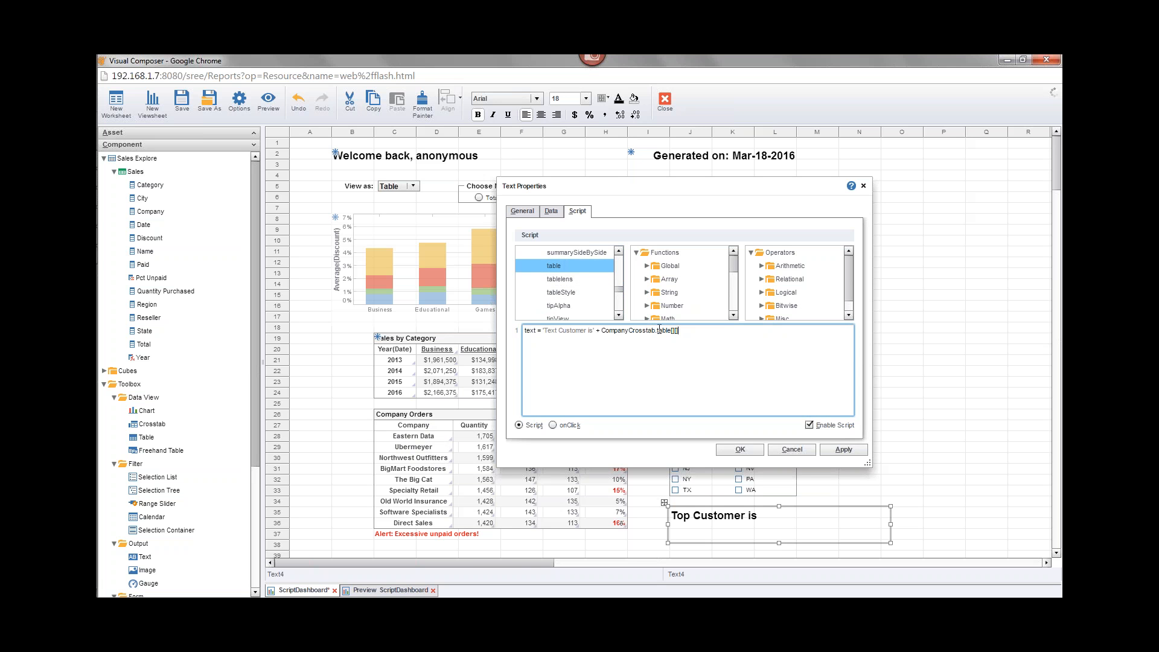
# - Complete the table reference as CompanyCrosstab.table[1][0] and confirm the script
pyautogui.moveTo(657, 332); pyautogui.dragTo(689, 334)
pyautogui.click(676, 336)
pyautogui.press('Right')
pyautogui.moveTo(686, 341); pyautogui.dragTo(505, 335)
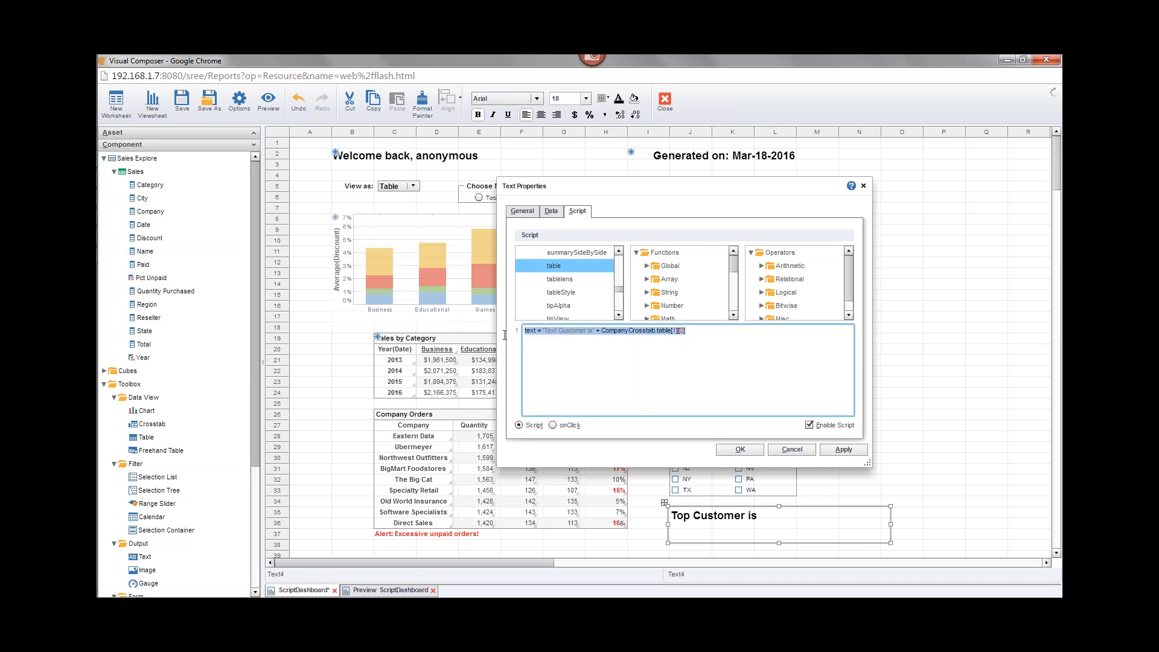
pyautogui.click(1052, 88)
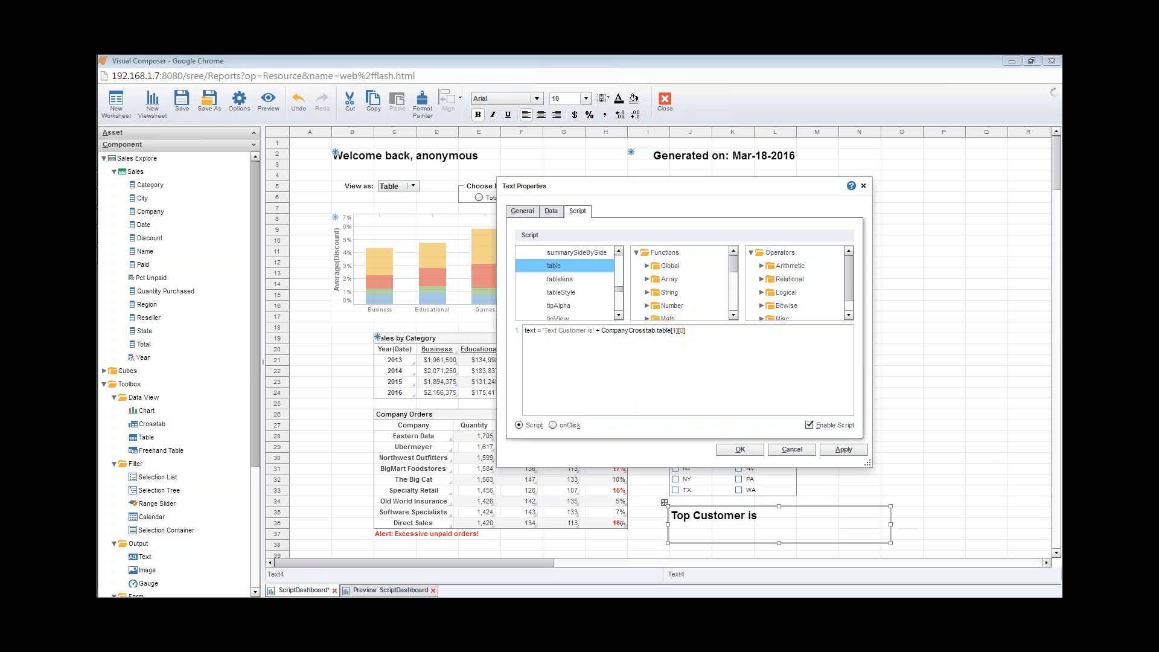
pyautogui.click(741, 452)
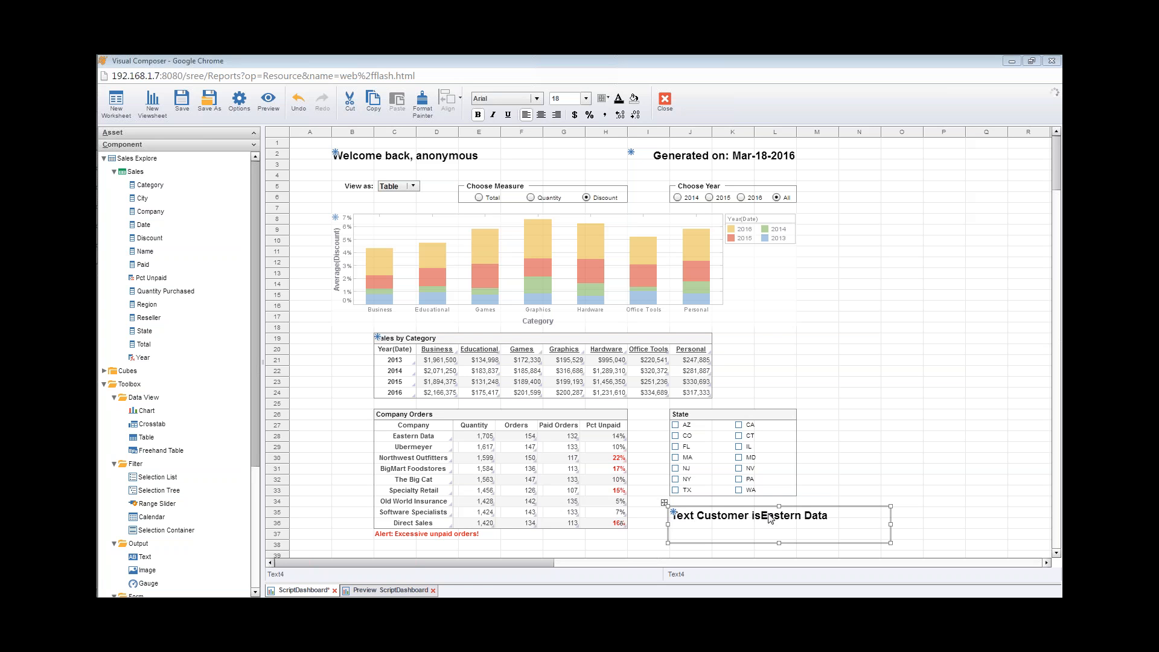
# - Reopen the customer text's script, change the string to 'Top Customer is ' with a trailing space, and confirm it
pyautogui.rightClick(737, 520)
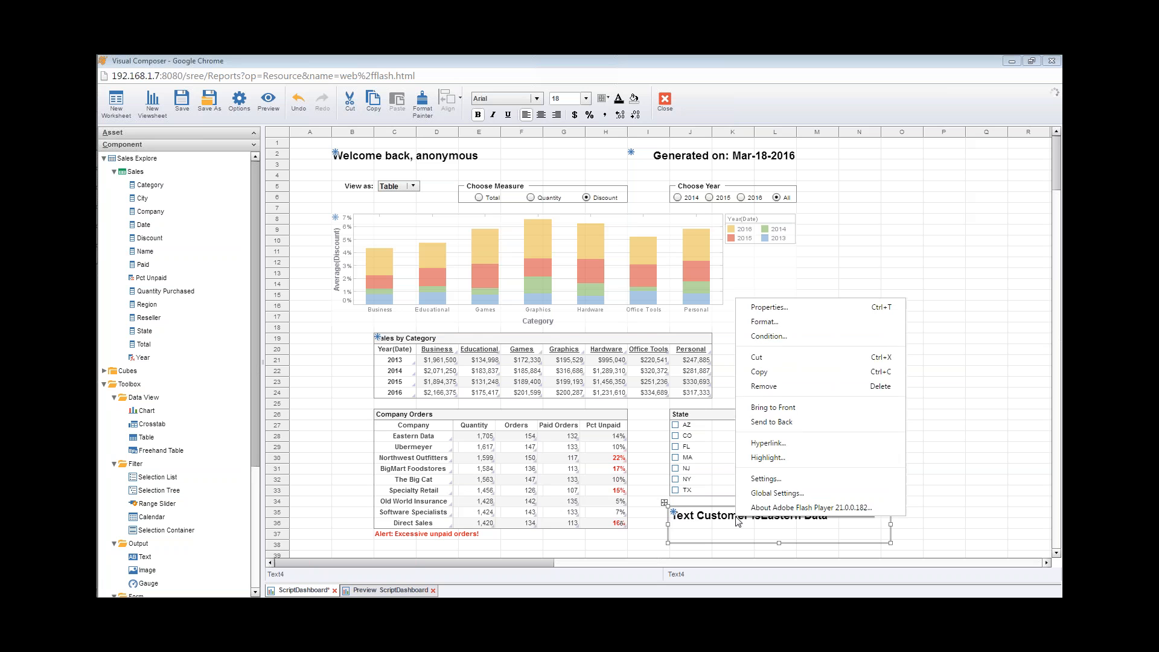
pyautogui.click(800, 311)
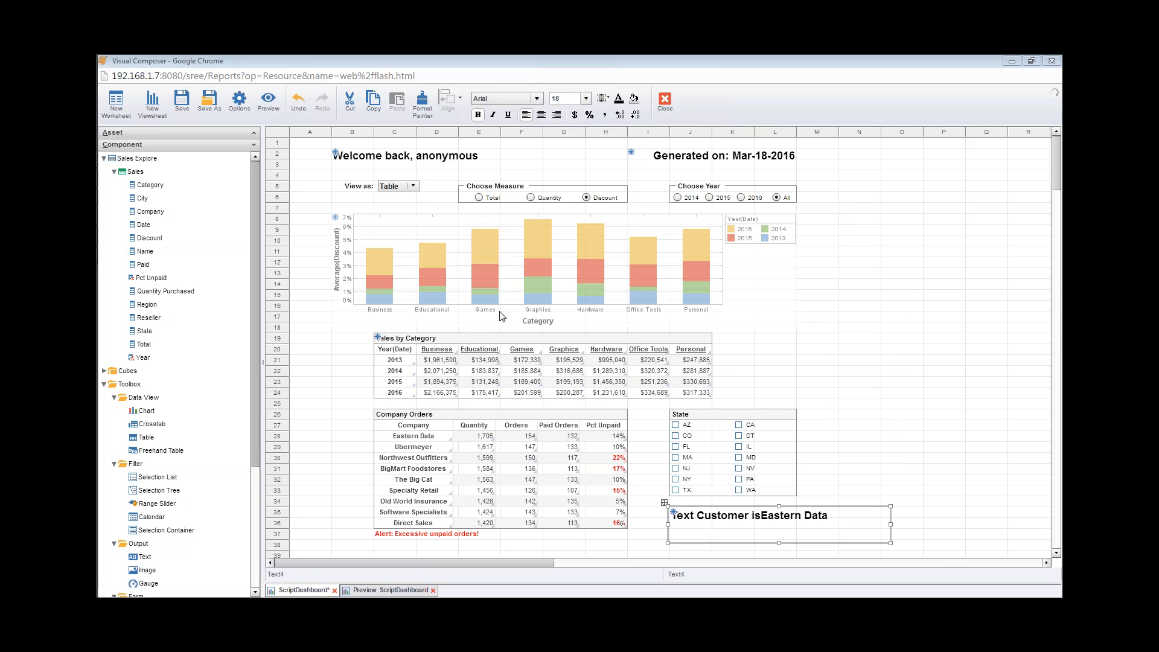
pyautogui.click(455, 351)
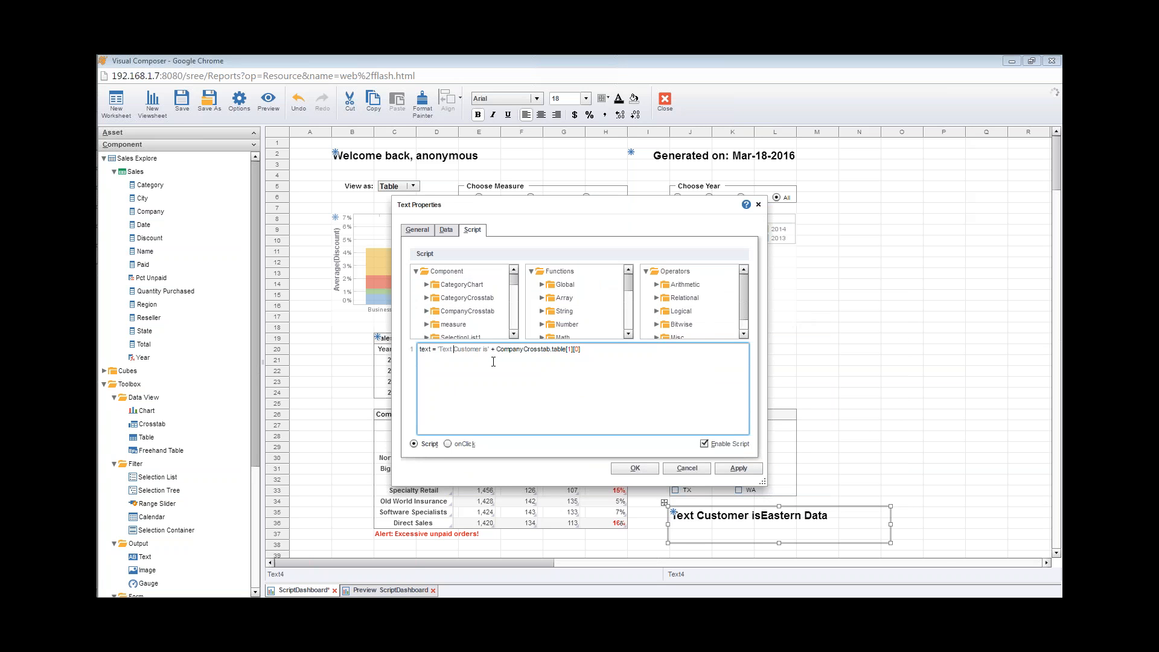
pyautogui.press('BackSpace')
pyautogui.press('BackSpace')
pyautogui.press('BackSpace')
pyautogui.press('BackSpace')
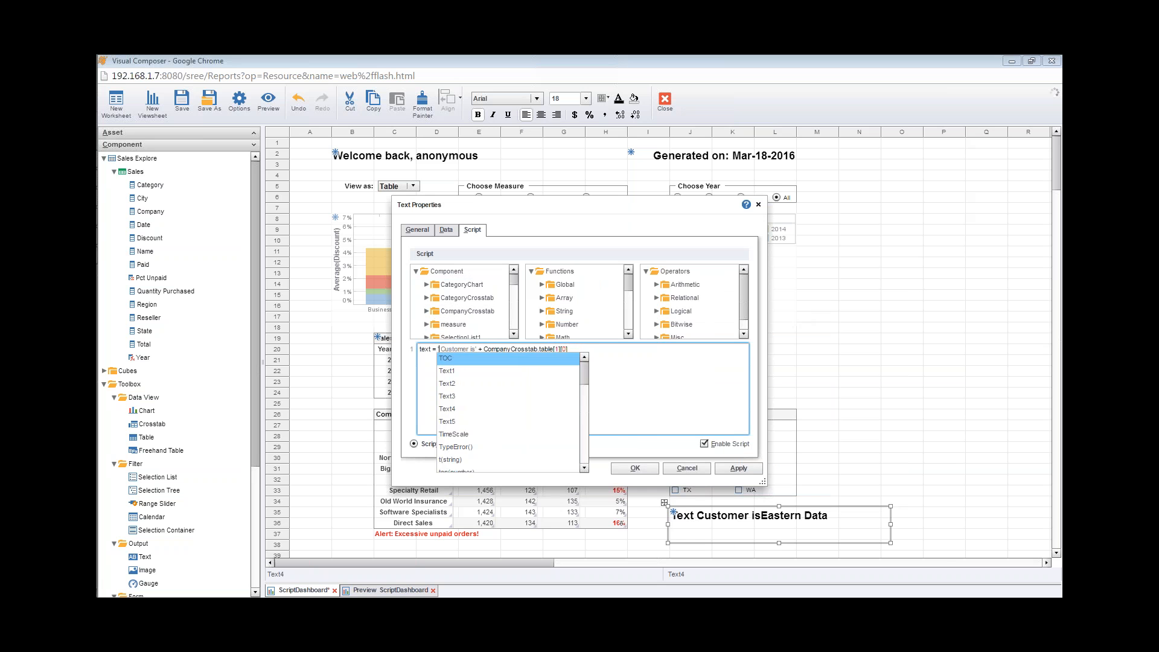
pyautogui.write('Top')
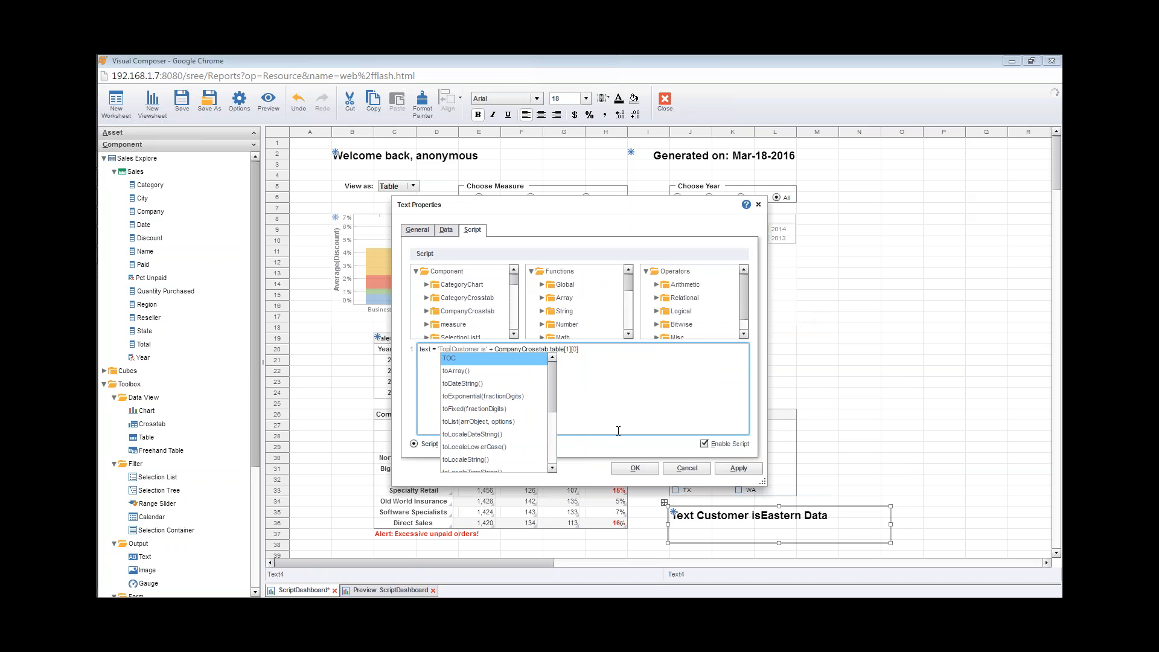
pyautogui.click(485, 349)
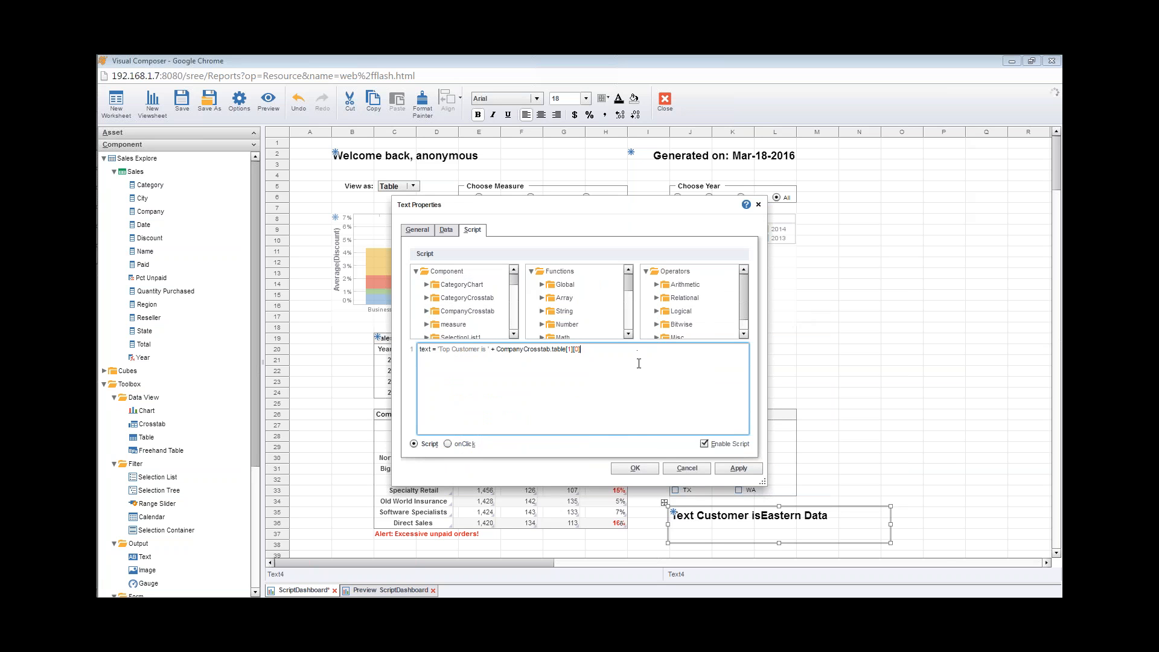
pyautogui.click(628, 468)
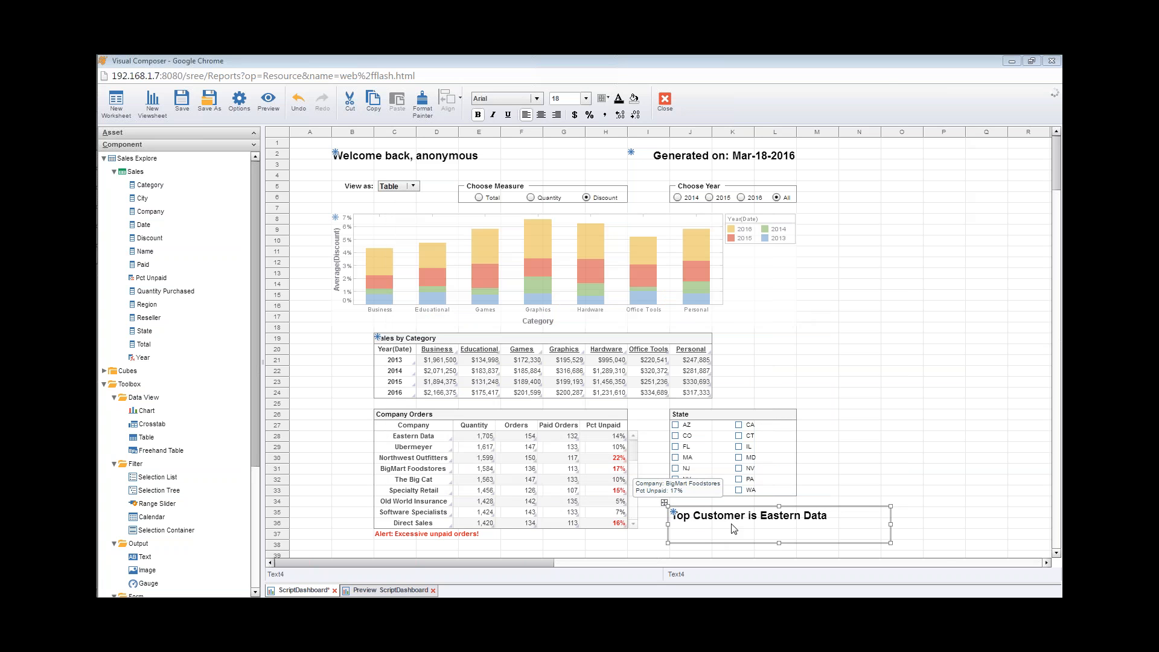
pyautogui.click(889, 100)
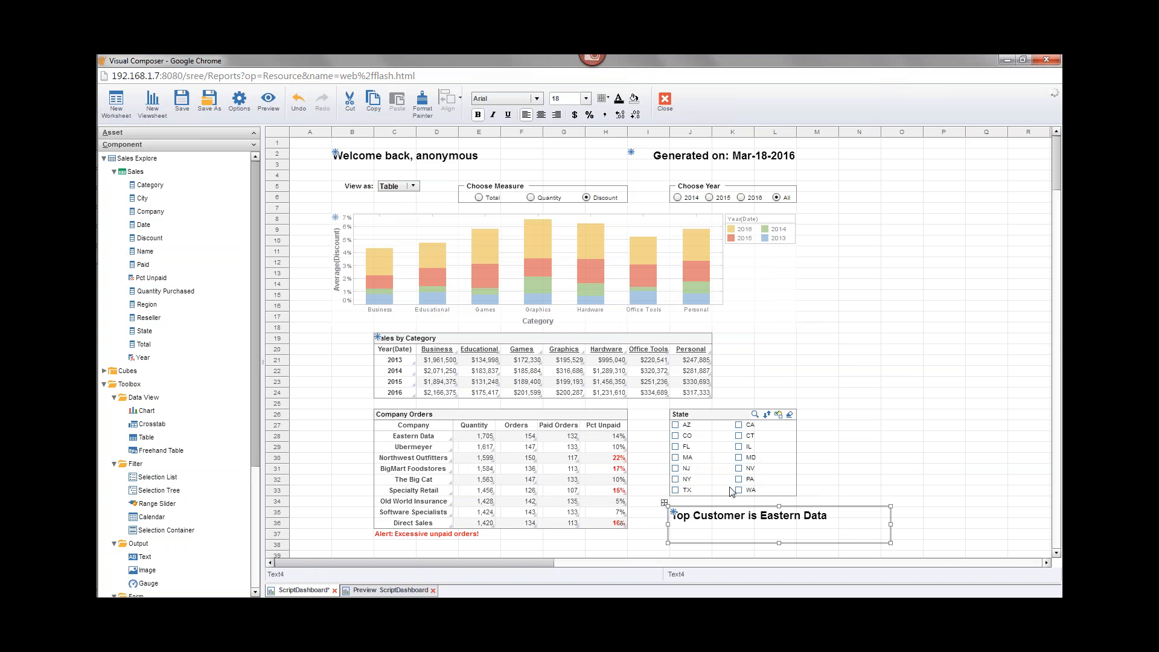
# - Check the top customer text by filtering State to FL, clearing that filter, and filtering to NY
pyautogui.click(675, 447)
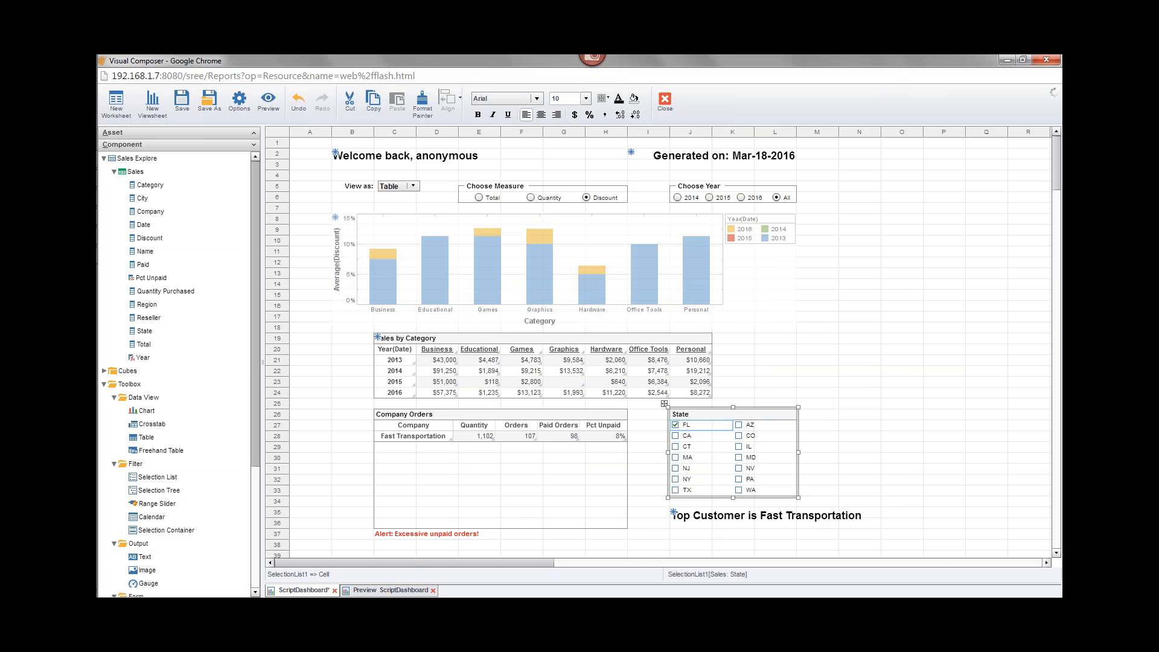
pyautogui.click(675, 424)
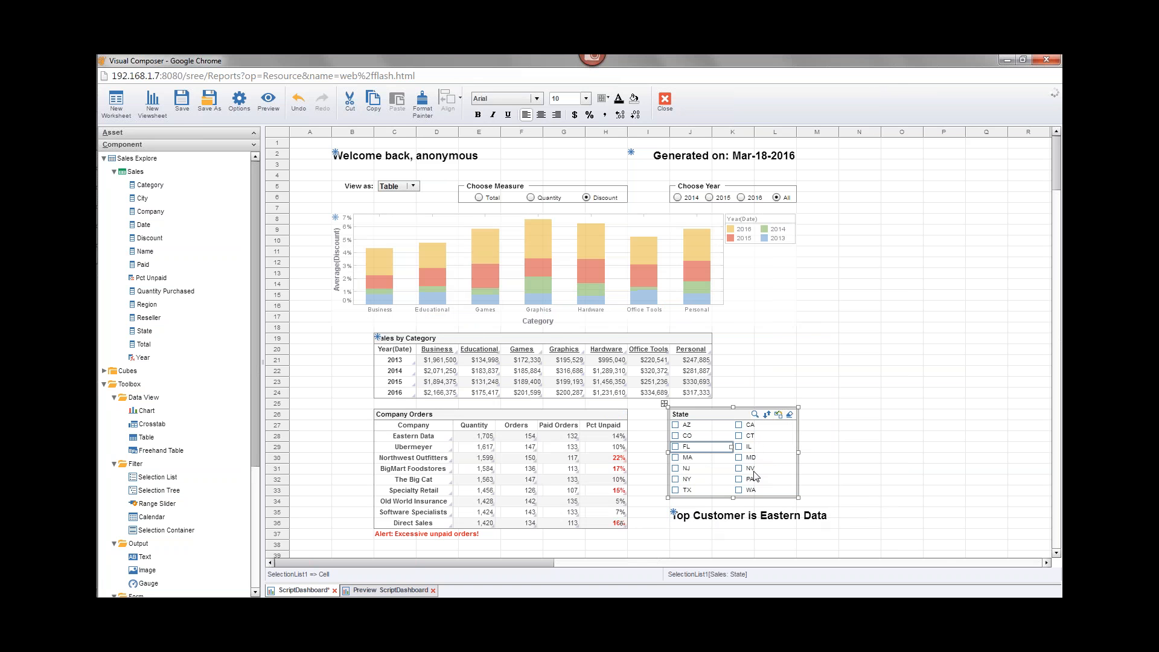
pyautogui.click(676, 480)
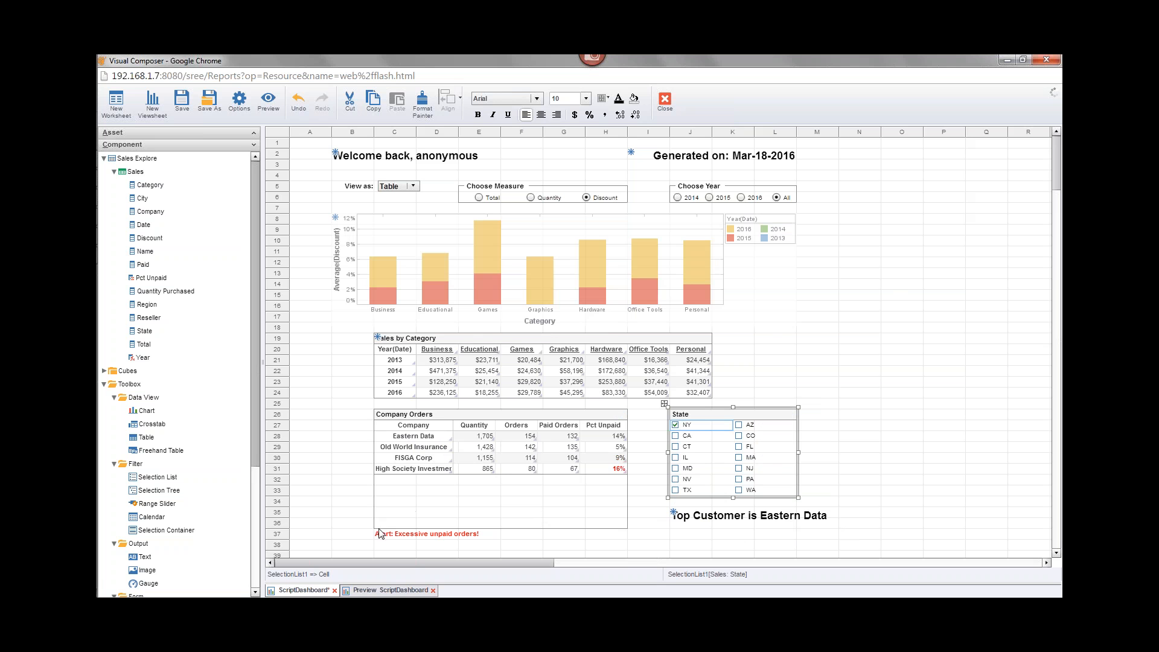
# - Examine the greaterThan15 highlight on the Pct Unpaid column of Company Orders and close it without changes
pyautogui.click(425, 538)
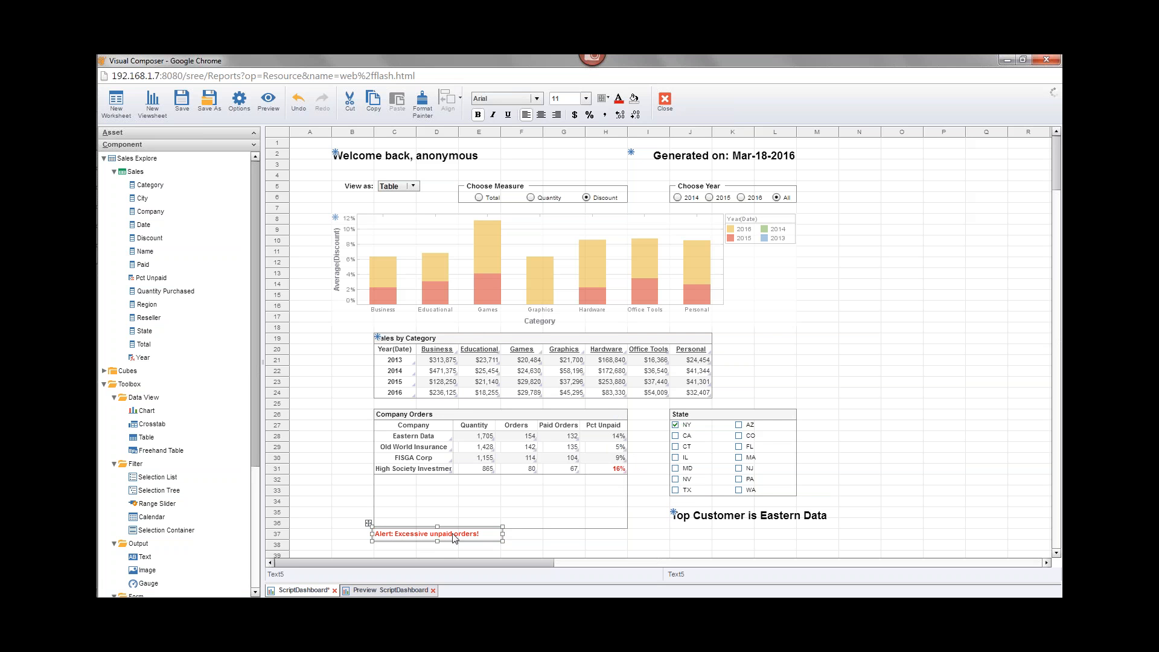
pyautogui.click(602, 450)
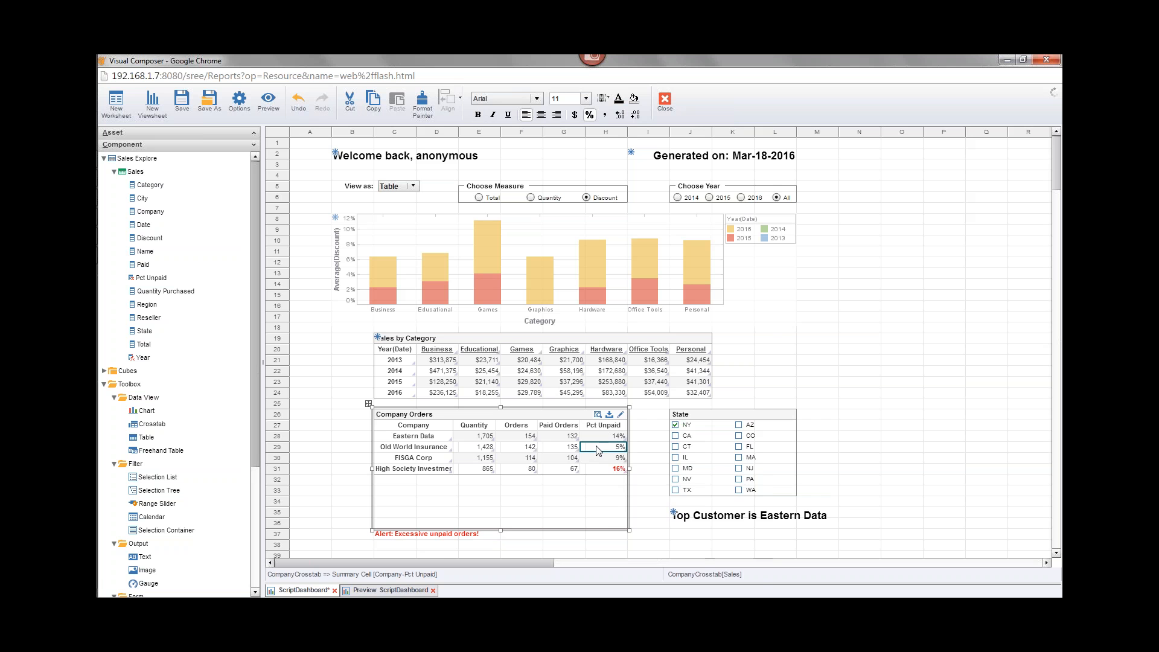
pyautogui.rightClick(599, 451)
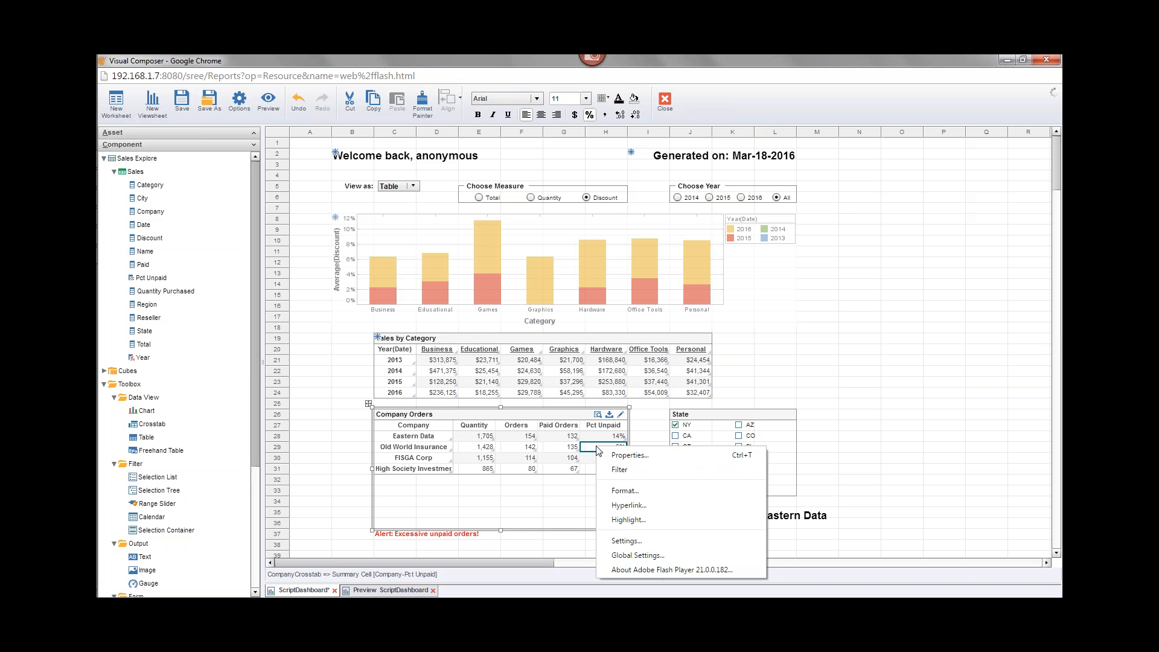
pyautogui.click(645, 522)
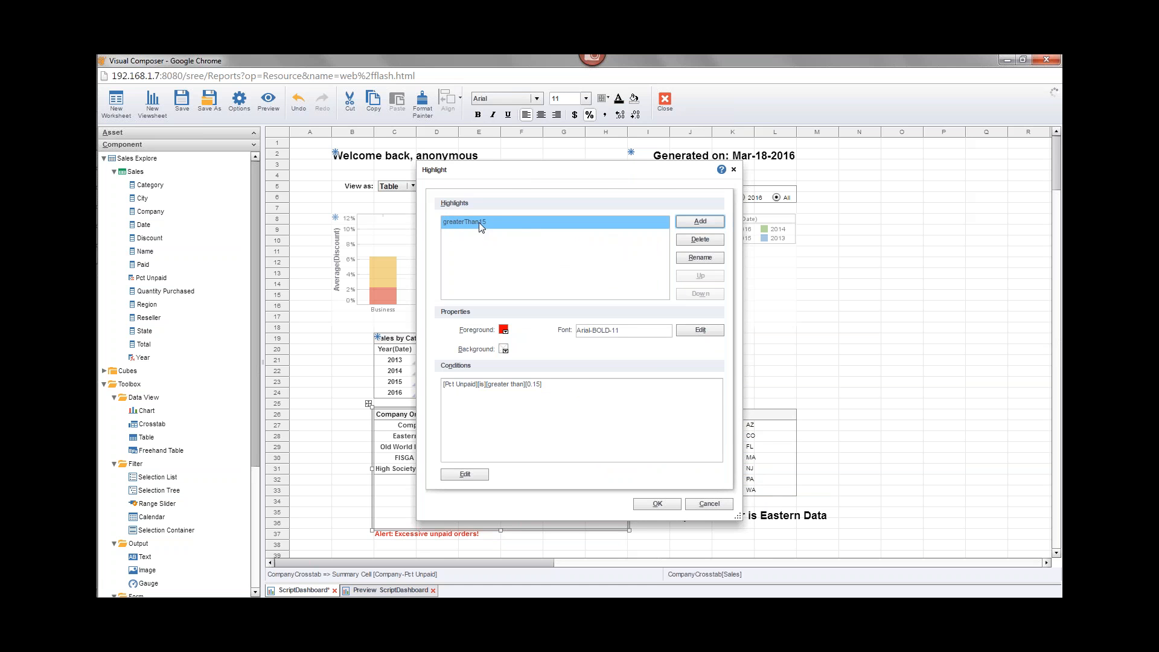
pyautogui.click(705, 505)
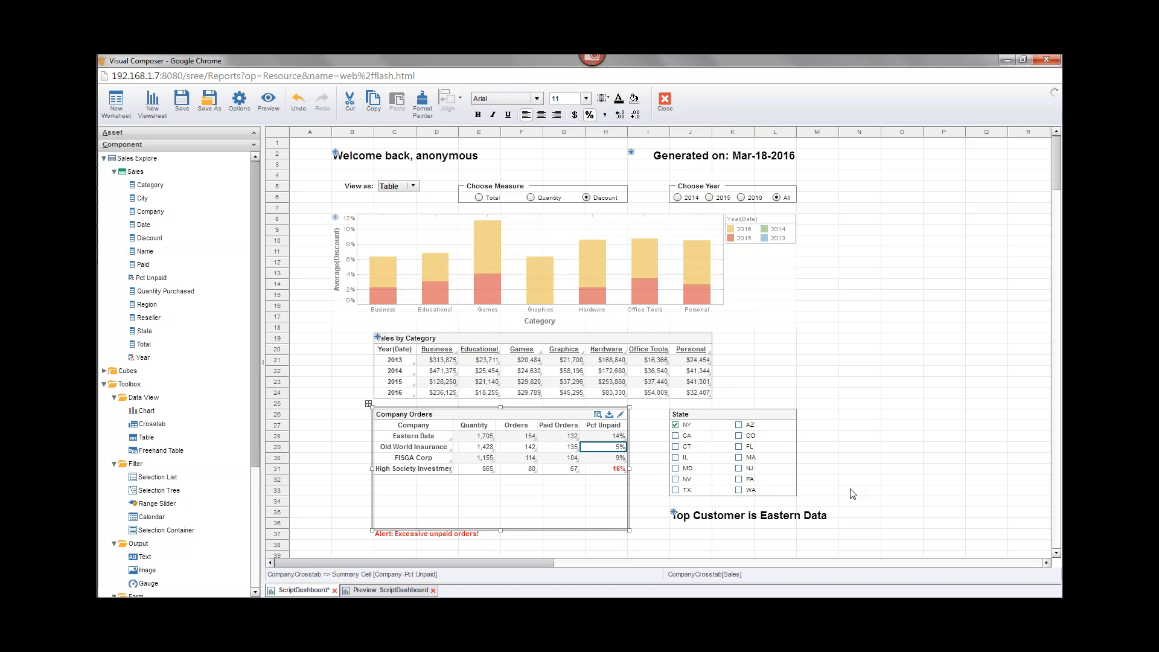
# - Open the script of the "Alert: Excessive unpaid orders!" text component and start it with if(
pyautogui.click(431, 537)
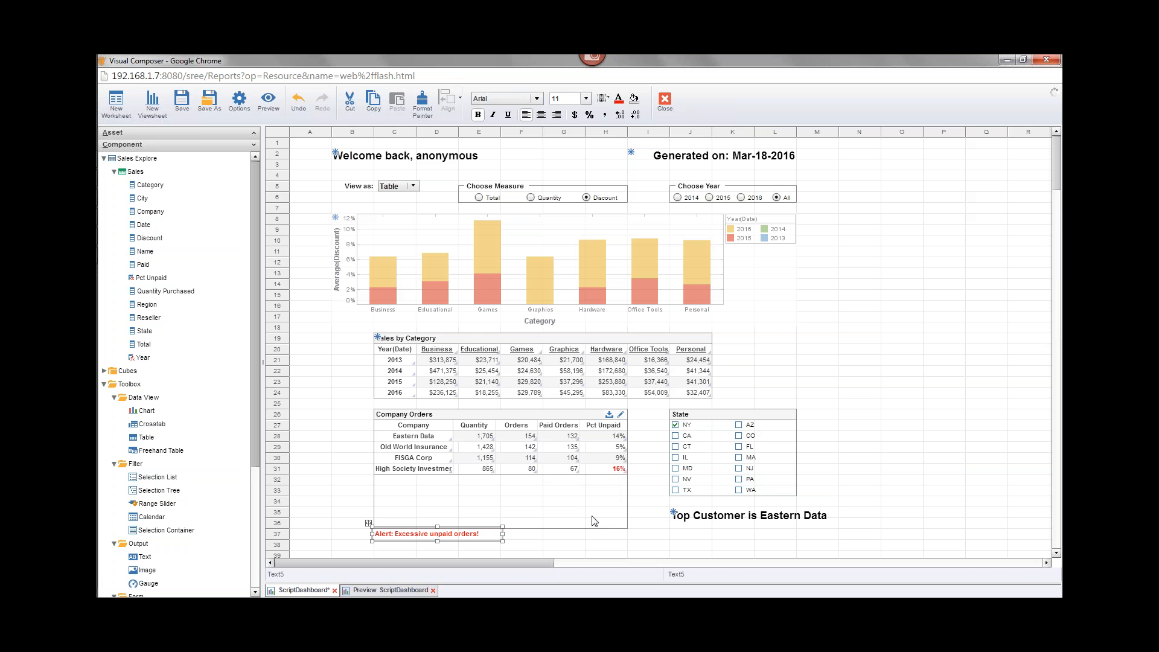
pyautogui.rightClick(440, 538)
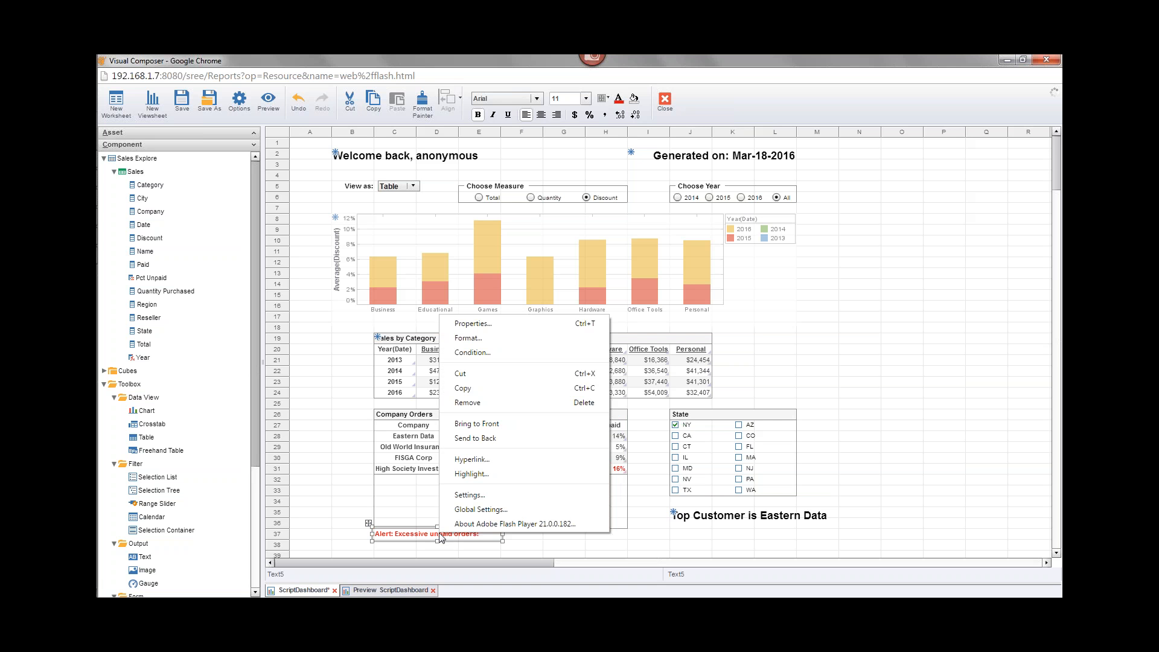
pyautogui.click(510, 325)
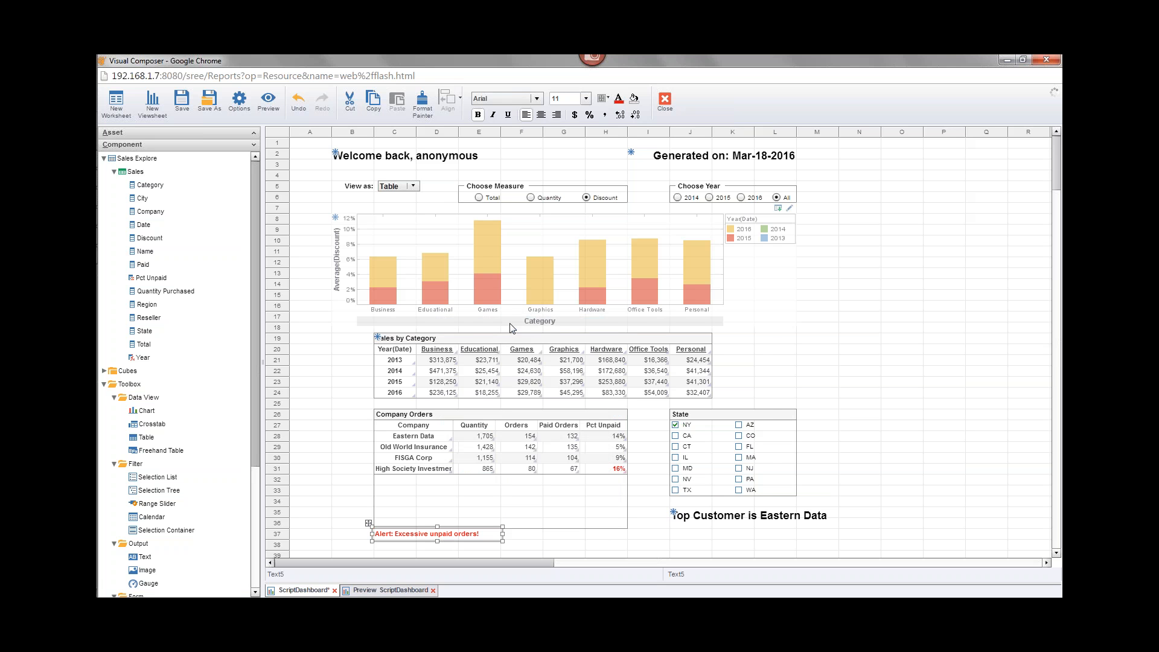
pyautogui.click(430, 232)
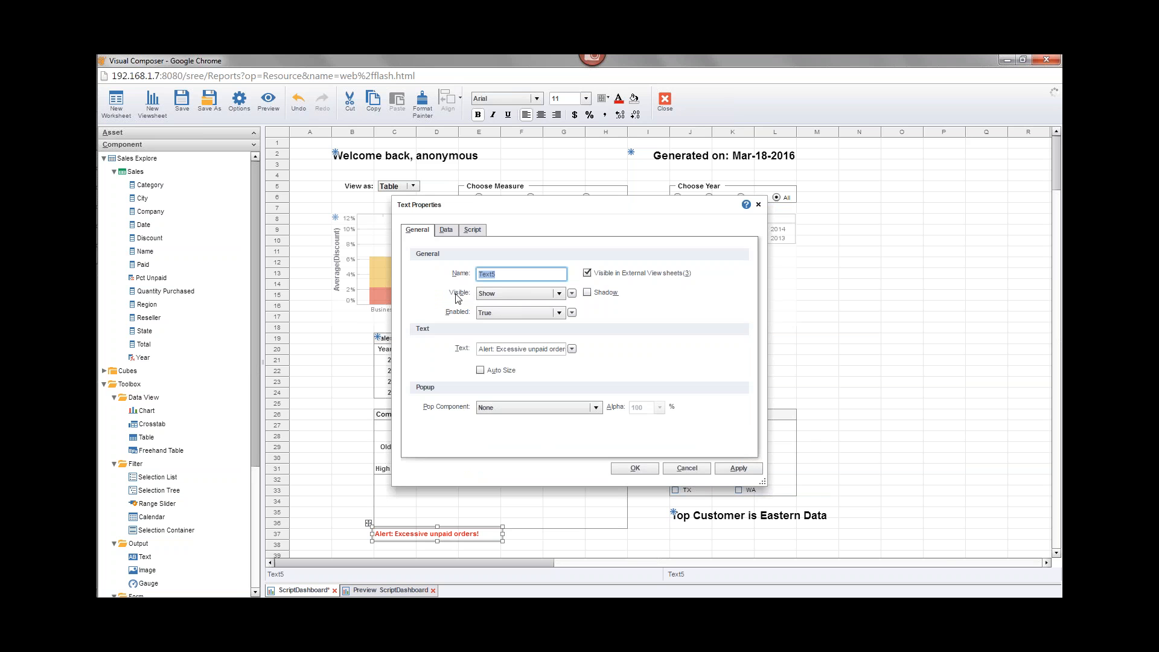
pyautogui.click(474, 231)
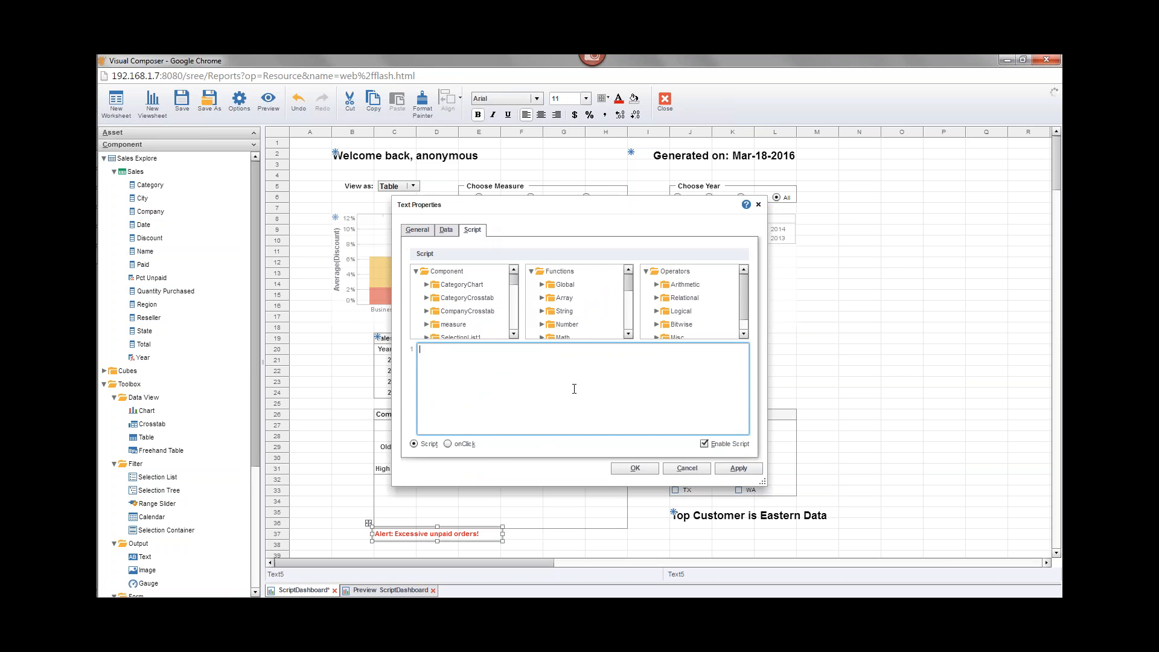
pyautogui.moveTo(578, 210); pyautogui.dragTo(710, 219)
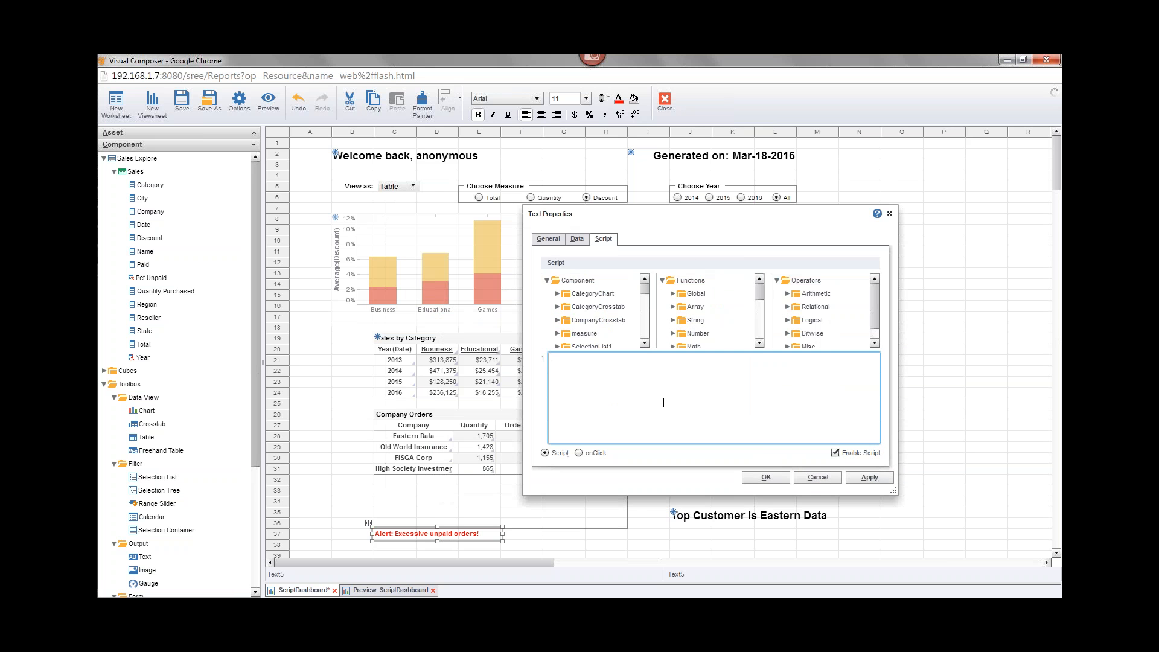
pyautogui.write('if(')
# - Insert CompanyCrosstab's greaterThan15 highlight from the component tree, completing the line if(CompanyCrosstab.highlighted['greaterThan15']) {
pyautogui.click(558, 321)
pyautogui.scroll(-5, 645, 331)
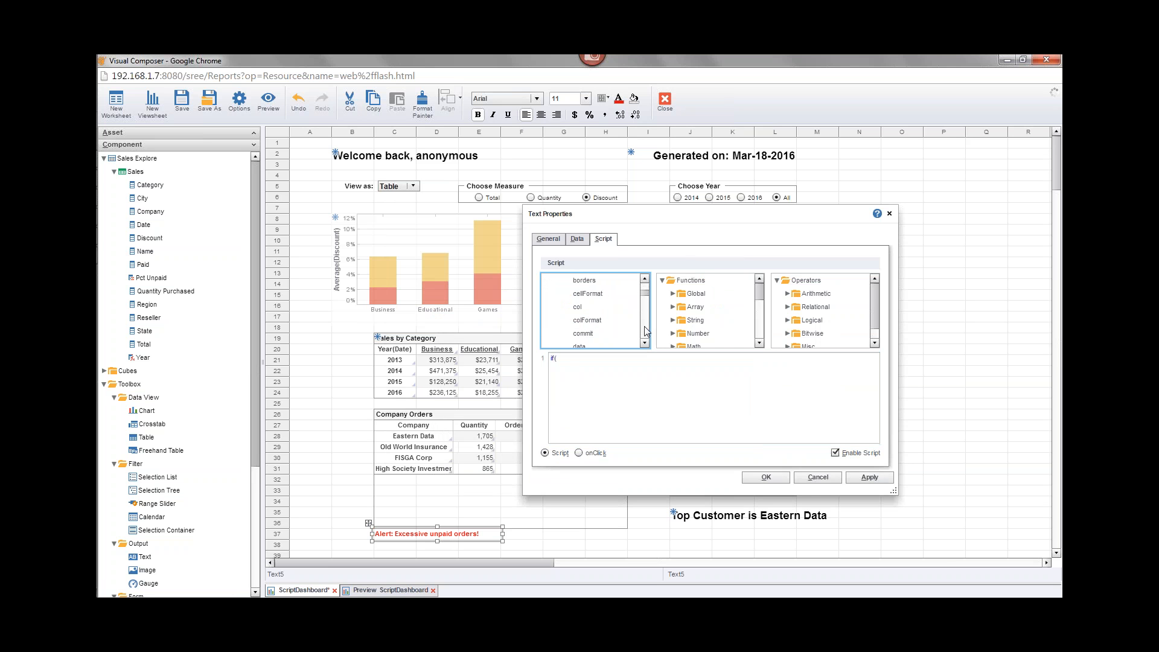
pyautogui.scroll(-4, 644, 330)
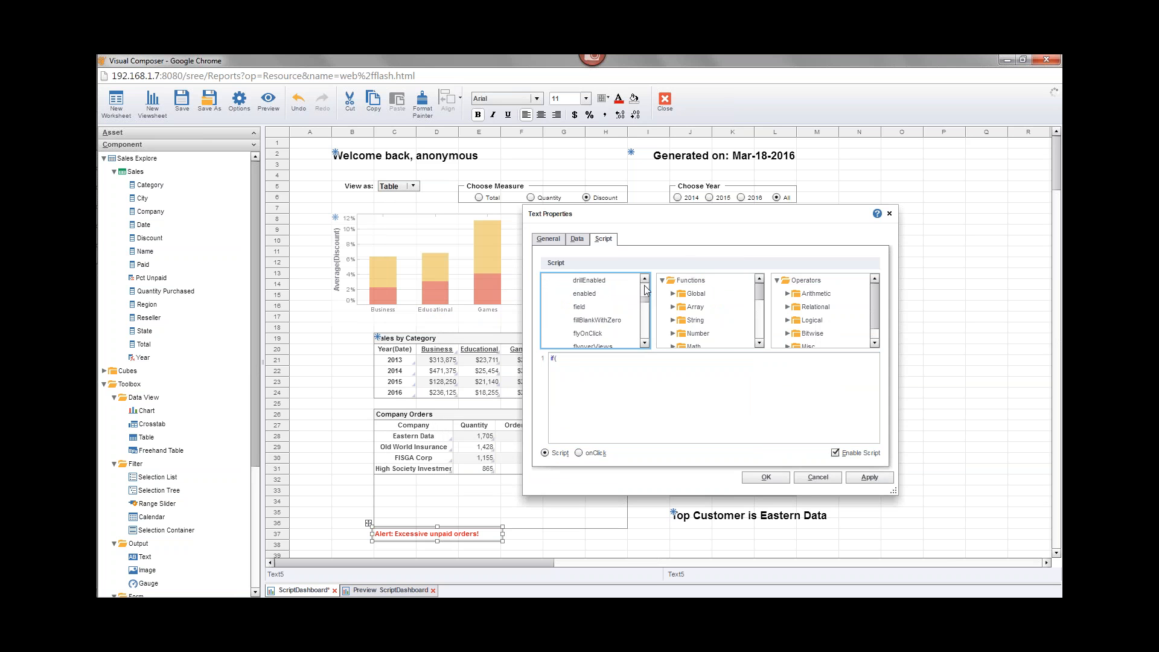
pyautogui.scroll(-3, 645, 331)
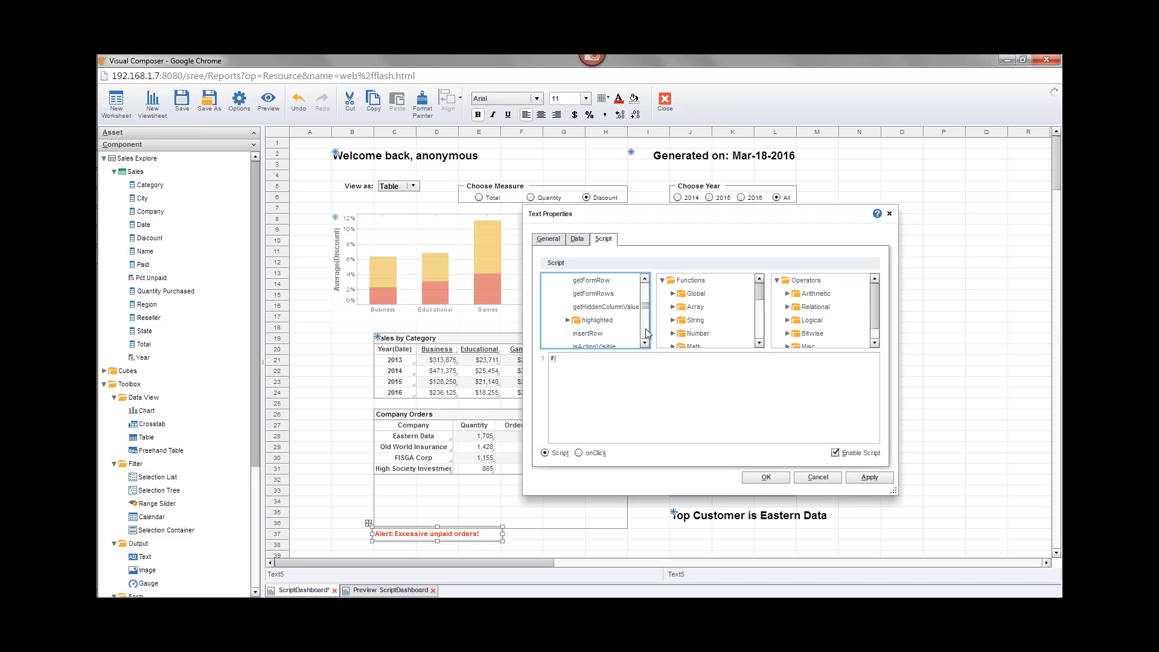
pyautogui.click(568, 321)
pyautogui.click(601, 334)
pyautogui.scroll(-1, 602, 320)
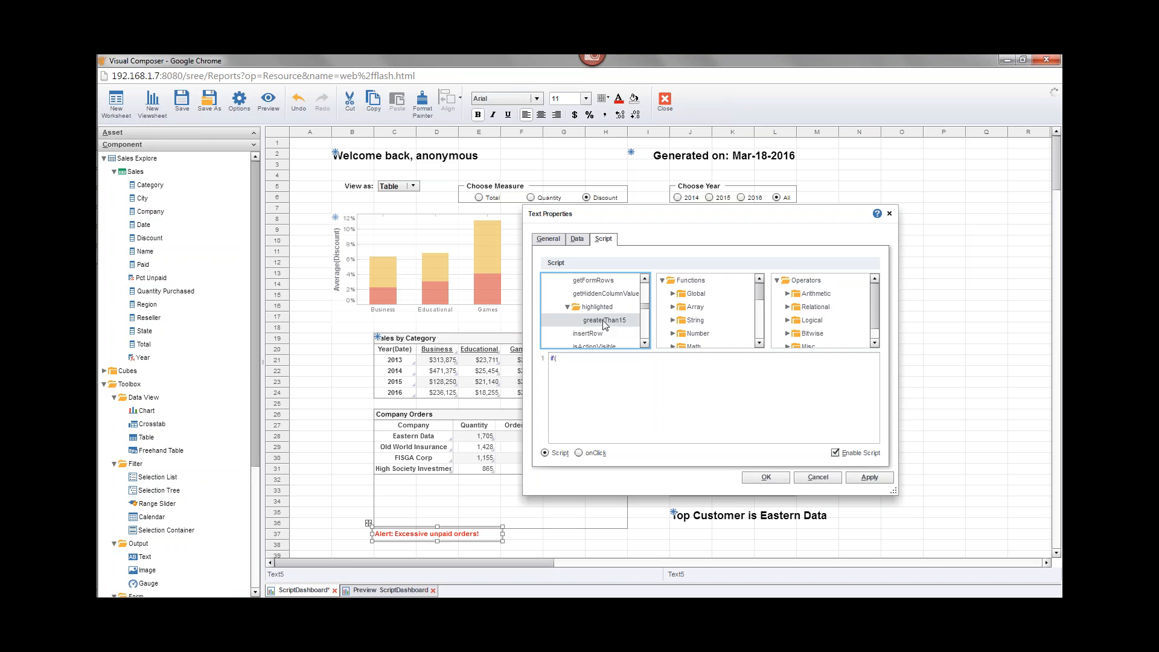
pyautogui.doubleClick(605, 321)
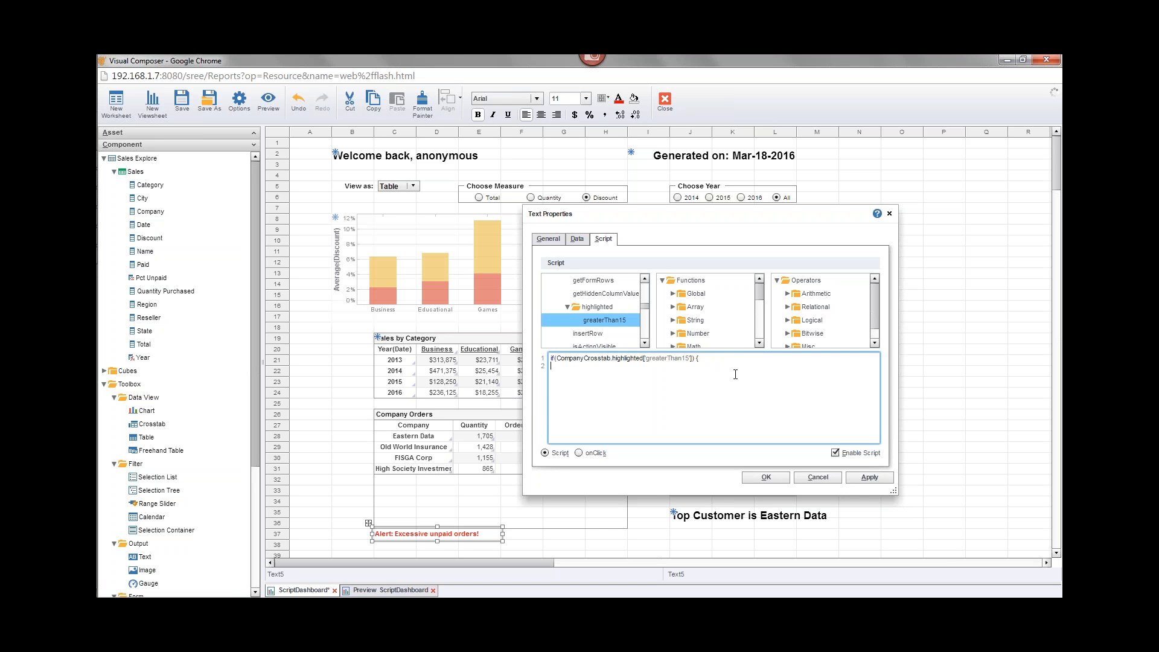
# - Enter visible=true; as the body of the if block and close the block
pyautogui.write('vis')
pyautogui.press('Return')
pyautogui.write('=true; ')
pyautogui.write('}')
pyautogui.press('Return')
# - Add an else block containing visible=false; and confirm the alert text's script
pyautogui.write('else {   vis')
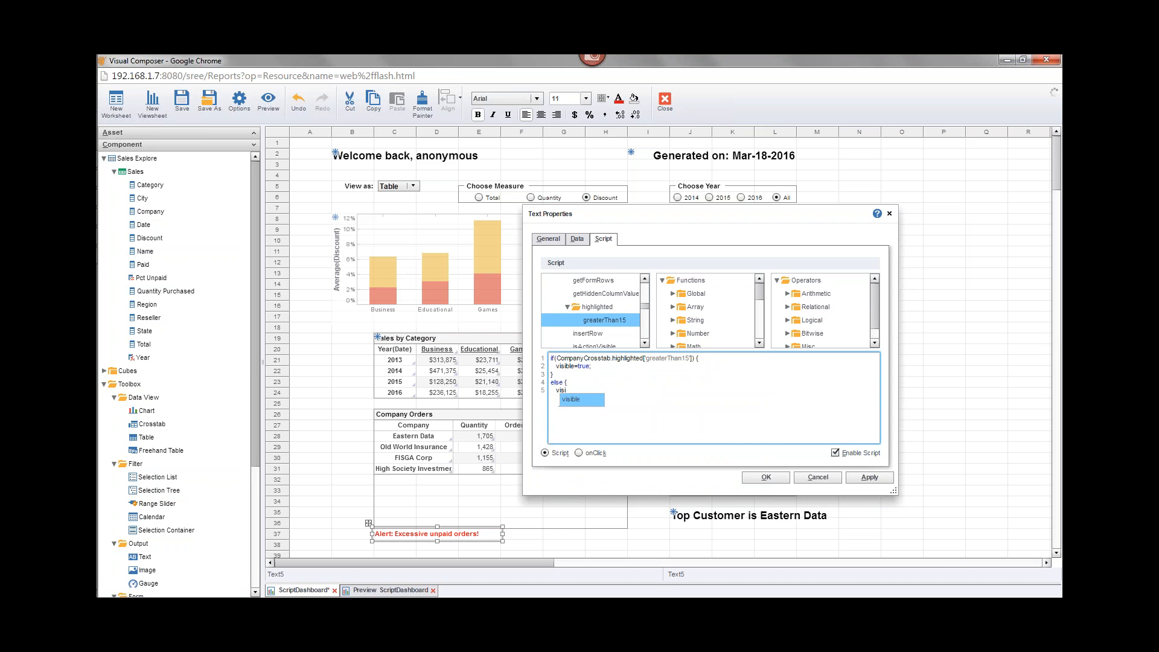
pyautogui.press('Return')
pyautogui.write('=f')
pyautogui.press('Return')
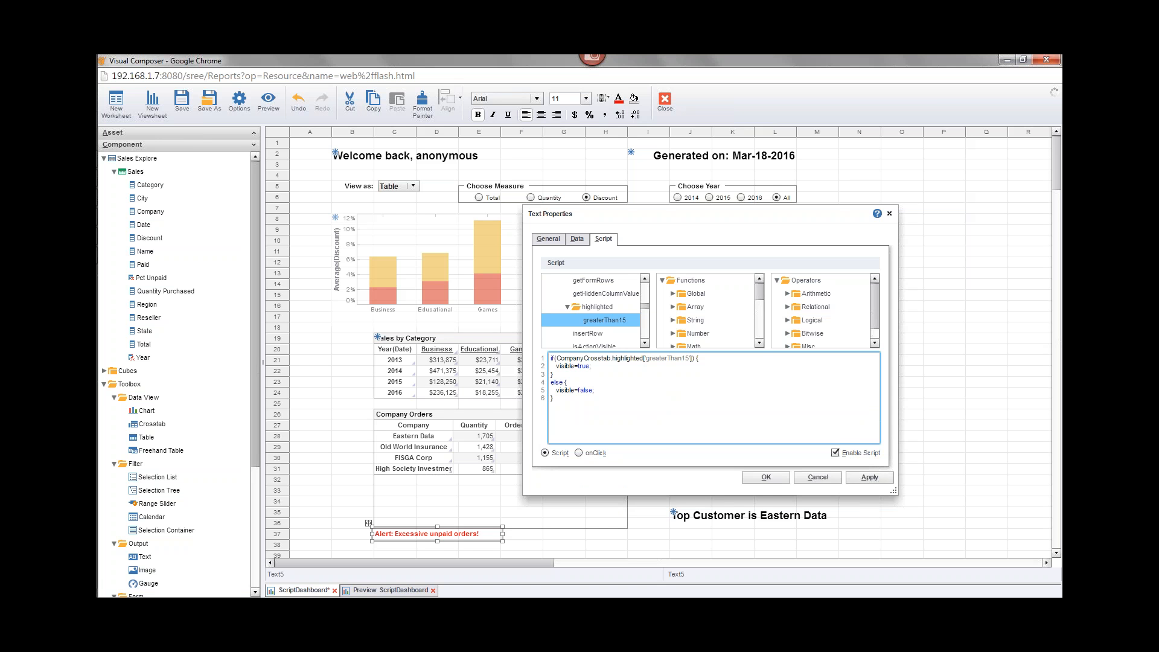
pyautogui.moveTo(629, 214); pyautogui.dragTo(841, 242)
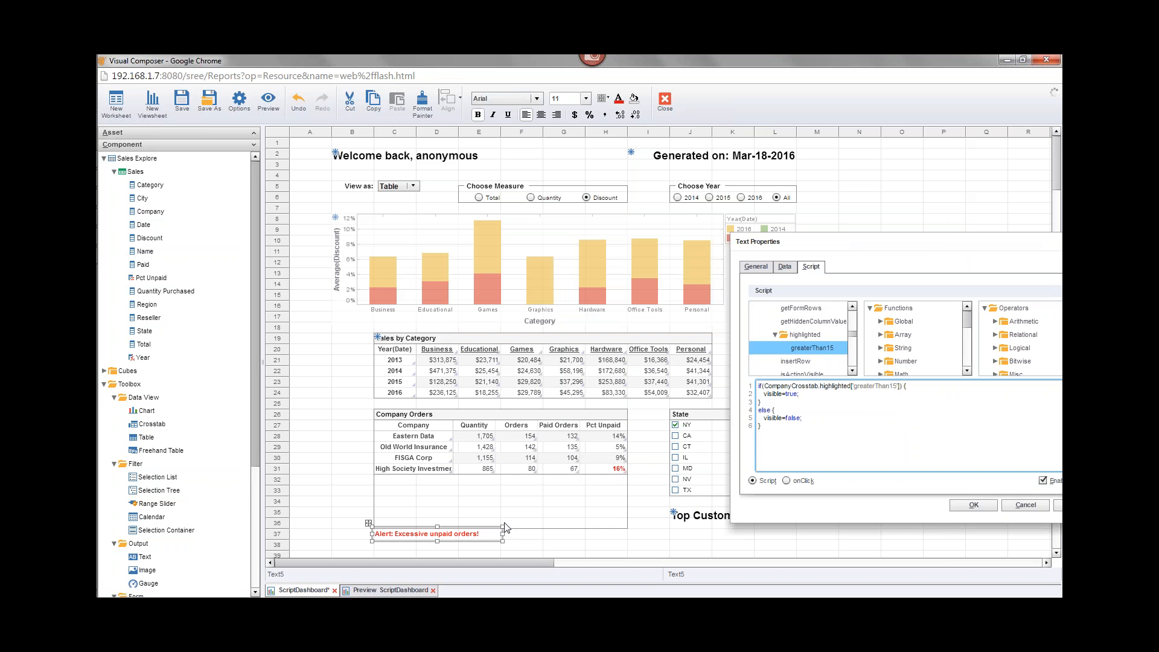
pyautogui.moveTo(843, 247); pyautogui.dragTo(623, 224)
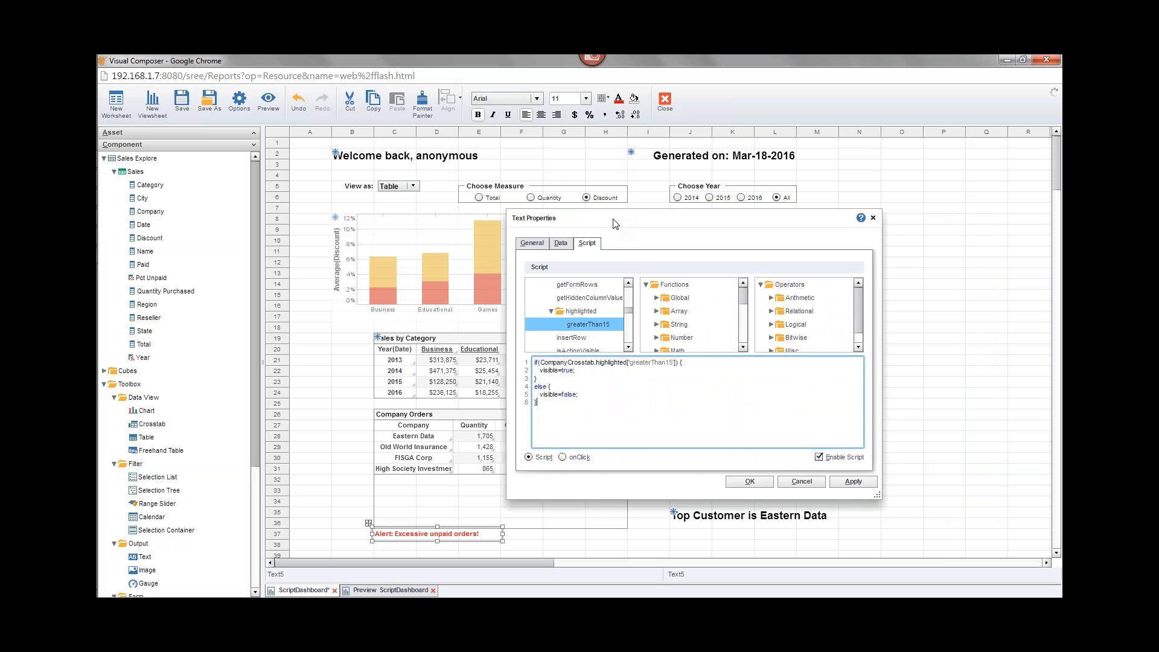
pyautogui.click(752, 483)
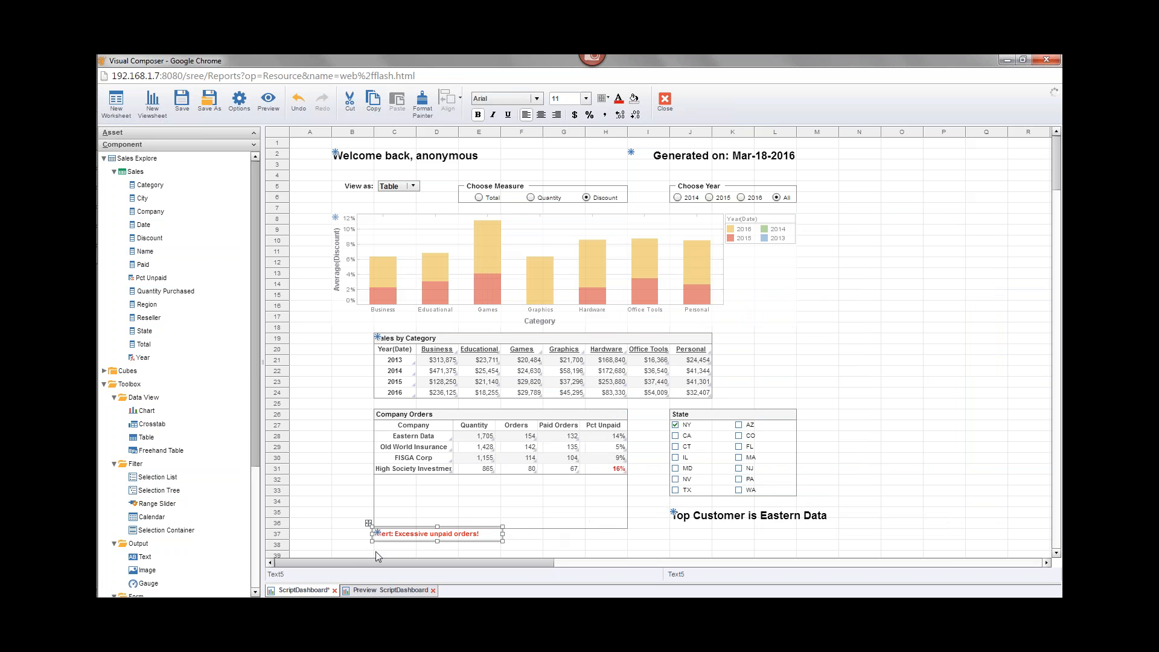
# - Preview the dashboard and filter State to MD, then to AZ, to check the alert text's visibility
pyautogui.click(386, 590)
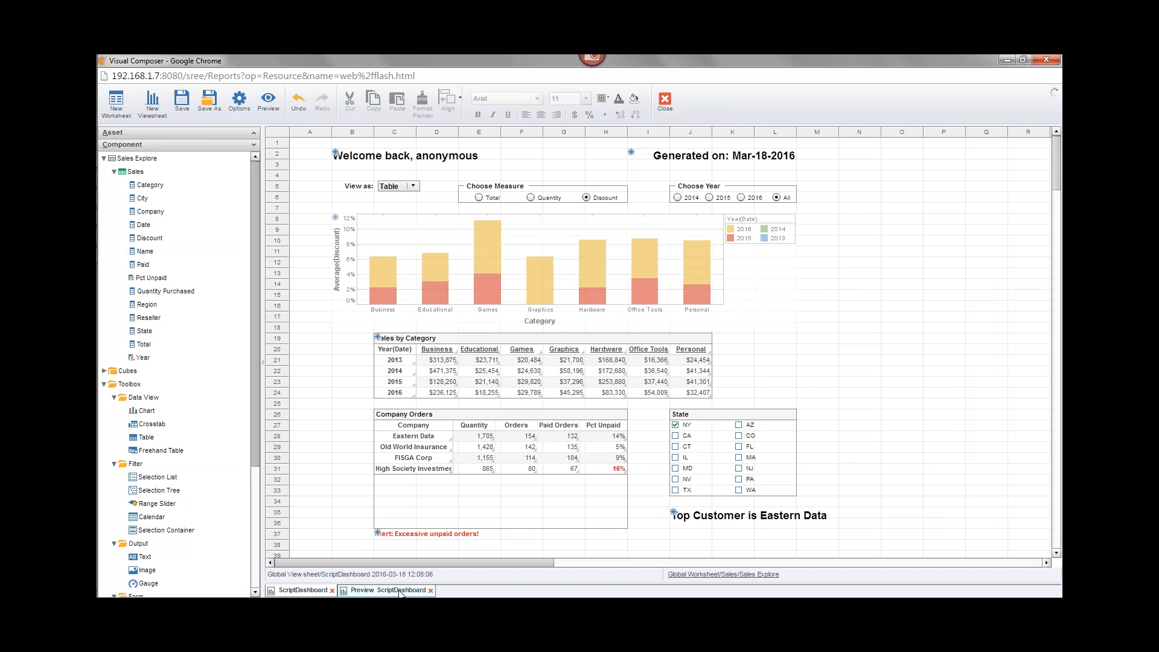
pyautogui.click(431, 590)
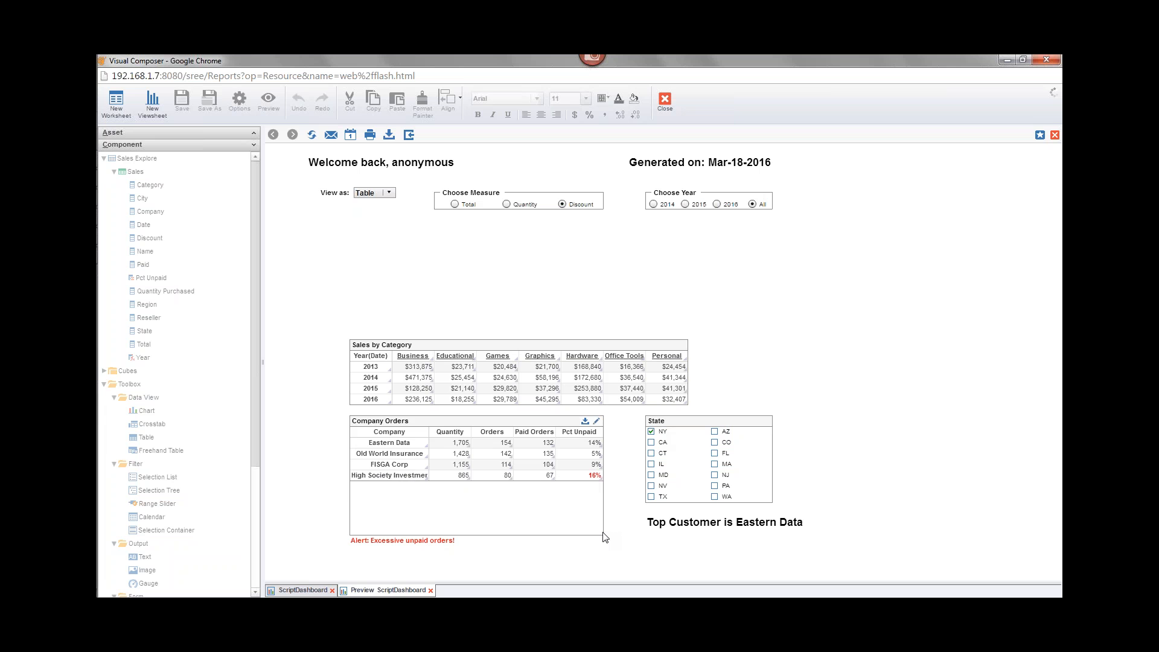
pyautogui.click(765, 421)
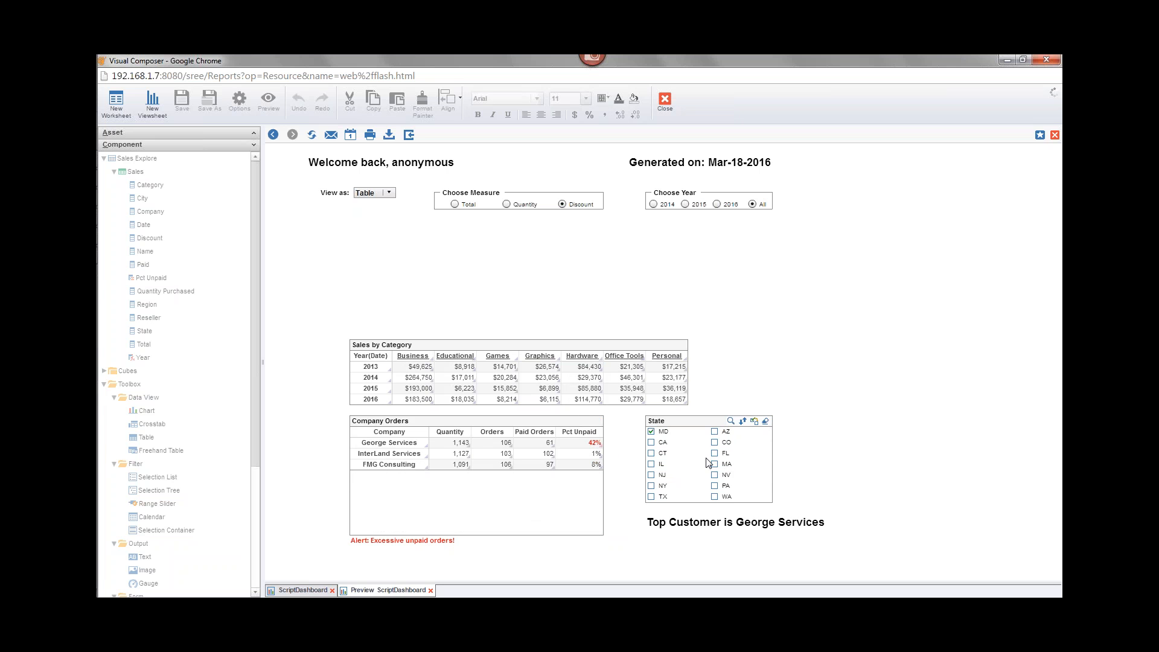
pyautogui.click(766, 421)
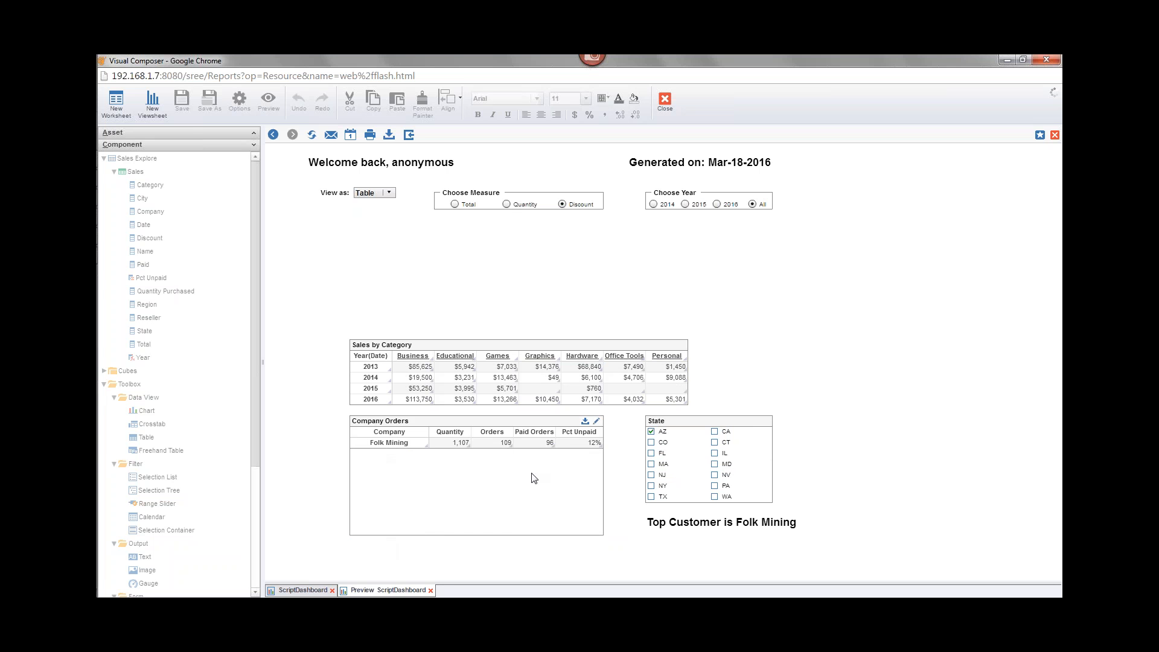
# - Return to the ScriptDashboard design, delete the alert text's entire script, and confirm
pyautogui.click(313, 590)
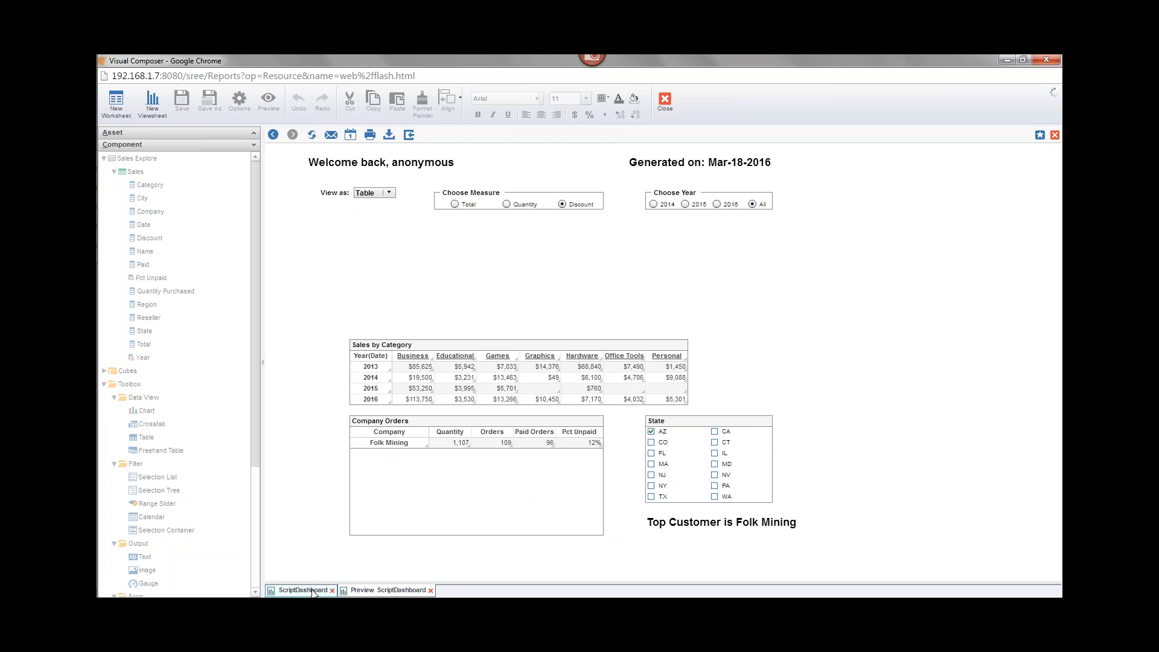
pyautogui.click(432, 536)
pyautogui.rightClick(432, 538)
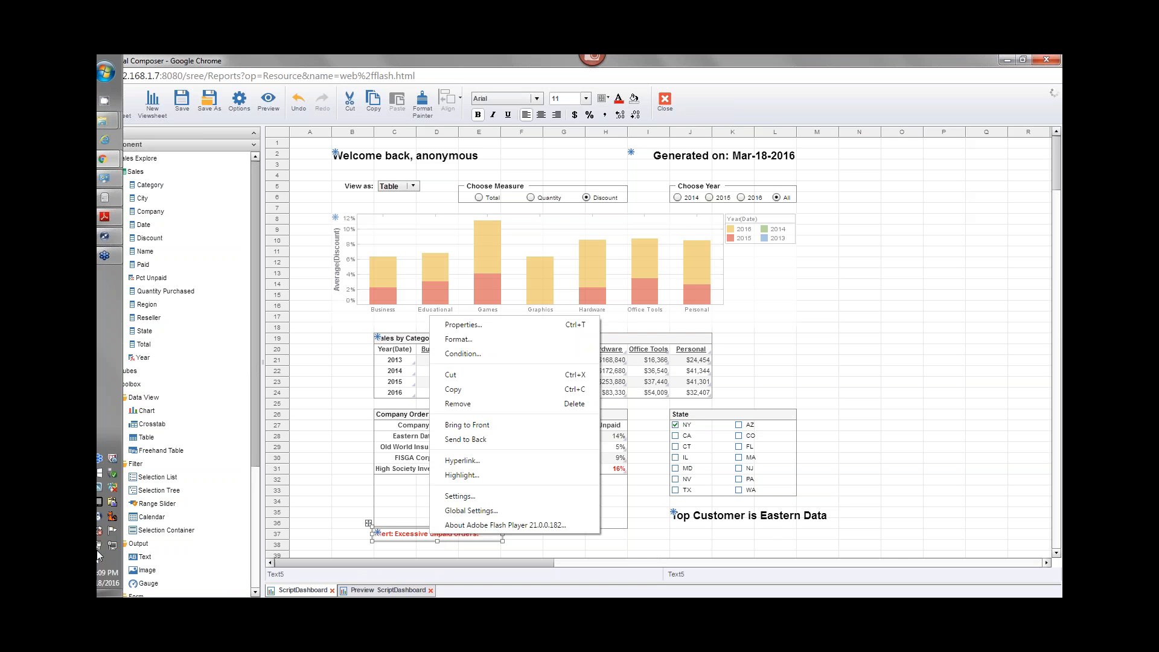
pyautogui.click(510, 328)
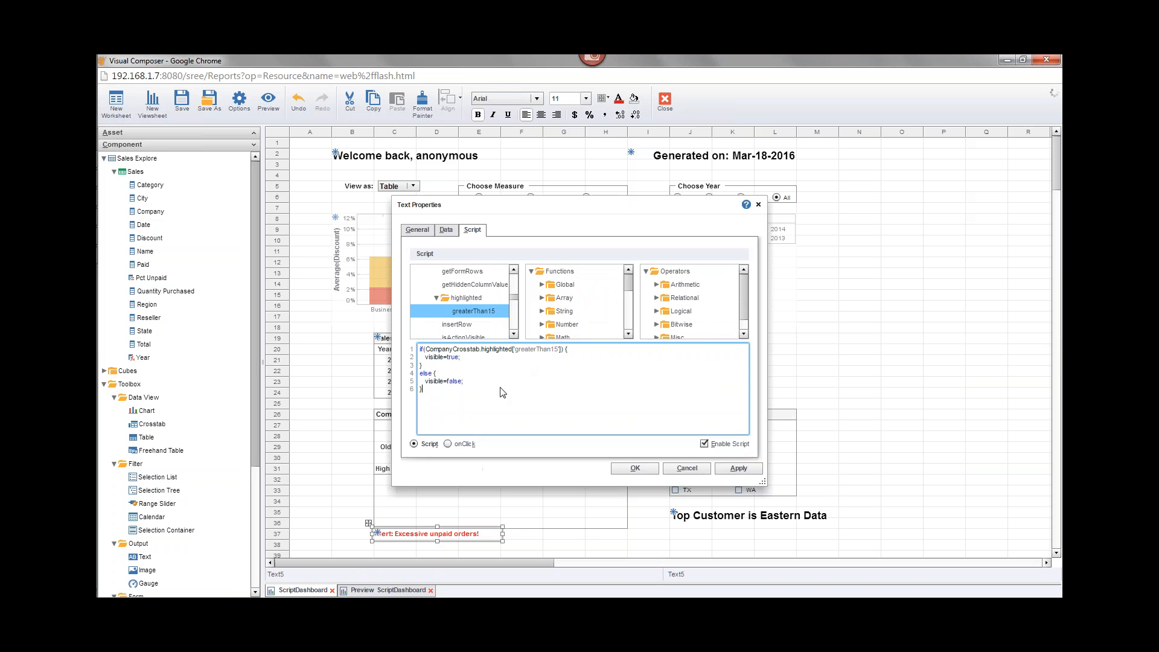
pyautogui.moveTo(421, 390); pyautogui.dragTo(406, 349)
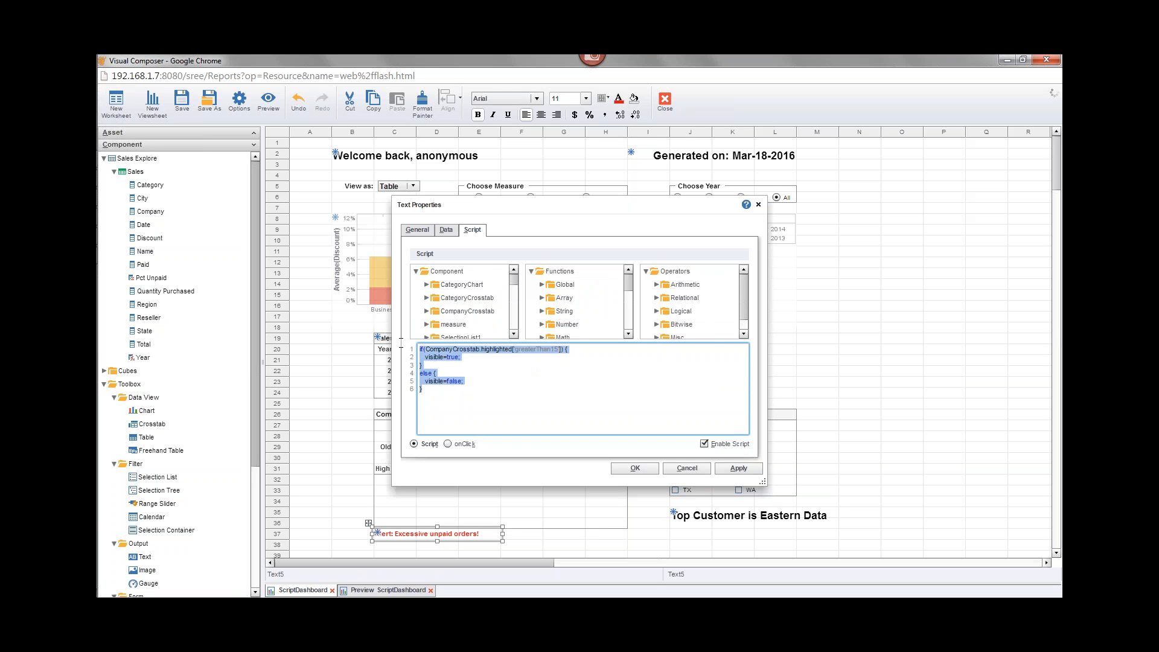
pyautogui.press('BackSpace')
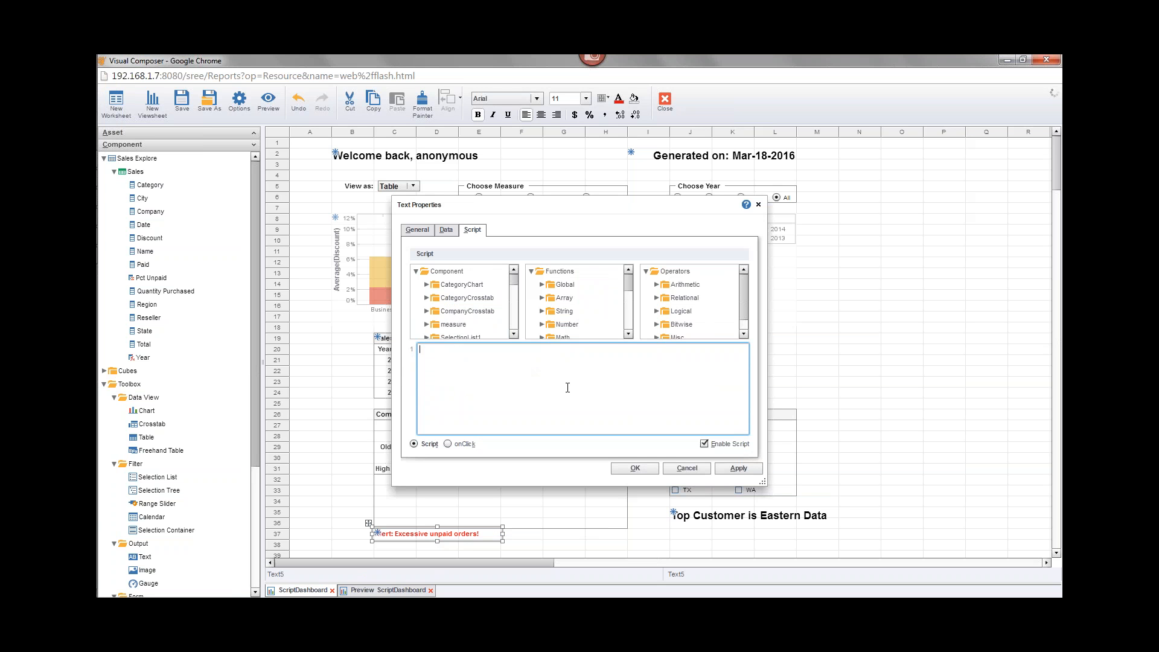
pyautogui.click(639, 469)
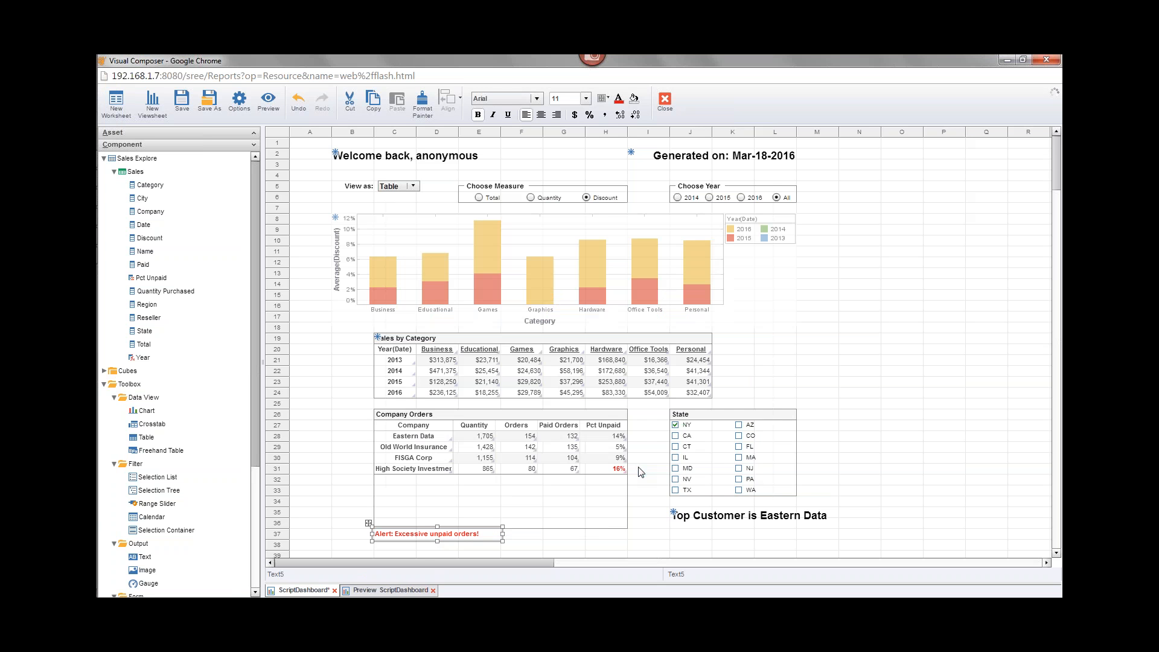
# - Switch the alert text's Visible property to an expression: if CompanyCrosstab.highlighted['greaterThan15'] then visible=true;, else visible=false;
pyautogui.rightClick(447, 541)
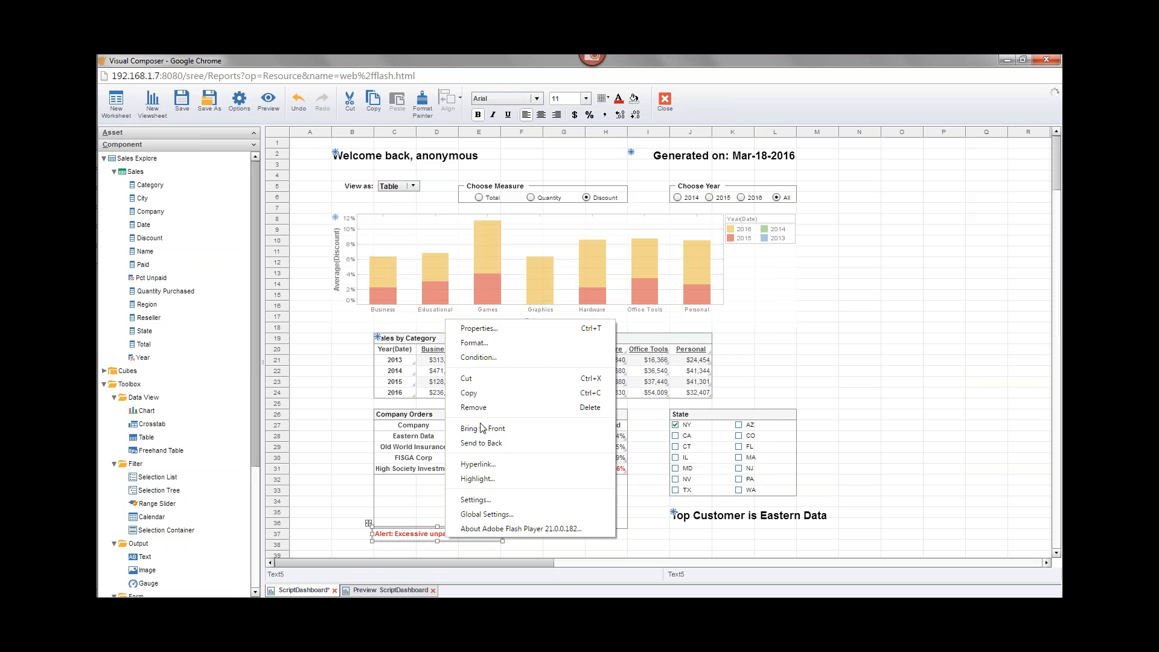
pyautogui.click(482, 339)
pyautogui.click(417, 231)
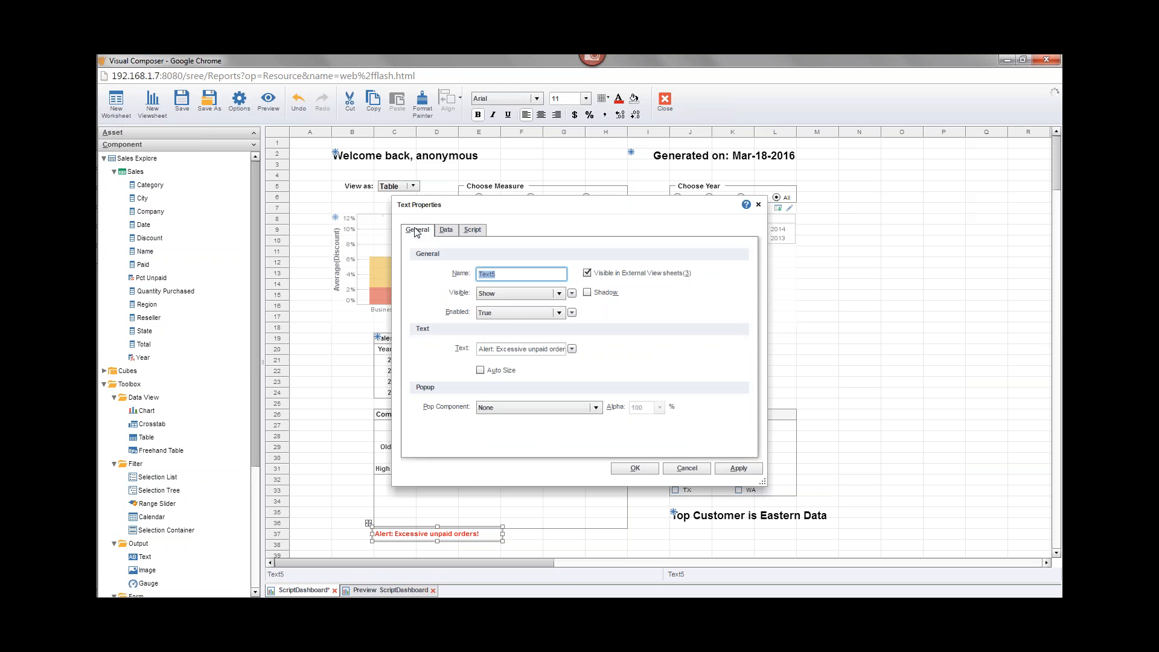
pyautogui.click(572, 293)
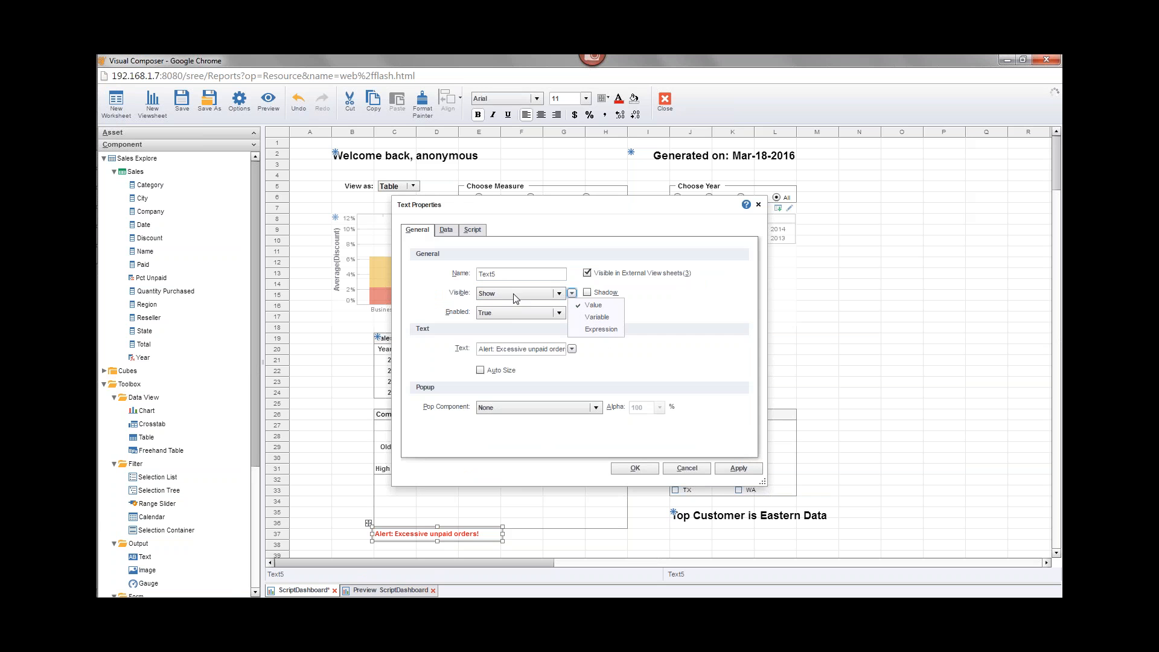
pyautogui.click(600, 331)
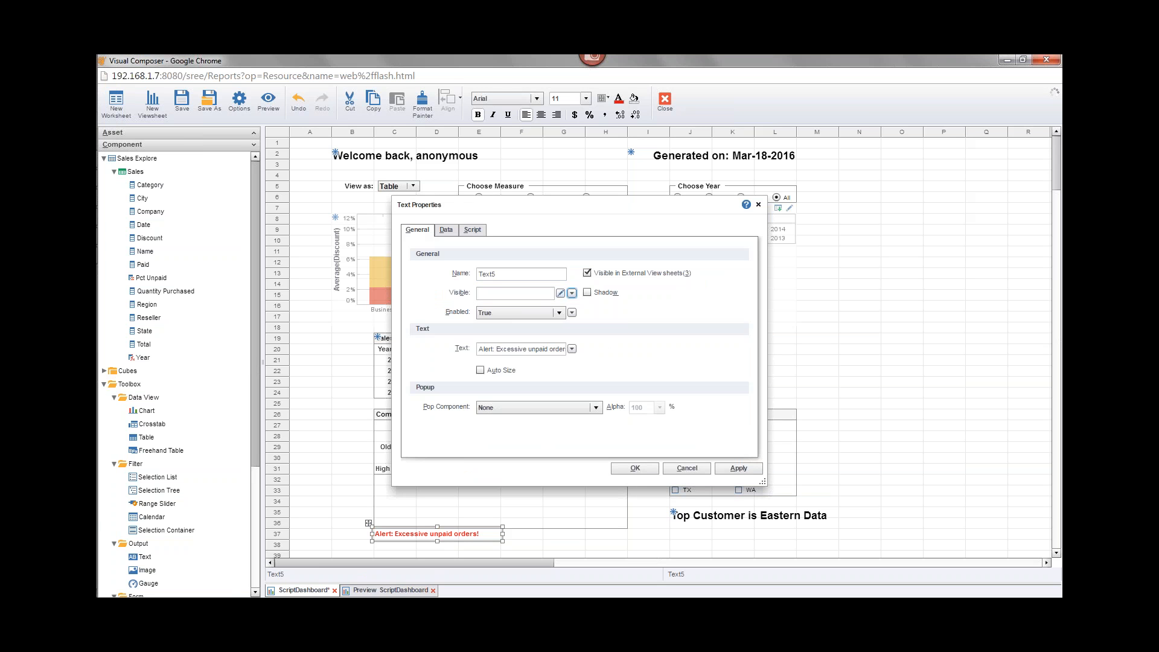
pyautogui.click(560, 294)
pyautogui.write("if(CompanyCrosstab.highlighted['greaterThan15']) {   visible=true; } else {   visible=false; }")
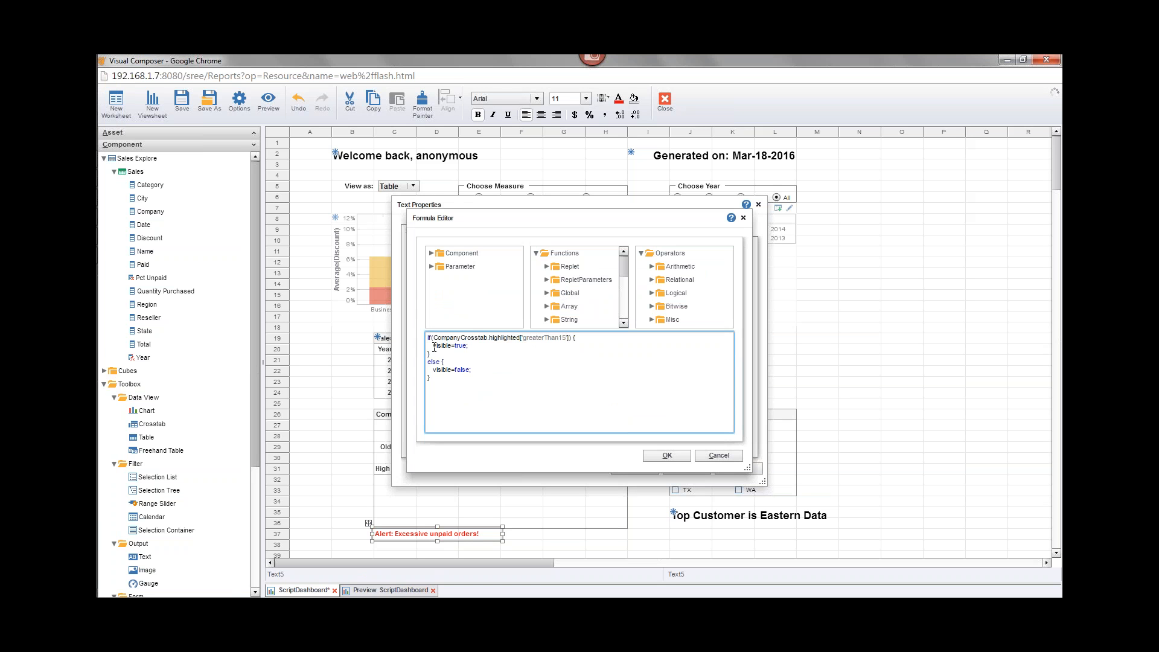
# - Replace the formula's visible=true with 'Show' and visible=false with 'Hide', and confirm the alert text's properties
pyautogui.moveTo(446, 347); pyautogui.dragTo(456, 348)
pyautogui.press('BackSpace')
pyautogui.moveTo(559, 225); pyautogui.dragTo(742, 264)
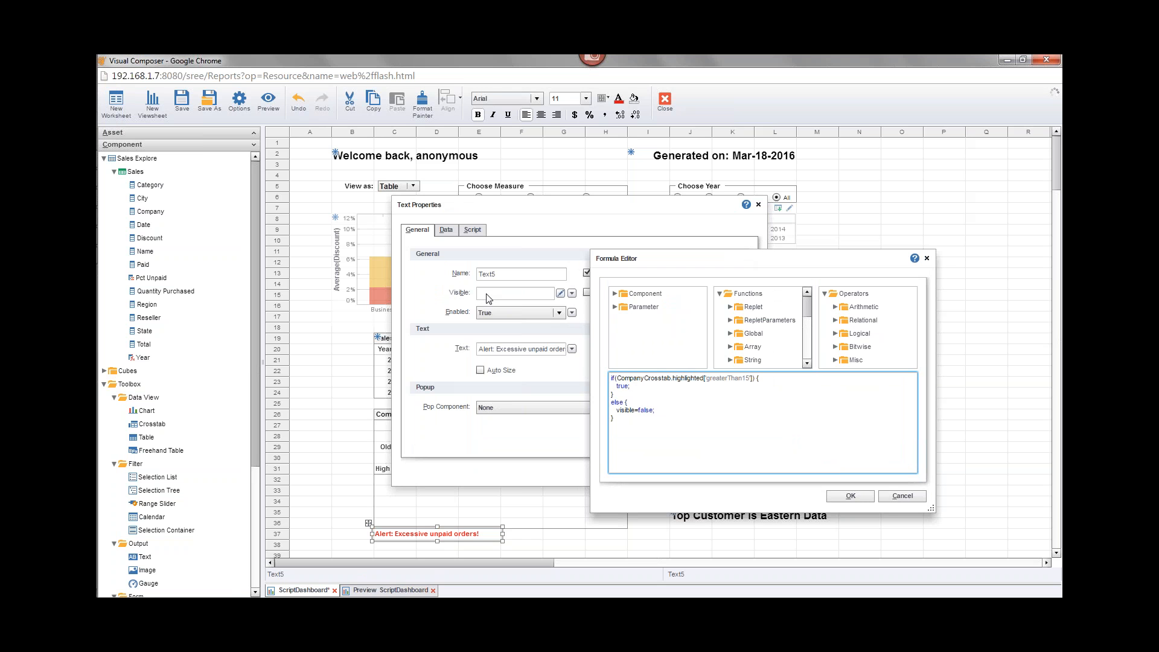
pyautogui.doubleClick(622, 387)
pyautogui.write("Show'")
pyautogui.moveTo(617, 414); pyautogui.dragTo(656, 412)
pyautogui.press('BackSpace')
pyautogui.click(850, 496)
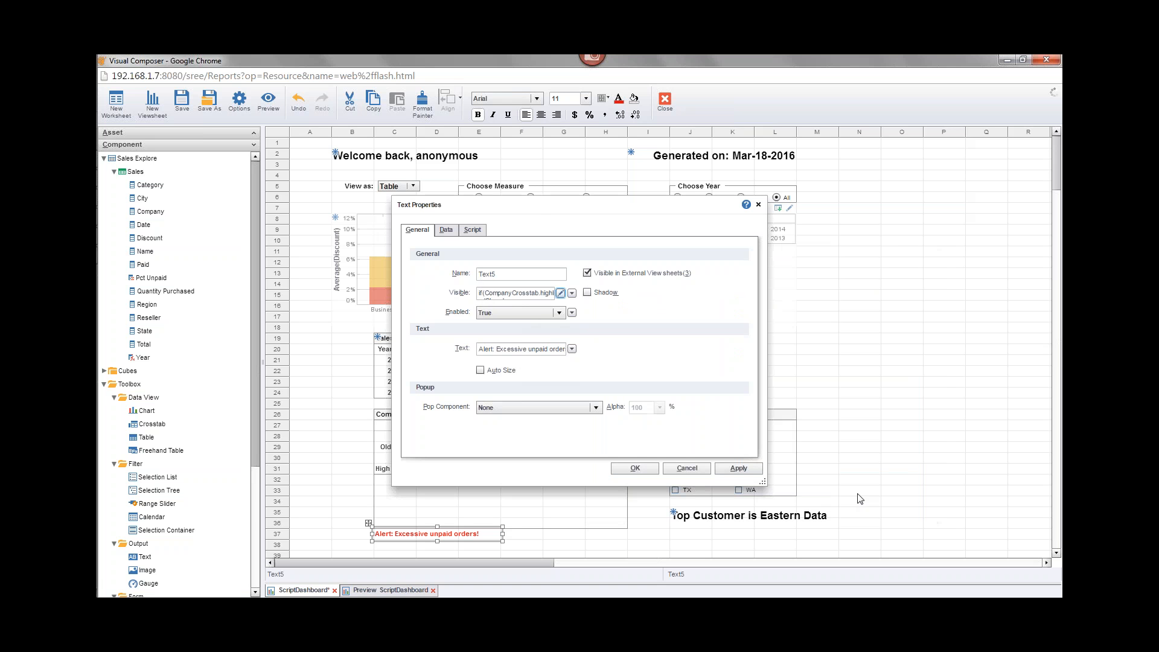
pyautogui.click(635, 467)
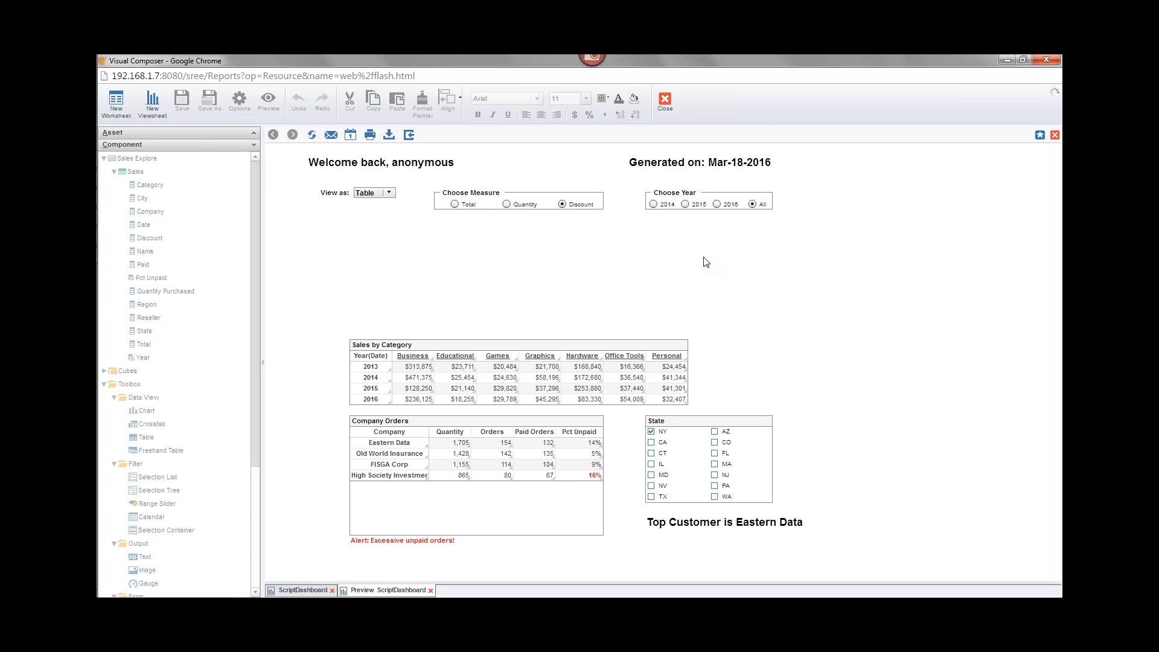
# - In the dashboard preview, add IL to the State filter, clear the filter, and select AZ to check the alert text
pyautogui.click(652, 465)
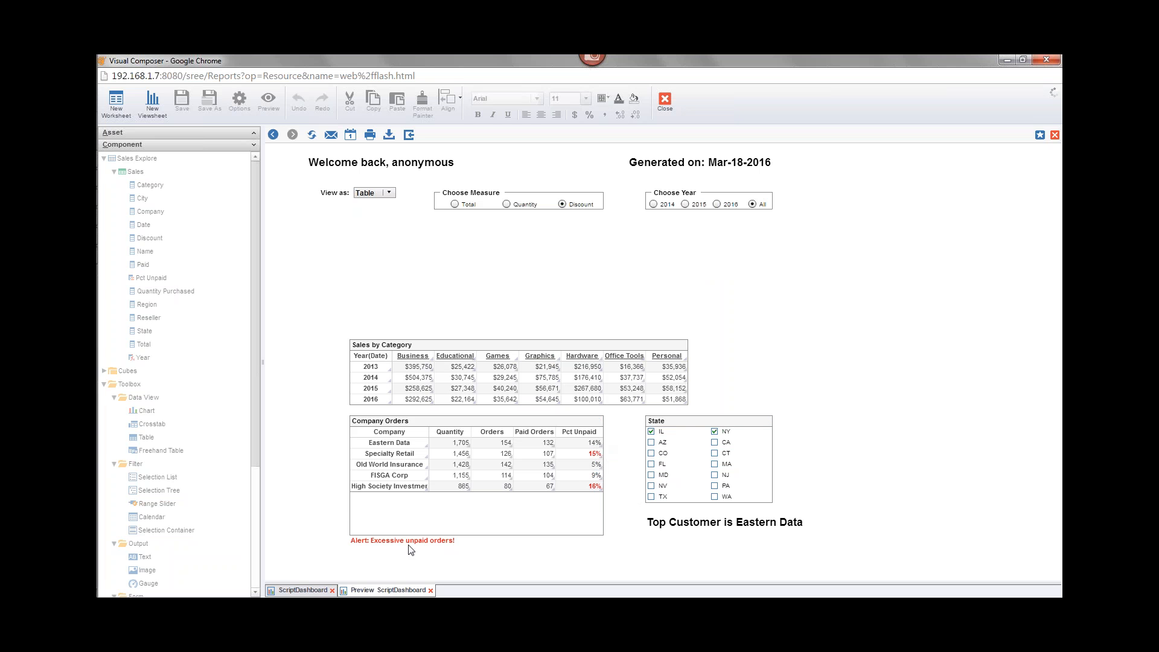
pyautogui.click(766, 421)
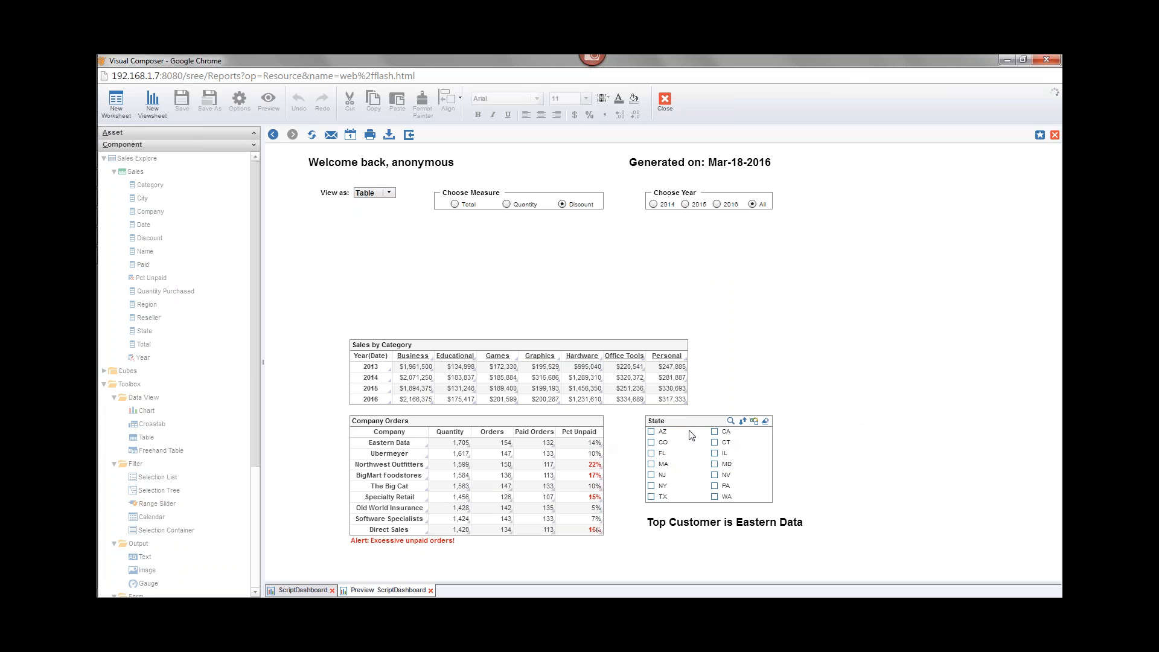
pyautogui.click(657, 433)
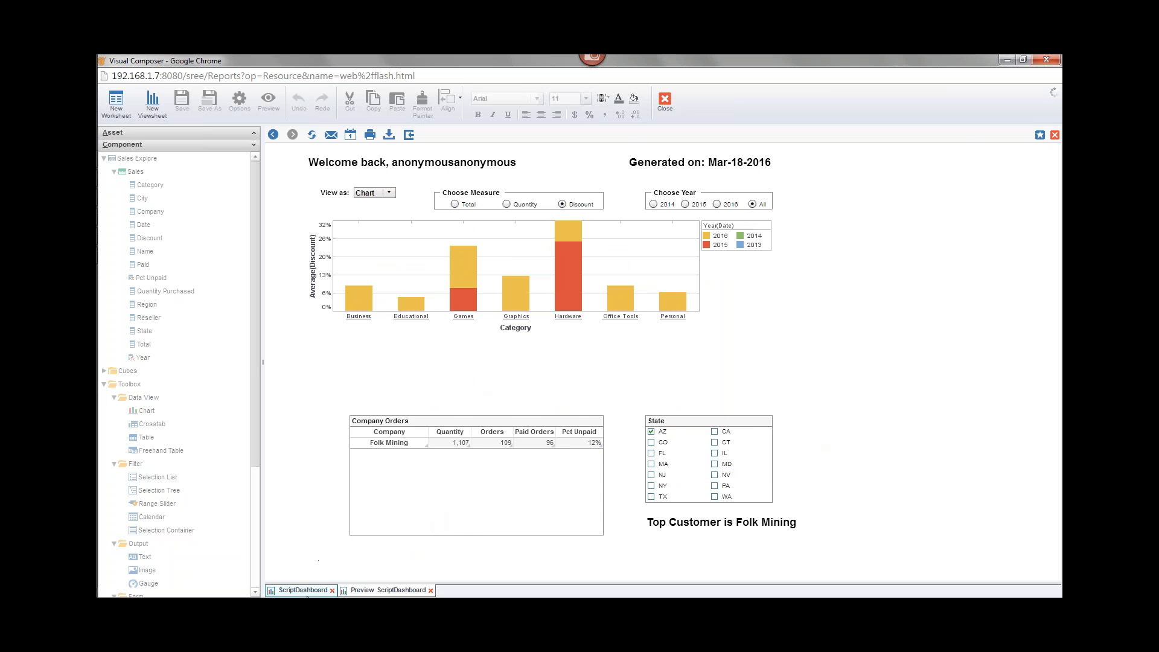
# - Return to the ScriptDashboard design and examine the category chart's Y measure binding modes and its script, leaving both as they are
pyautogui.click(304, 590)
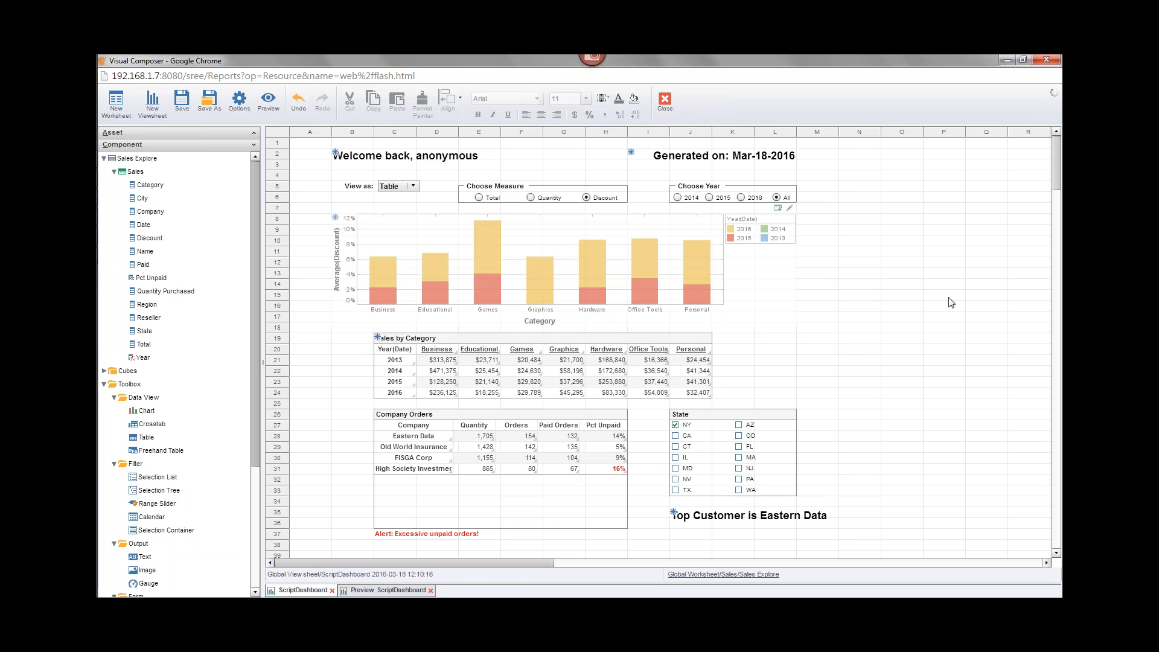
pyautogui.click(561, 259)
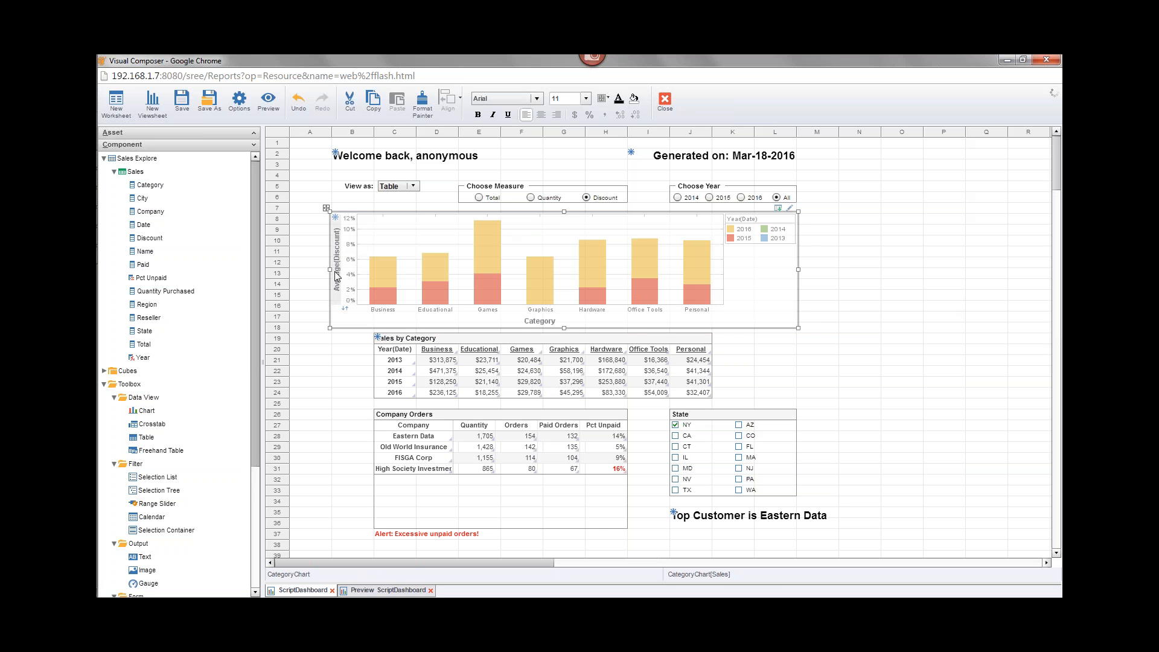
pyautogui.click(789, 208)
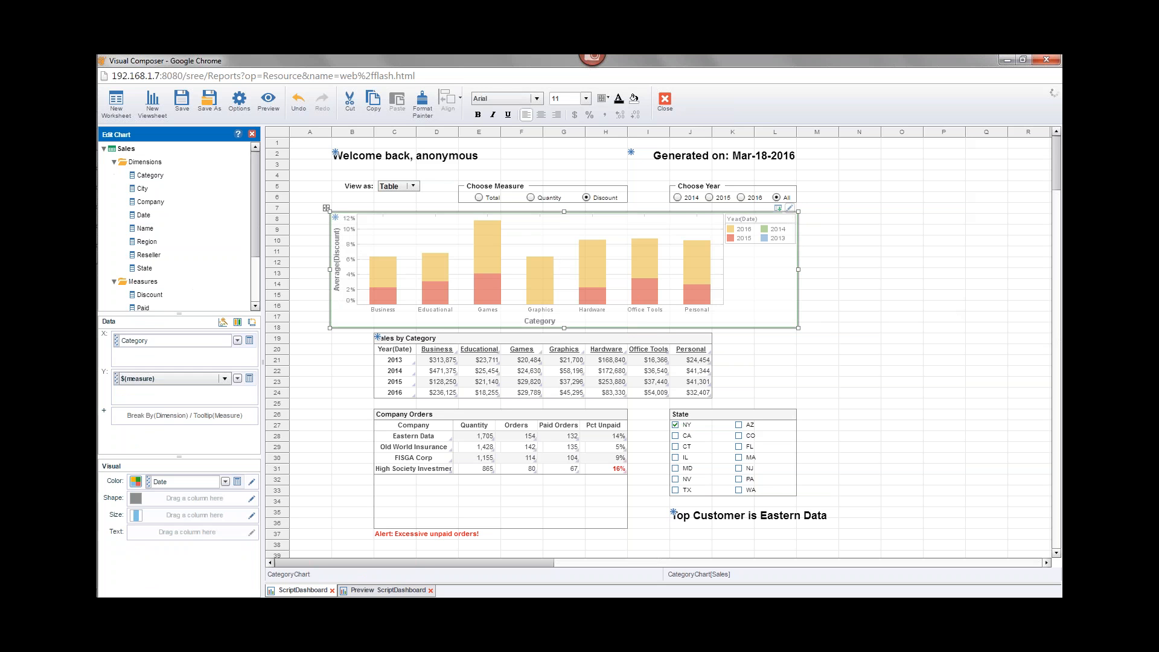
pyautogui.click(237, 379)
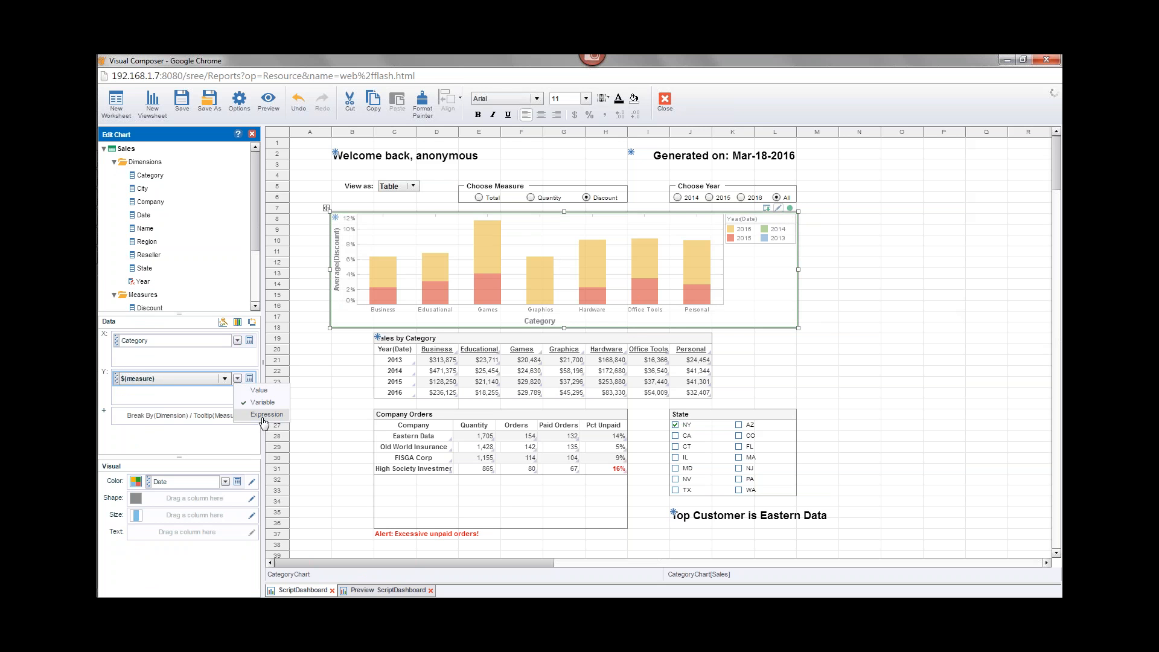
pyautogui.click(338, 409)
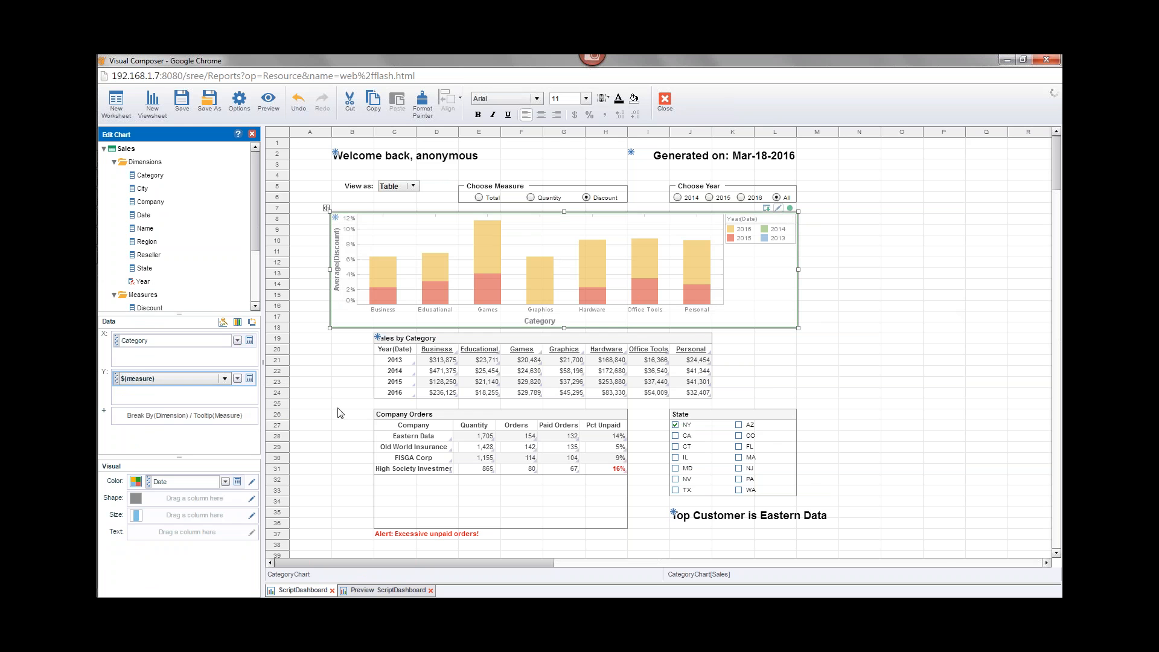
pyautogui.rightClick(737, 282)
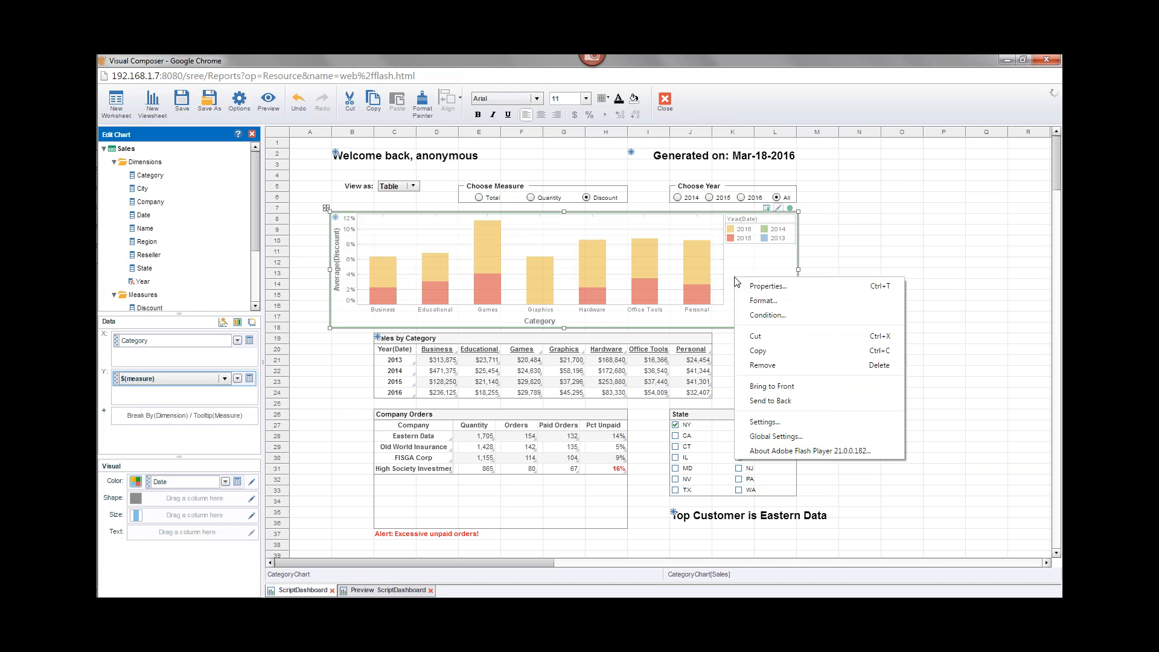
pyautogui.click(753, 287)
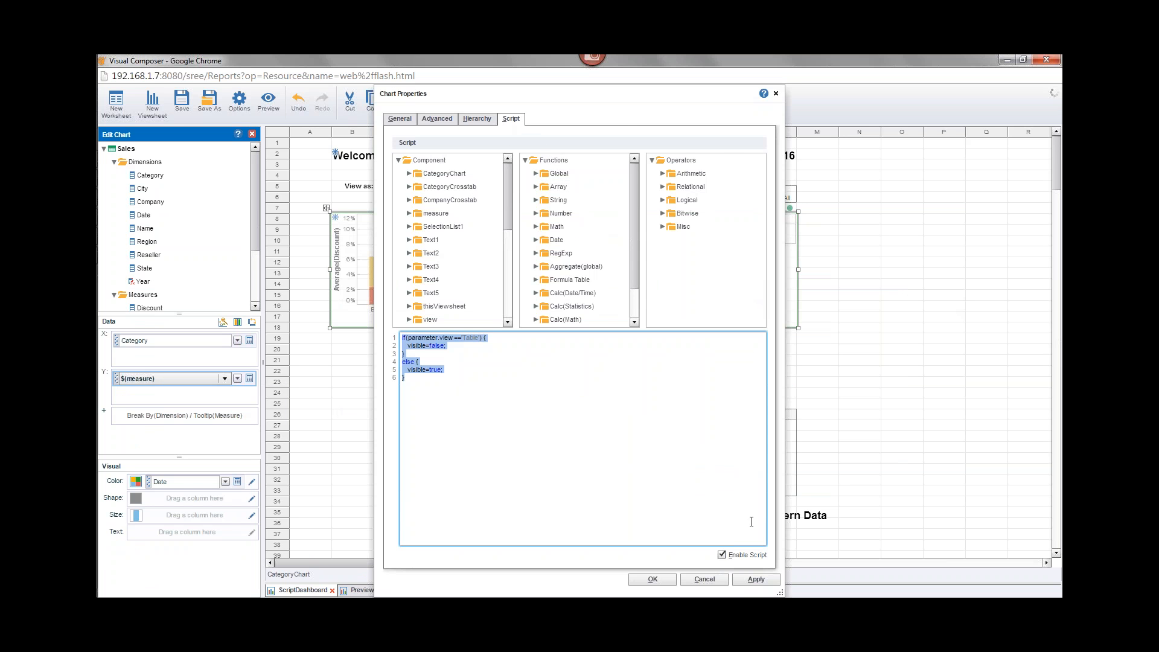
pyautogui.click(702, 579)
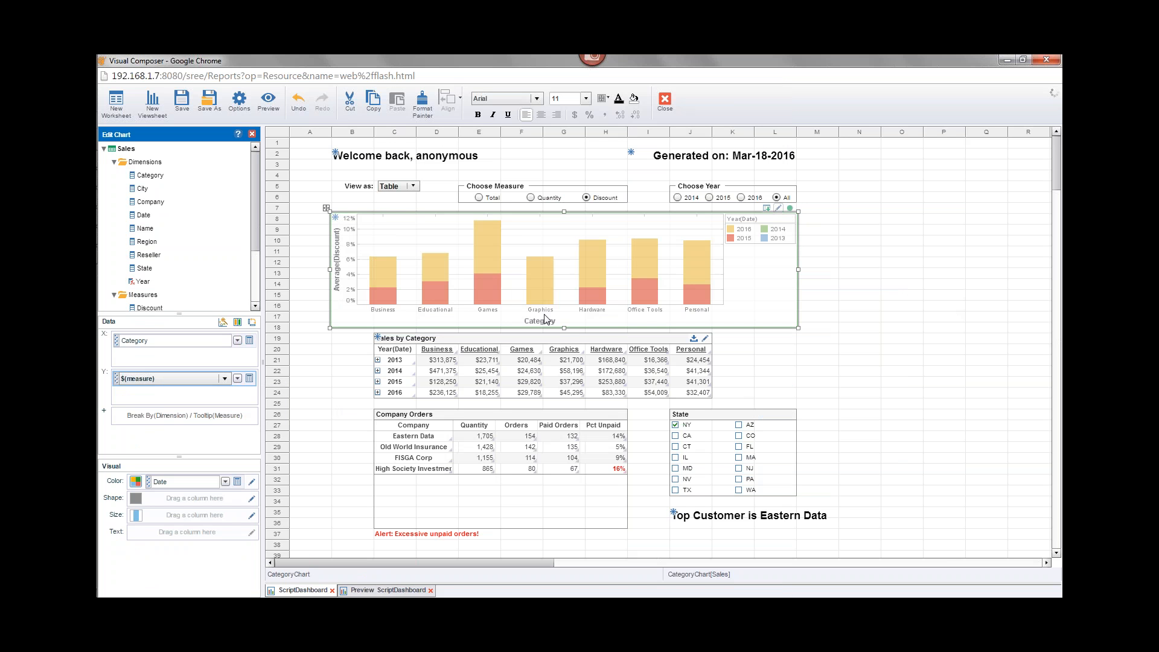
# - Examine the viewsheet's onRefresh script and the New Calculated Field option of the Sales table
pyautogui.click(247, 111)
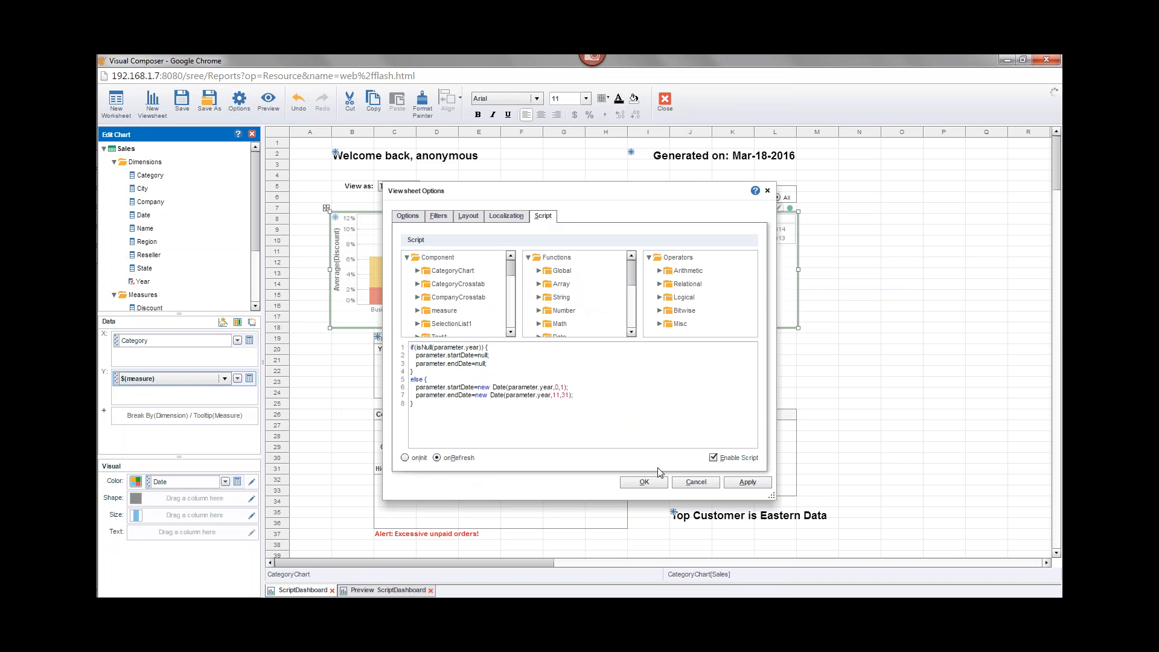
pyautogui.click(713, 485)
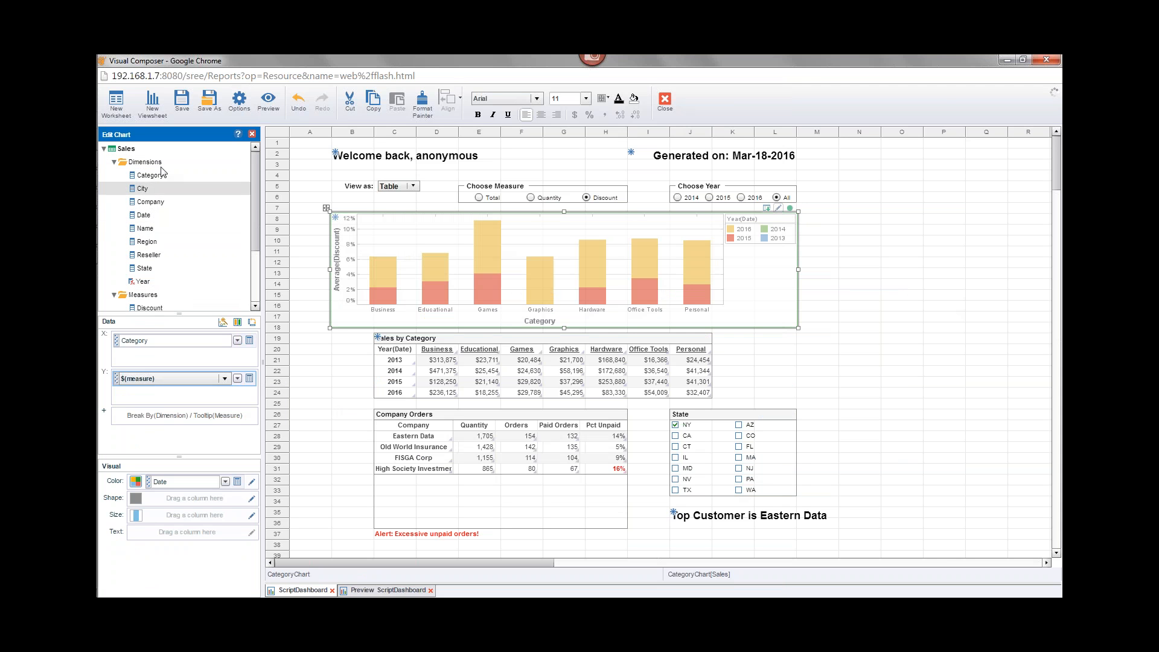
pyautogui.rightClick(147, 151)
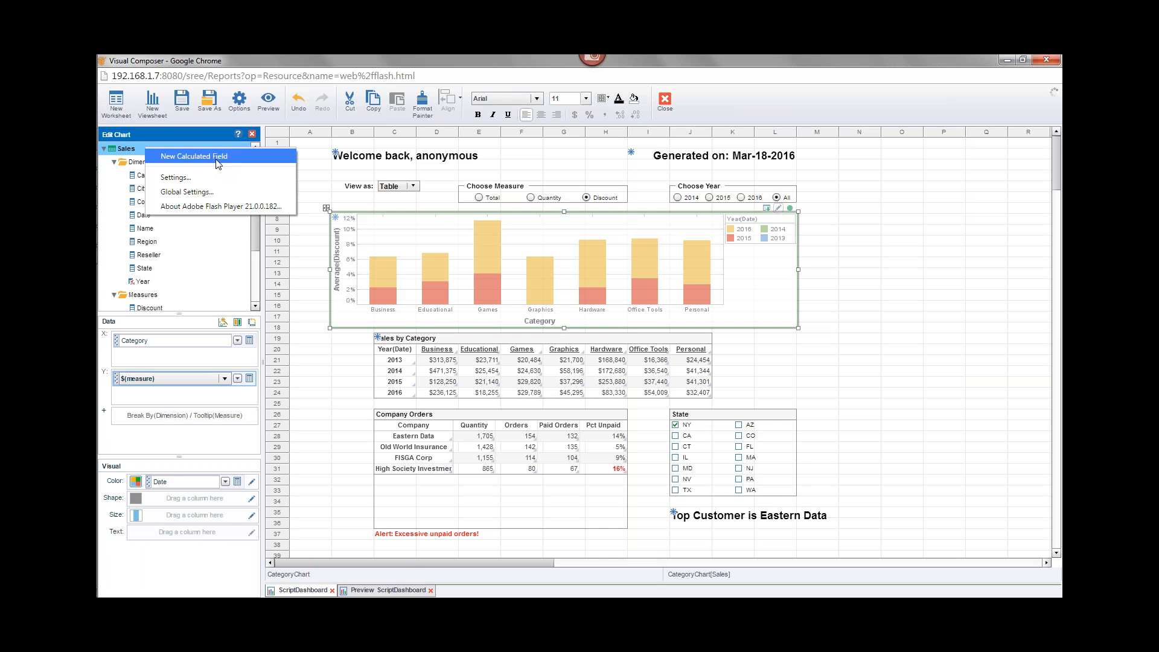
pyautogui.click(127, 253)
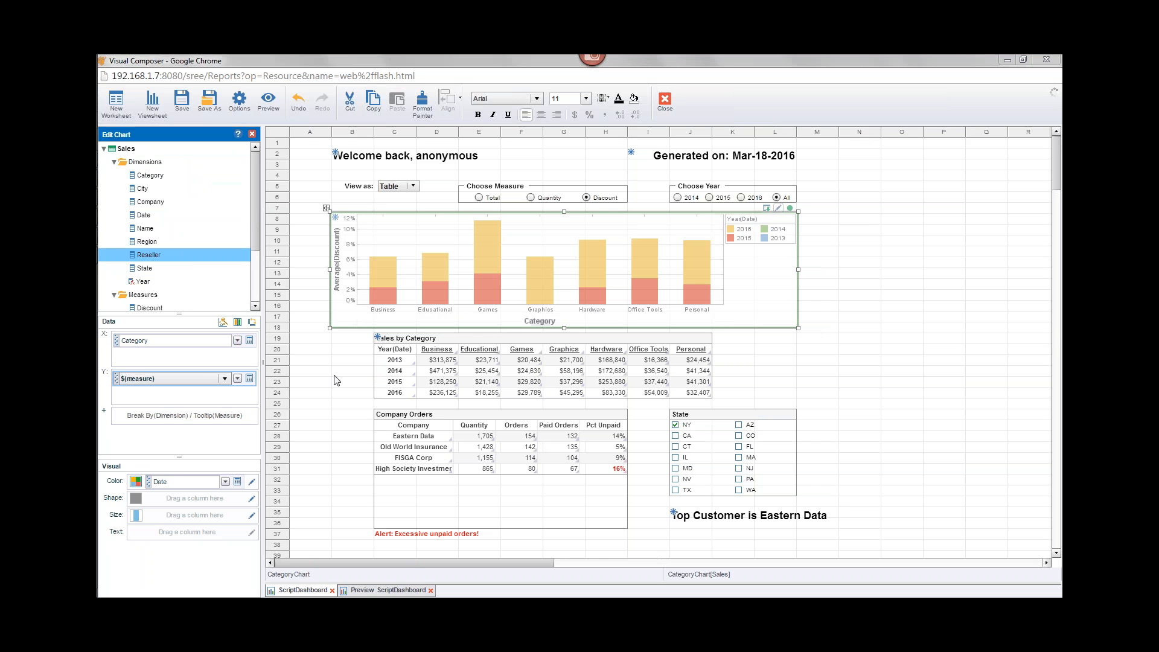
# - Review the formula of the alert text's Visible property and close its properties without changes
pyautogui.click(438, 414)
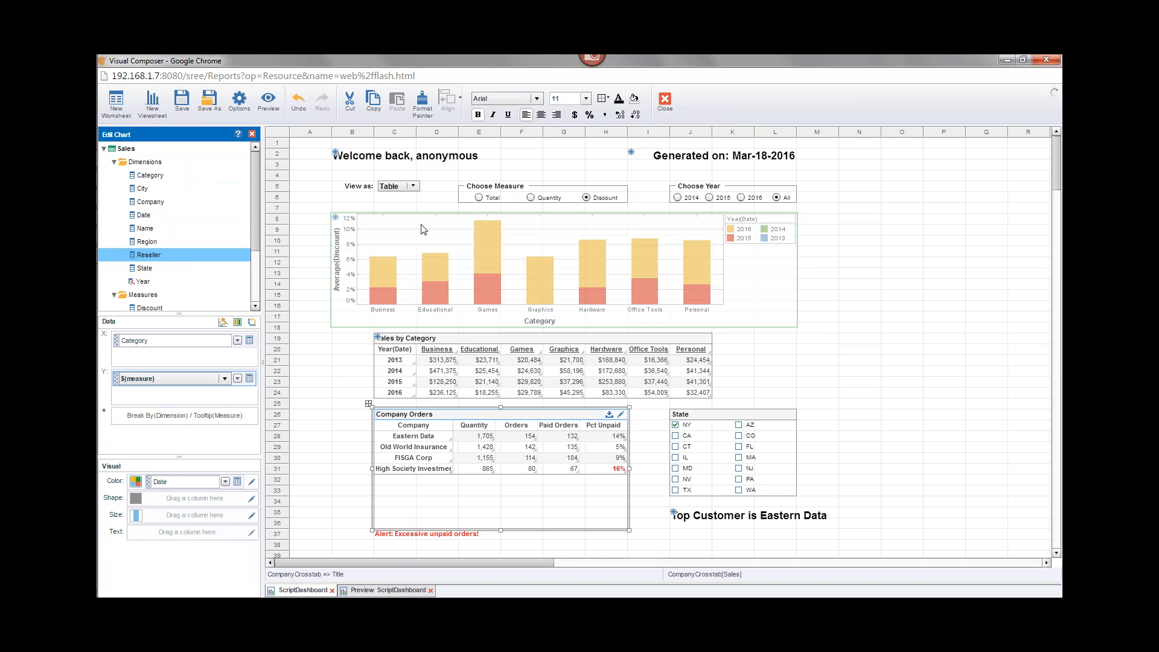
pyautogui.click(436, 536)
pyautogui.rightClick(435, 536)
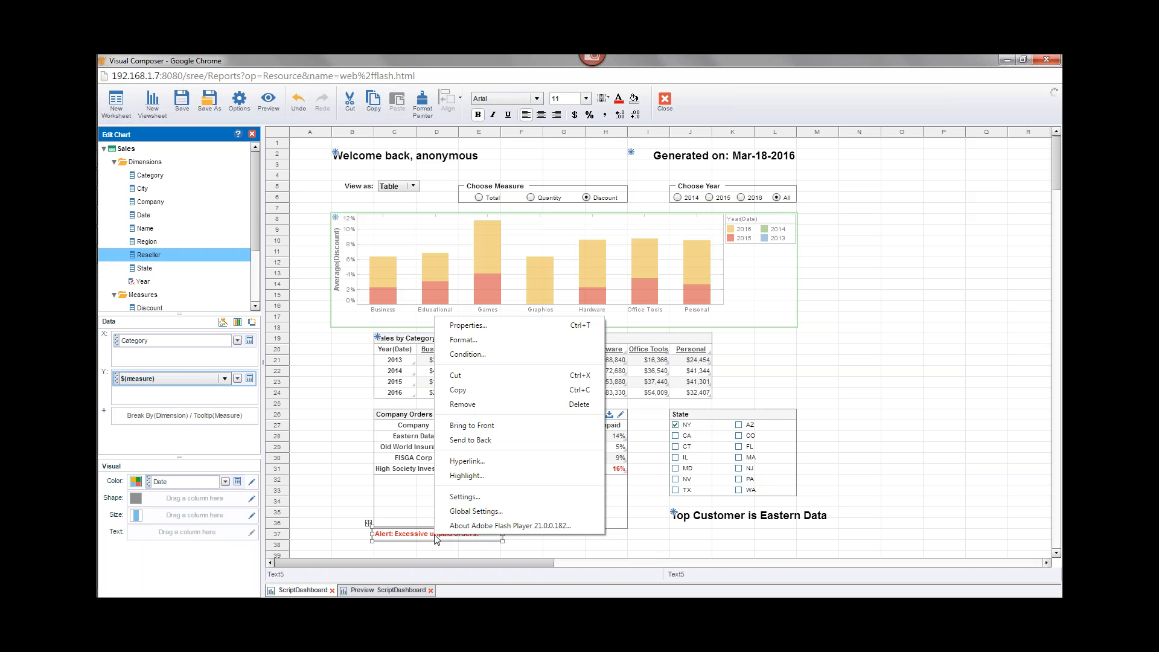
pyautogui.click(462, 327)
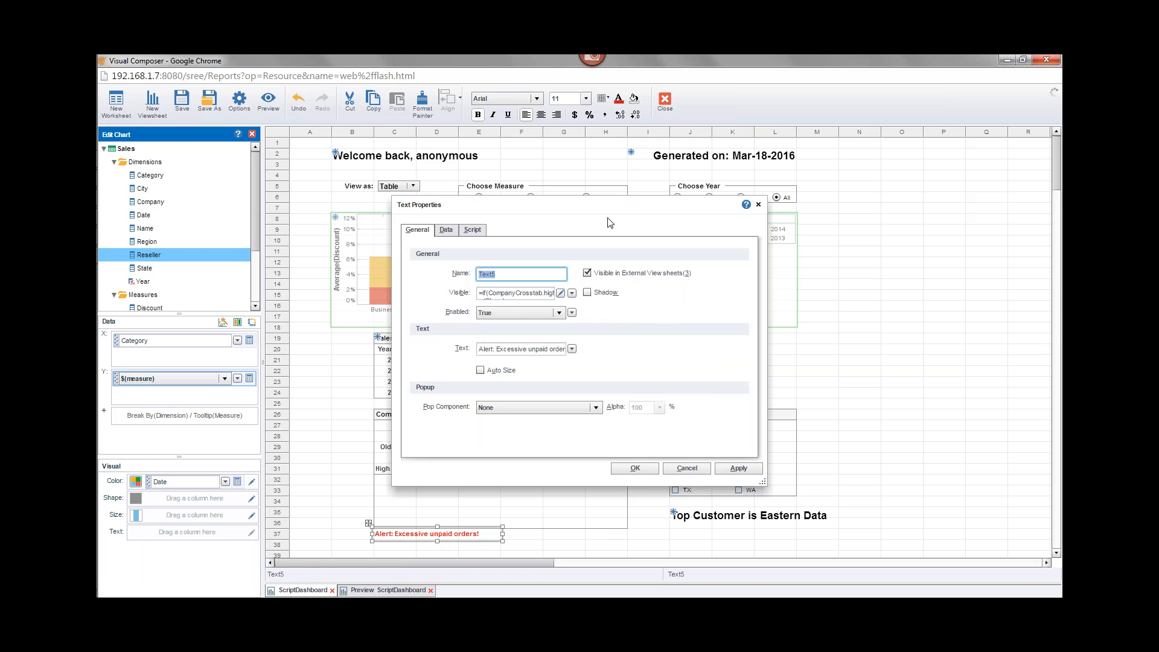
pyautogui.click(561, 293)
pyautogui.moveTo(449, 370); pyautogui.dragTo(411, 335)
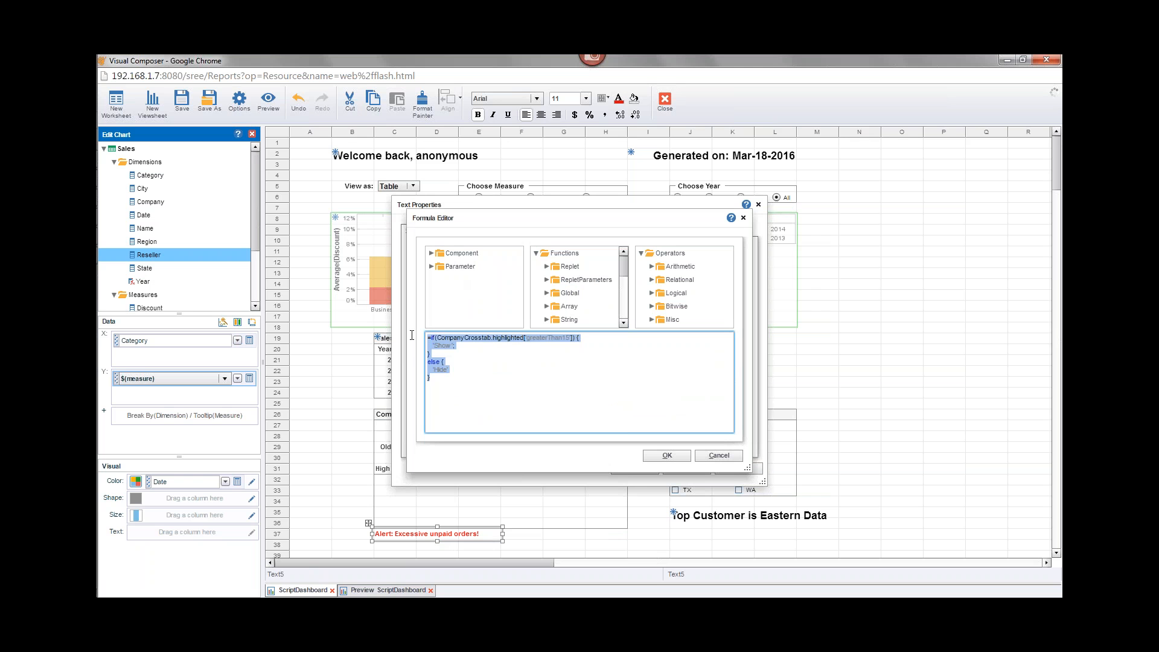
pyautogui.click(1014, 241)
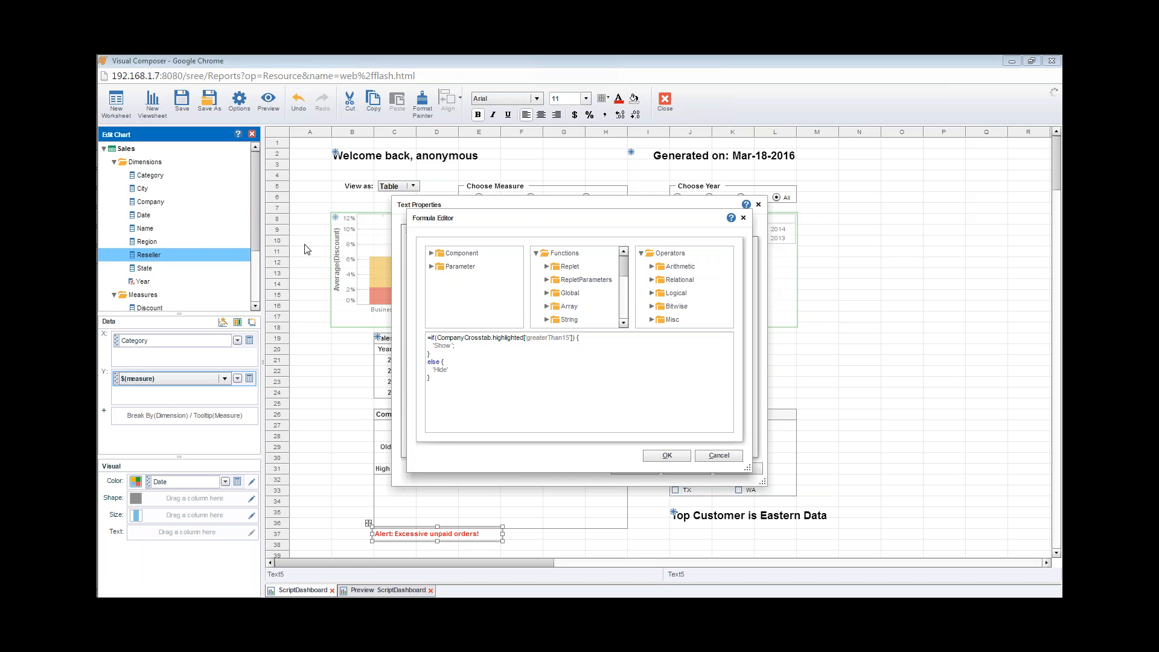
pyautogui.click(716, 457)
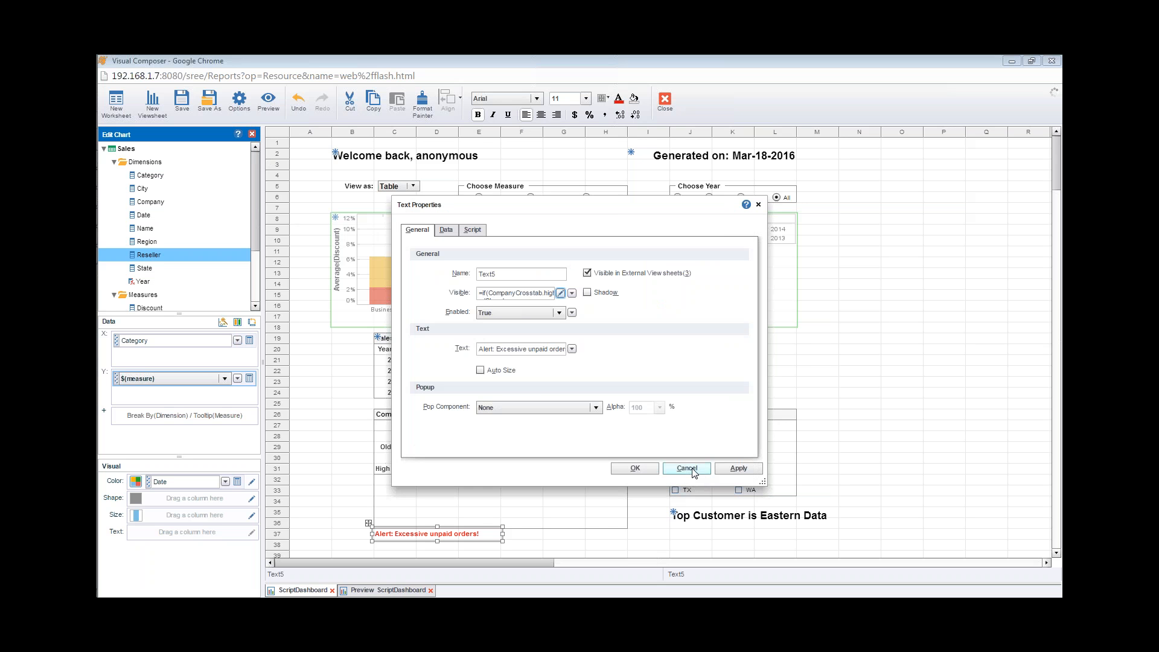
pyautogui.click(695, 470)
# - Close the chart editor, place a Calendar component in the empty area beside the State list, and open its properties
pyautogui.click(252, 133)
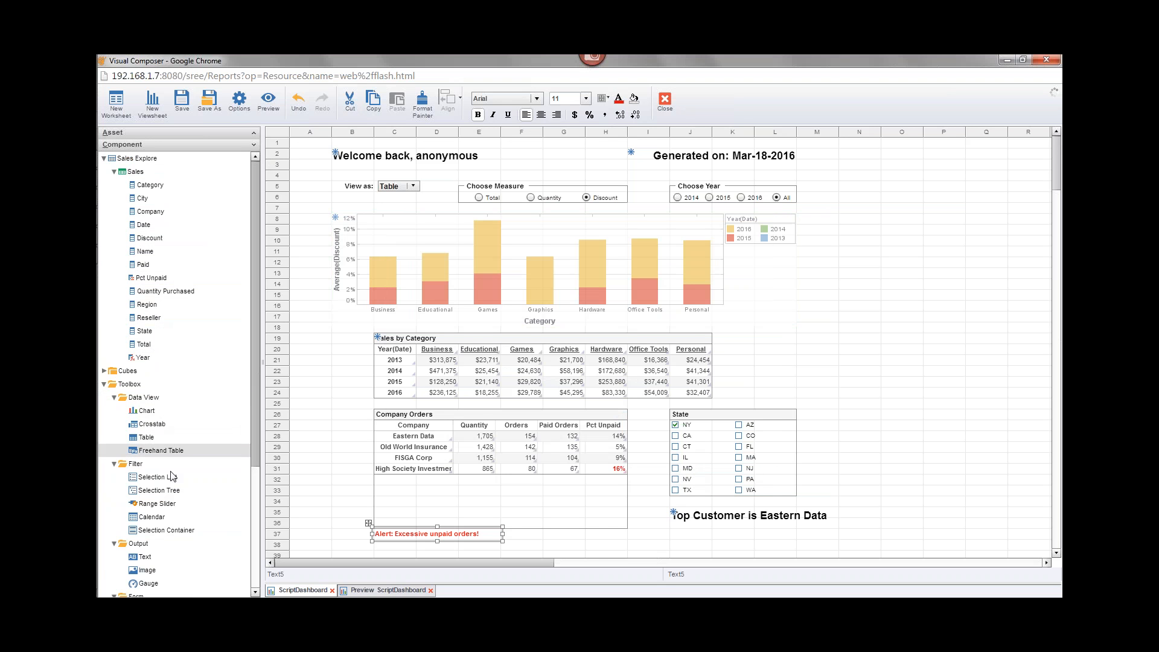
pyautogui.moveTo(162, 519); pyautogui.dragTo(899, 427)
pyautogui.click(911, 420)
pyautogui.rightClick(911, 417)
pyautogui.click(916, 423)
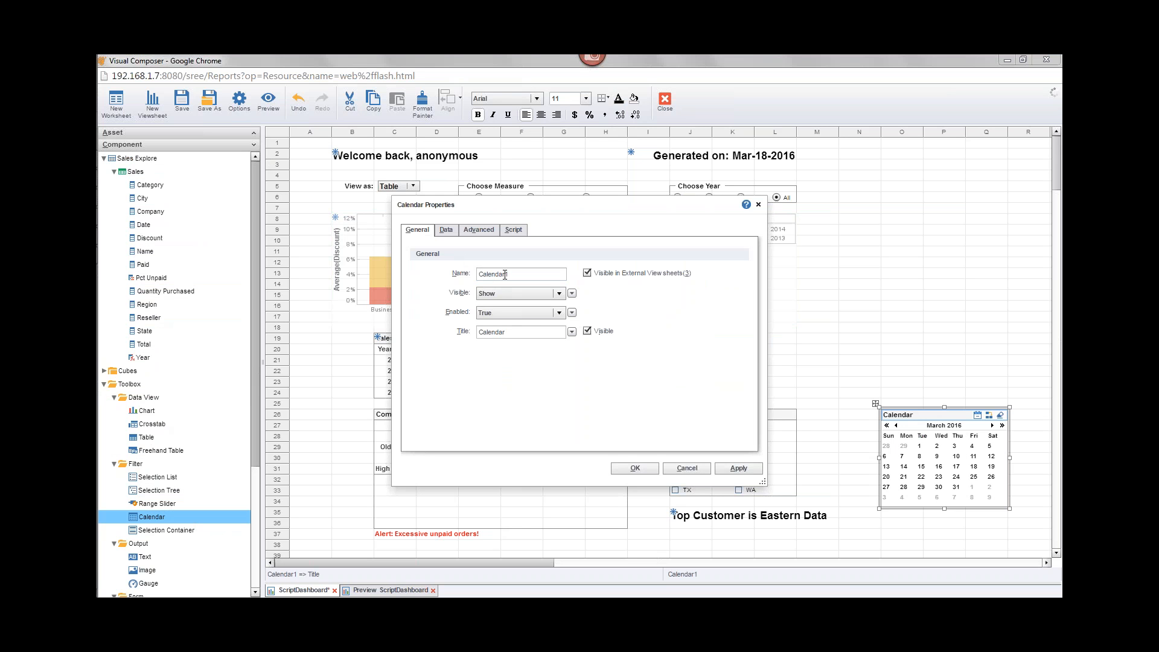
# - Review the calendar's data binding and advanced display options, then open its script
pyautogui.click(447, 230)
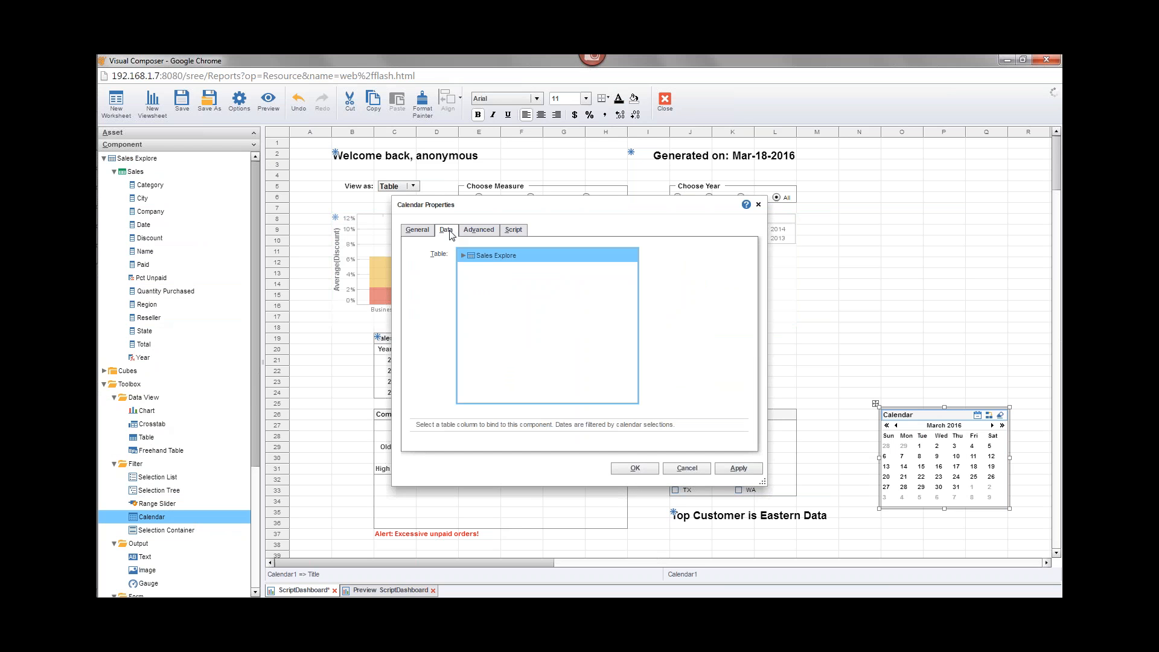
pyautogui.click(481, 232)
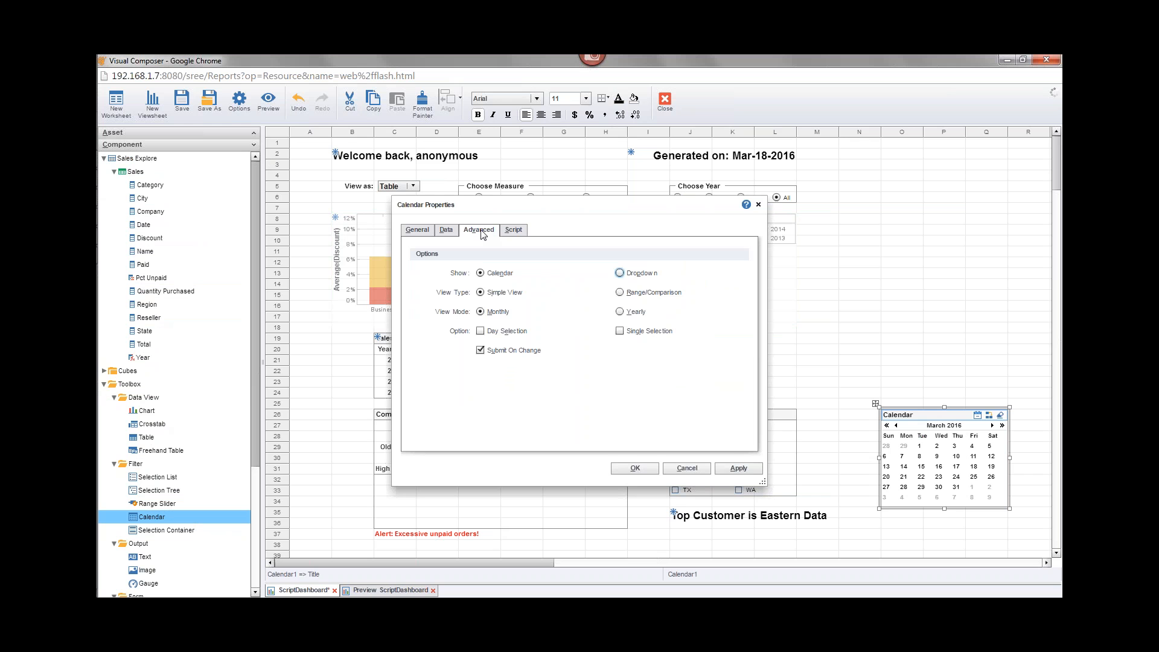
pyautogui.click(517, 231)
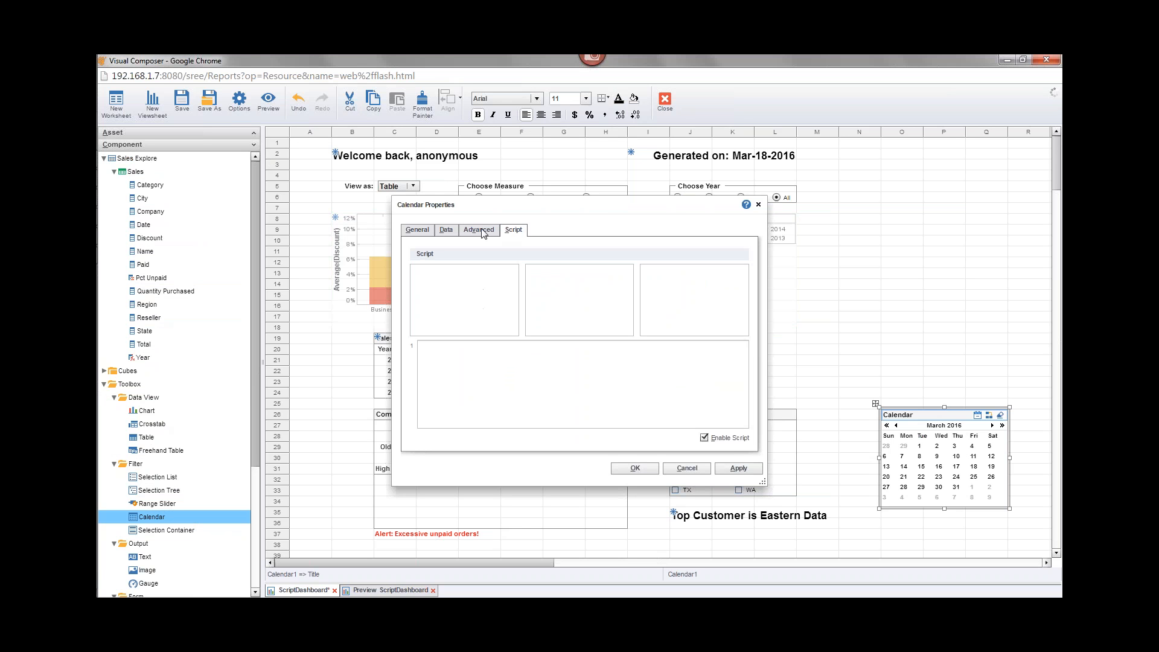
# - Find the selectedObjects property among Calendar1's scriptable properties and insert it into the calendar's script
pyautogui.click(427, 284)
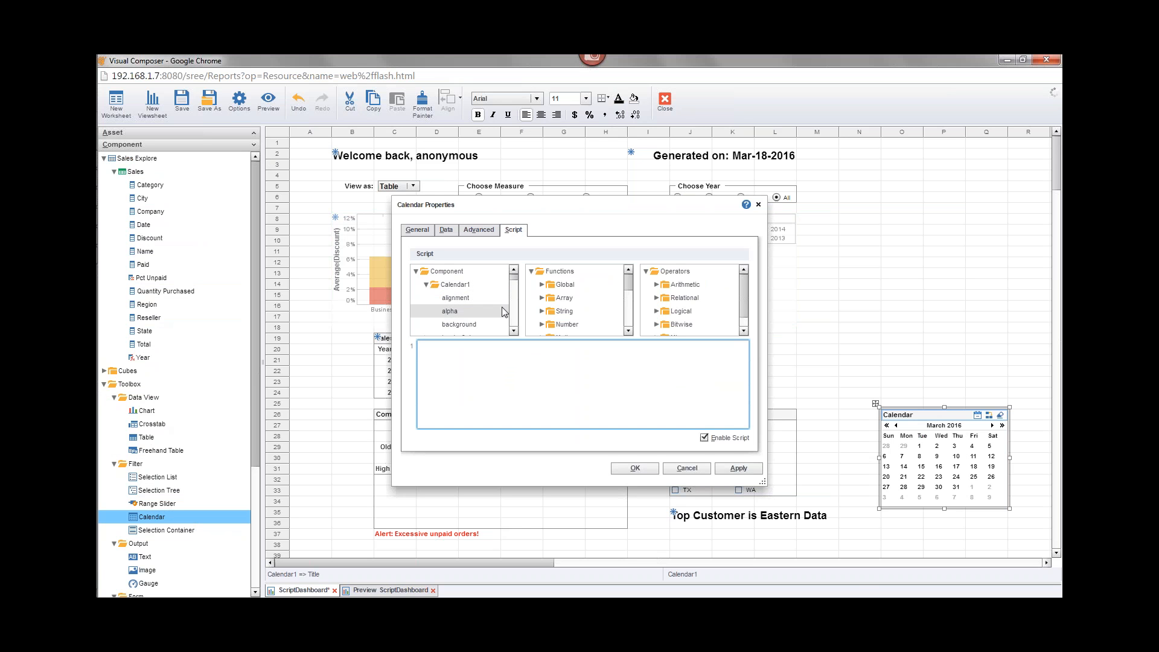
pyautogui.click(516, 312)
pyautogui.click(516, 312)
pyautogui.click(518, 316)
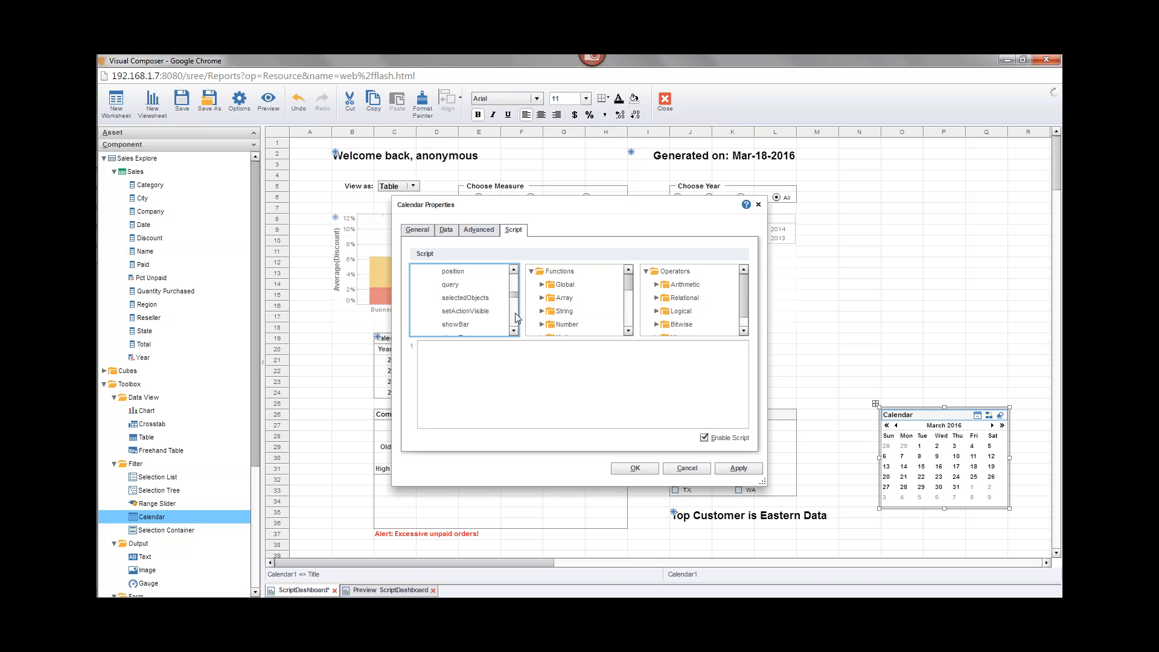
pyautogui.click(517, 317)
pyautogui.click(518, 323)
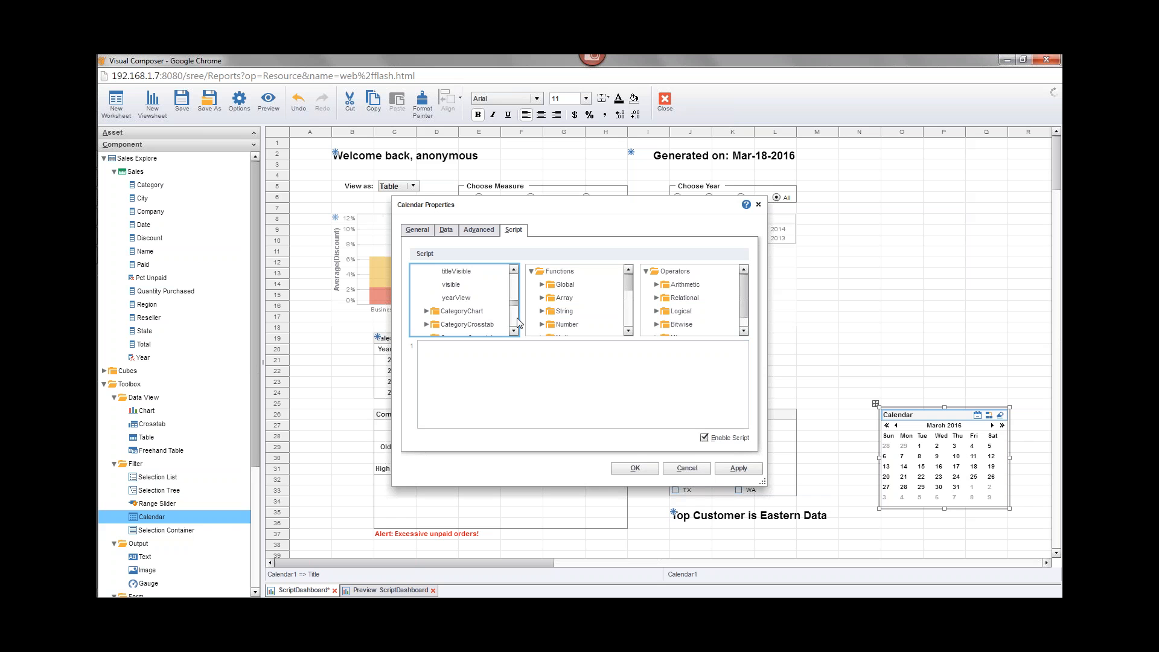
pyautogui.scroll(5, 510, 286)
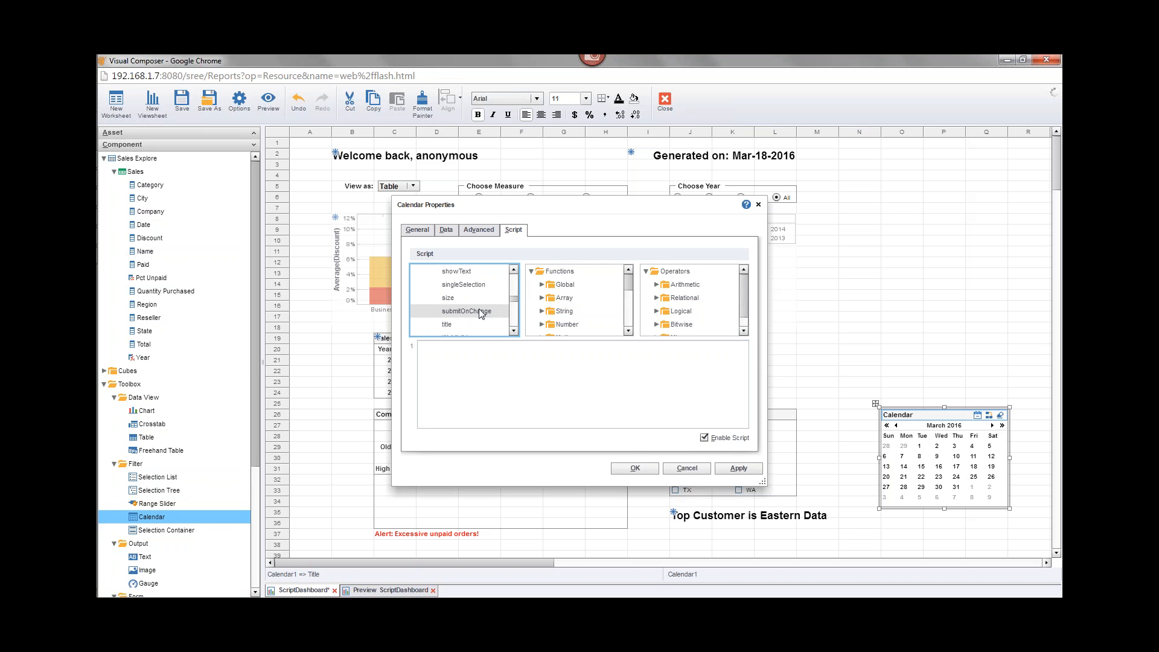
pyautogui.click(514, 271)
pyautogui.click(514, 270)
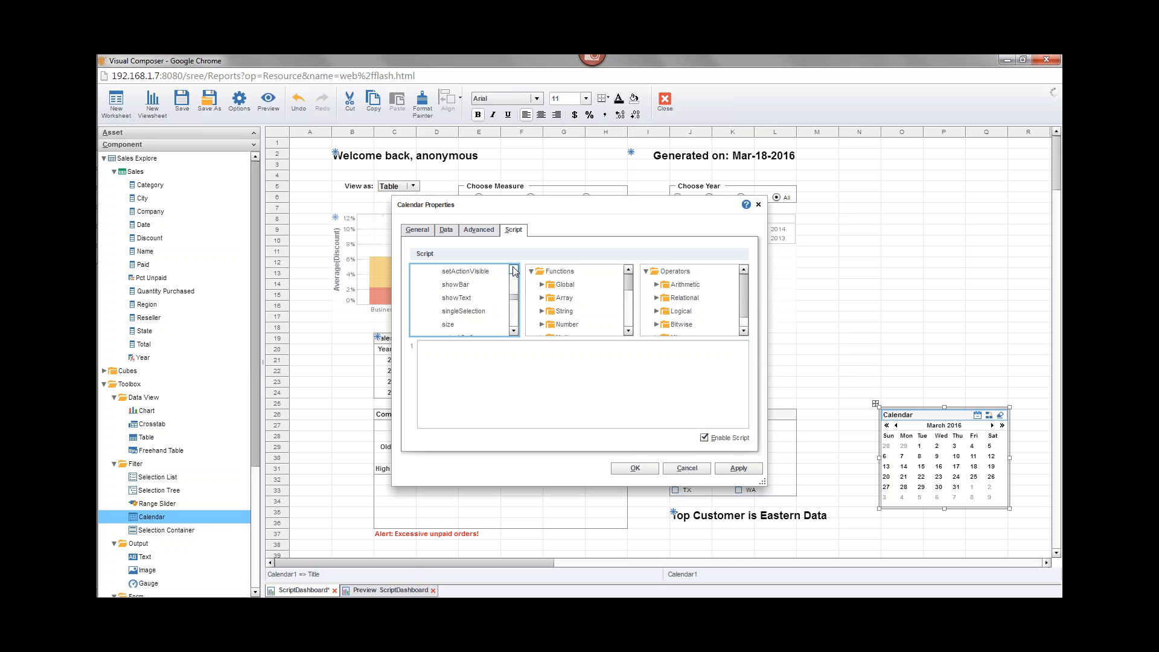
pyautogui.click(514, 271)
pyautogui.click(513, 270)
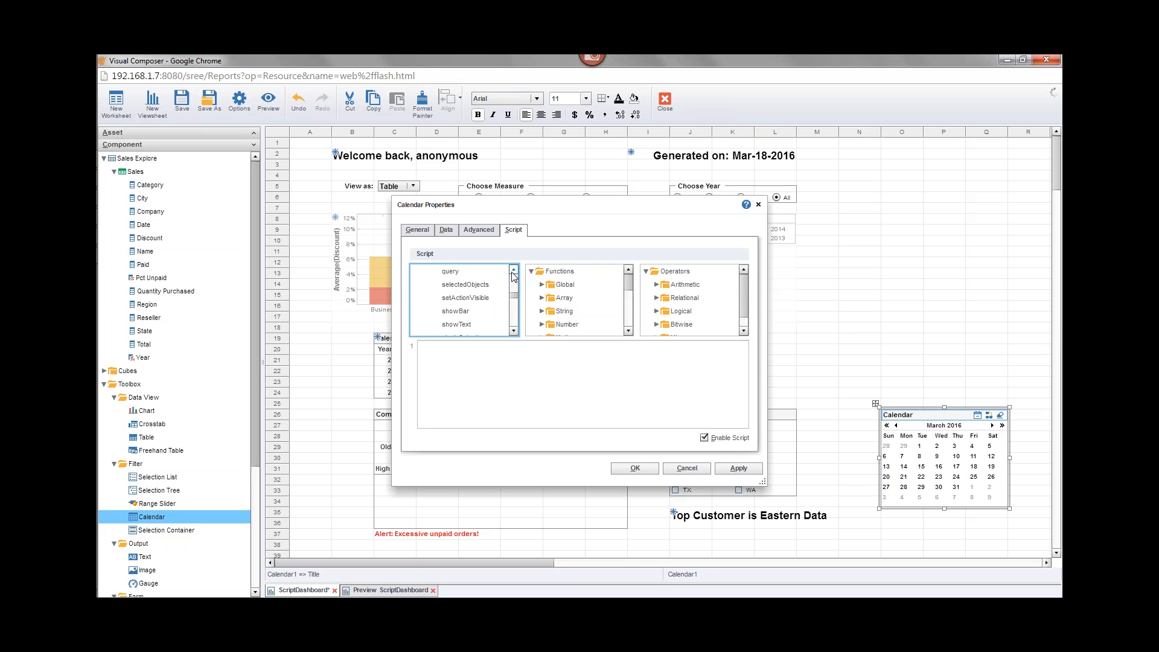
pyautogui.doubleClick(465, 292)
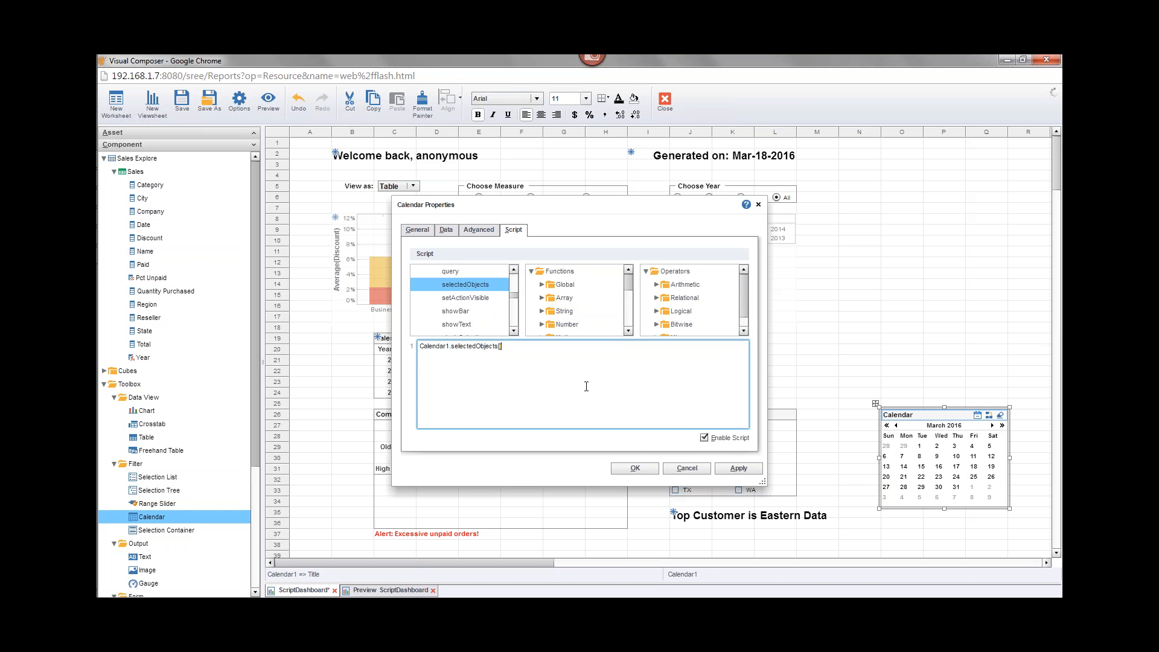
# - Complete the script line as Calendar1.selectedObjects[0]=CALC.today(); and try to apply it, dismissing any message
pyautogui.write('0')
pyautogui.write('CAL')
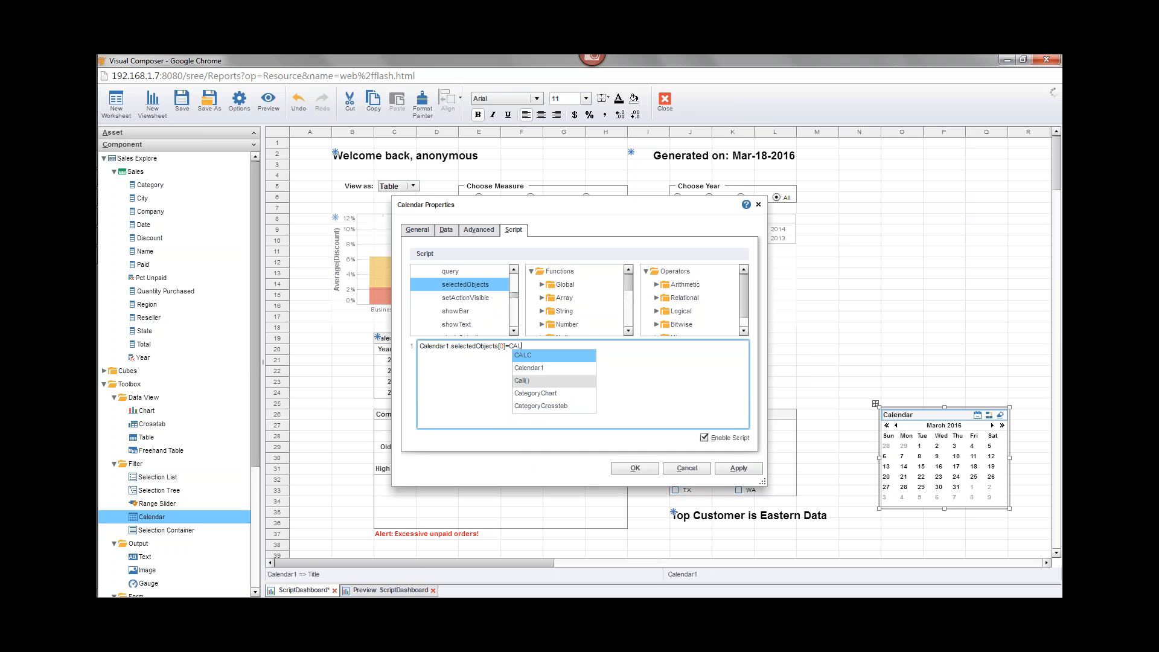
pyautogui.write('C.yo')
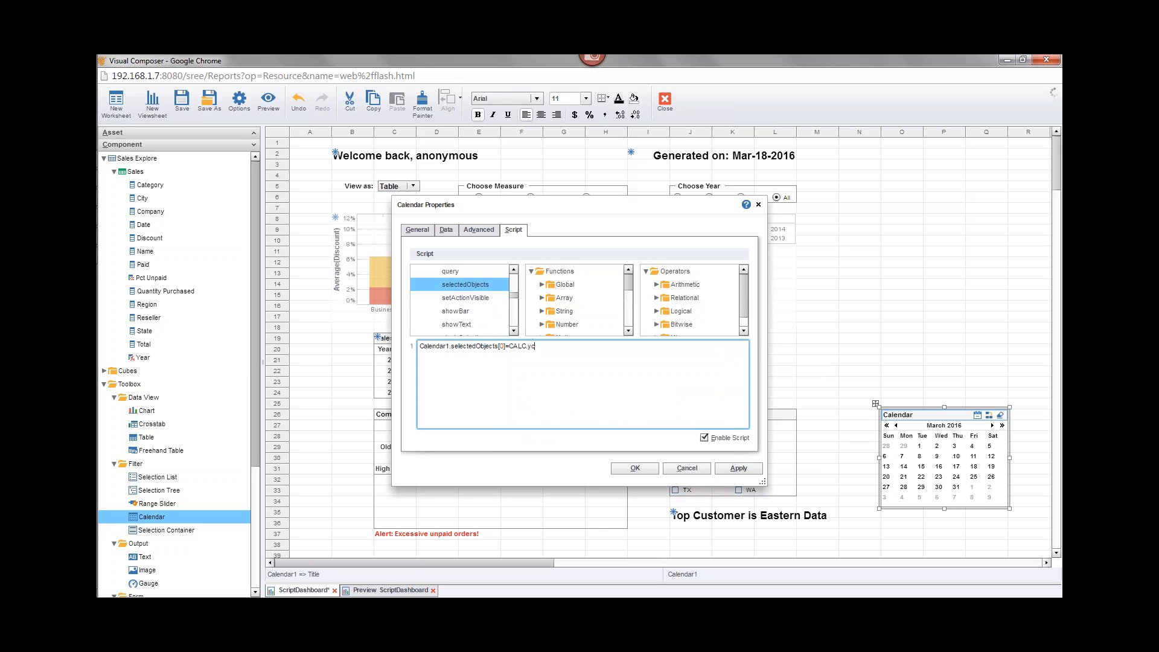
pyautogui.press('BackSpace')
pyautogui.press('BackSpace')
pyautogui.write('to')
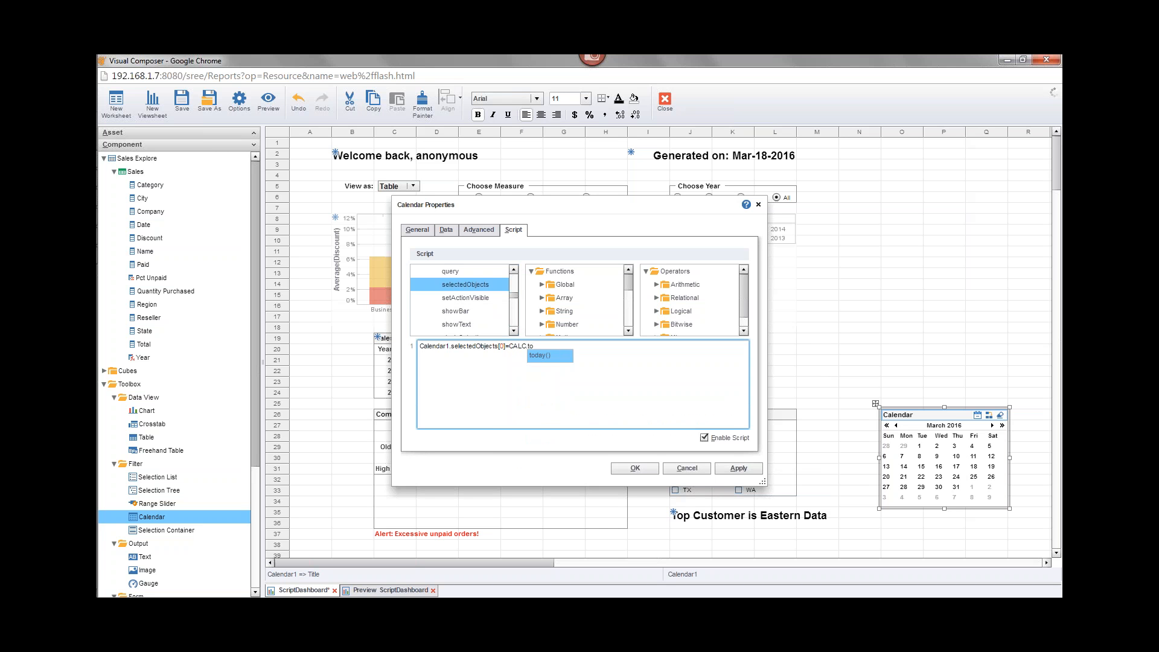
pyautogui.press('Return')
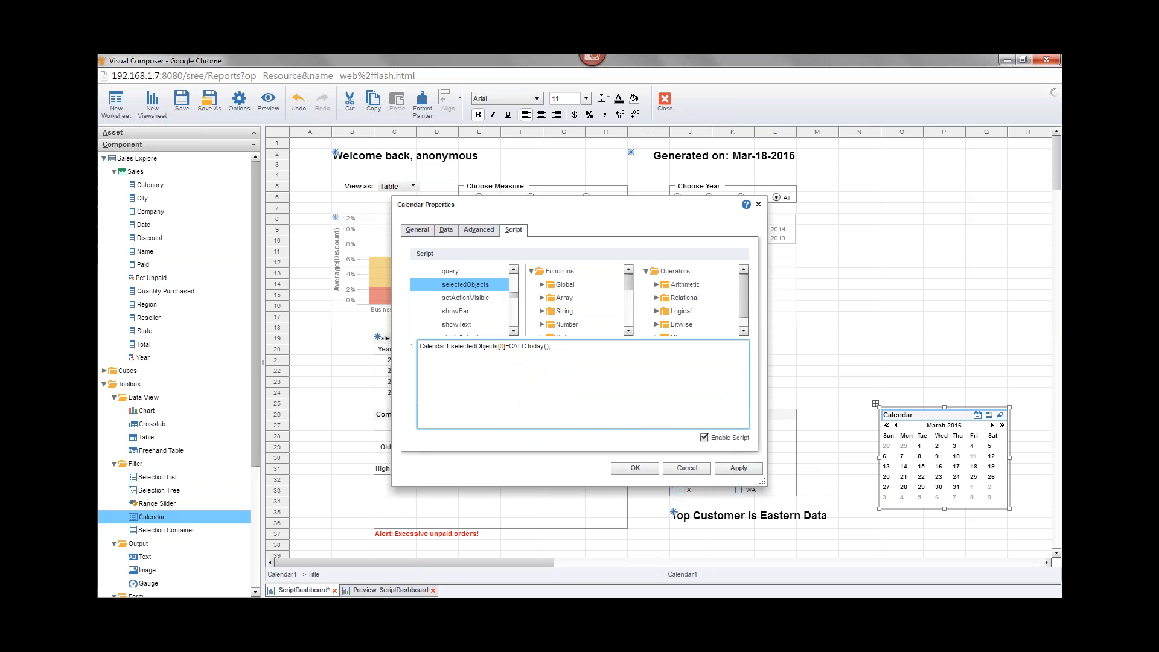
pyautogui.click(635, 470)
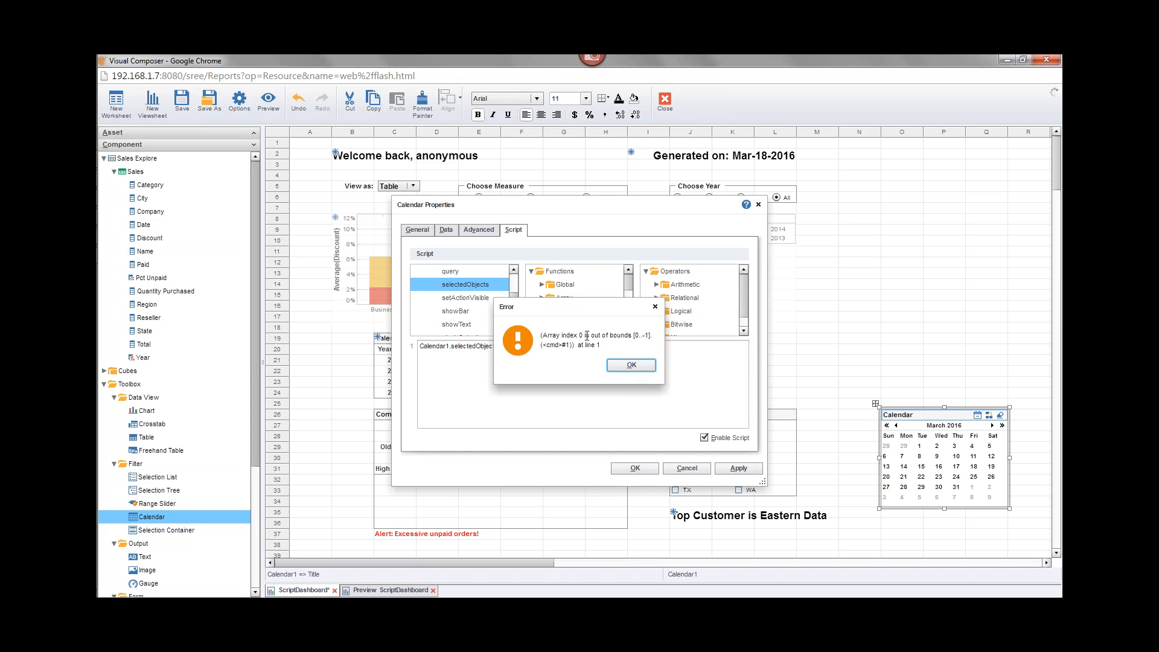
pyautogui.click(630, 366)
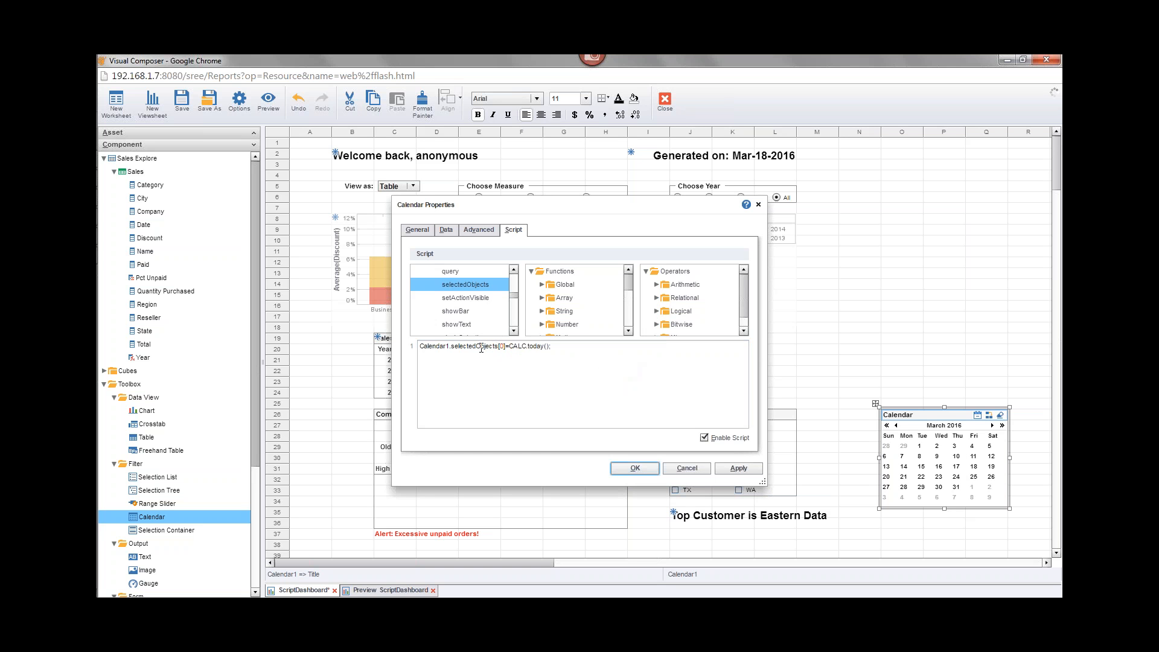
# - Change the selectedObjects index in the calendar's script to 1, apply it, and reopen the calendar's script
pyautogui.click(505, 346)
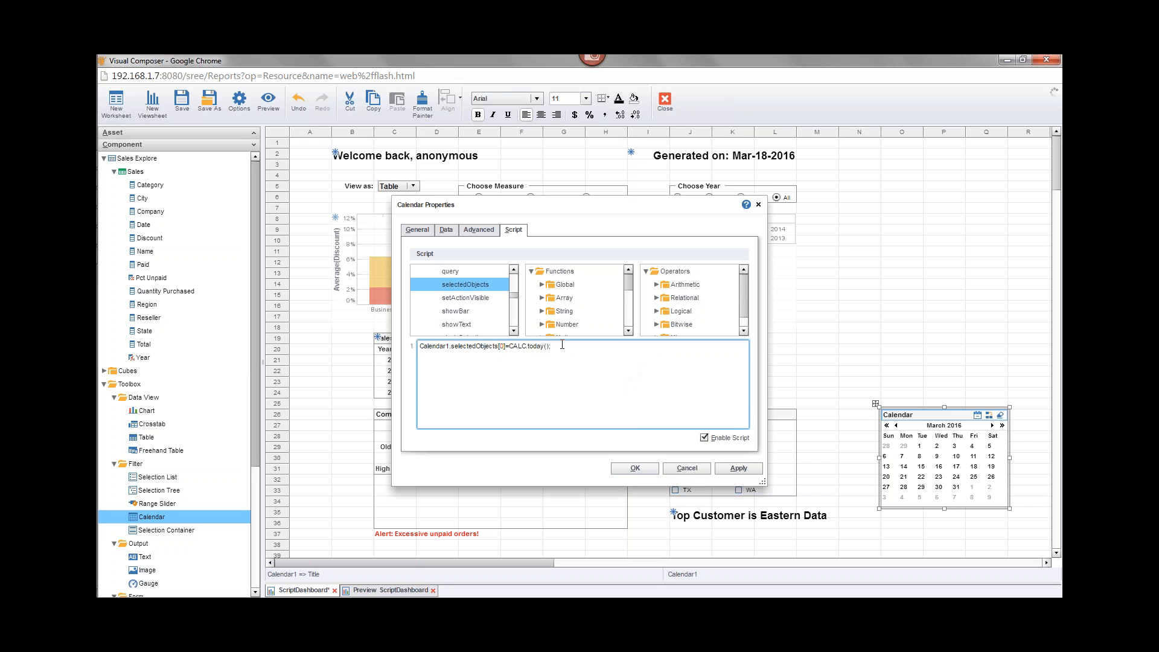
pyautogui.press('BackSpace')
pyautogui.write('1')
pyautogui.click(635, 469)
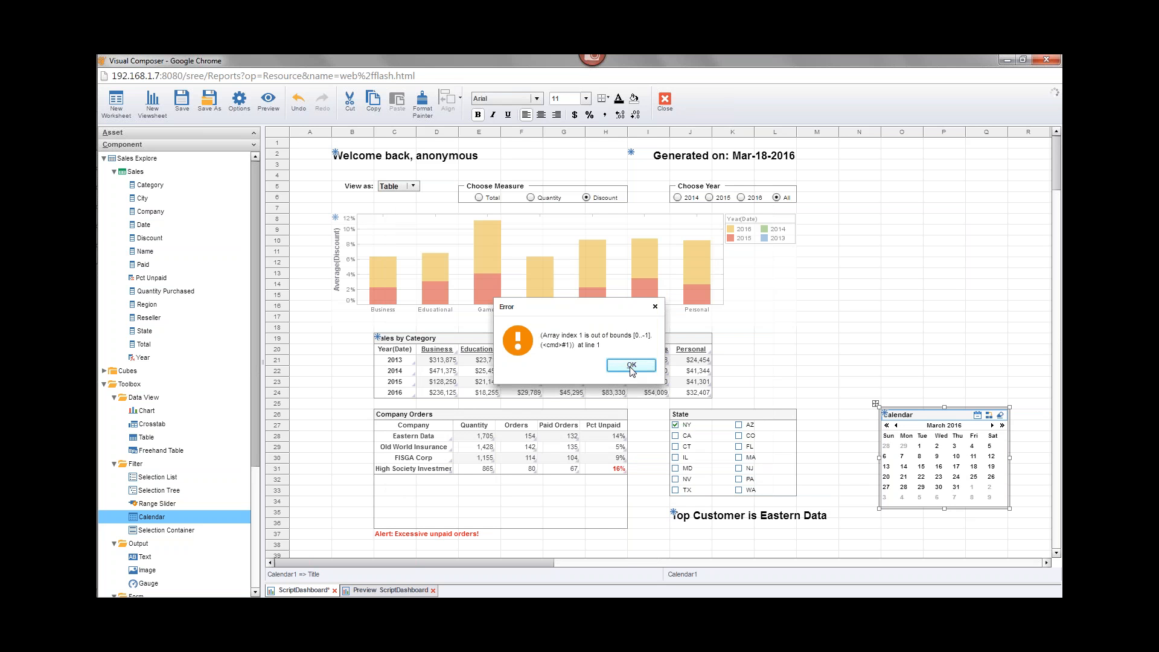
pyautogui.click(631, 366)
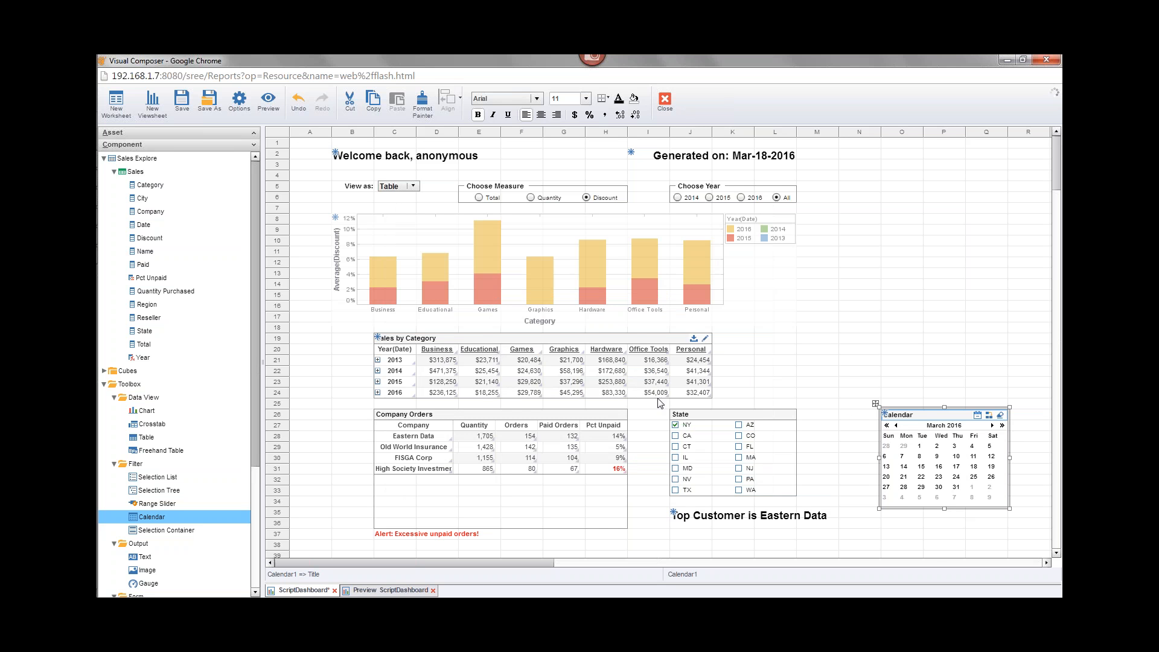
pyautogui.rightClick(908, 411)
pyautogui.click(925, 417)
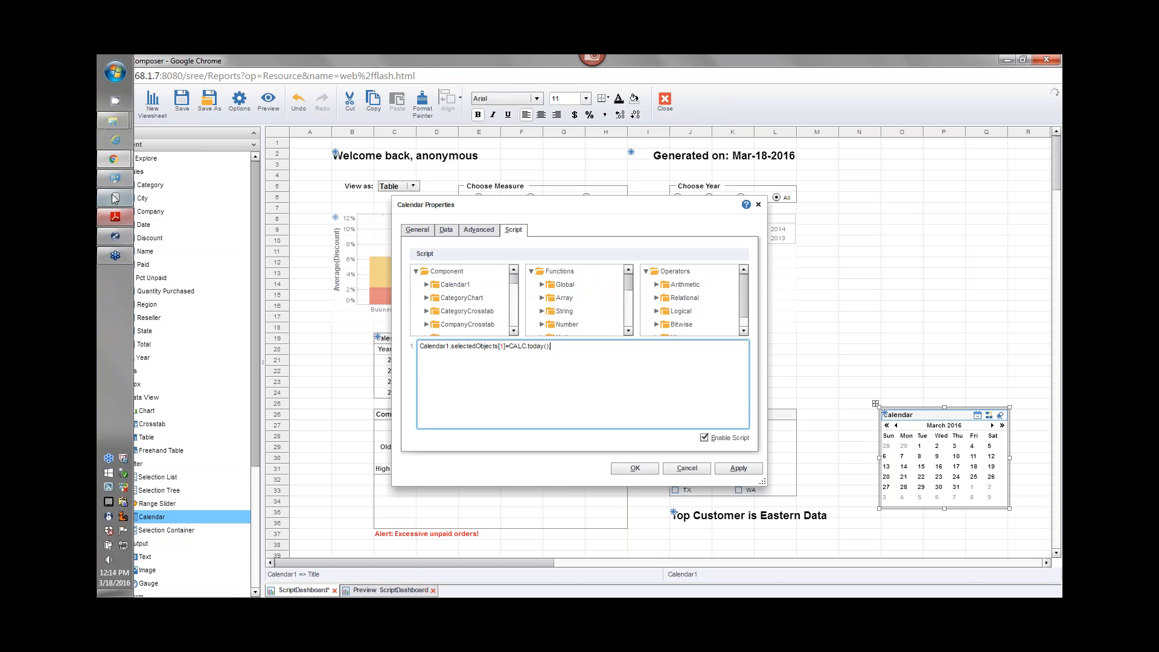
# - Switch to the InetSoft documentation in the other browser window, search for selectedObjects, and read the dashboard scripting article on that property
pyautogui.moveTo(113, 159)
pyautogui.click(194, 141)
pyautogui.click(657, 75)
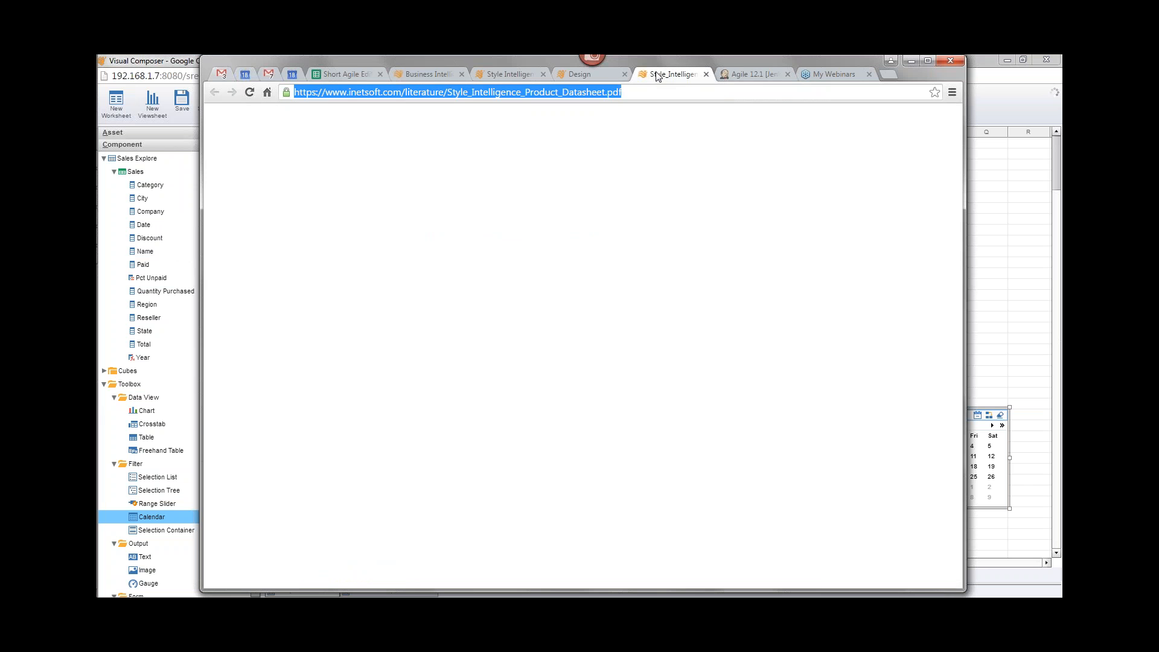
pyautogui.click(597, 78)
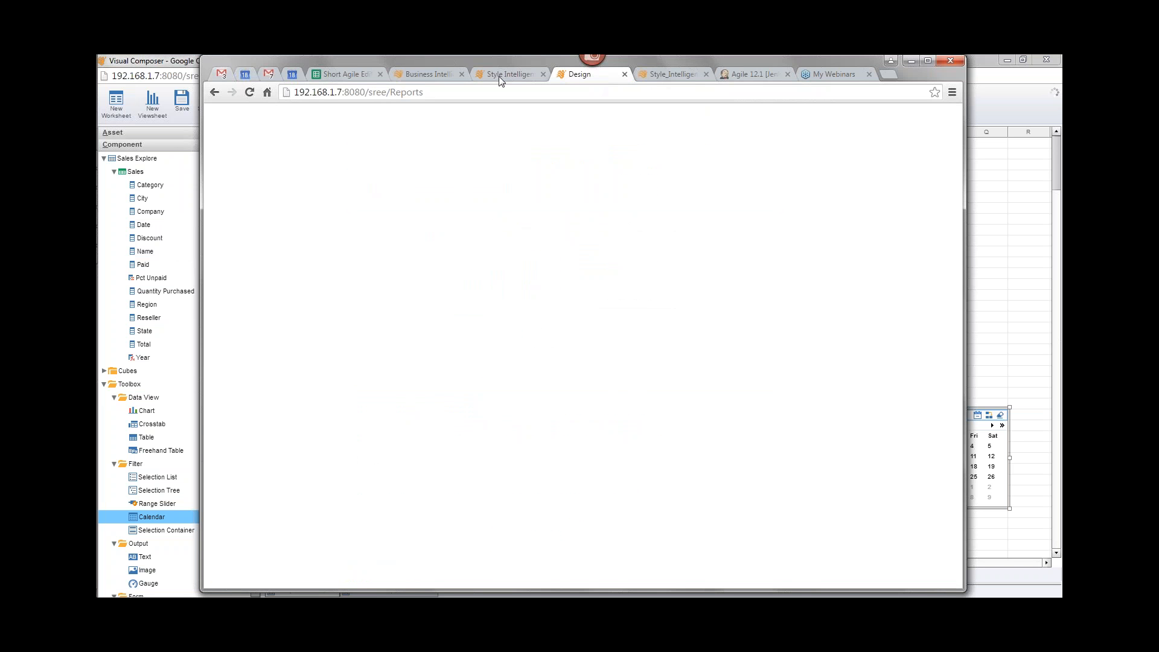
pyautogui.click(512, 69)
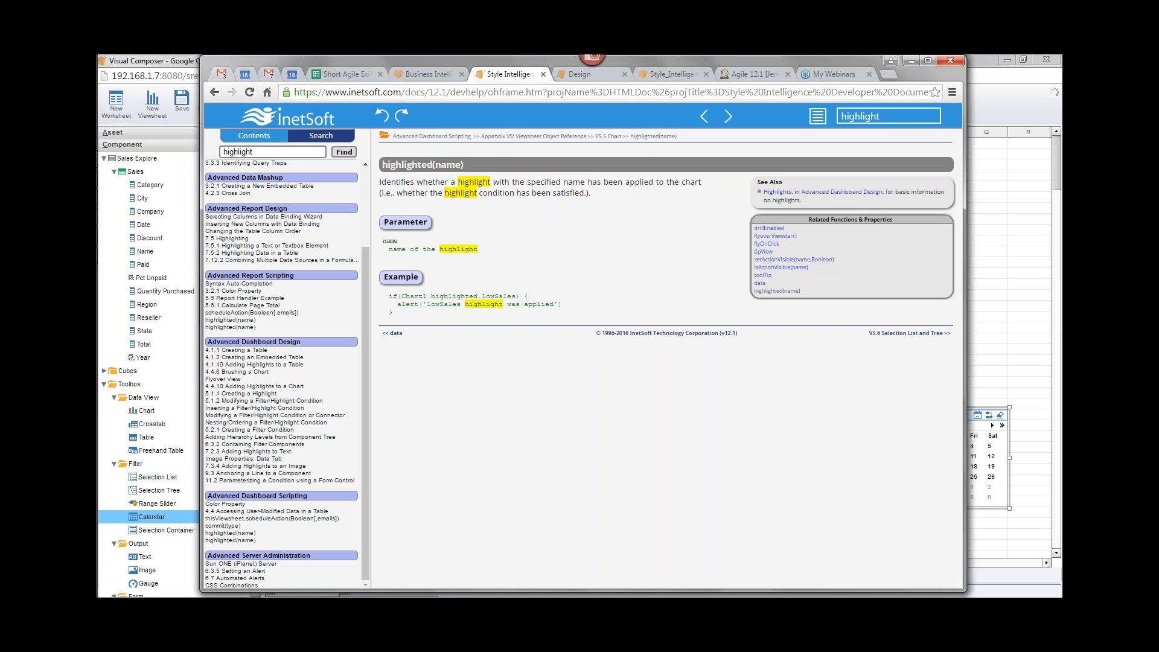
pyautogui.doubleClick(887, 110)
pyautogui.write('selectedObjects')
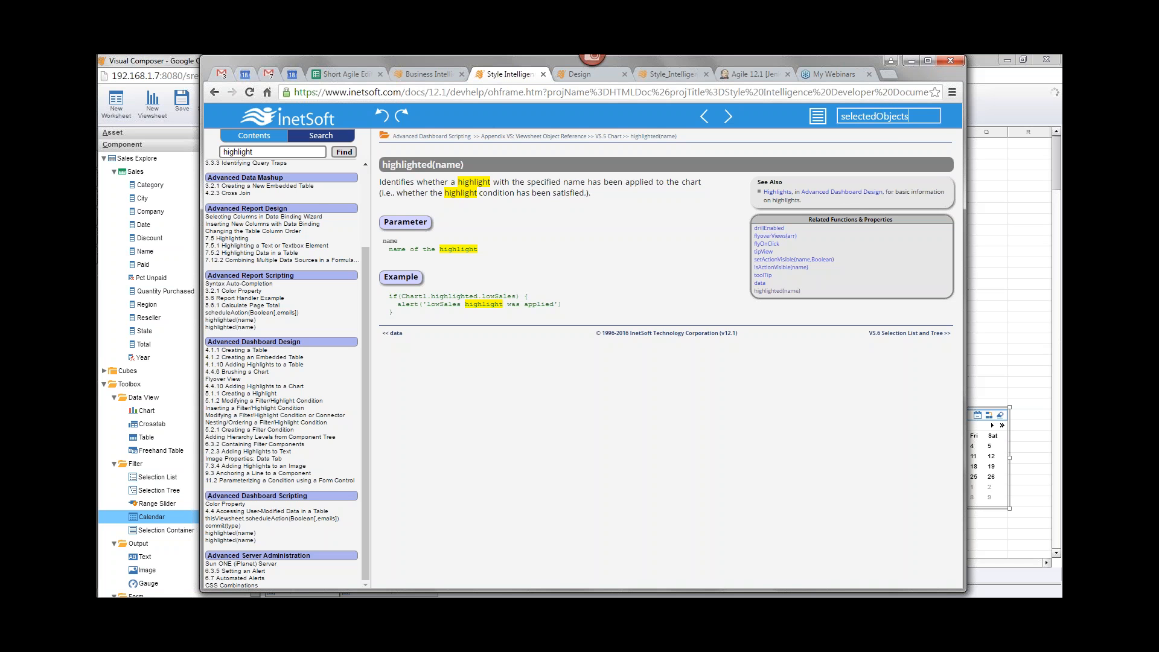
pyautogui.press('Return')
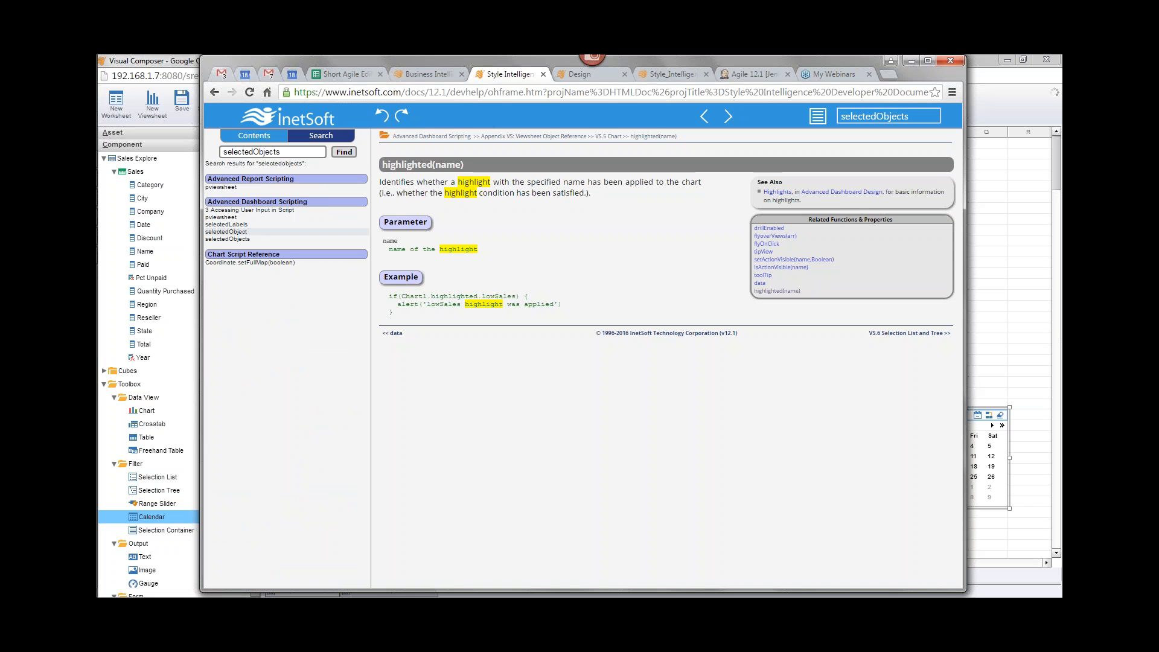
pyautogui.click(228, 239)
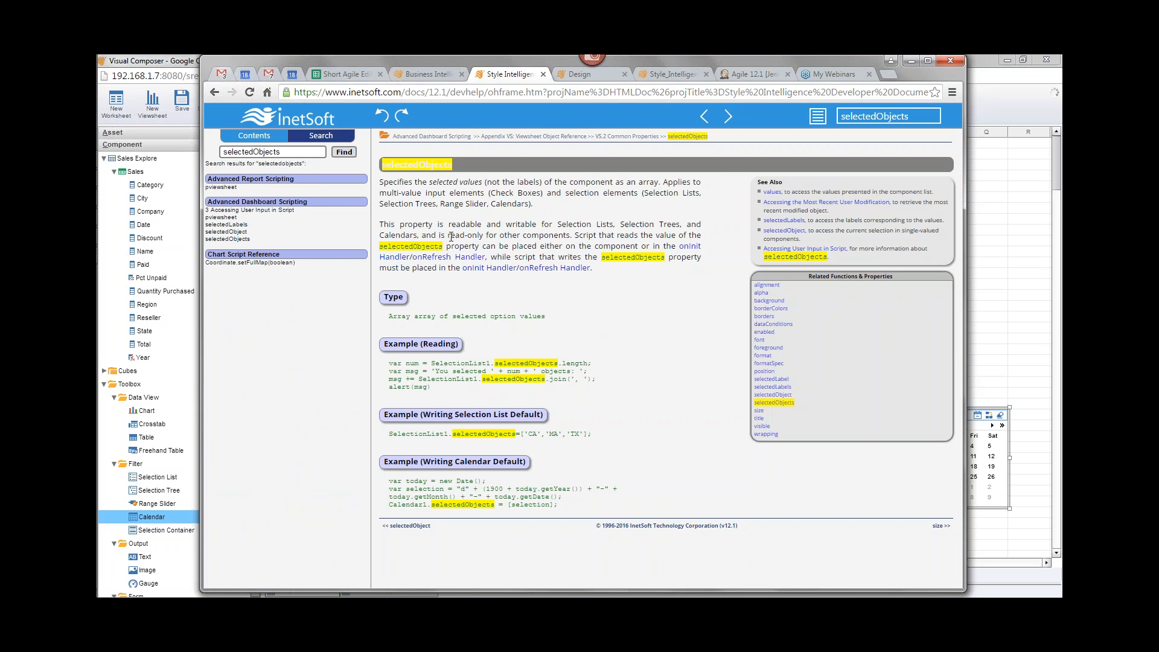
pyautogui.doubleClick(515, 225)
pyautogui.click(566, 248)
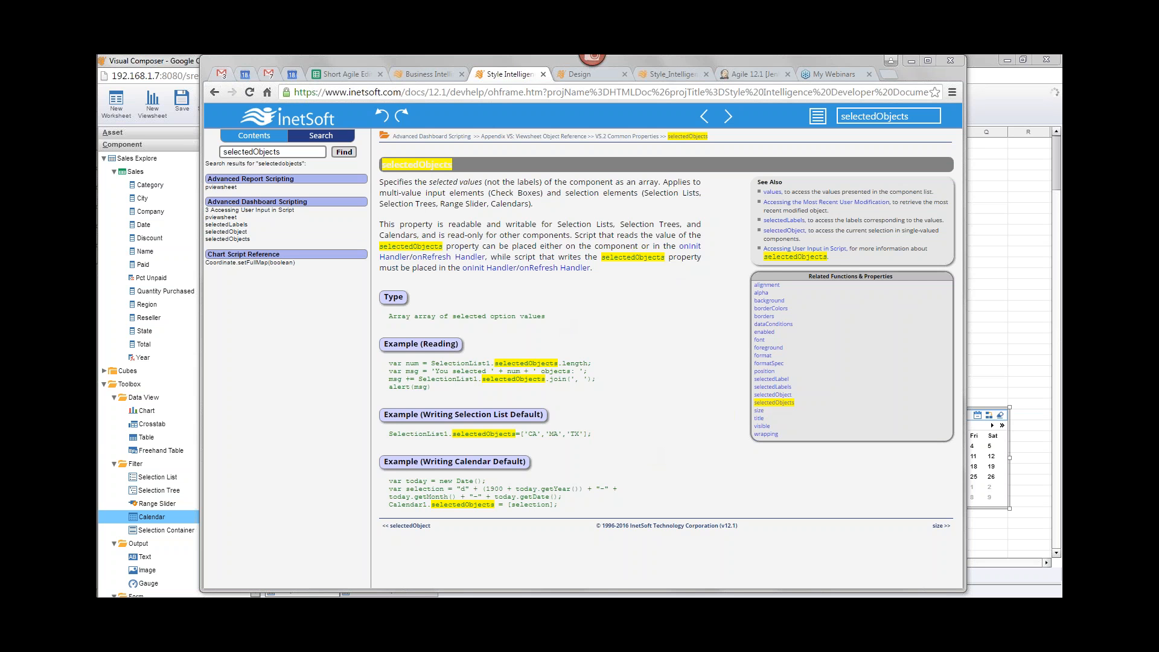
pyautogui.click(416, 75)
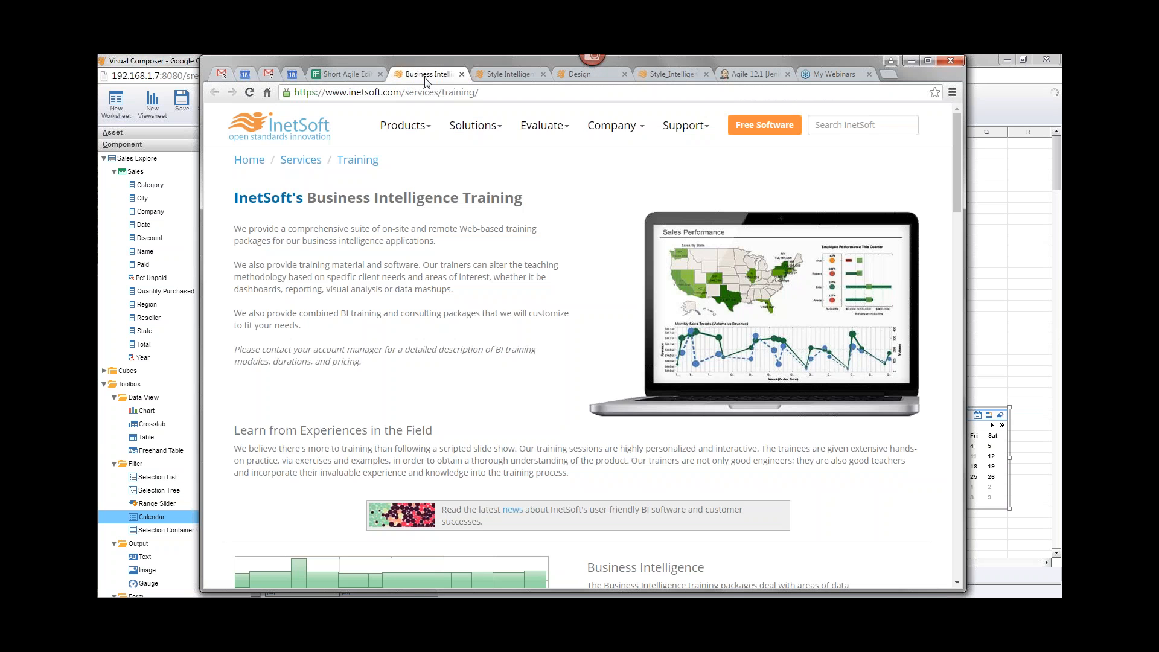
pyautogui.click(583, 76)
pyautogui.click(663, 75)
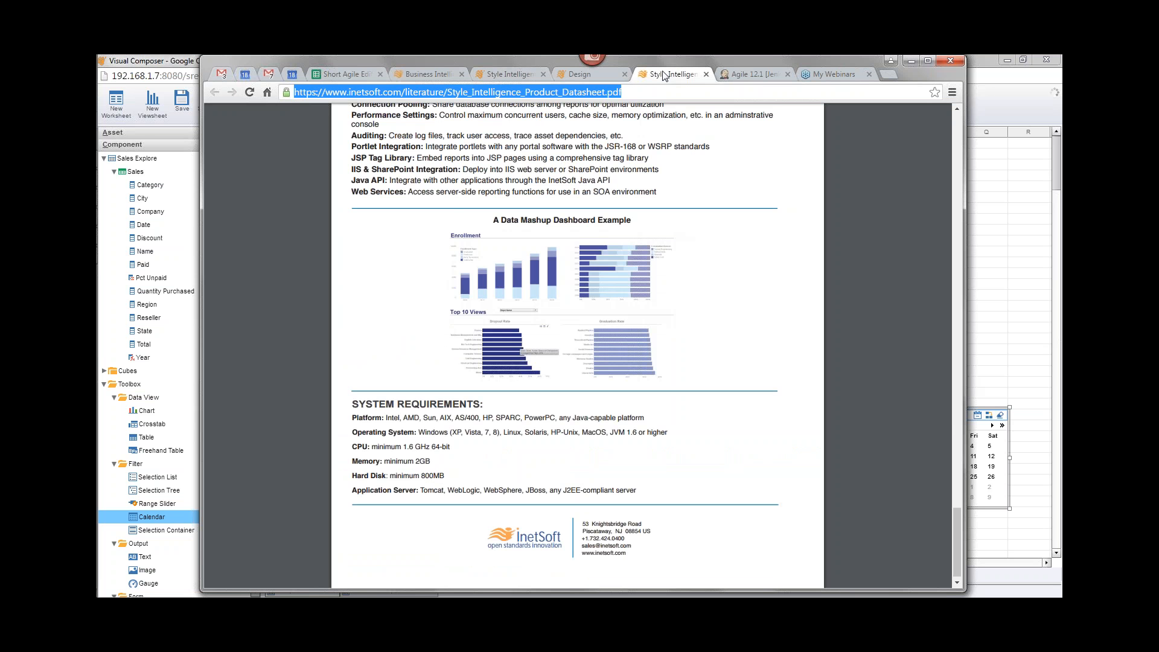
pyautogui.click(512, 75)
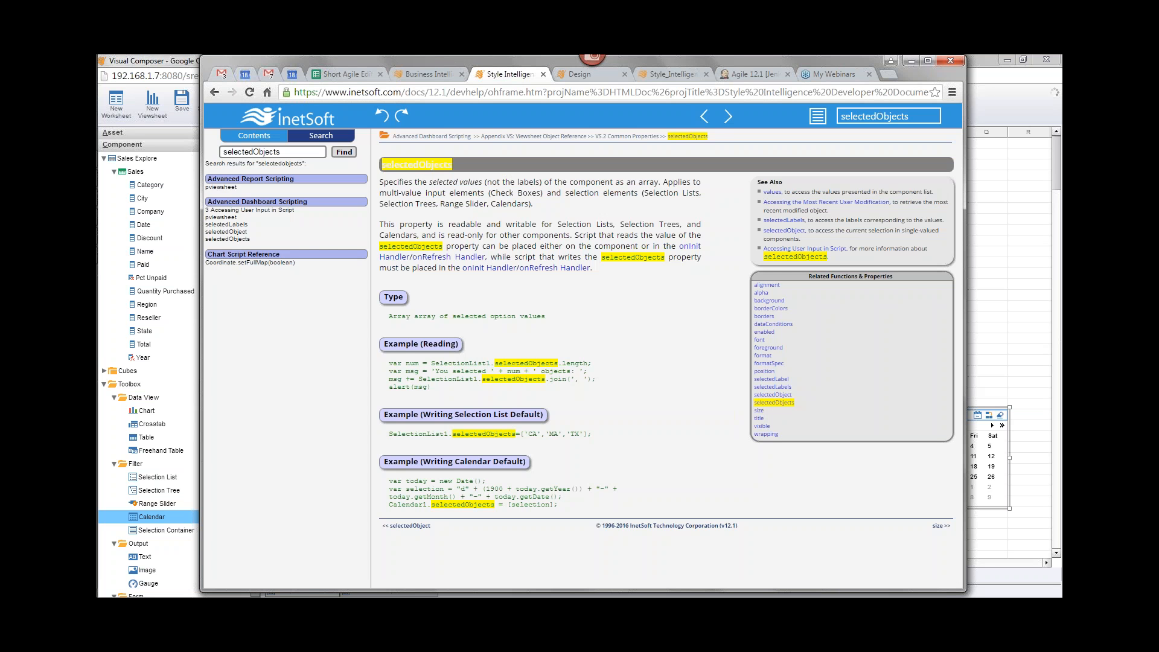
# - Search the documentation for onrefresh and read the 2.5.2 onRefresh Handler article
pyautogui.doubleClick(874, 117)
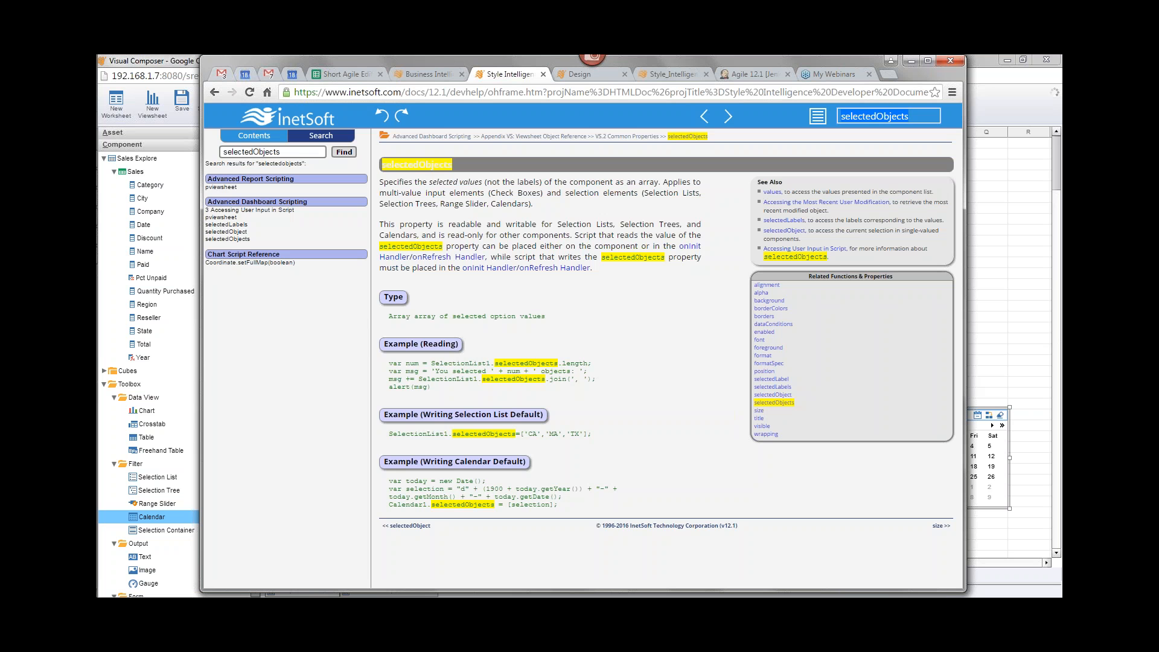
pyautogui.write('onrefresh')
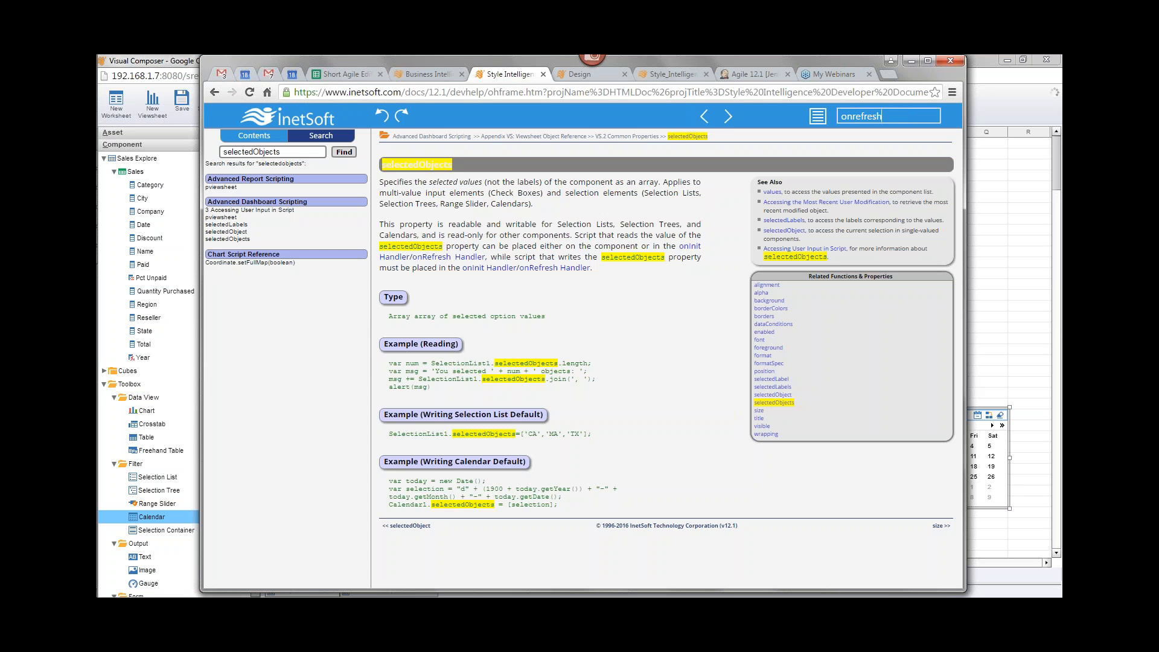
pyautogui.press('Return')
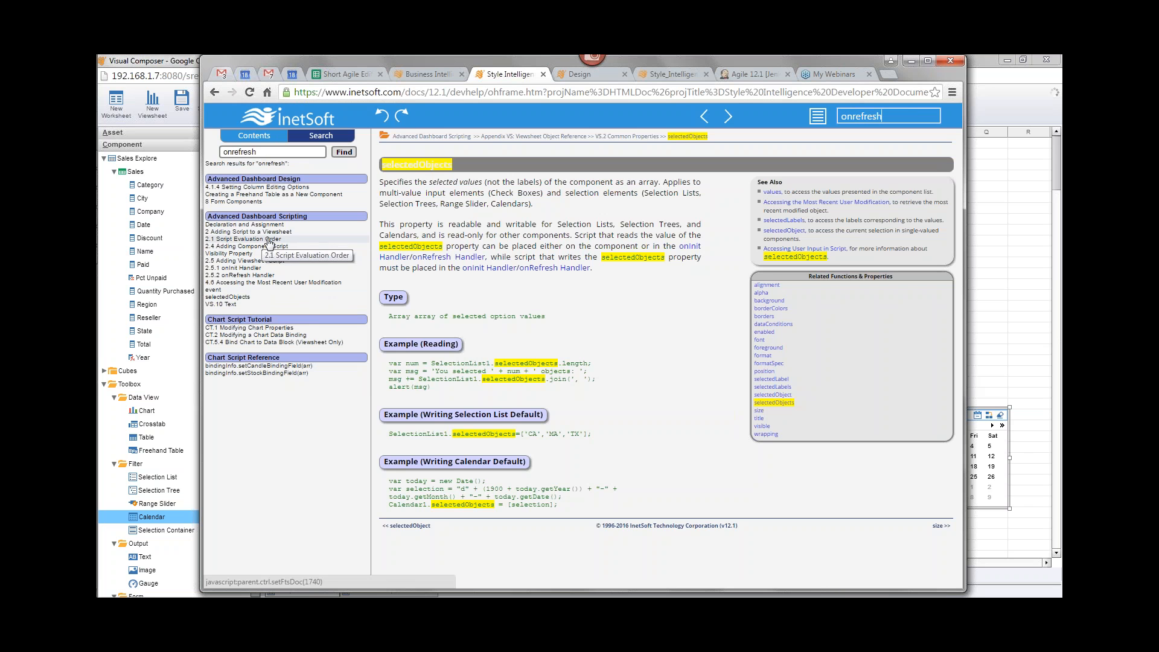
pyautogui.click(253, 277)
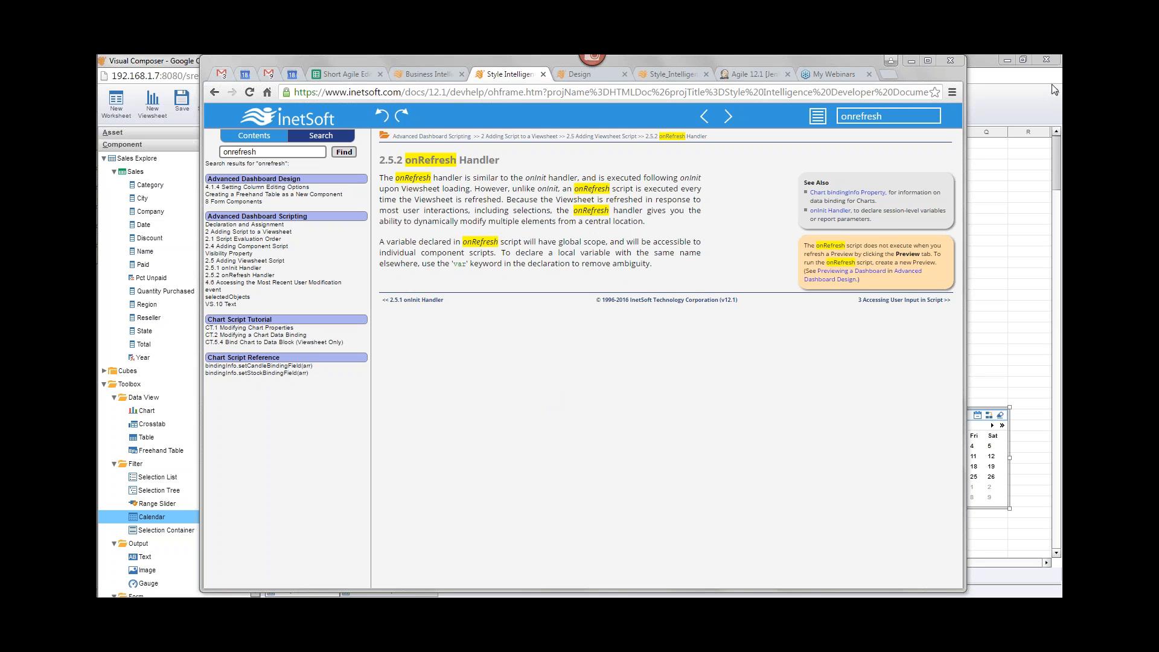
pyautogui.click(927, 188)
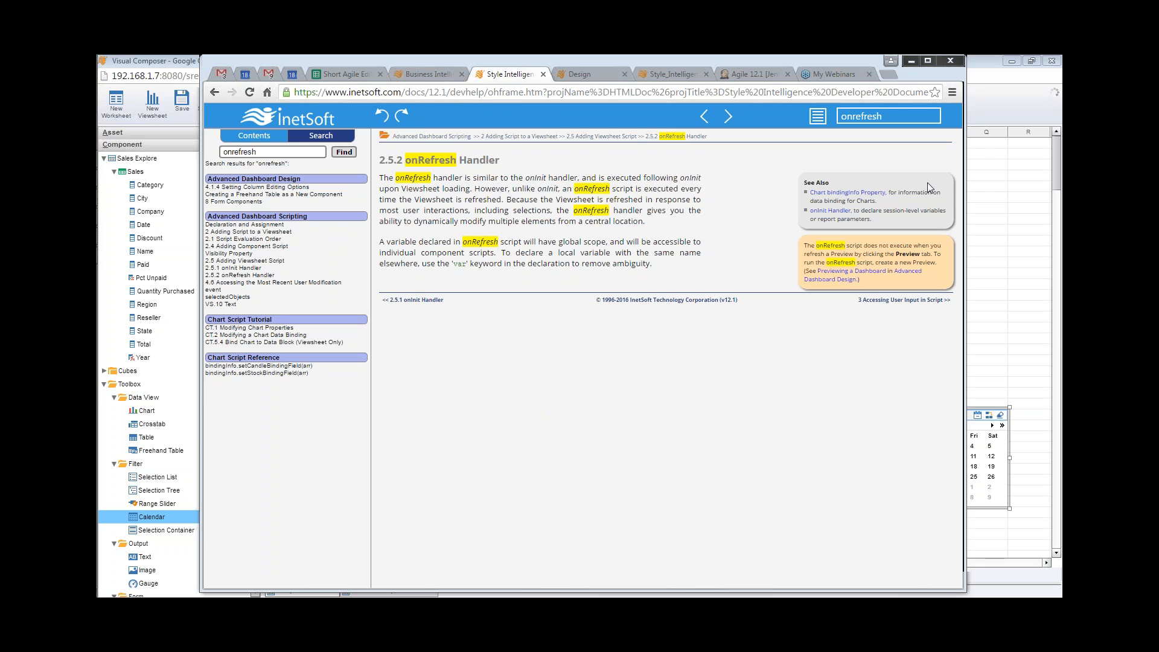